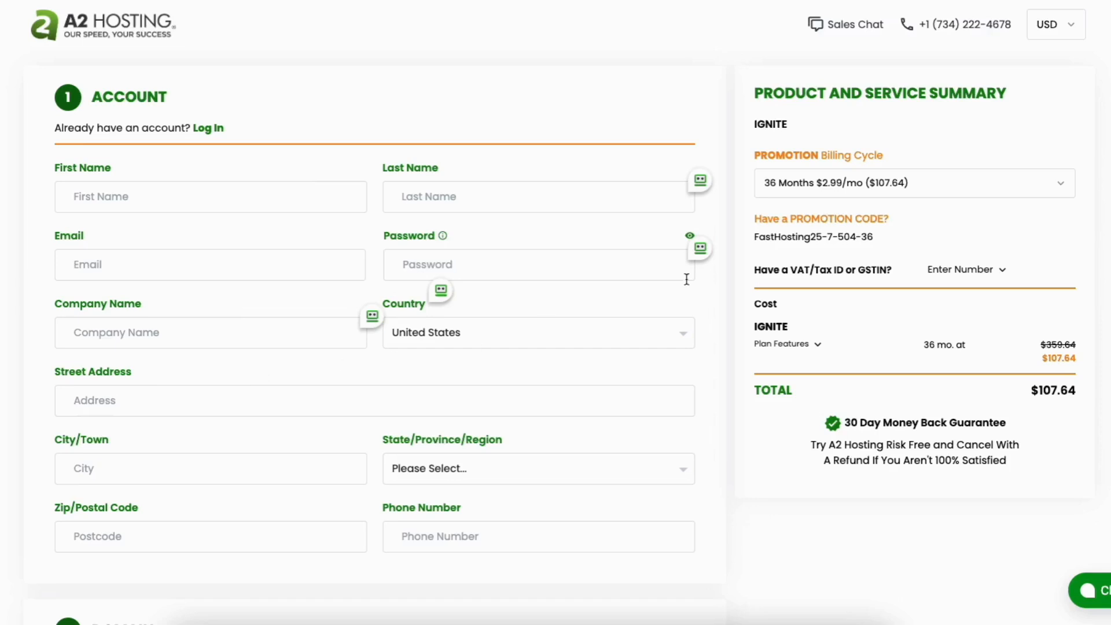
# - Set the billing cycle of the Ignite plan to 12 months at $4.99/mo
pyautogui.click(867, 184)
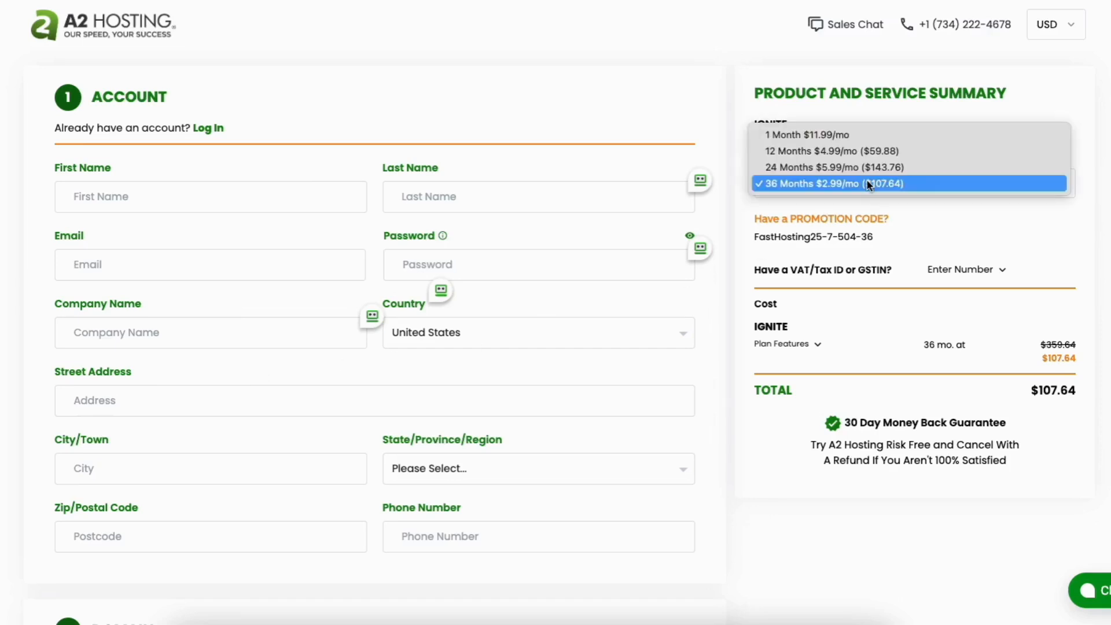
pyautogui.click(867, 182)
pyautogui.click(925, 184)
pyautogui.click(929, 225)
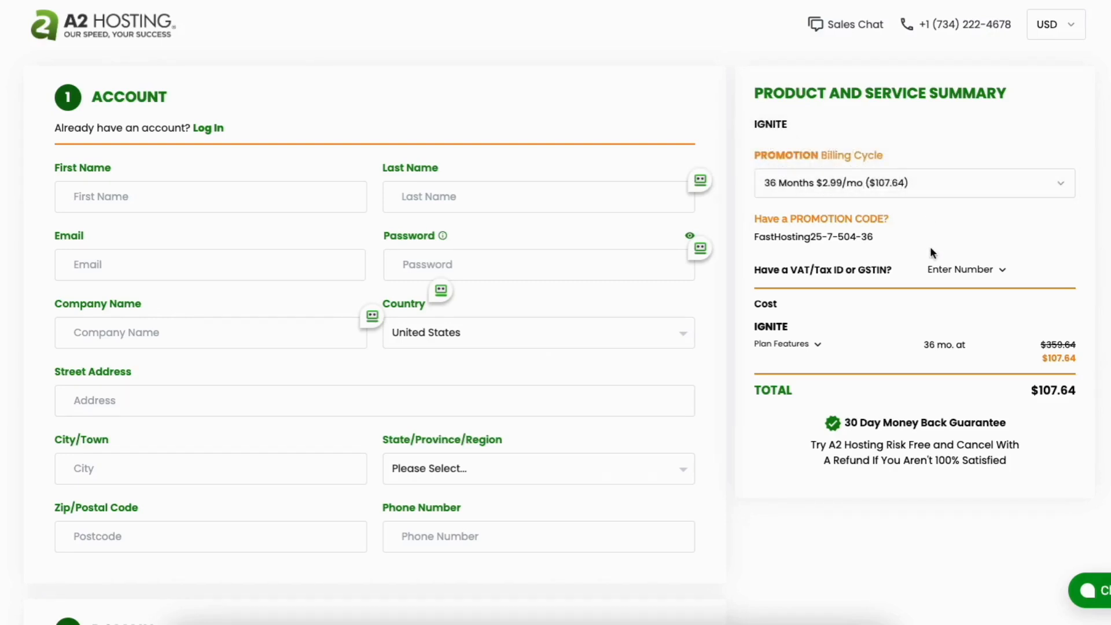
pyautogui.click(876, 182)
pyautogui.click(811, 152)
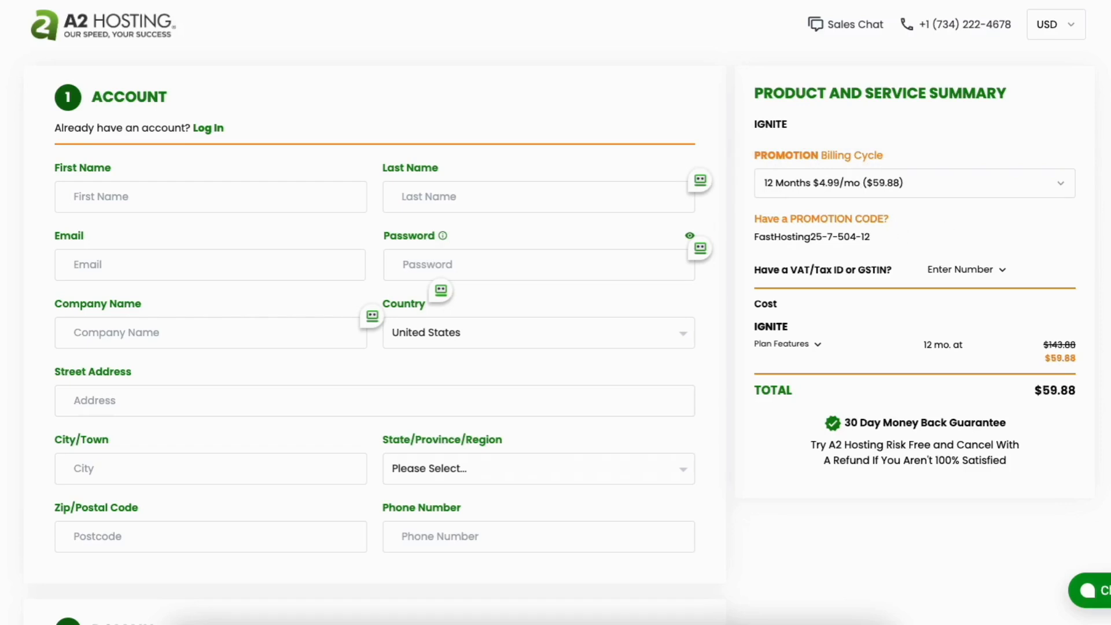
# - Choose to use an existing domain for the hosting order, leaving the transfer to A2 Hosting off
pyautogui.scroll(-8, 338, 238)
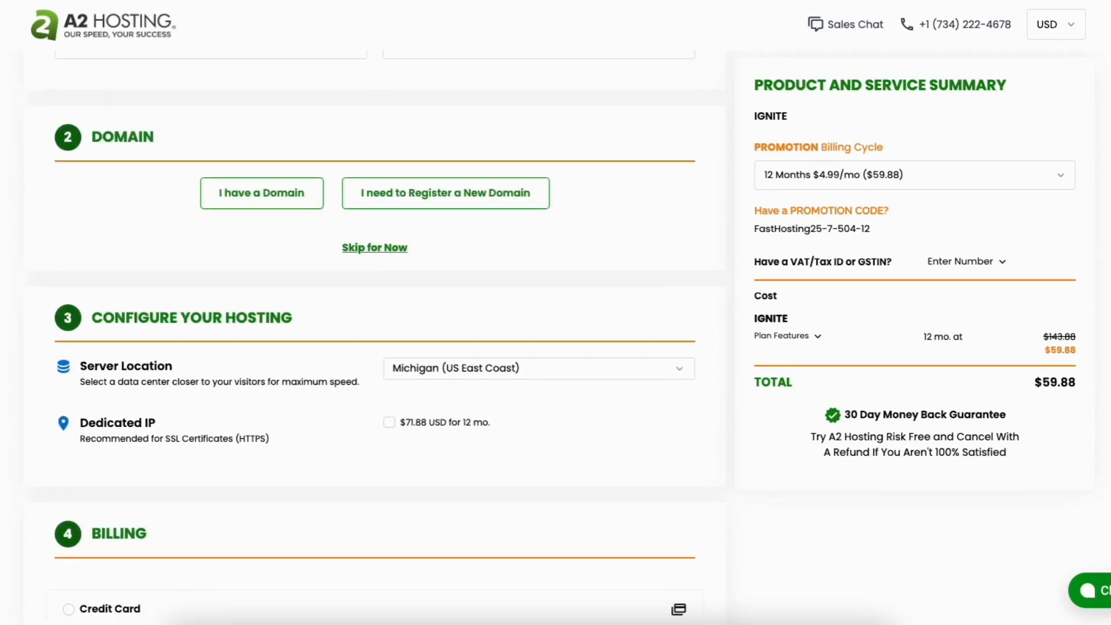
pyautogui.click(390, 199)
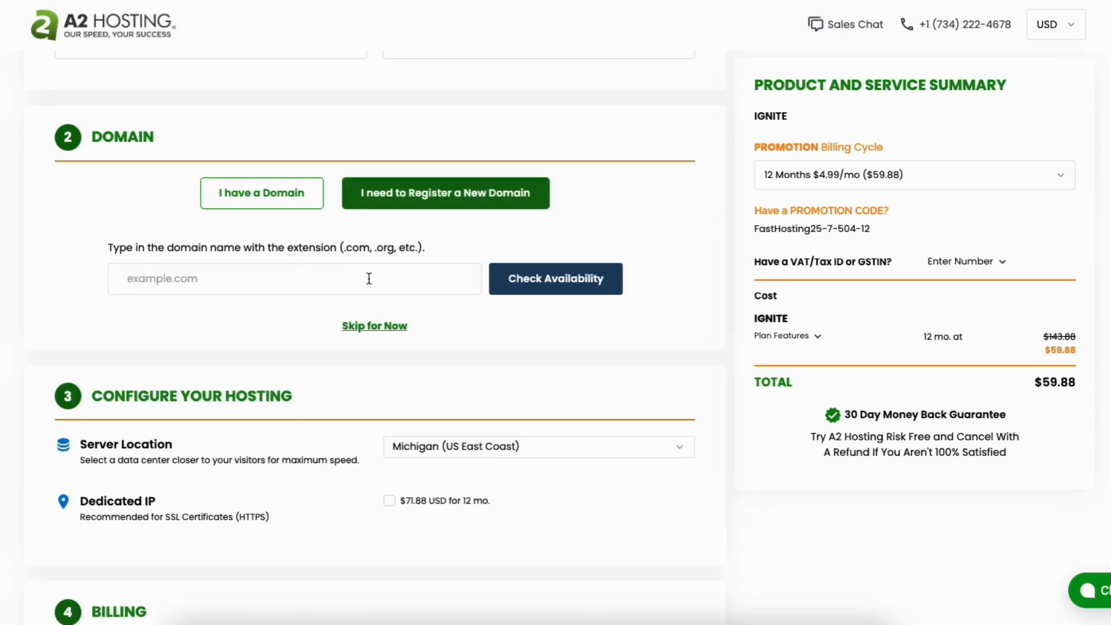
pyautogui.click(277, 201)
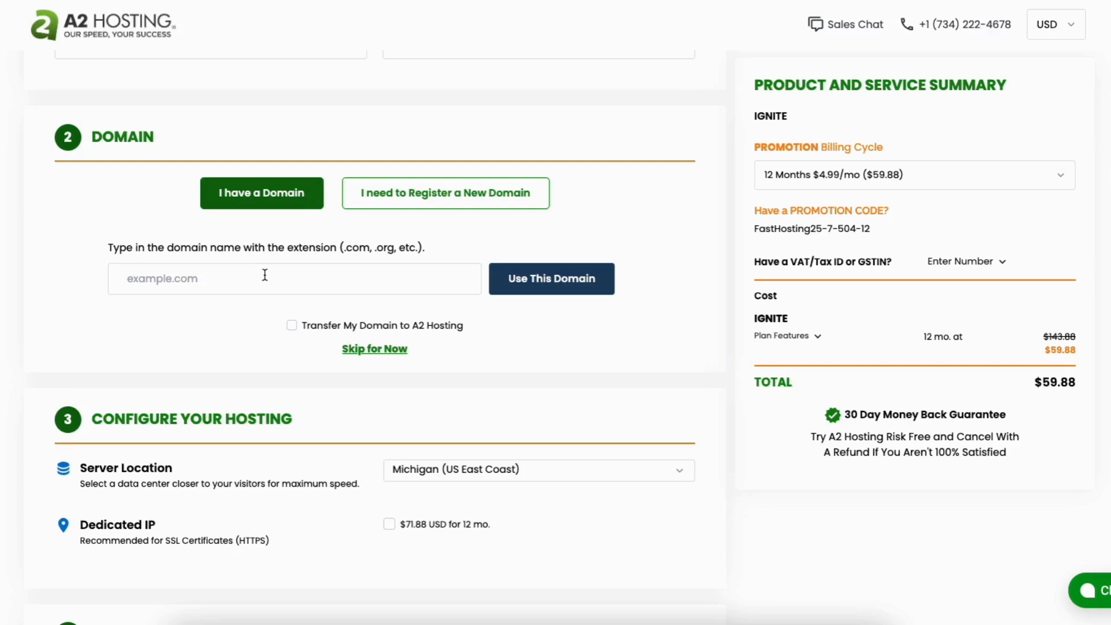
pyautogui.click(292, 325)
pyautogui.click(292, 326)
# - Check the available server locations, keeping Michigan (US East Coast), and look at the Dedicated IP option
pyautogui.scroll(-5, 375, 318)
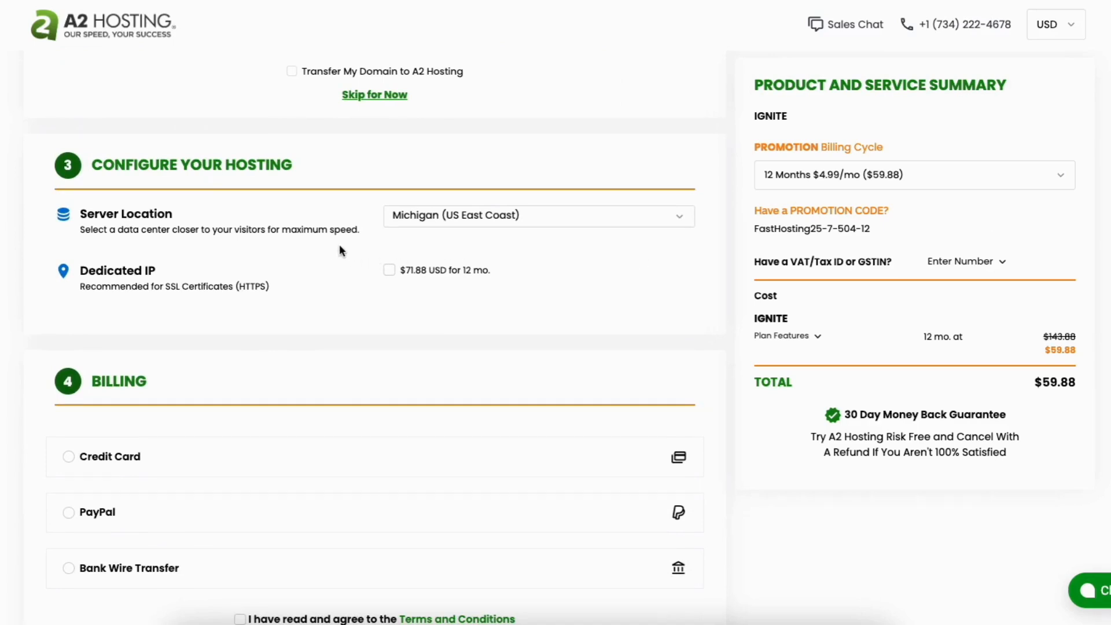
pyautogui.click(646, 220)
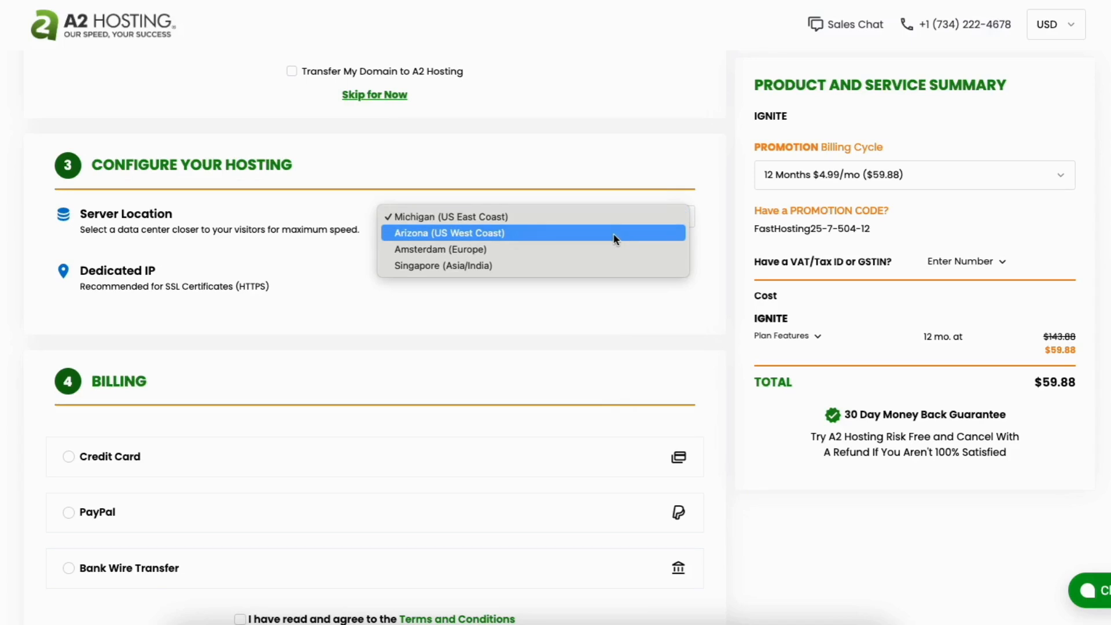
pyautogui.click(517, 301)
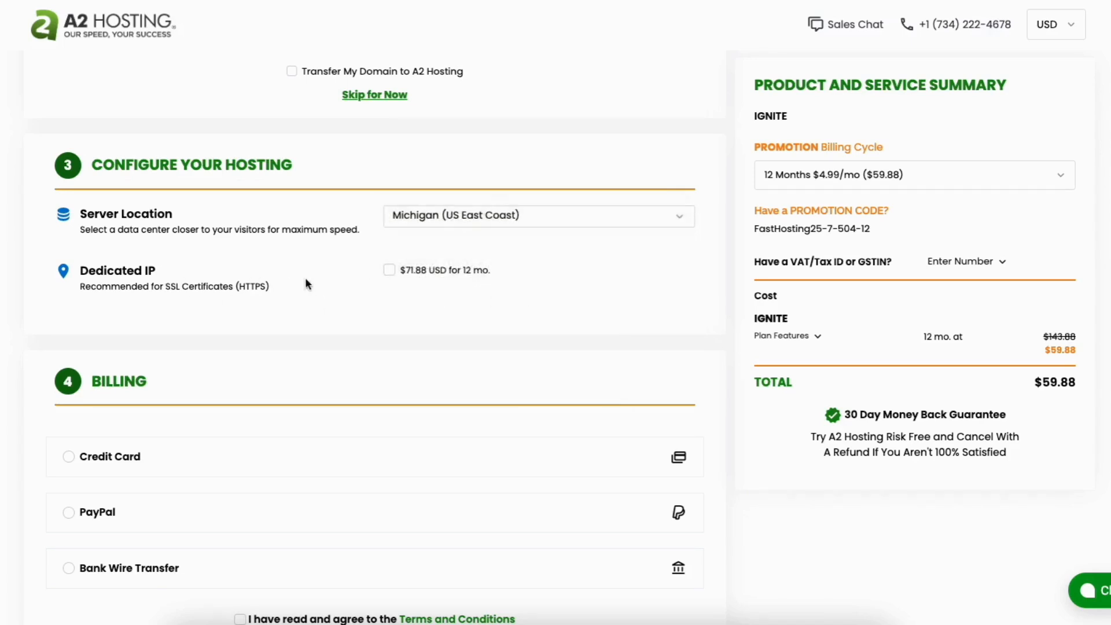
pyautogui.click(389, 270)
# - Agree to the Terms and Conditions and submit the $59.88 payment for the hosting order
pyautogui.scroll(-4, 374, 335)
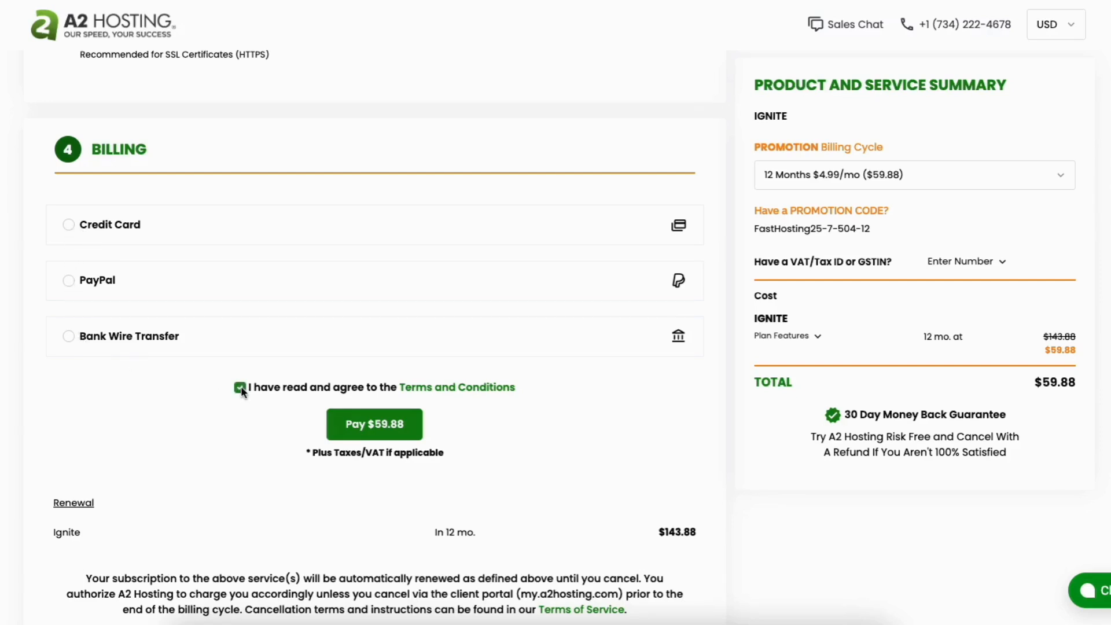
pyautogui.click(358, 428)
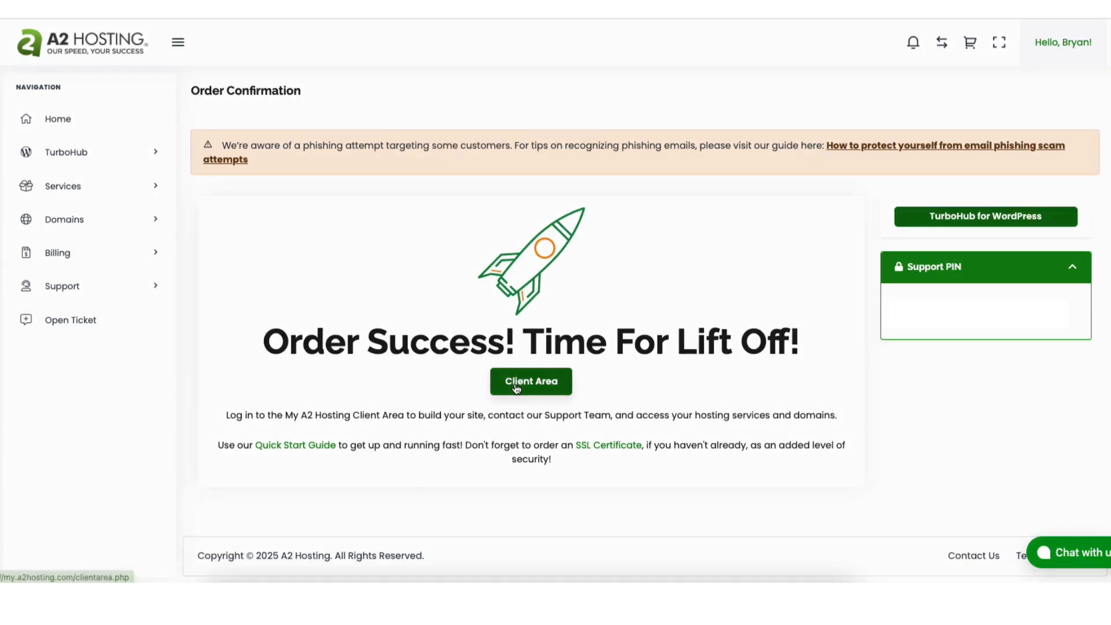
# - Enter the client area and view the connection details of the Ignite hosting account, returning to the client home page
pyautogui.click(517, 386)
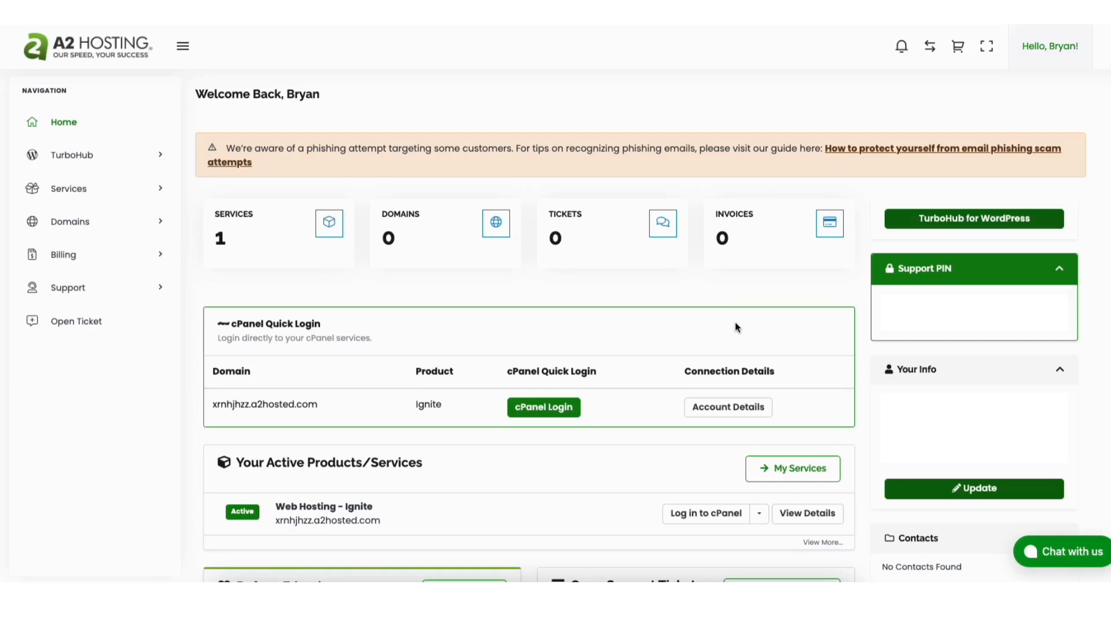
pyautogui.click(709, 409)
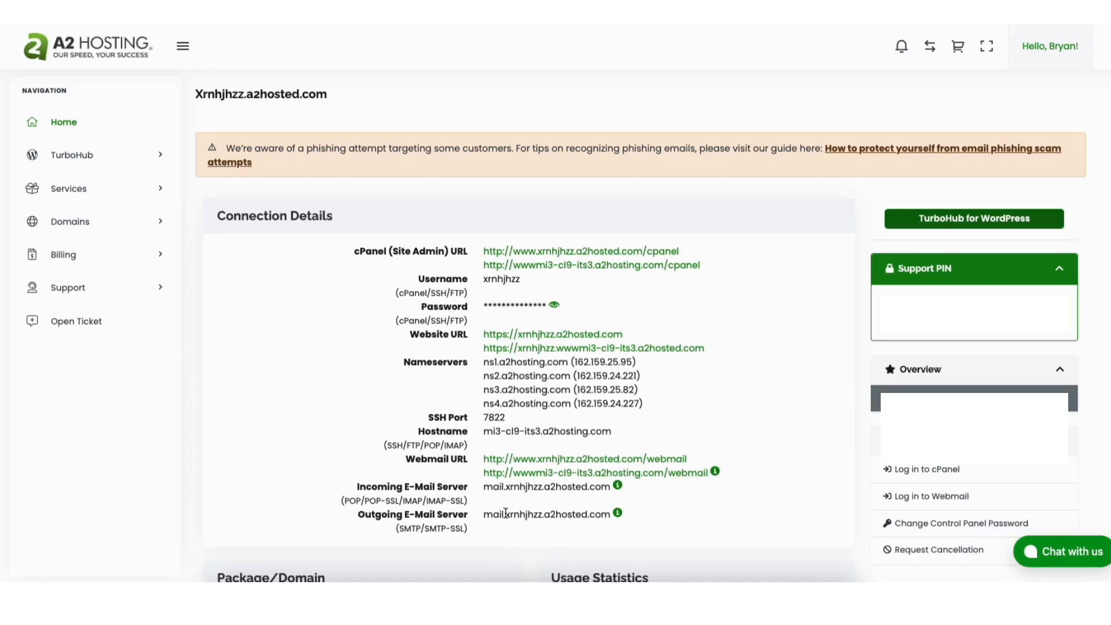
pyautogui.click(71, 125)
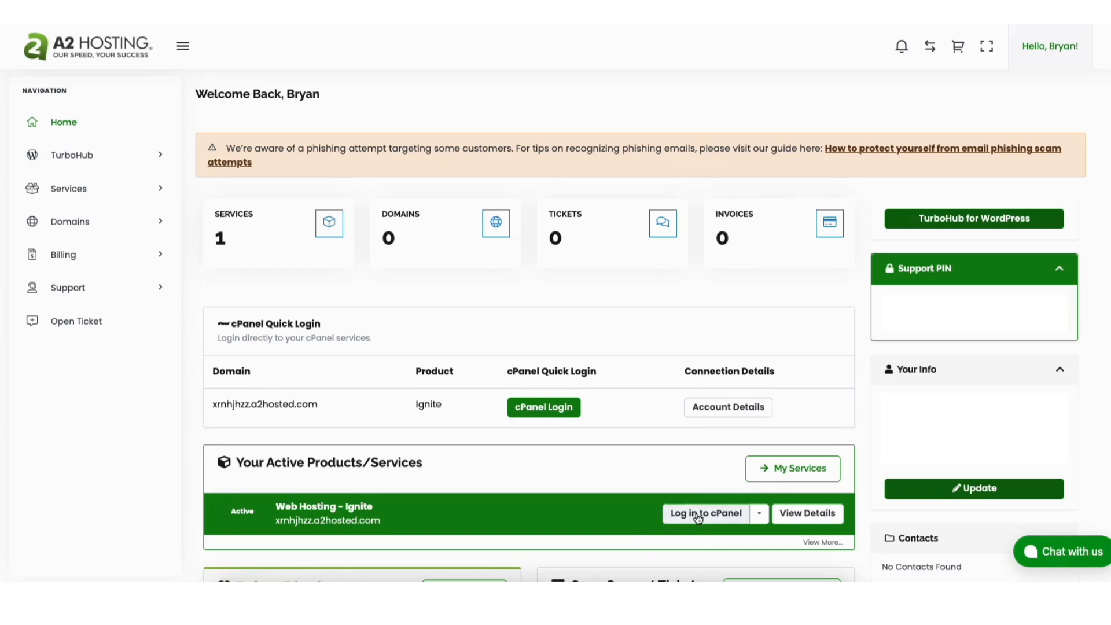
# - Log in to cPanel and open the installation form of WordPress - A2 Optimized
pyautogui.click(533, 412)
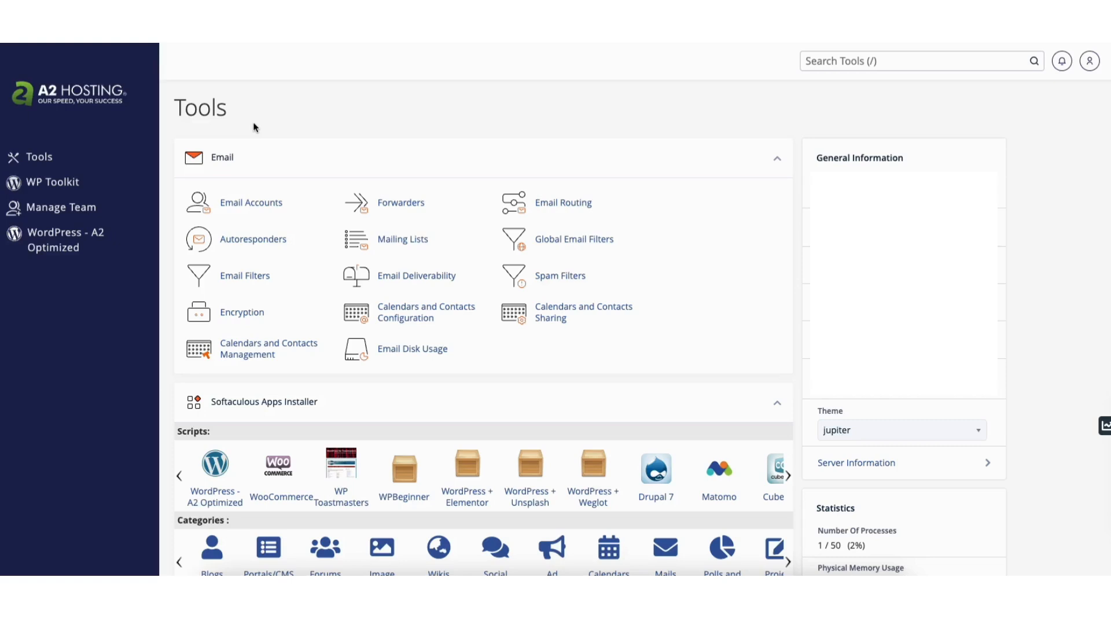
pyautogui.click(57, 251)
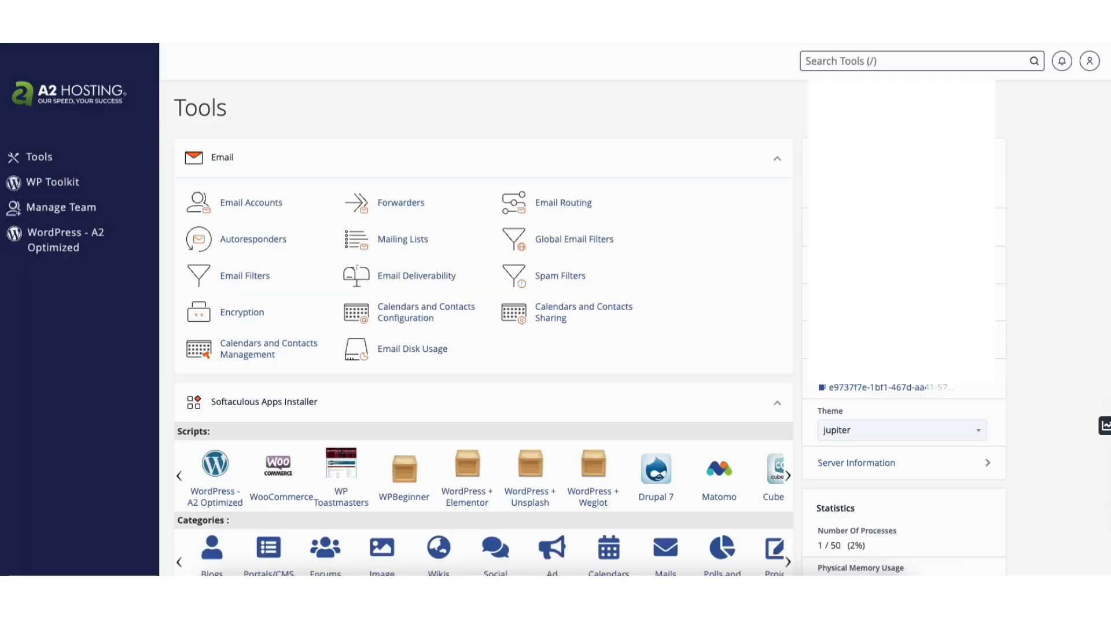
pyautogui.scroll(-15, 1086, 231)
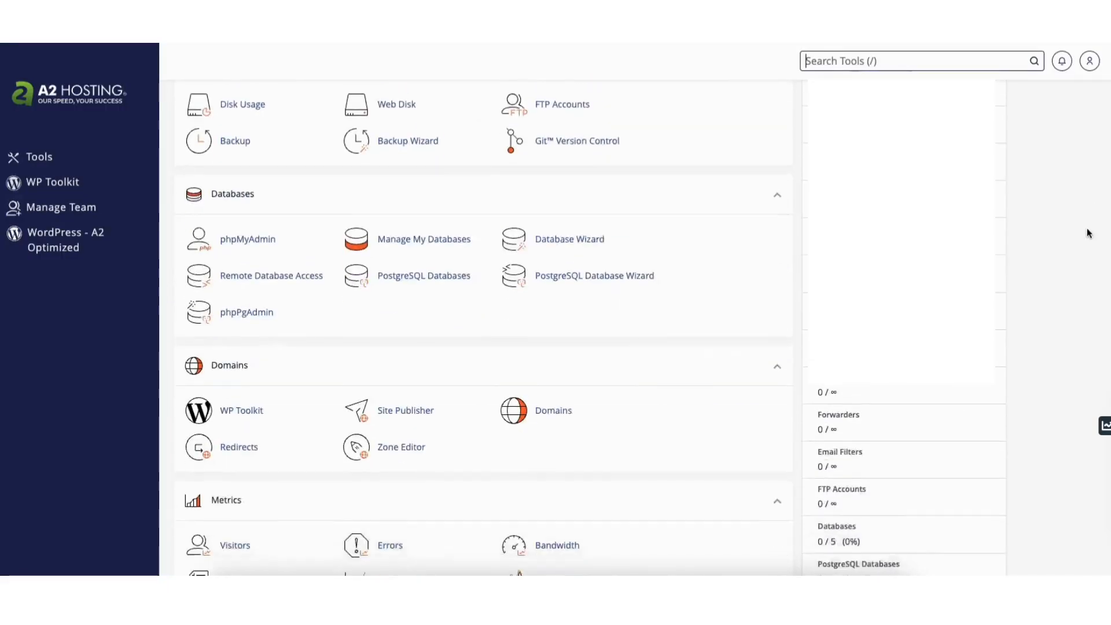
pyautogui.scroll(-4, 1088, 347)
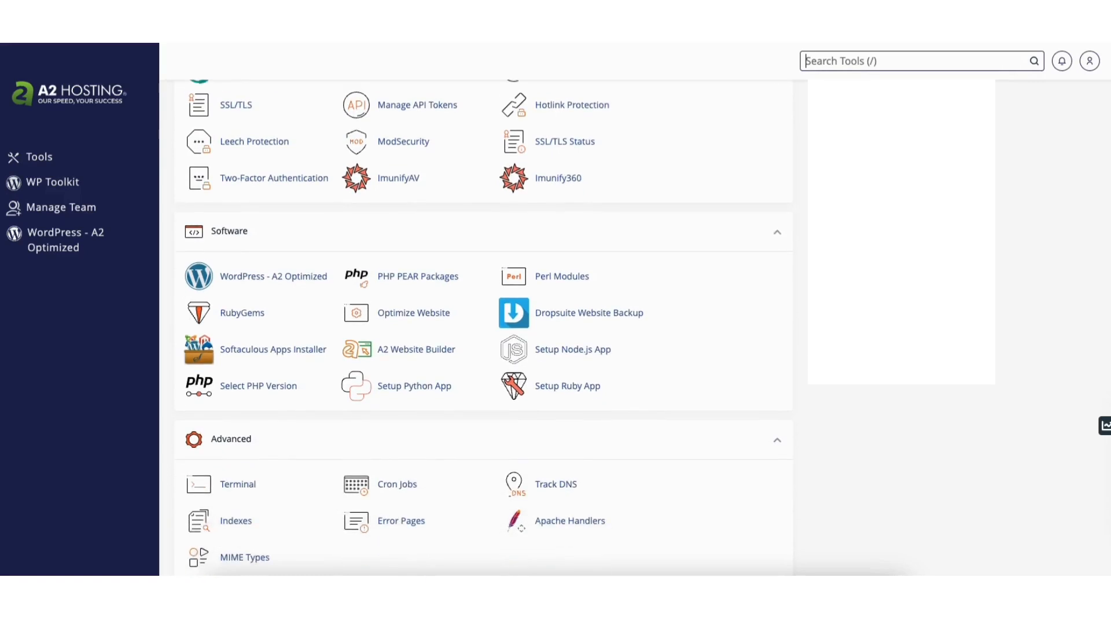
pyautogui.click(250, 282)
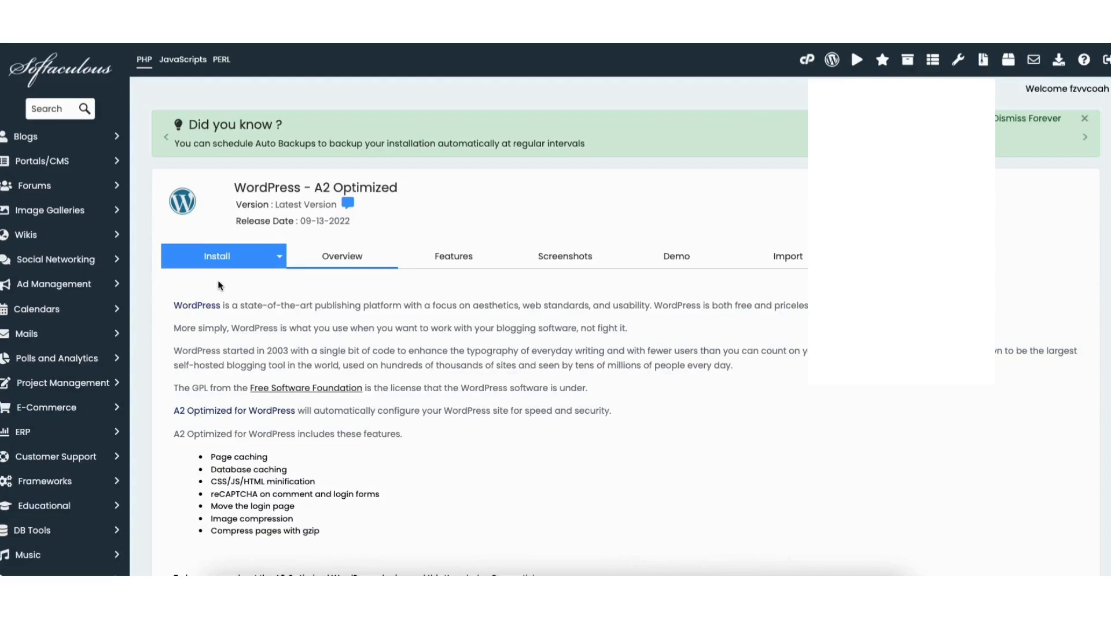
pyautogui.click(213, 260)
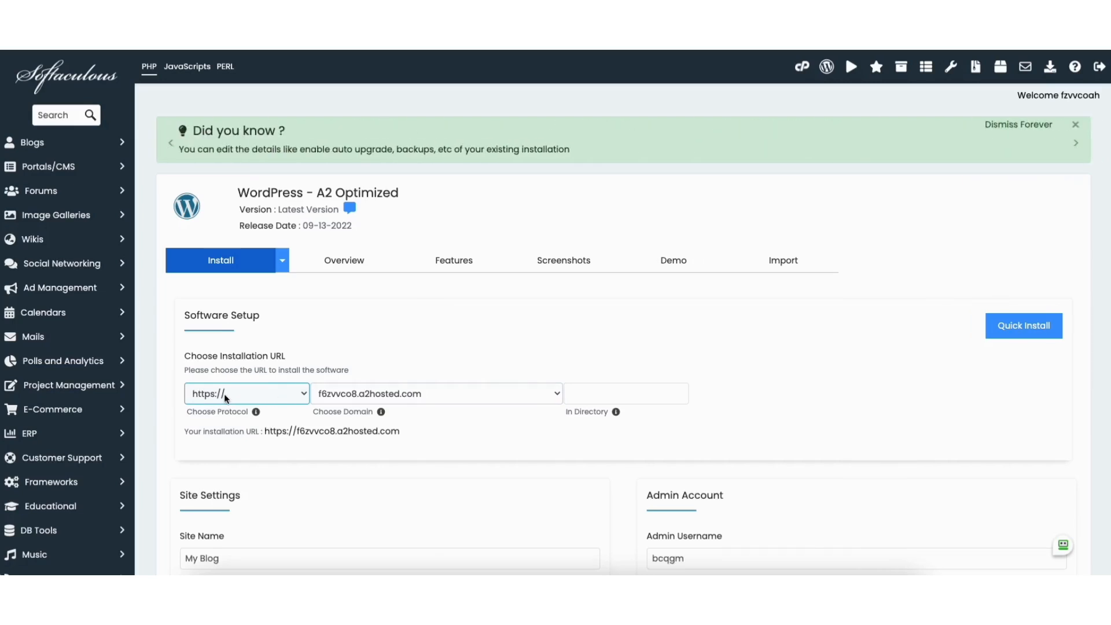
# - Examine the installation domain choice, the site name and description, and the admin account fields of the WordPress installation
pyautogui.click(422, 396)
pyautogui.click(422, 396)
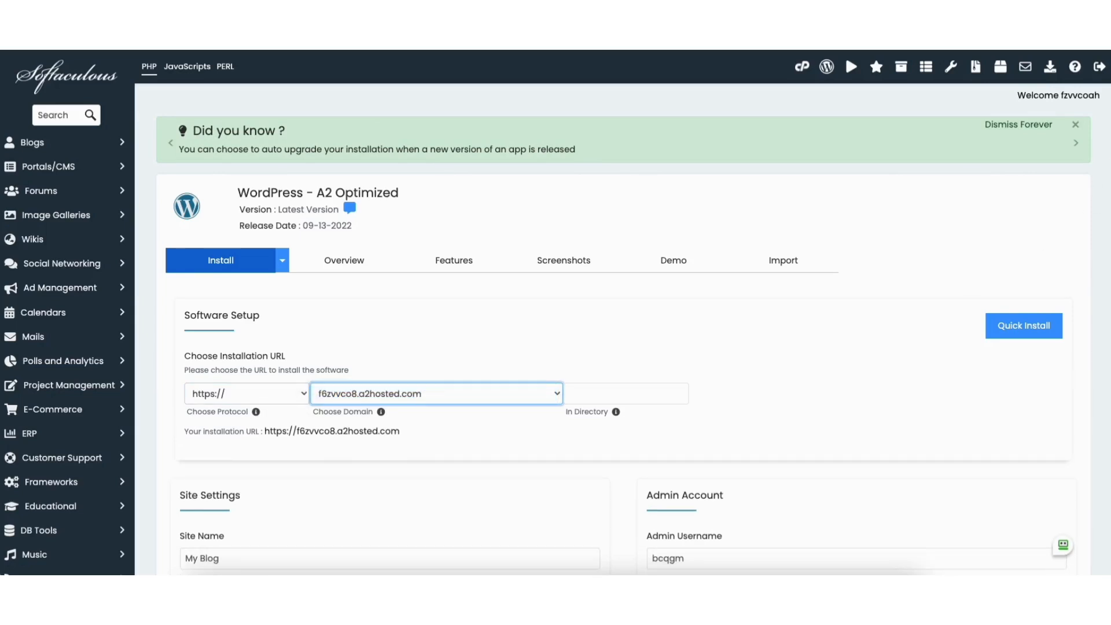
pyautogui.scroll(-4, 1105, 179)
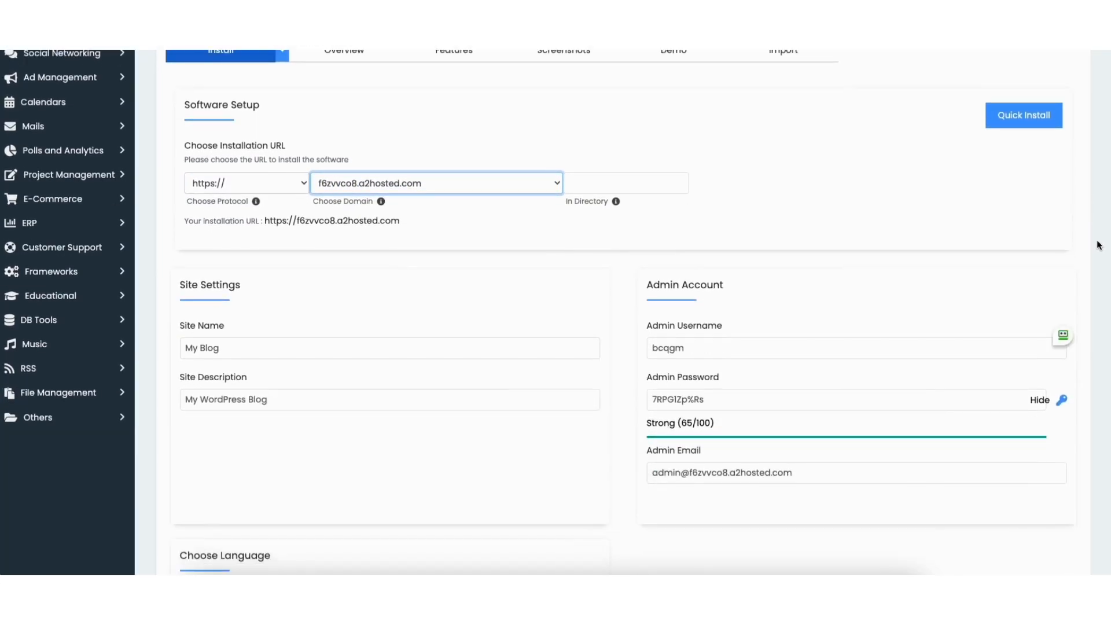
pyautogui.scroll(-2, 1100, 246)
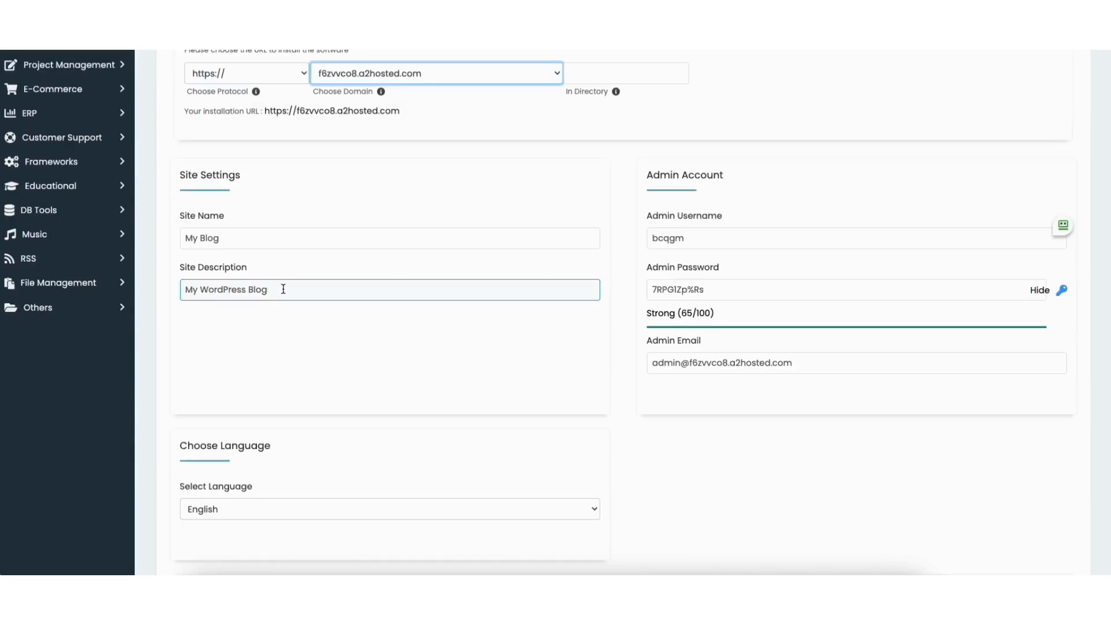
pyautogui.click(682, 238)
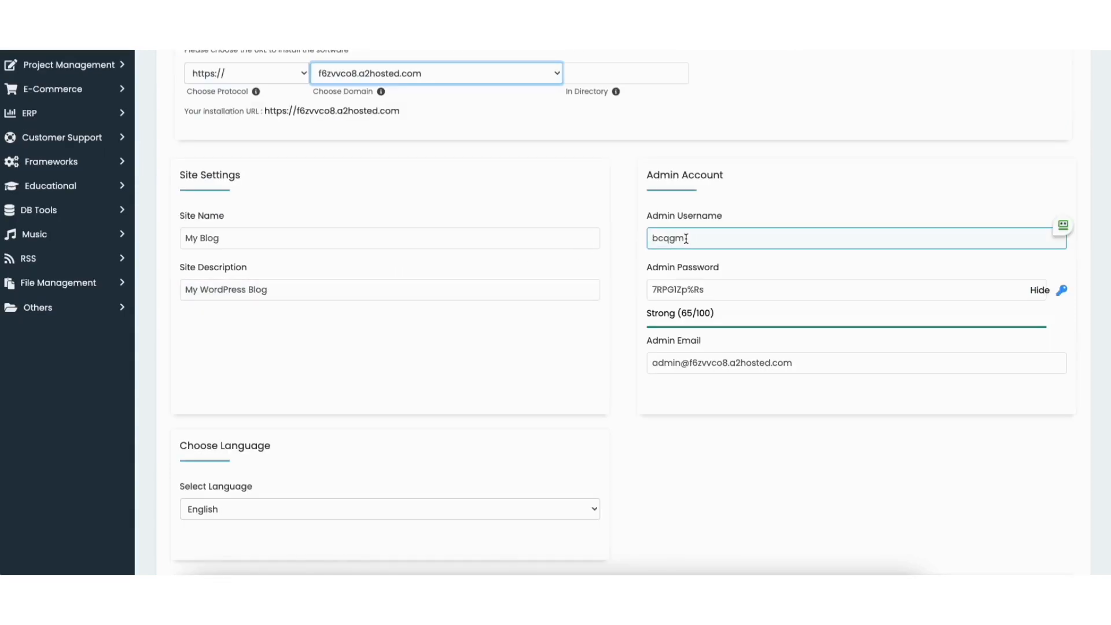
pyautogui.click(706, 291)
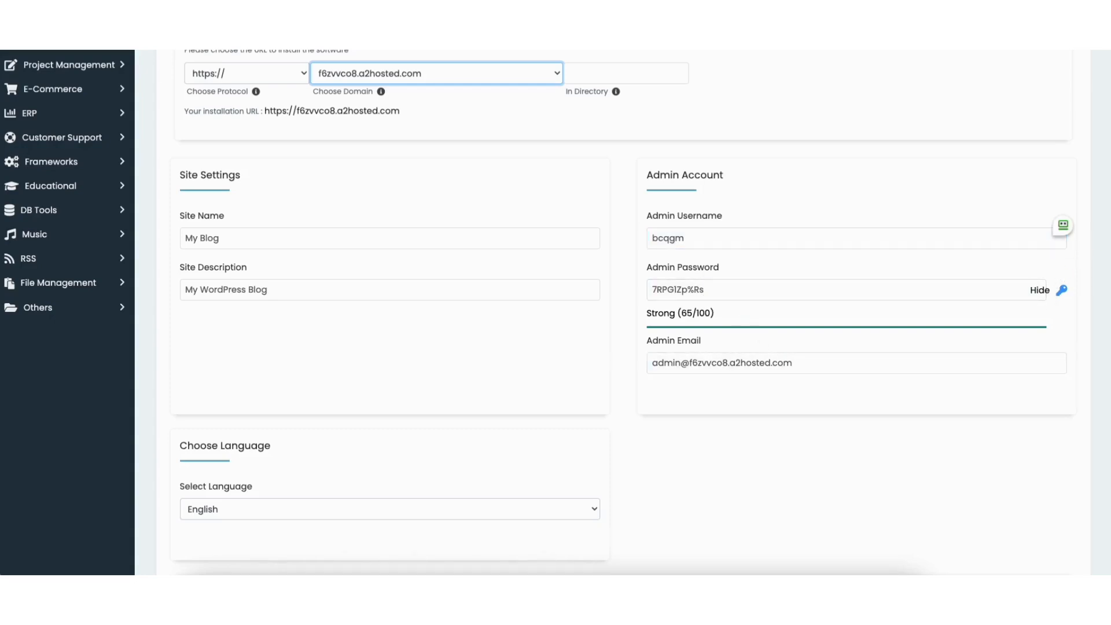
# - Check the site language, keeping English, and look through the advanced database and backup options
pyautogui.scroll(-5, 1099, 289)
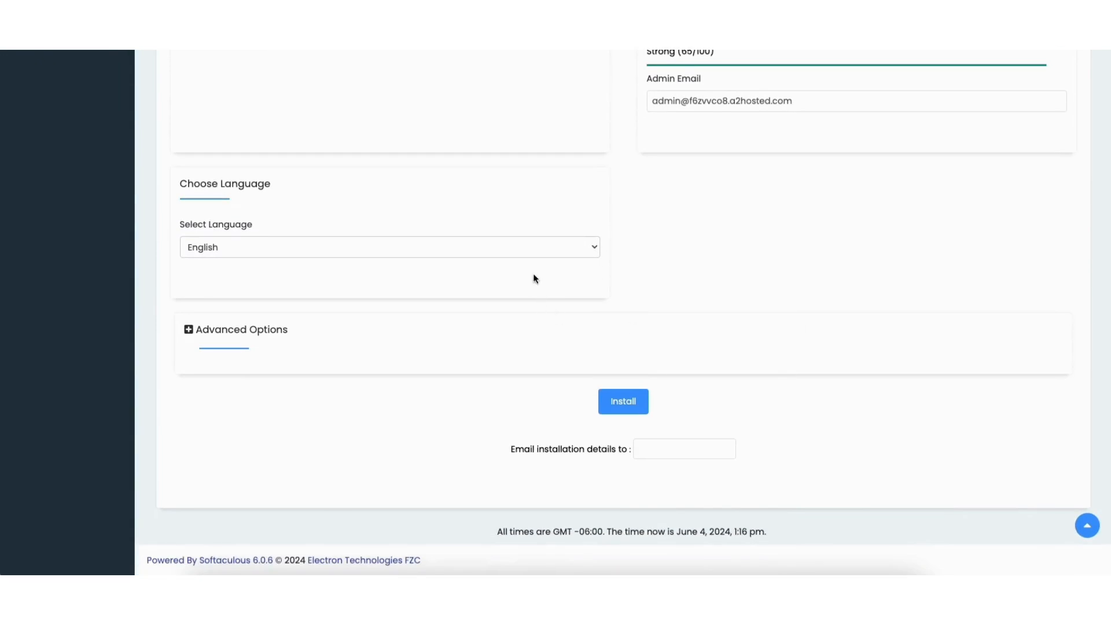
pyautogui.click(530, 255)
pyautogui.click(529, 256)
pyautogui.scroll(-1, 521, 261)
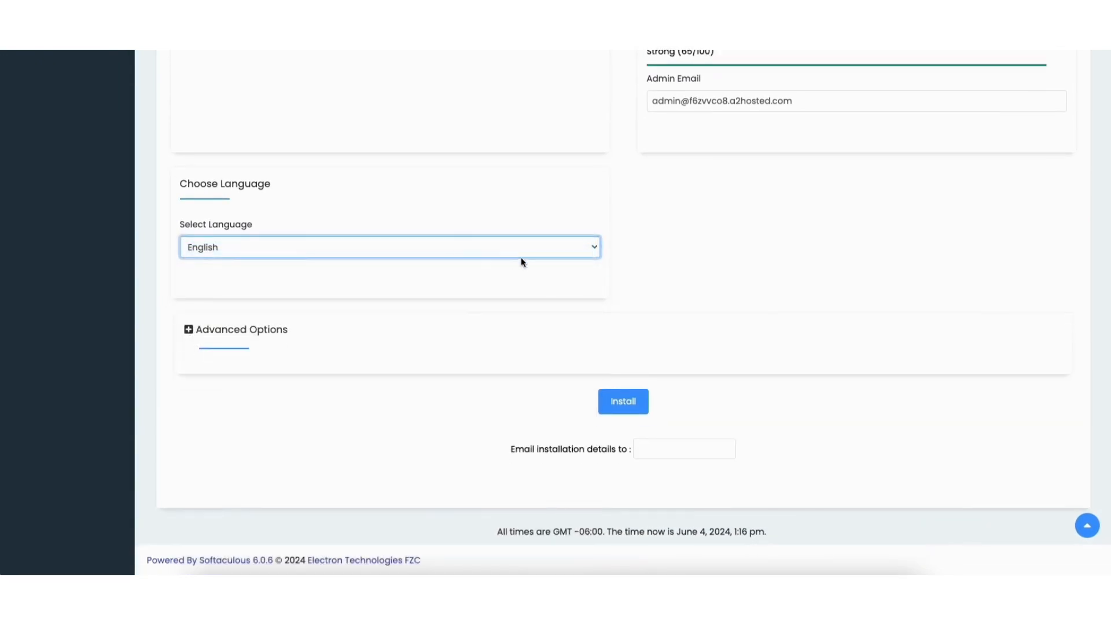
pyautogui.click(248, 329)
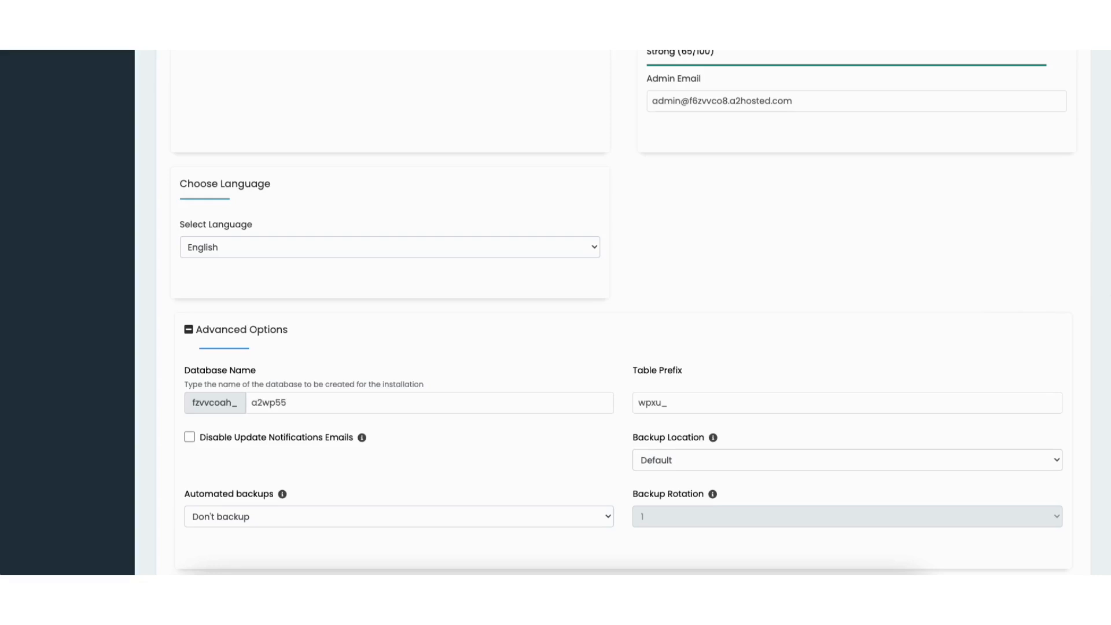
pyautogui.scroll(-2, 1108, 340)
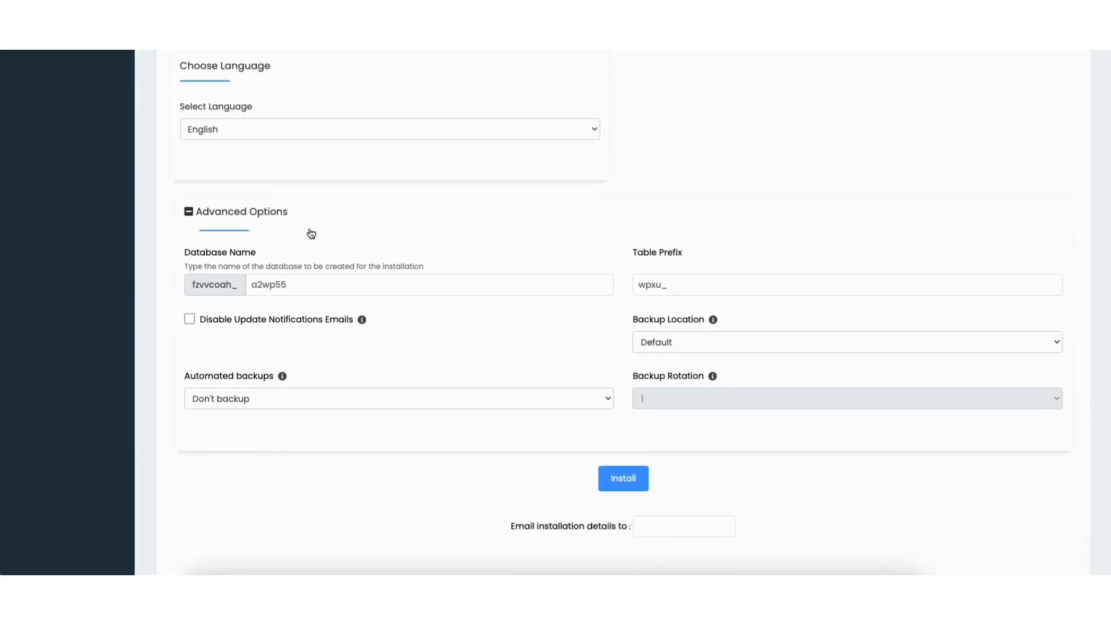
pyautogui.click(259, 216)
# - Install WordPress - A2 Optimized on the hosting account, leaving the recipient for installation details blank
pyautogui.click(653, 449)
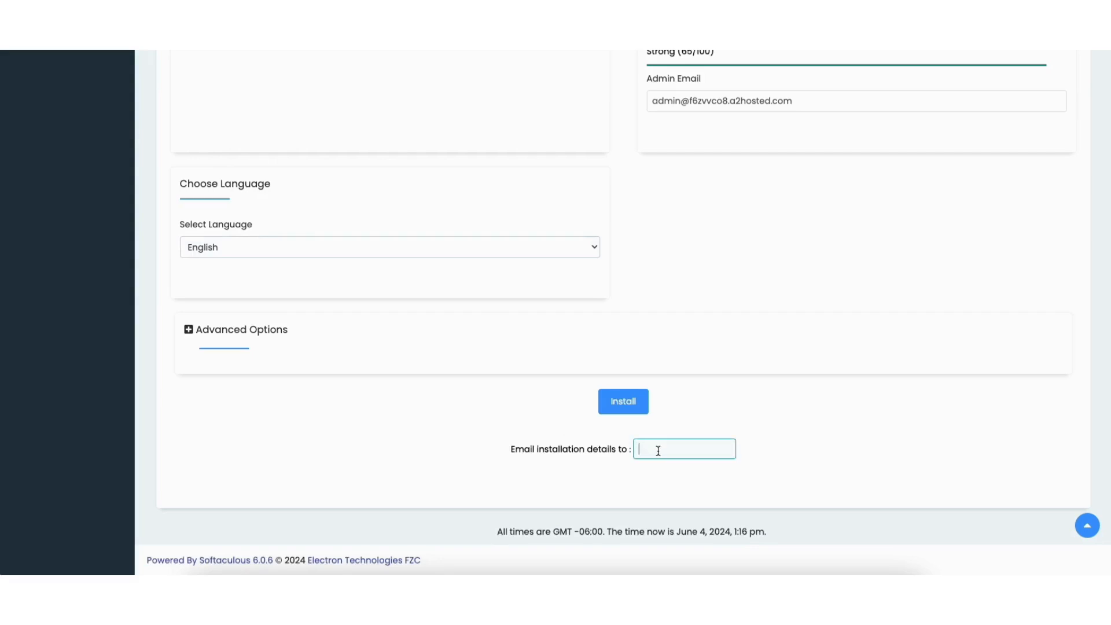
pyautogui.click(616, 401)
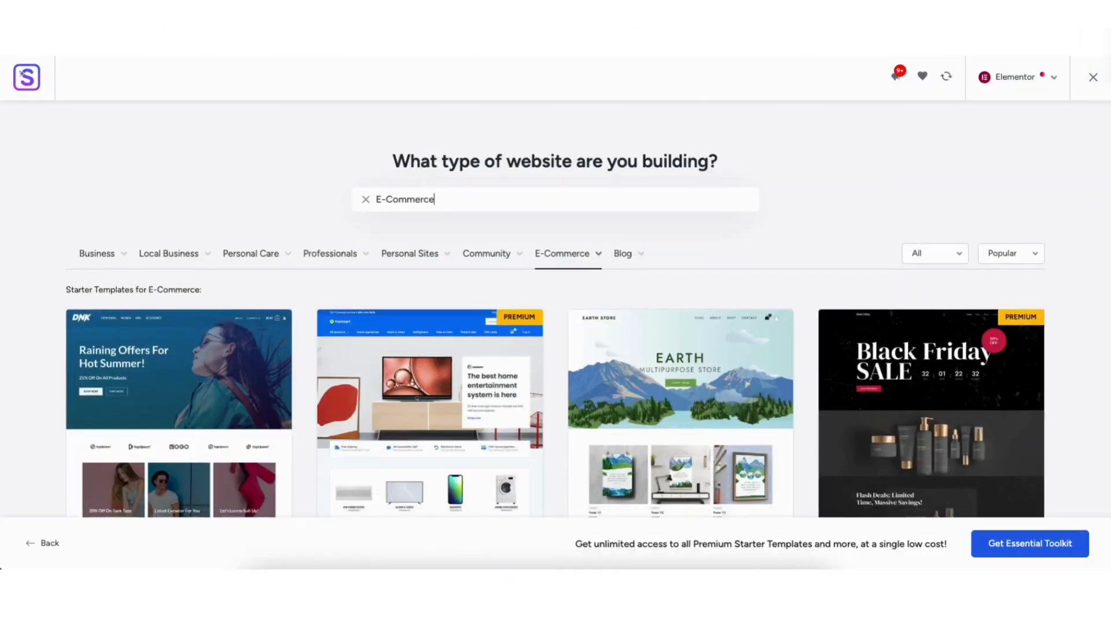
# - Browse the E-Commerce starter templates and change the home page's hero heading to "Demo Ecommerce" in Elementor
pyautogui.scroll(-5, 556, 289)
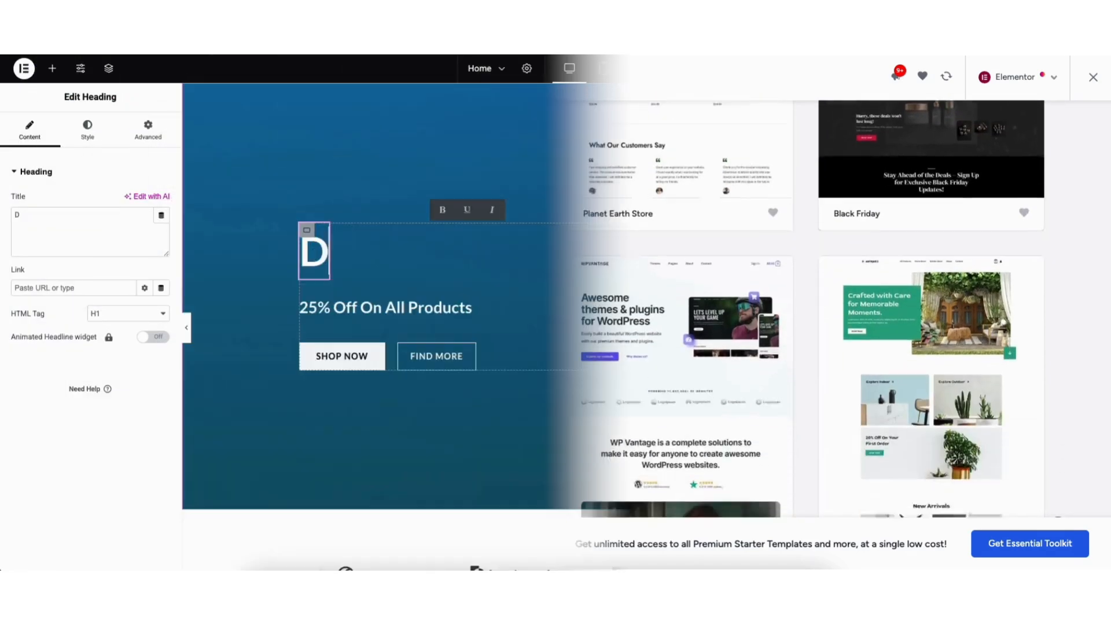
pyautogui.write('emo Eco')
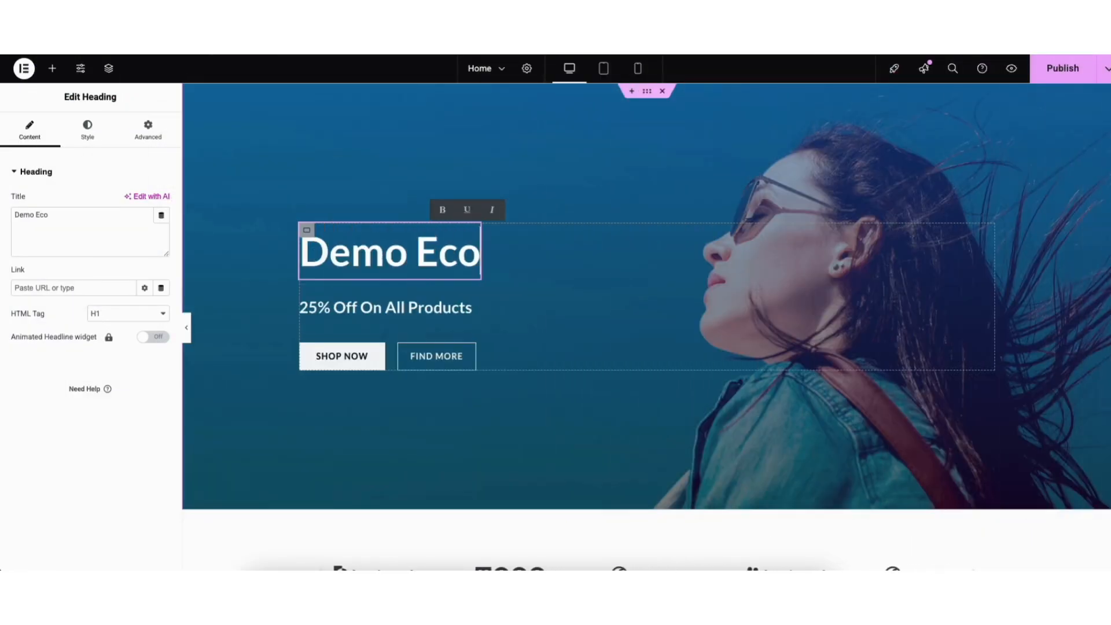
pyautogui.write('mmerce')
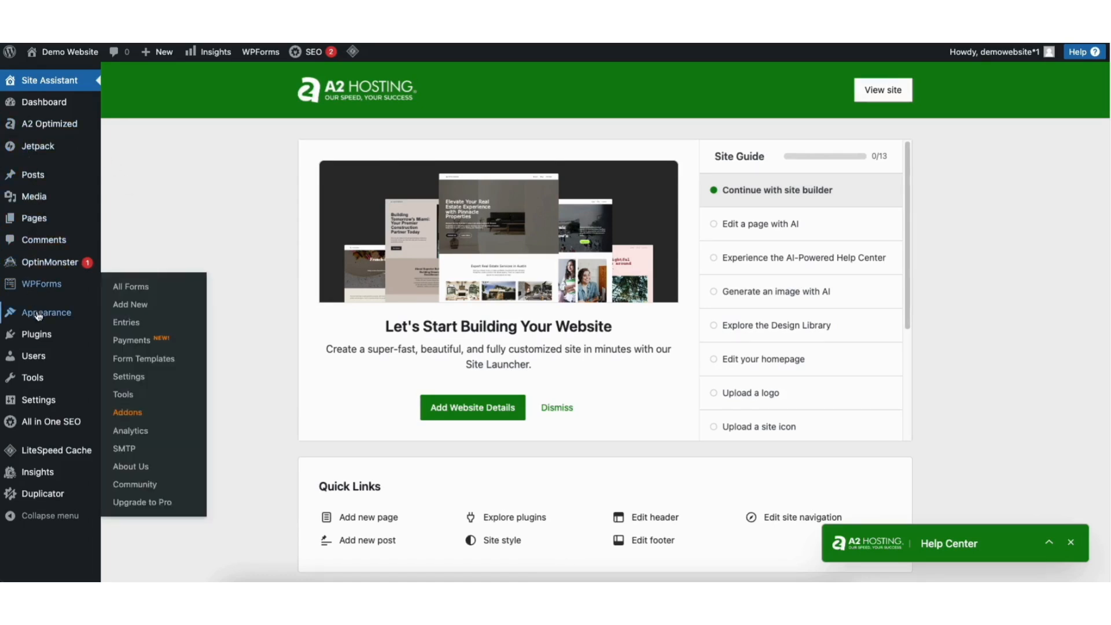
# - Go from the installed themes to the catalog for adding a new theme and browse the popular themes
pyautogui.moveTo(39, 317)
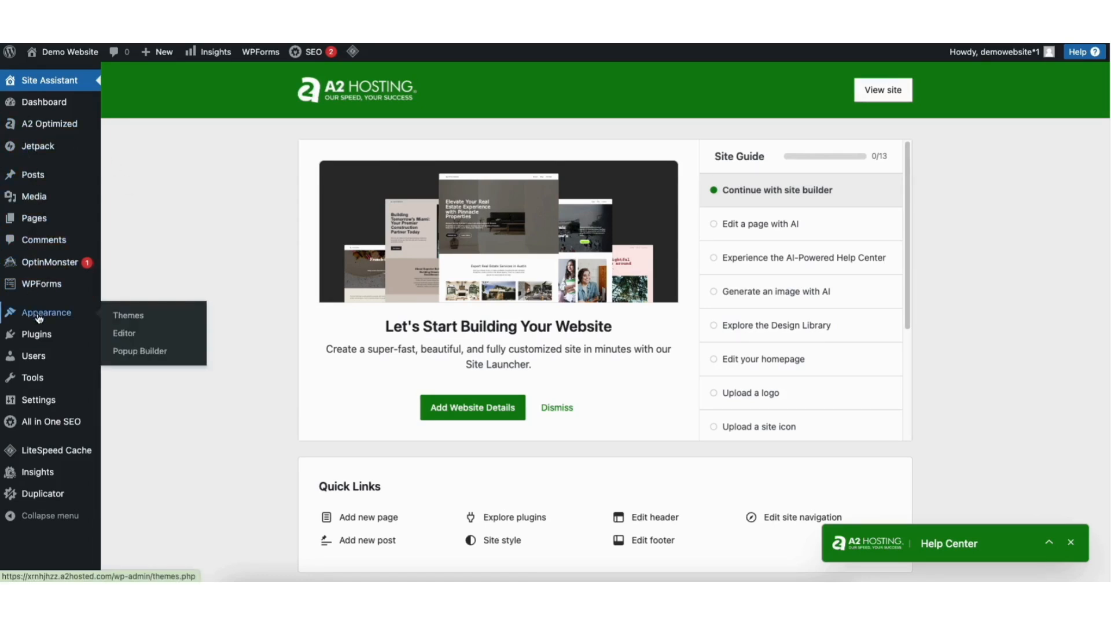
pyautogui.click(129, 317)
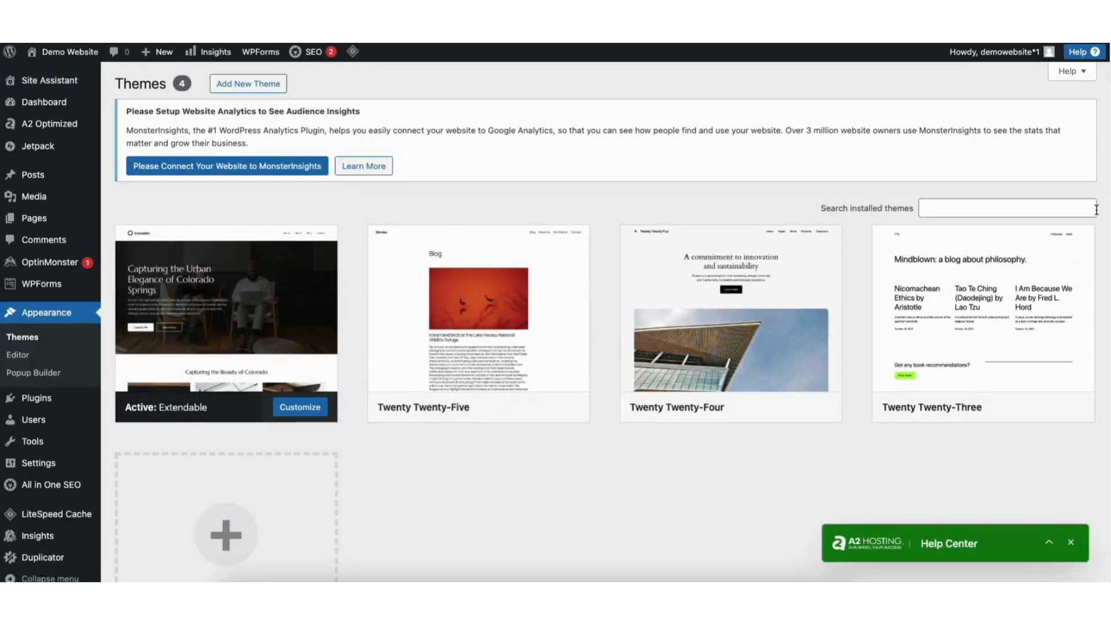
pyautogui.scroll(-2, 1100, 261)
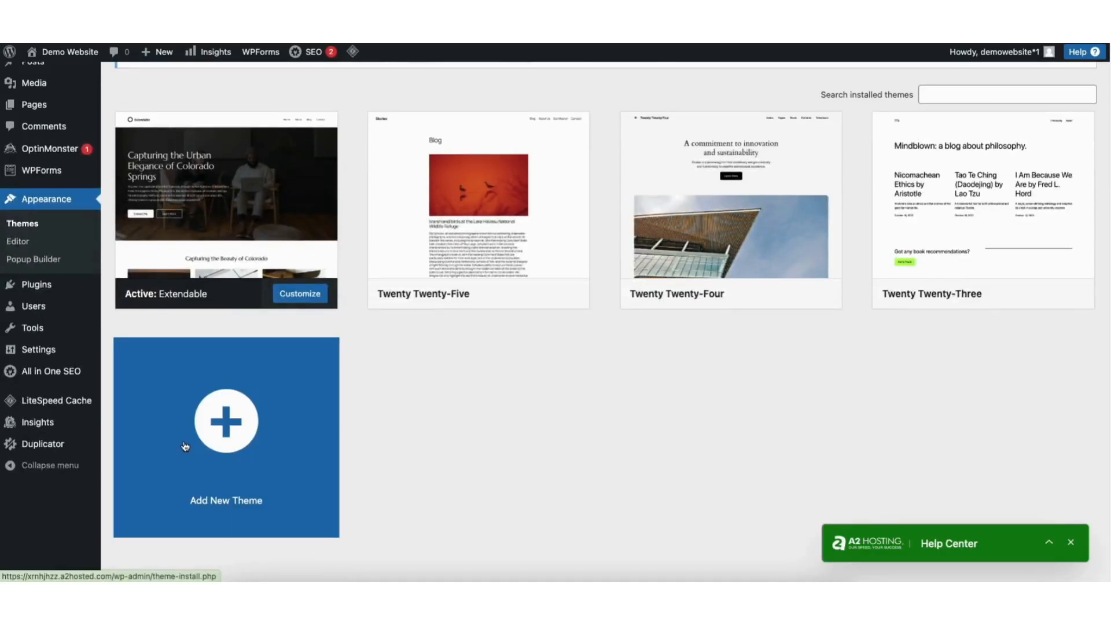
pyautogui.click(270, 434)
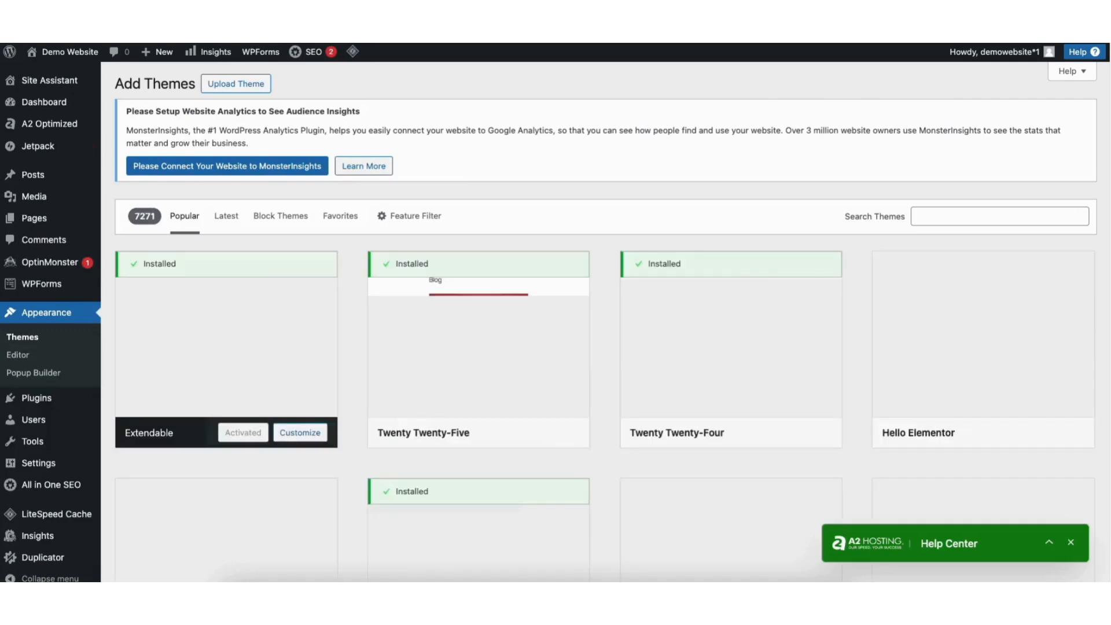
pyautogui.scroll(-9, 548, 322)
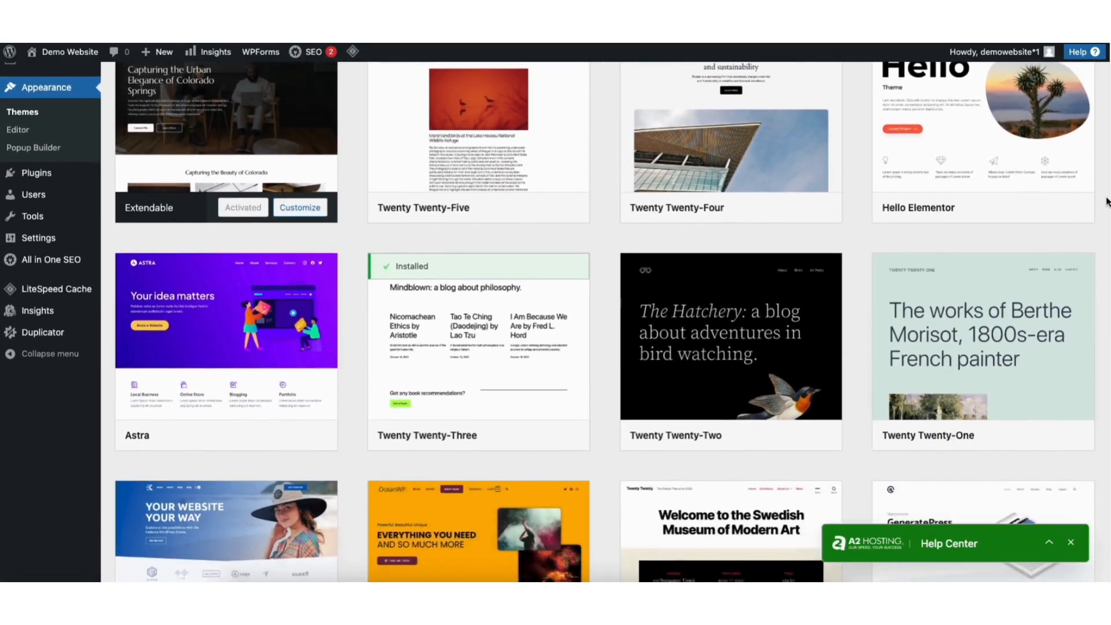
pyautogui.scroll(-7, 604, 322)
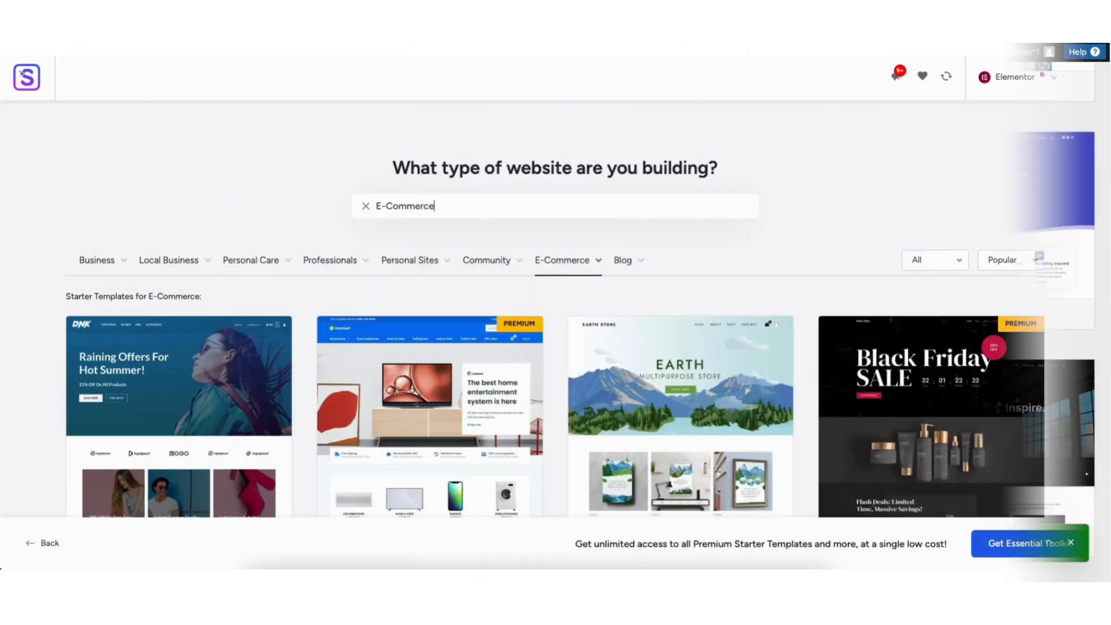
pyautogui.scroll(-10, 555, 312)
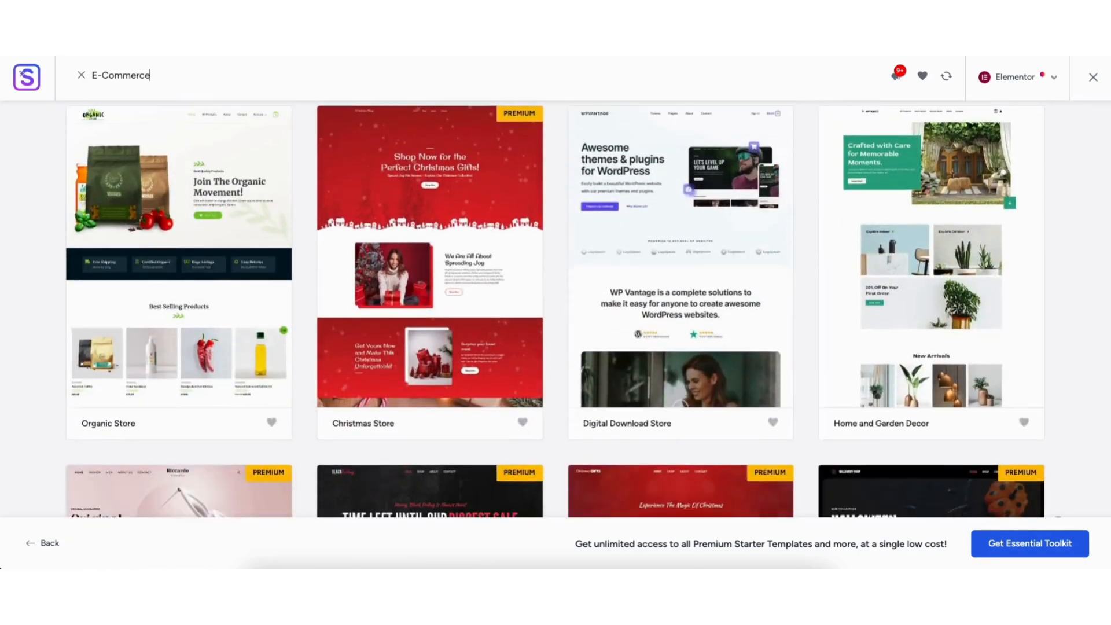
# - Look through the E-Commerce starter templates and enter "Demo Ecommerce" as the heading text
pyautogui.scroll(-3, 556, 311)
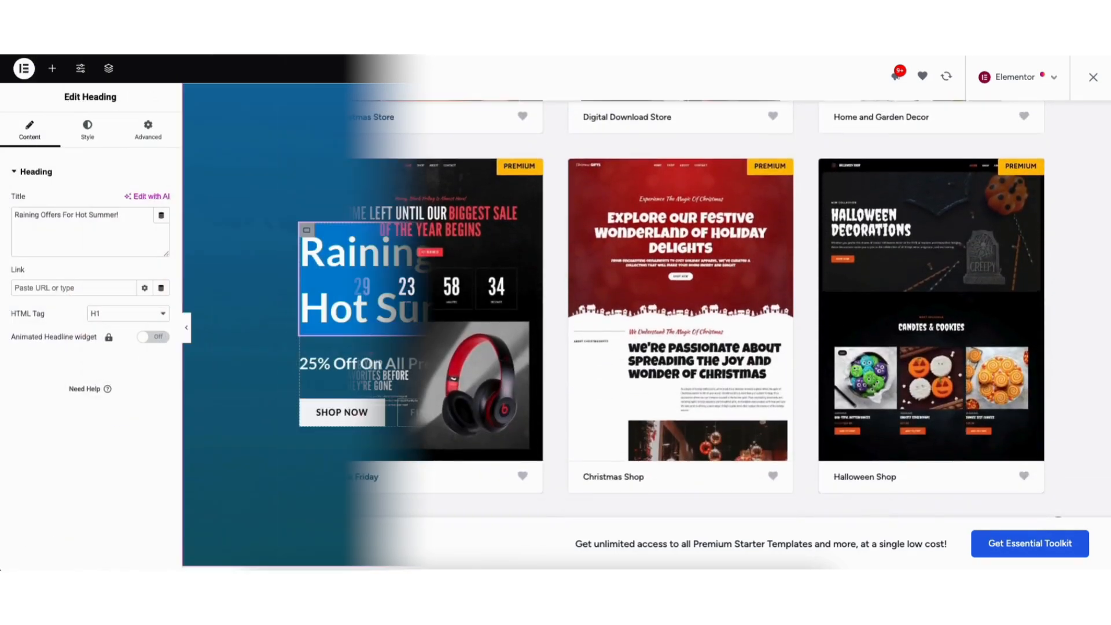
pyautogui.write('Demo Ecommerce')
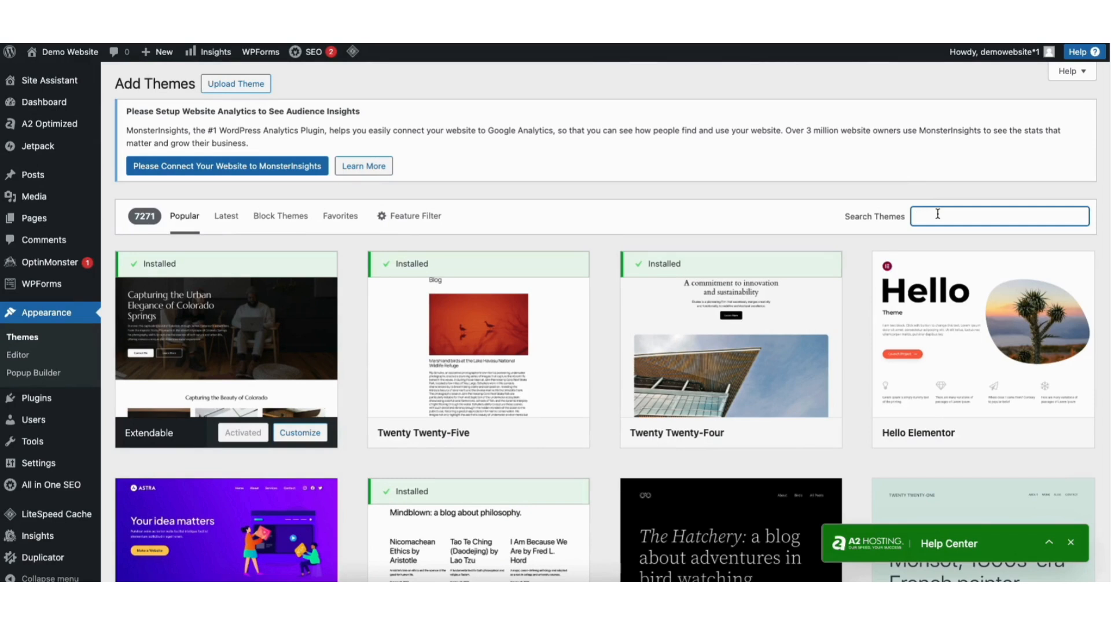
# - Search the theme catalog for "astra", then install and activate the Astra theme
pyautogui.write('astra')
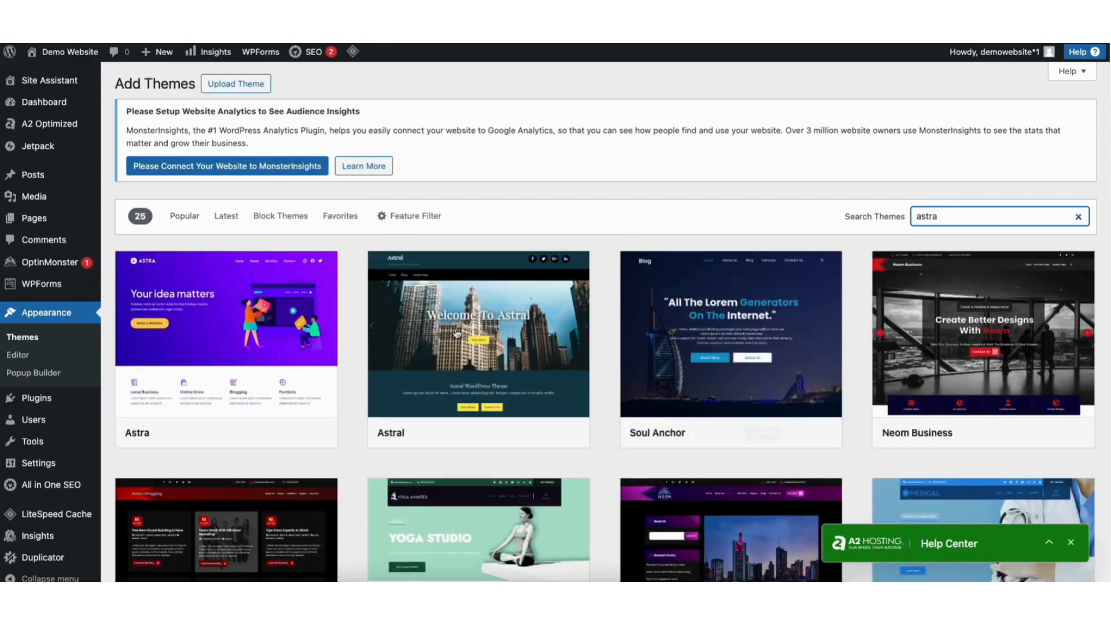
pyautogui.moveTo(205, 360)
pyautogui.click(258, 434)
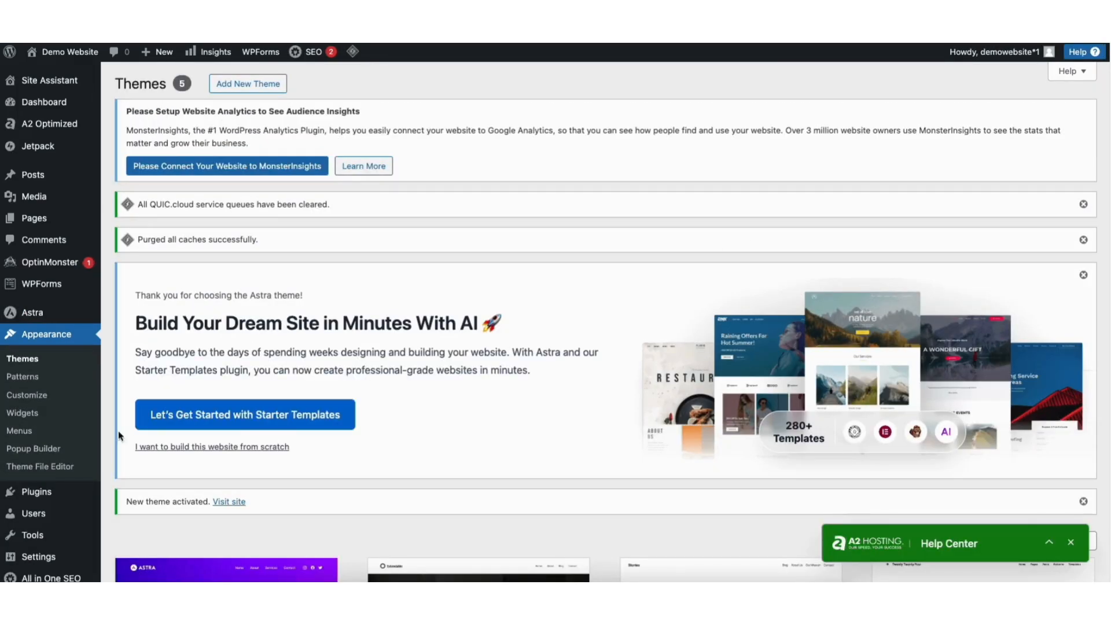
# - Find the plugin for "starter templates" in the plugin catalog, then install and activate it
pyautogui.moveTo(34, 496)
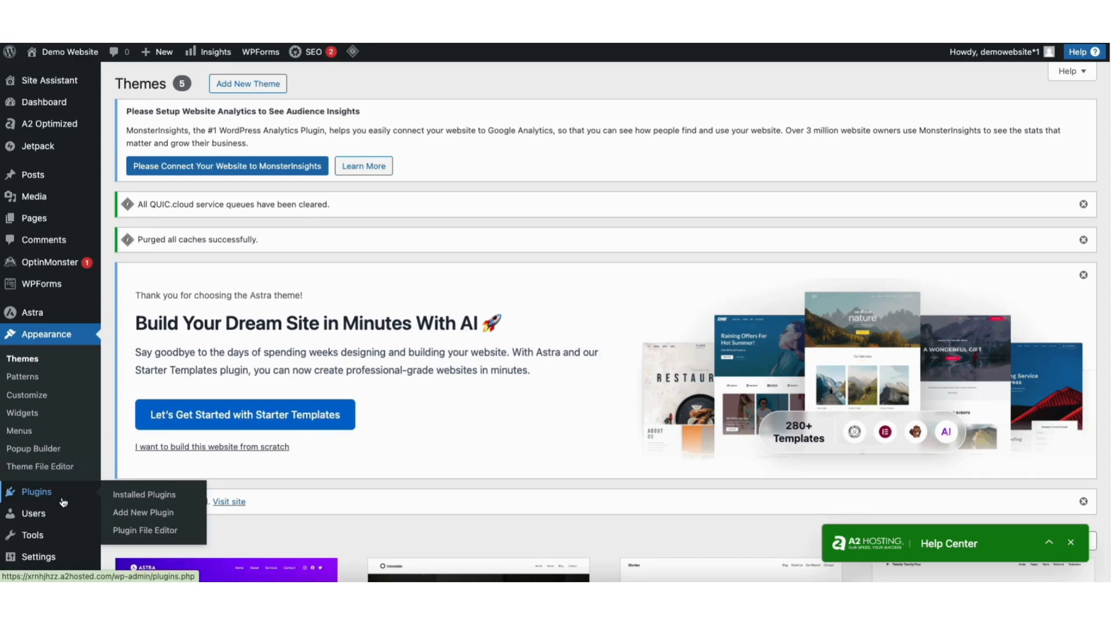
pyautogui.click(135, 513)
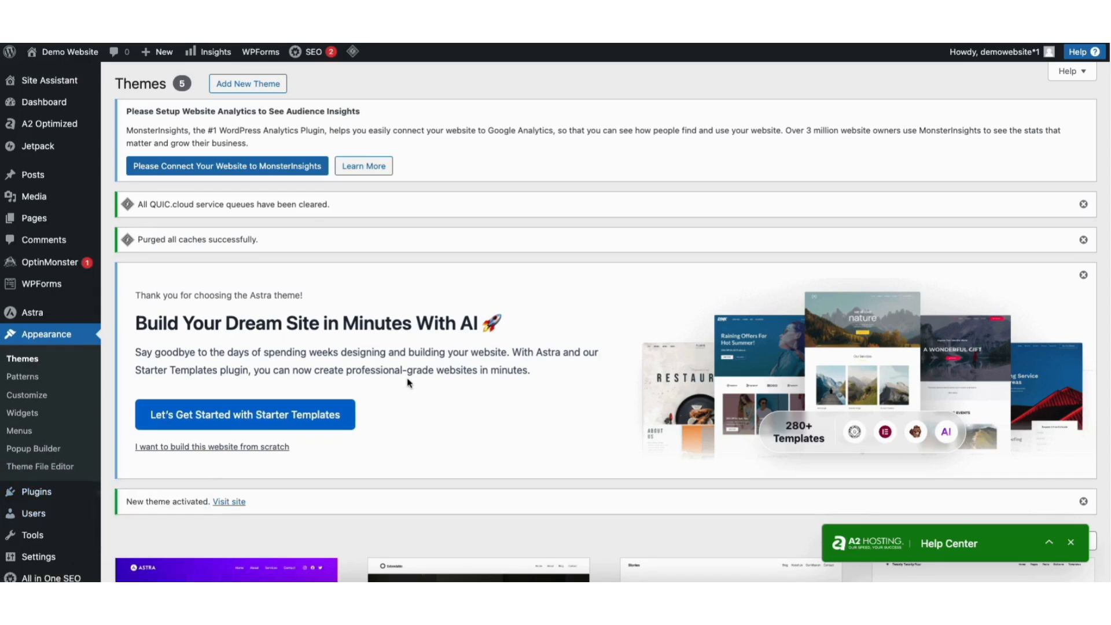
pyautogui.scroll(-5, 606, 322)
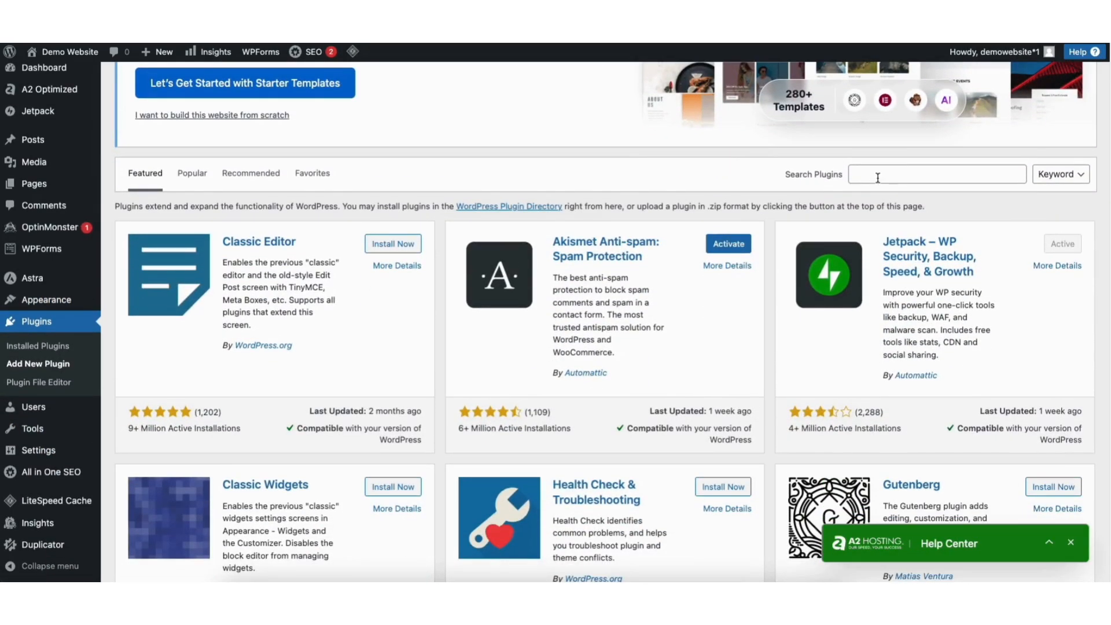
pyautogui.click(878, 178)
pyautogui.write('starter tem')
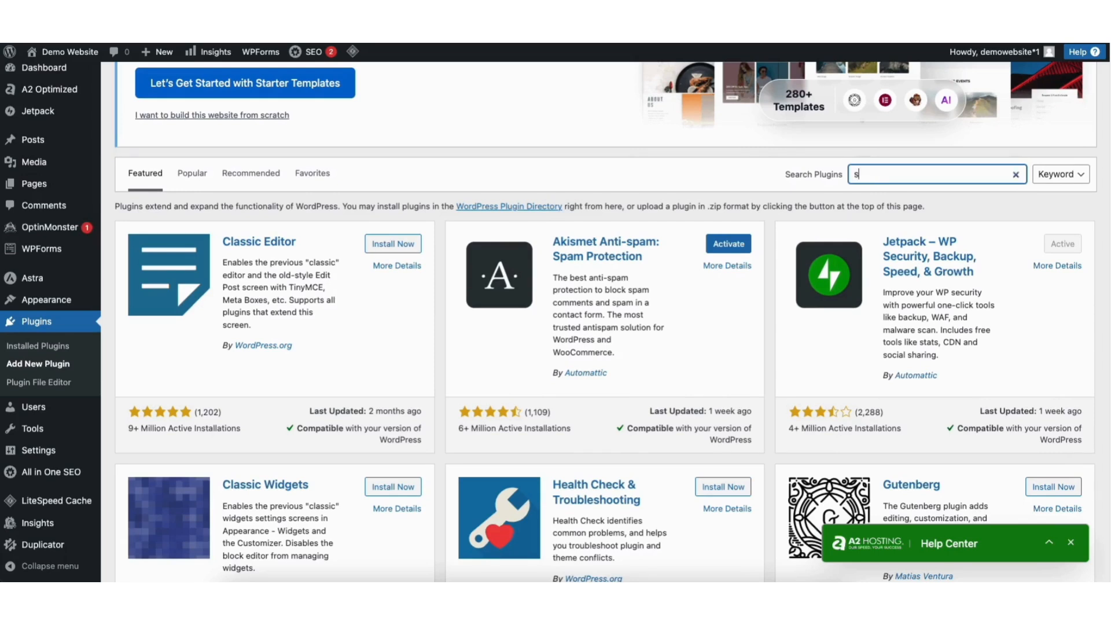
pyautogui.write('plates')
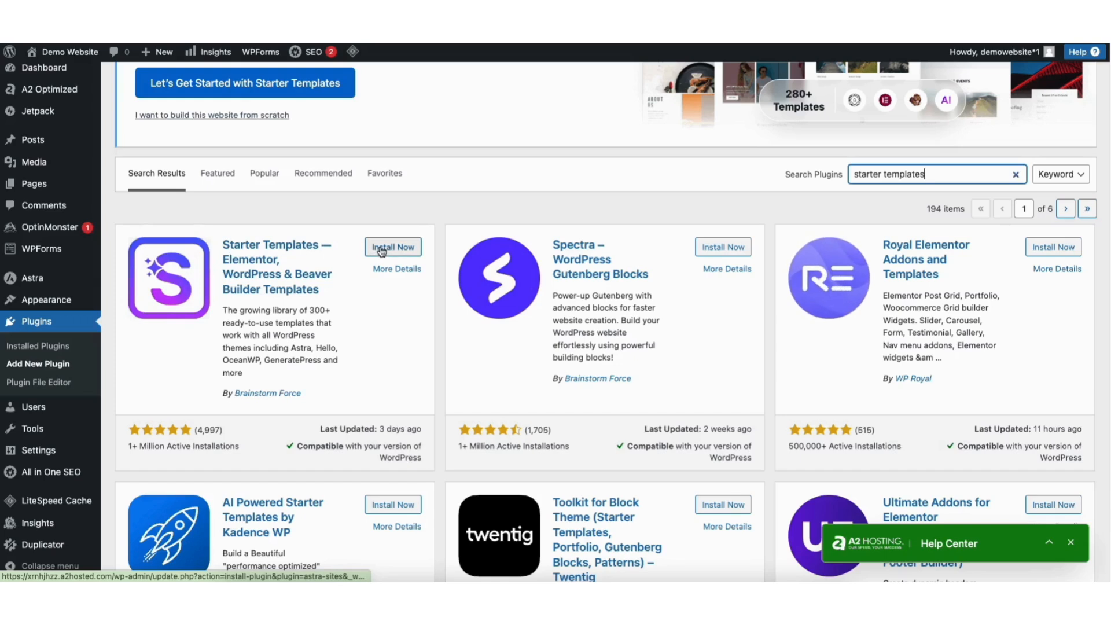
pyautogui.click(382, 251)
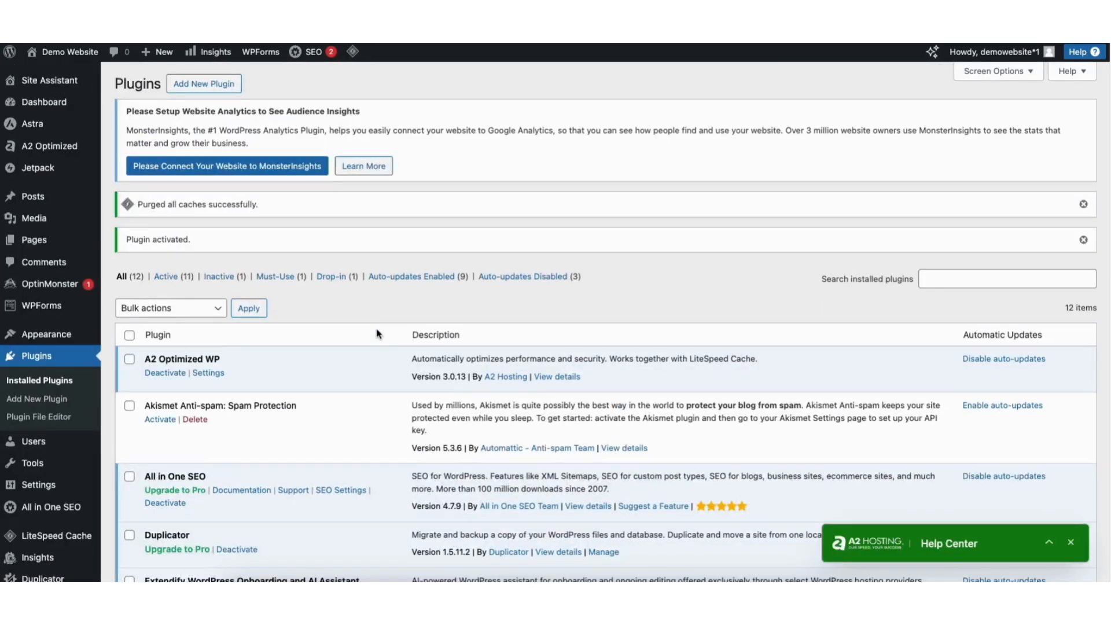
# - Open the Starter Templates library for the site and set its page builder to Elementor
pyautogui.moveTo(64, 335)
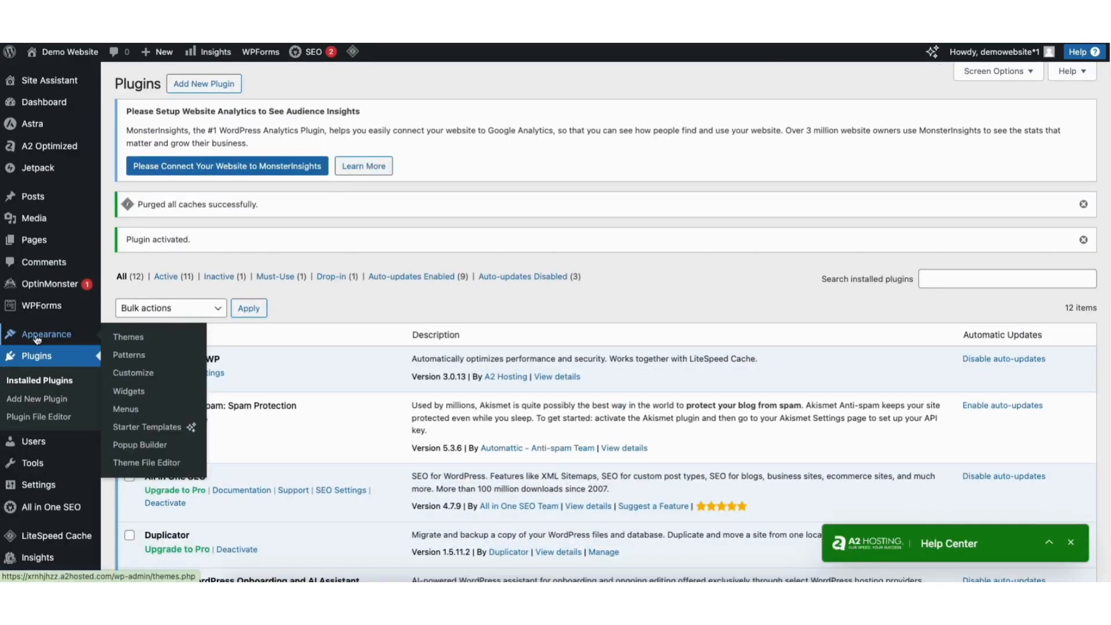
pyautogui.click(141, 428)
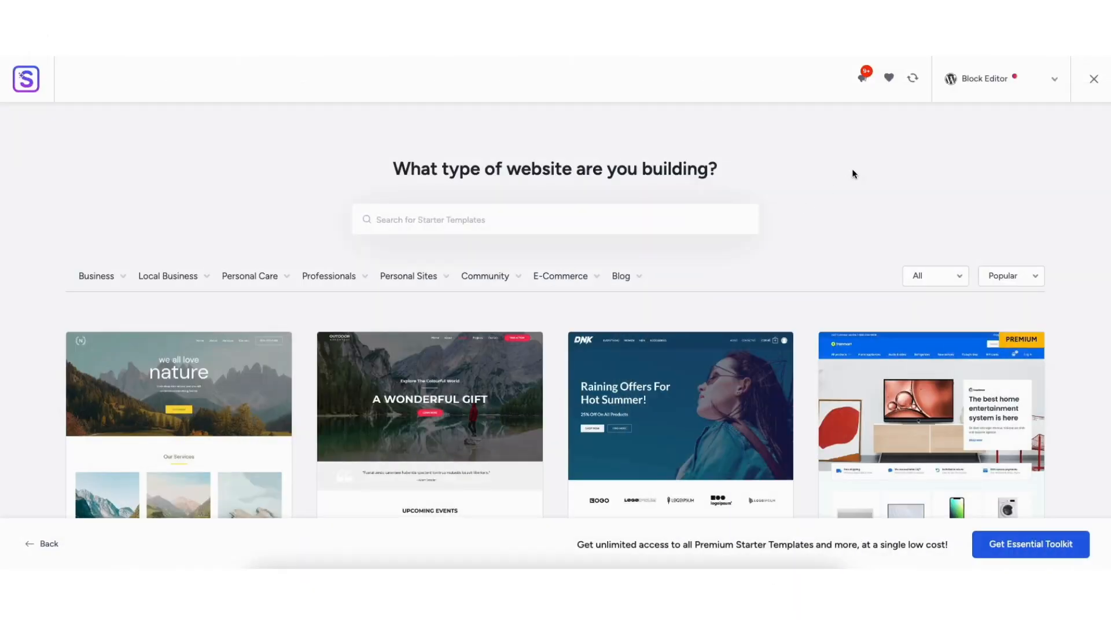
pyautogui.click(980, 83)
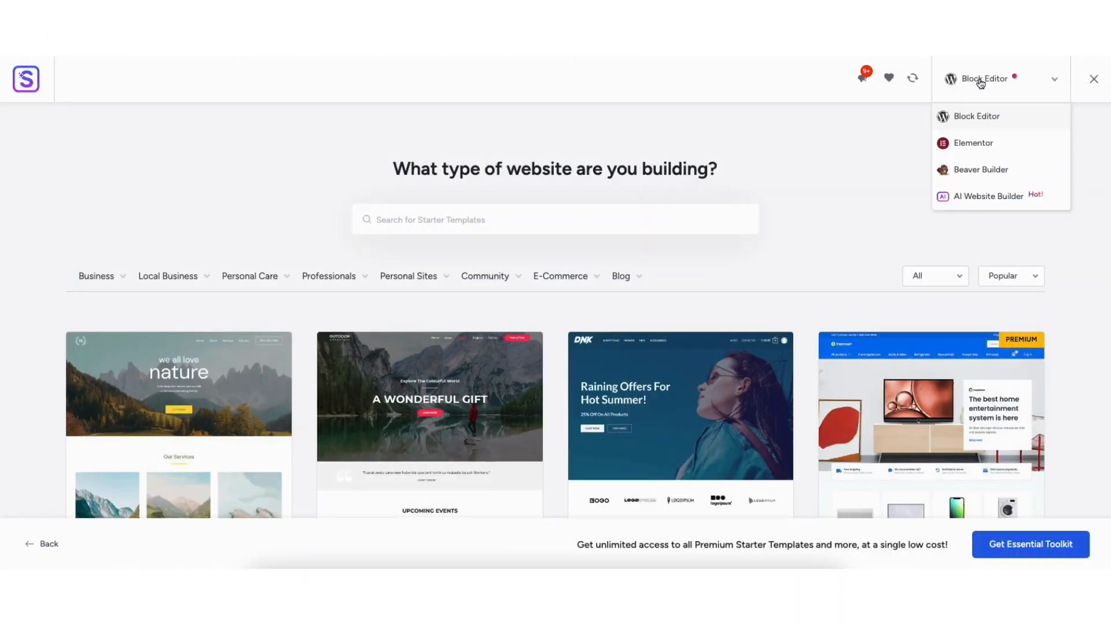
pyautogui.click(968, 144)
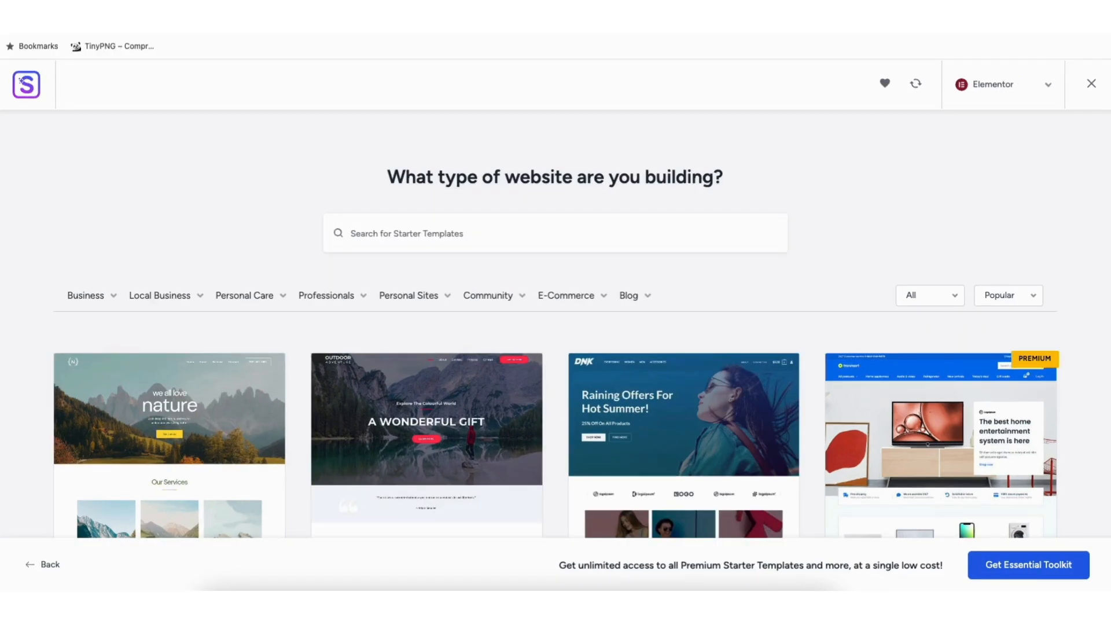
# - Browse the Elementor starter templates and check the subcategories offered under Business and Professionals
pyautogui.scroll(-5, 556, 329)
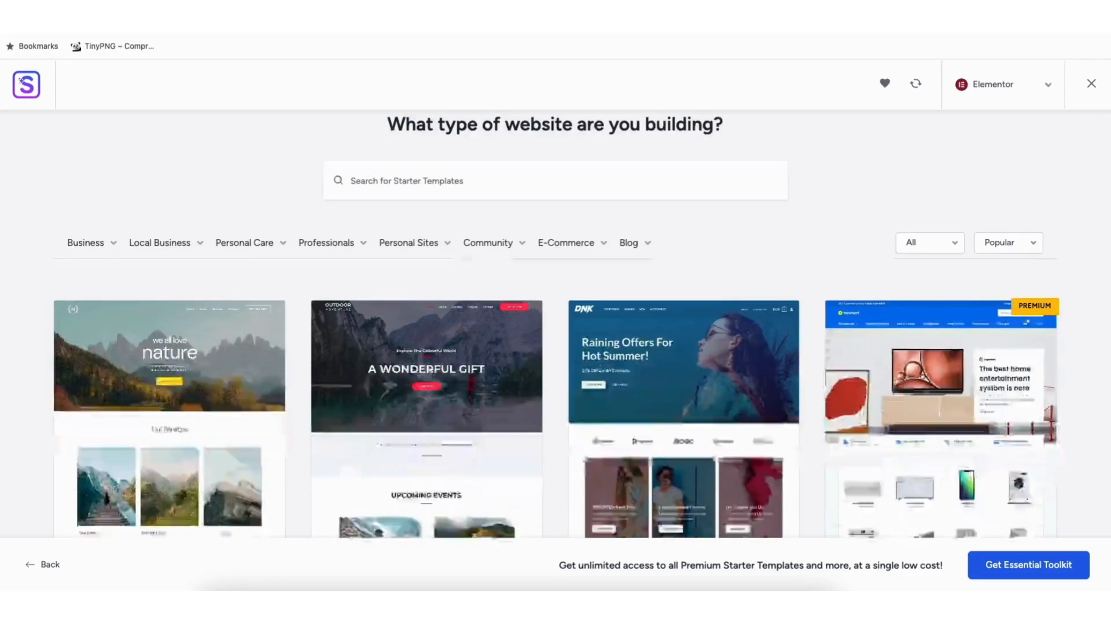
pyautogui.scroll(-10, 556, 328)
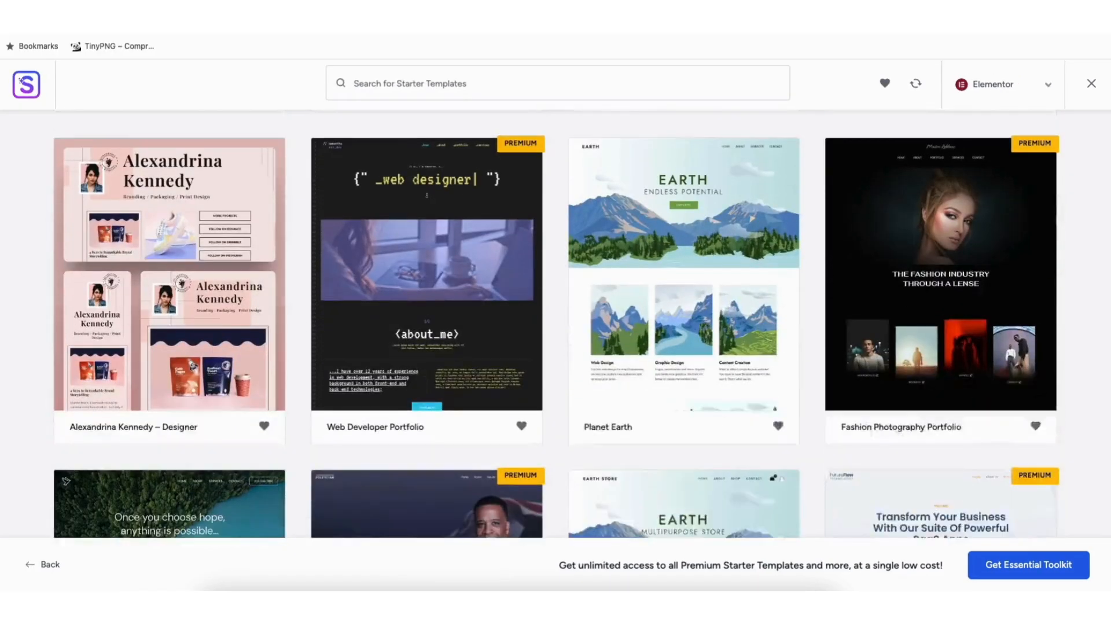
pyautogui.scroll(-4, 555, 325)
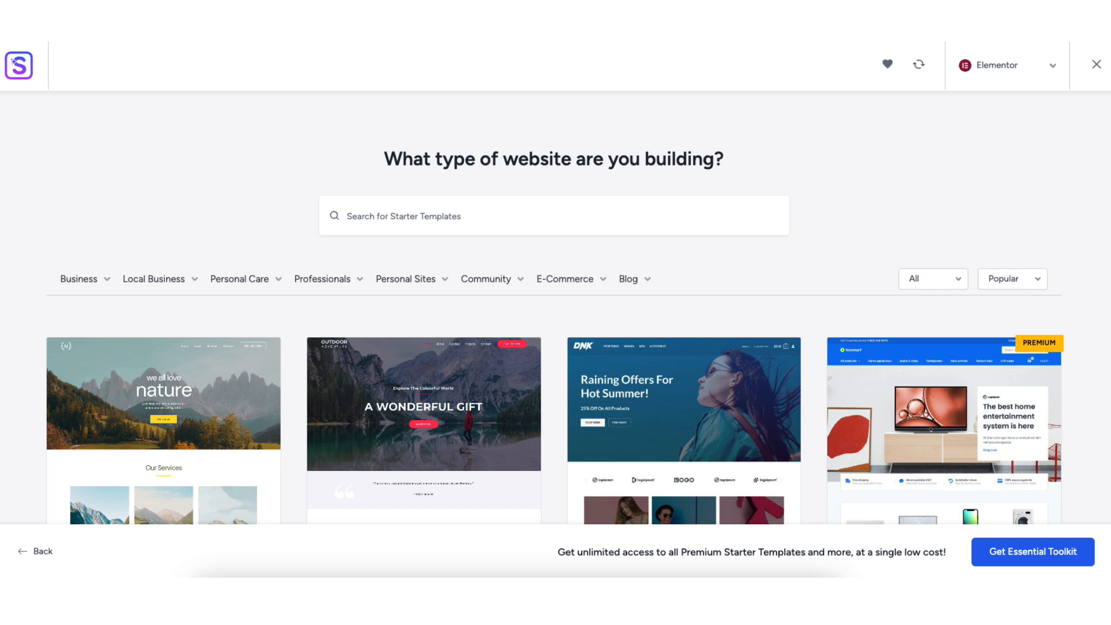
pyautogui.moveTo(84, 281)
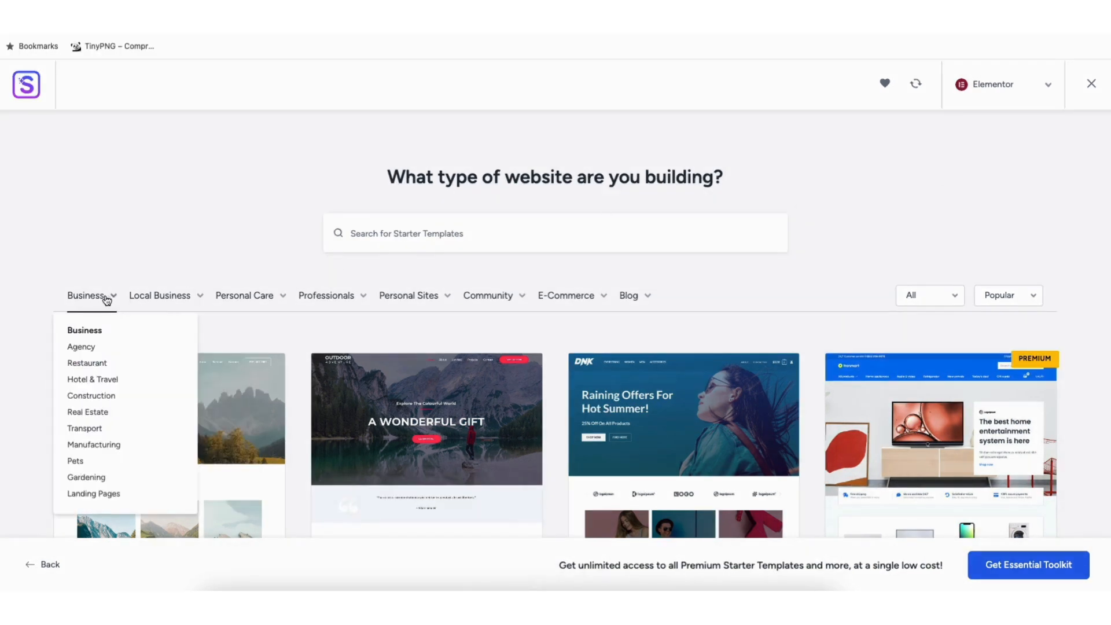
pyautogui.moveTo(328, 302)
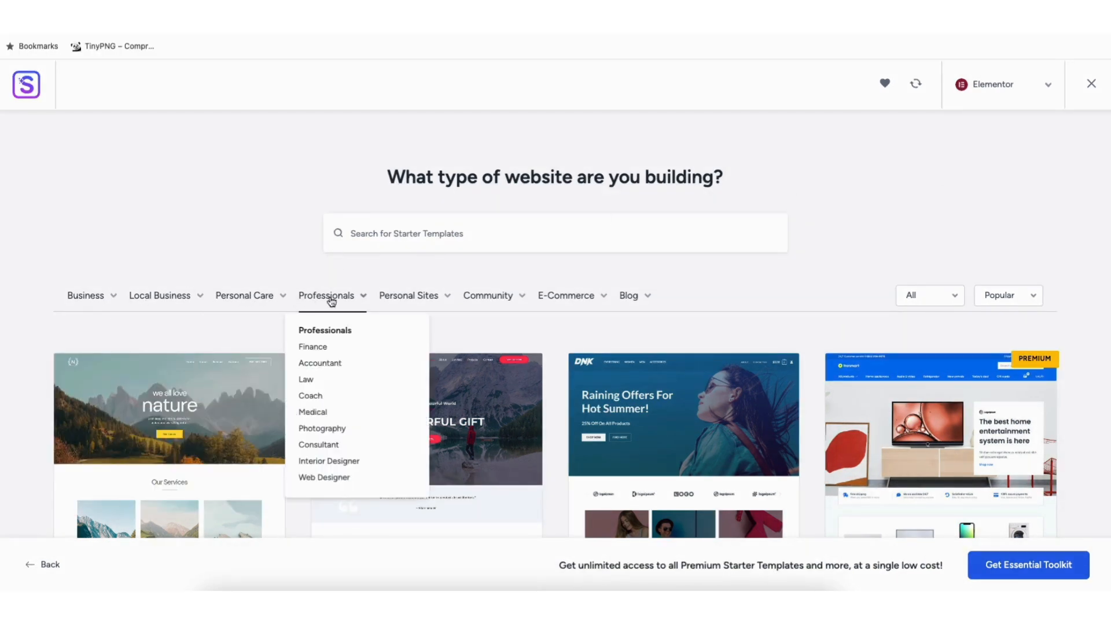
pyautogui.moveTo(384, 301)
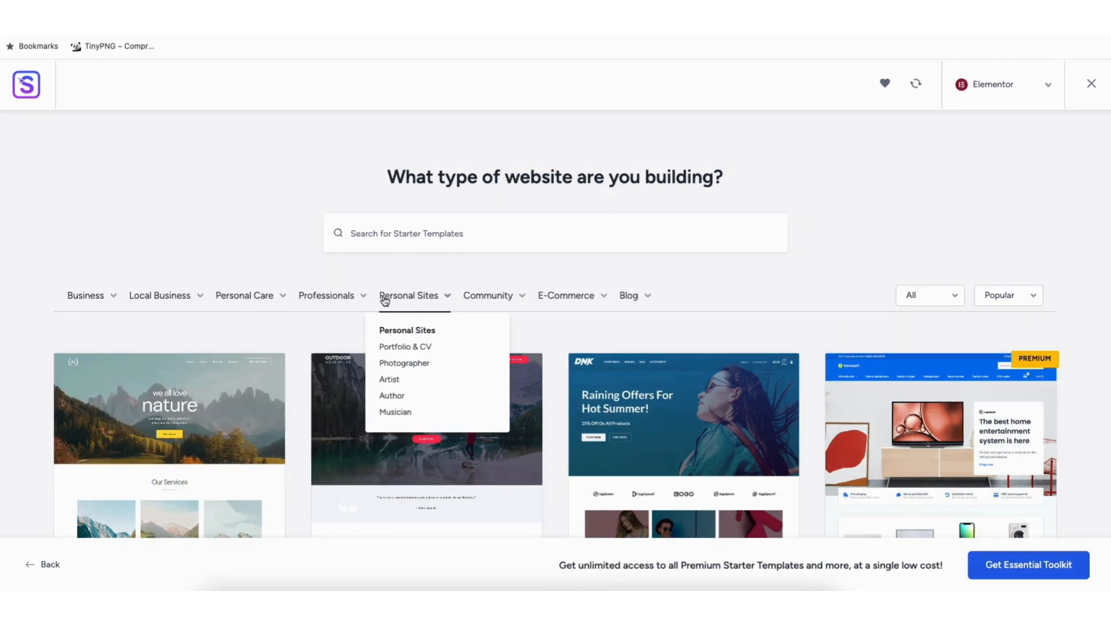
# - Preview the Love Nature template's page content, then return to the template library
pyautogui.click(169, 421)
pyautogui.moveTo(1094, 110); pyautogui.dragTo(1093, 299)
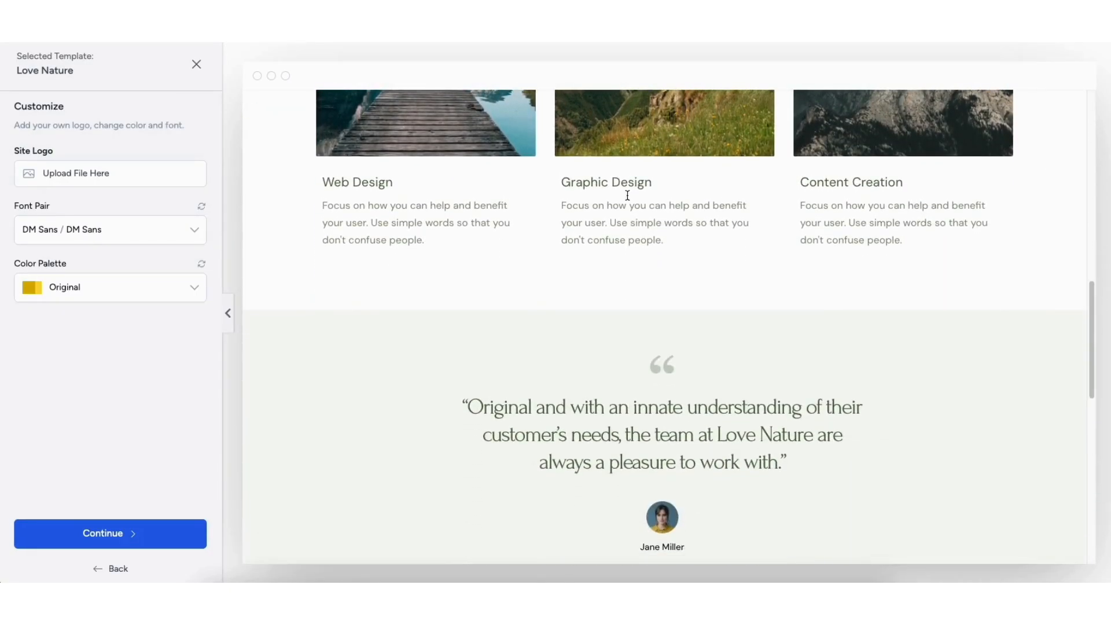
pyautogui.click(197, 68)
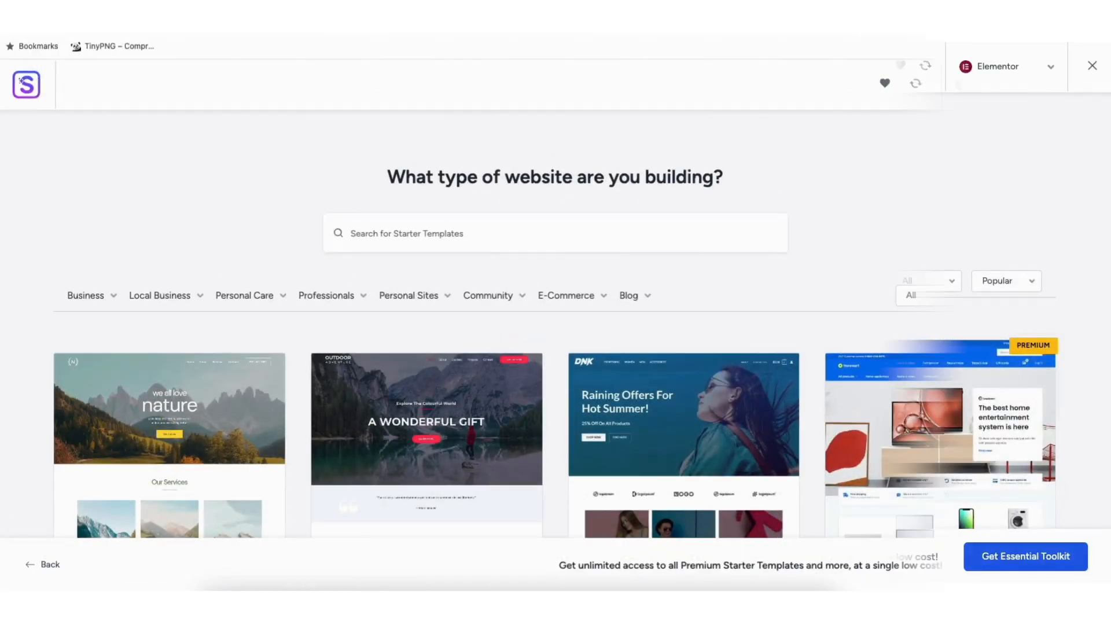
# - Look further through the Elementor template library, comparing the free and premium designs for different kinds of websites
pyautogui.scroll(-1, 556, 348)
pyautogui.scroll(-8, 66, 463)
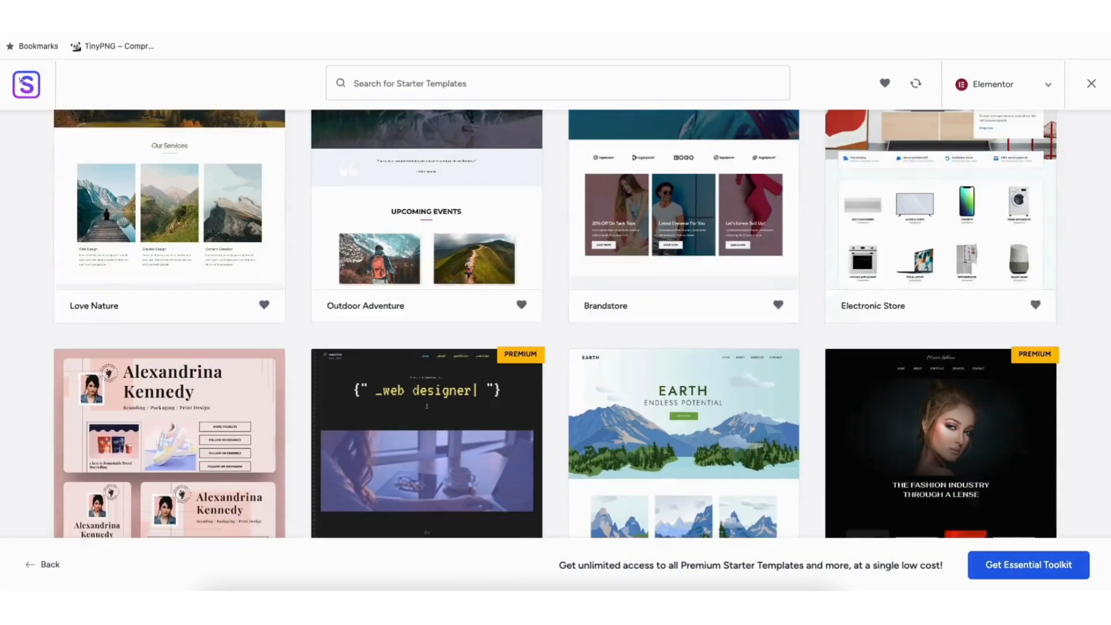
pyautogui.scroll(-10, 66, 463)
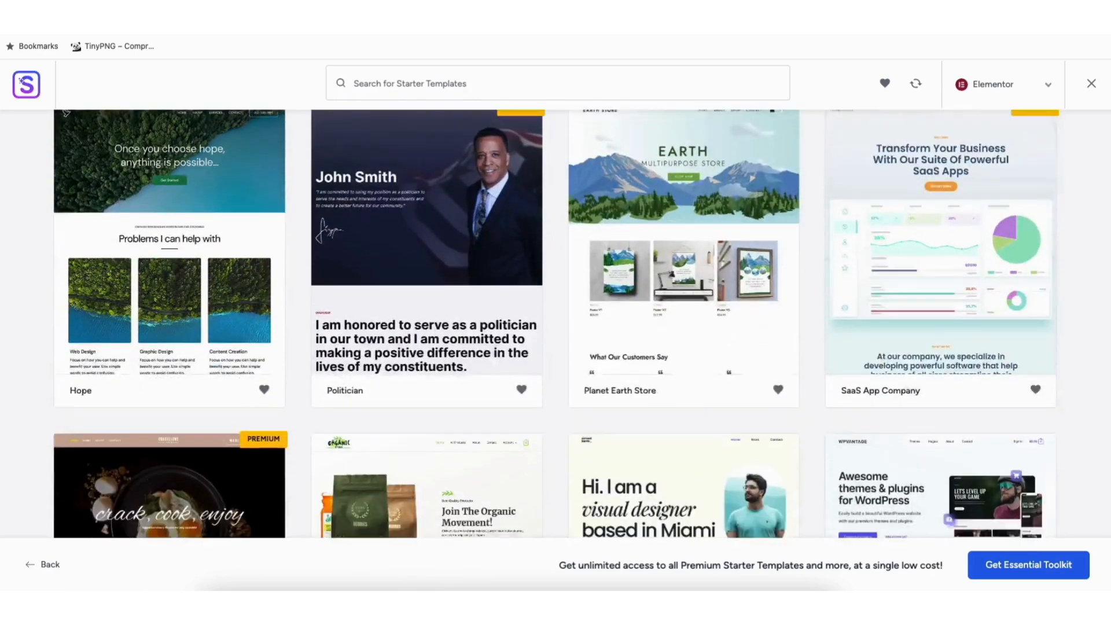
pyautogui.scroll(-9, 555, 324)
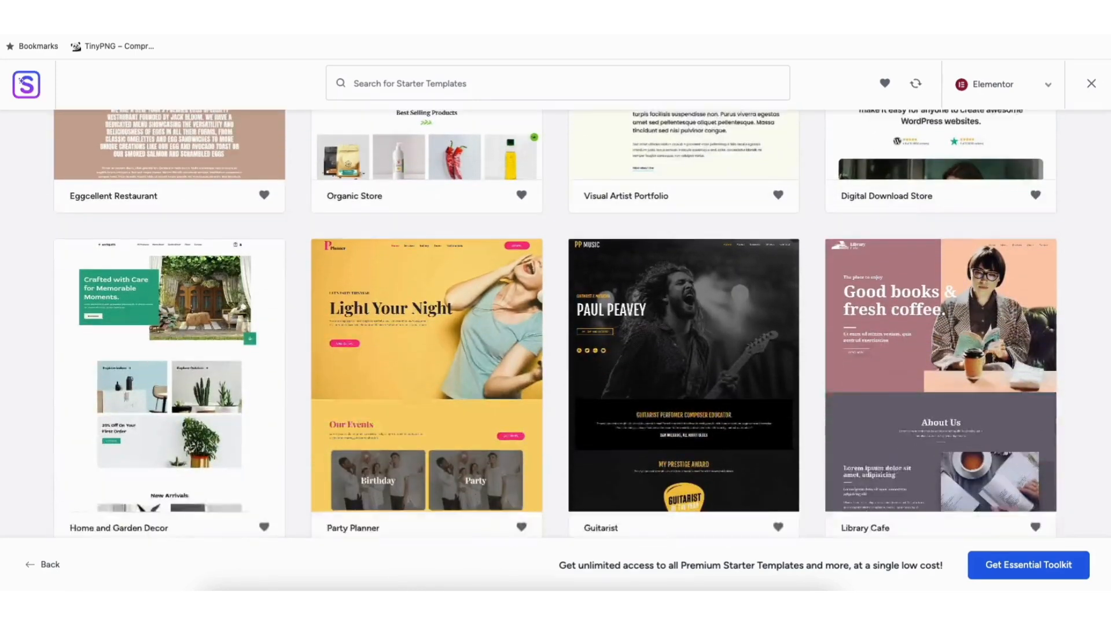
pyautogui.scroll(-13, 556, 324)
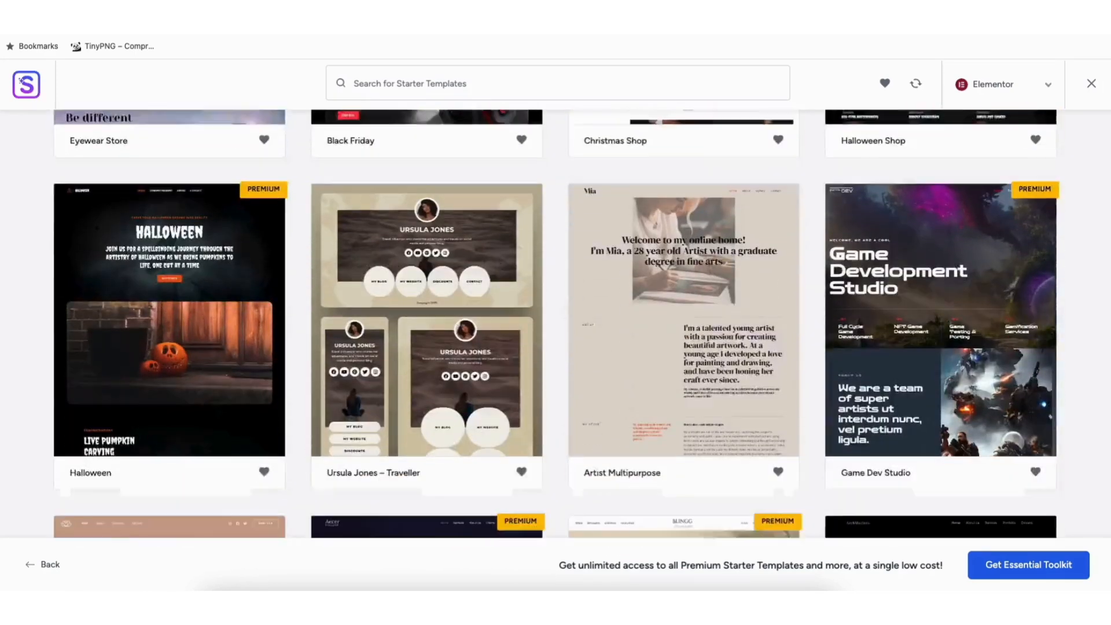
pyautogui.scroll(-12, 556, 325)
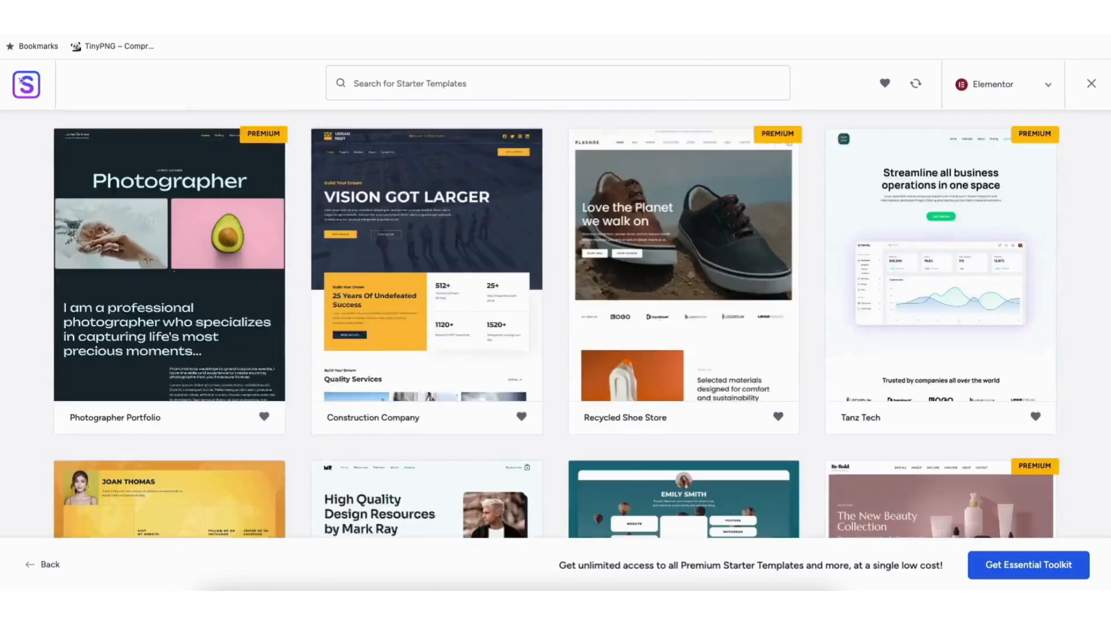
pyautogui.scroll(-8, 555, 324)
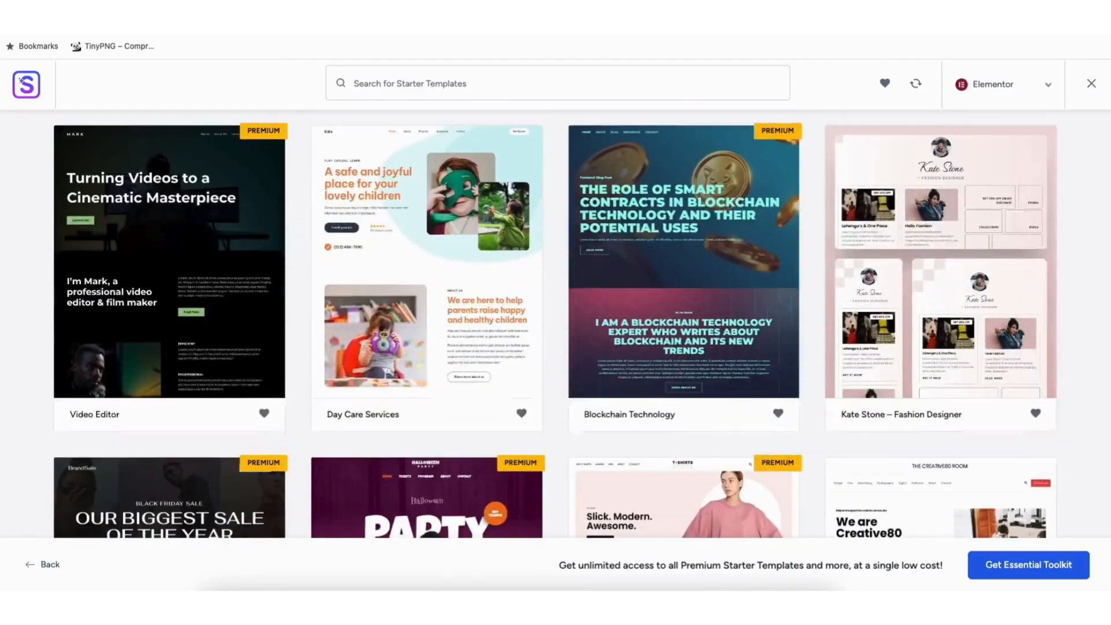
pyautogui.scroll(-8, 555, 325)
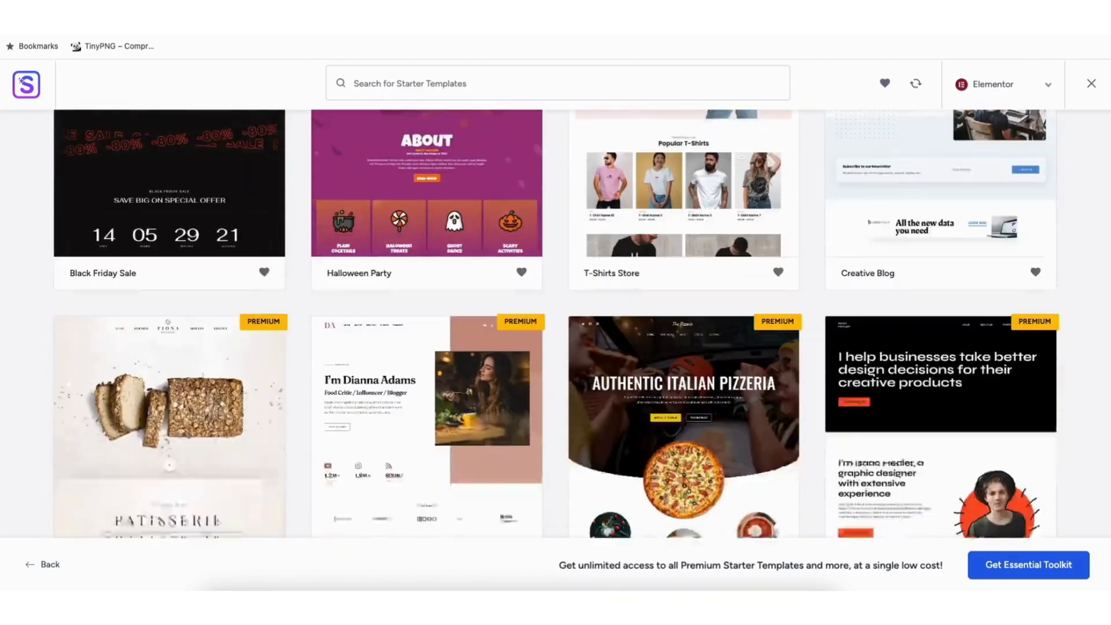
pyautogui.scroll(-8, 556, 324)
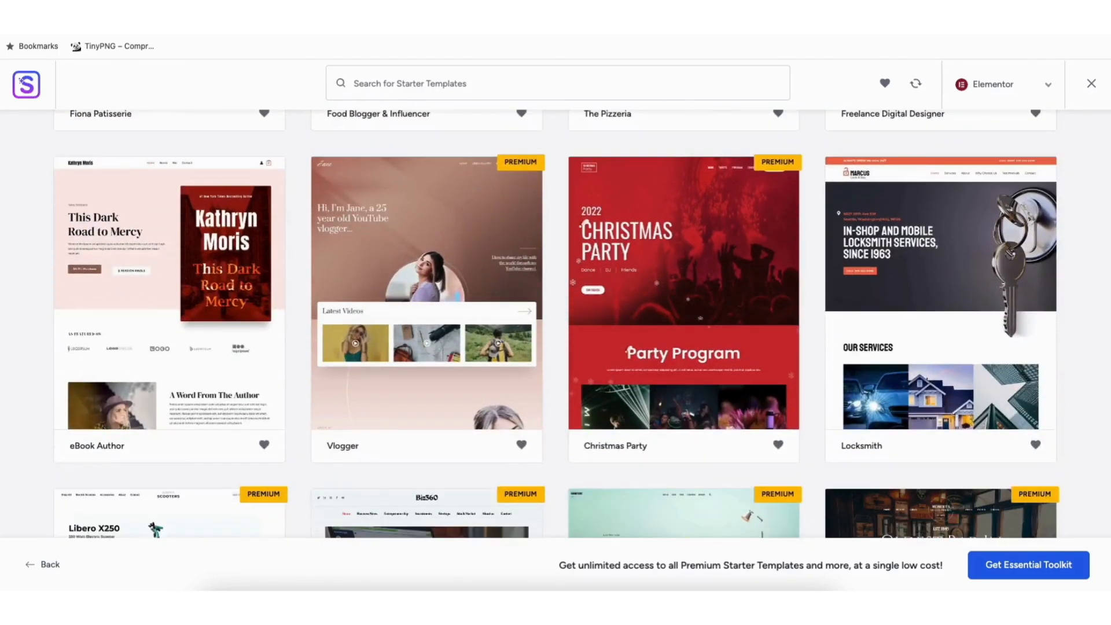
# - Filter the starter templates by the E-Commerce category, look through the store designs, and select the Brandstore template
pyautogui.scroll(-6, 556, 324)
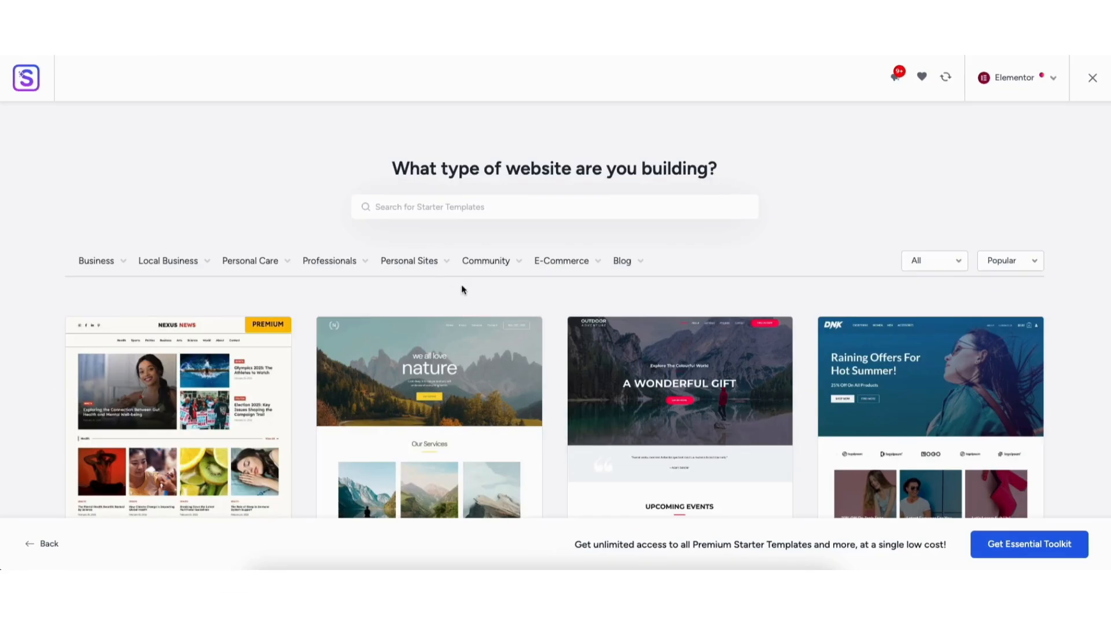
pyautogui.moveTo(558, 265)
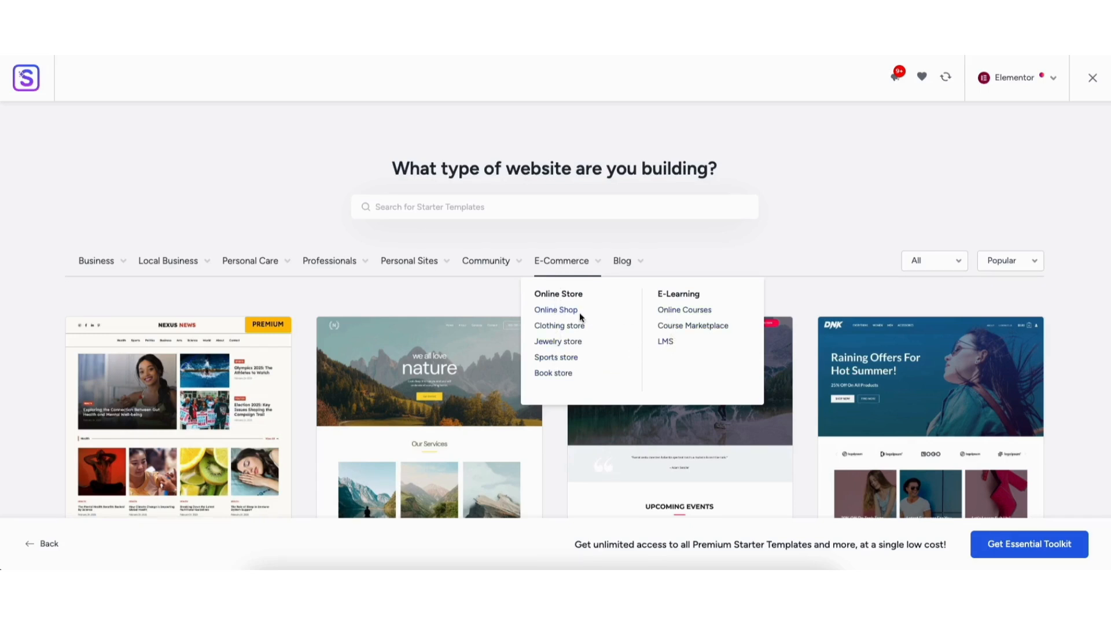
pyautogui.click(554, 262)
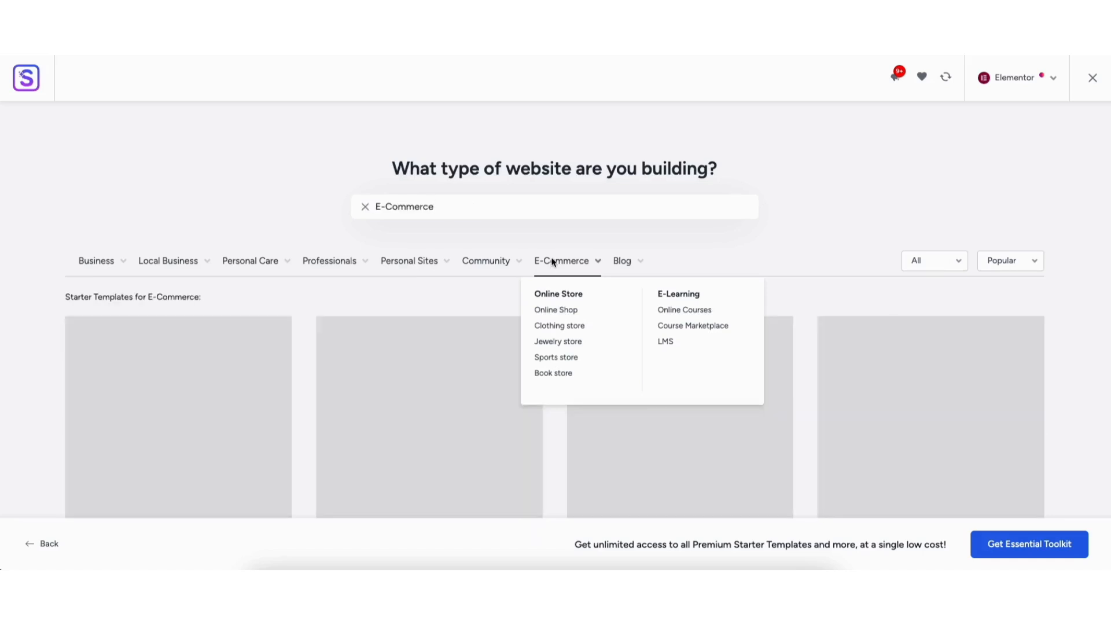
pyautogui.scroll(-3, 554, 347)
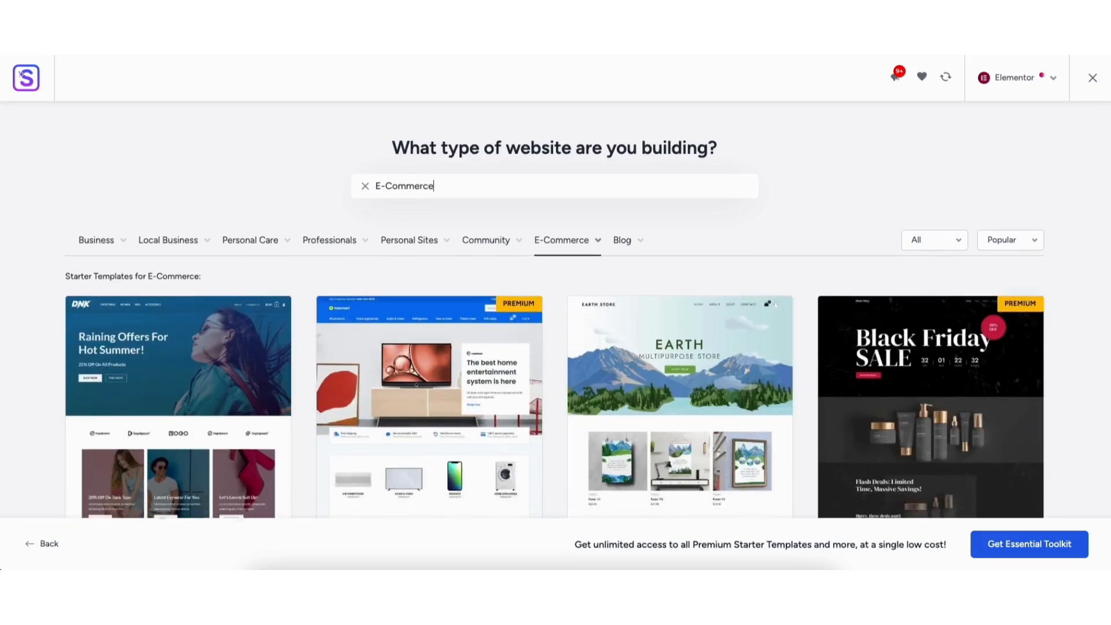
pyautogui.scroll(-12, 555, 310)
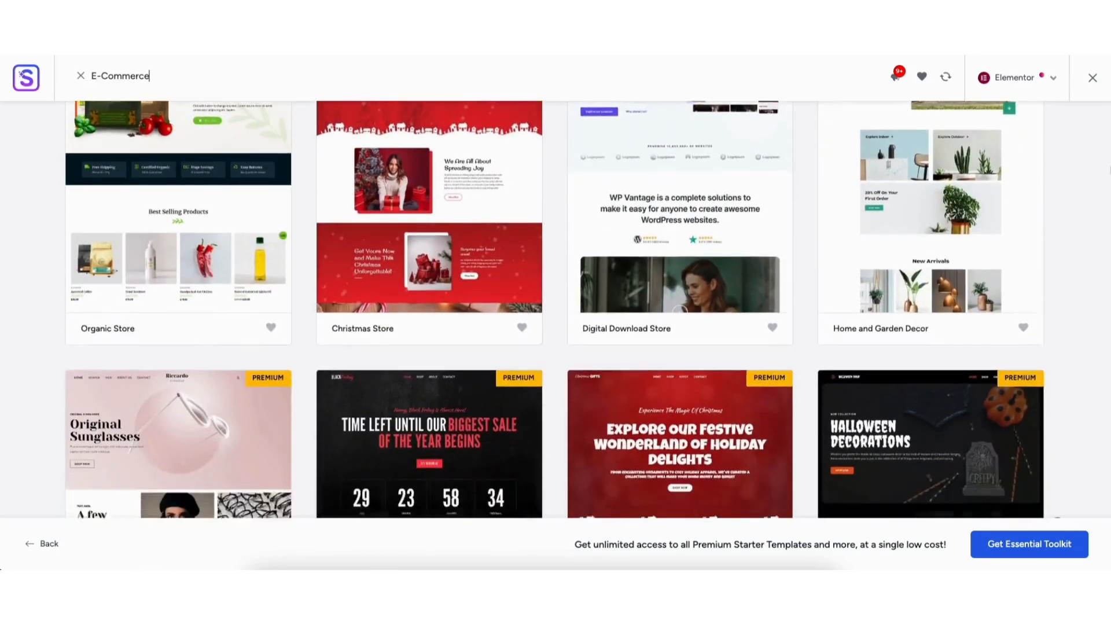
pyautogui.scroll(-11, 555, 309)
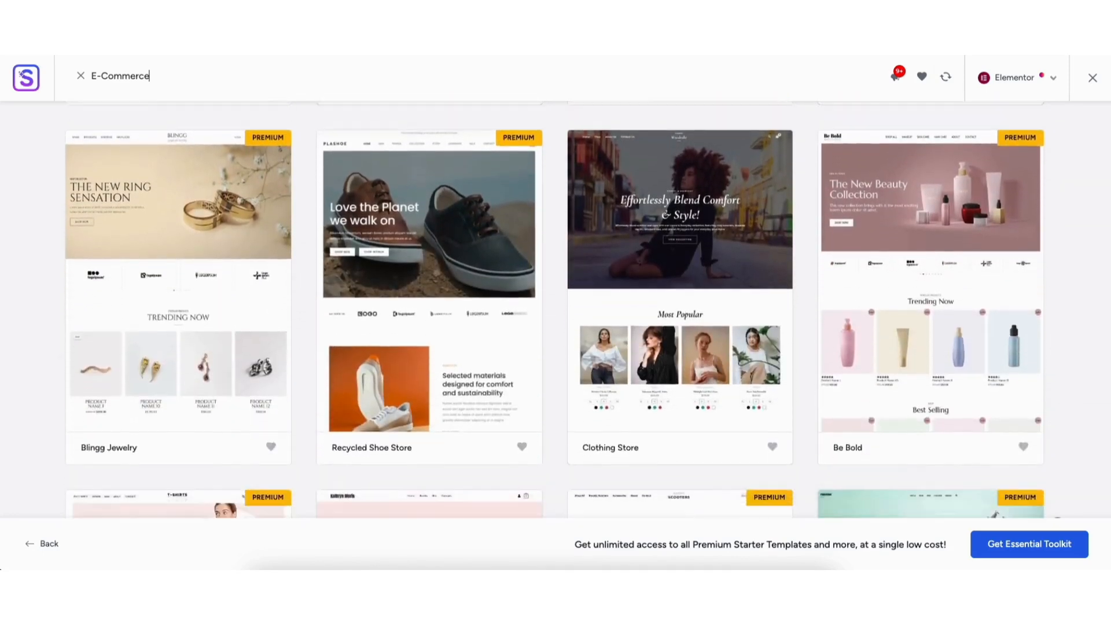
pyautogui.scroll(-12, 555, 310)
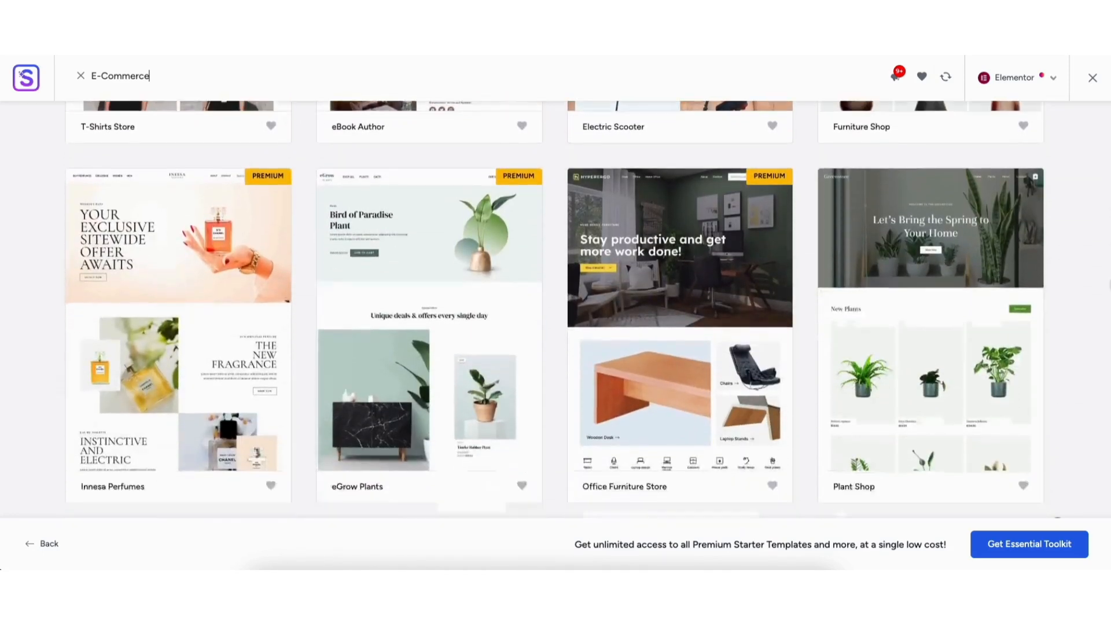
pyautogui.scroll(-7, 555, 310)
pyautogui.scroll(20, 555, 310)
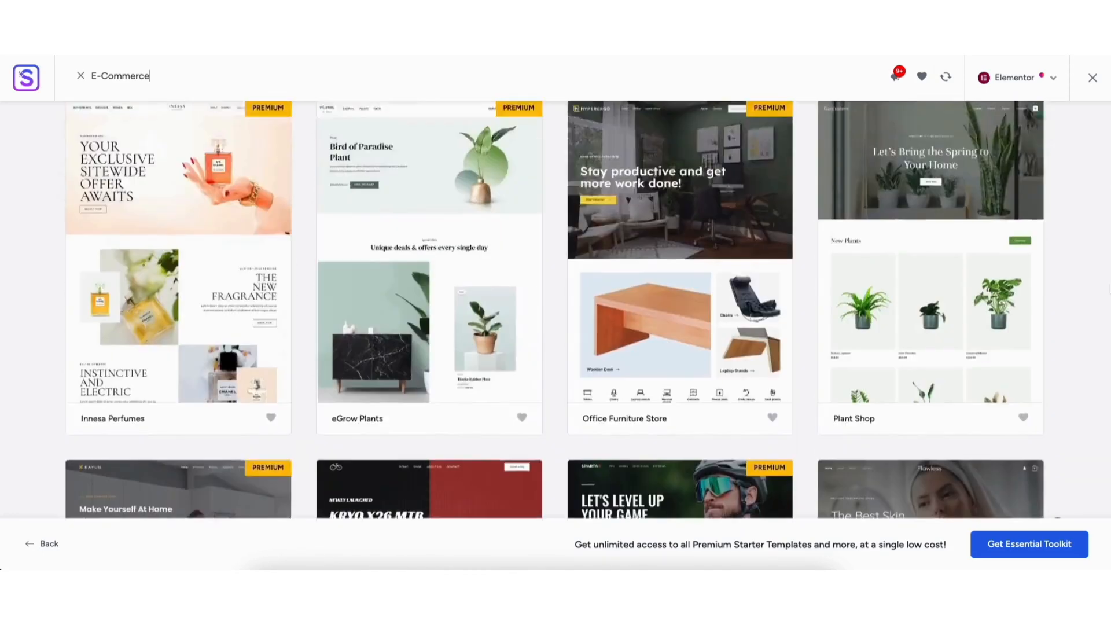
pyautogui.scroll(10, 554, 310)
pyautogui.scroll(-2, 555, 310)
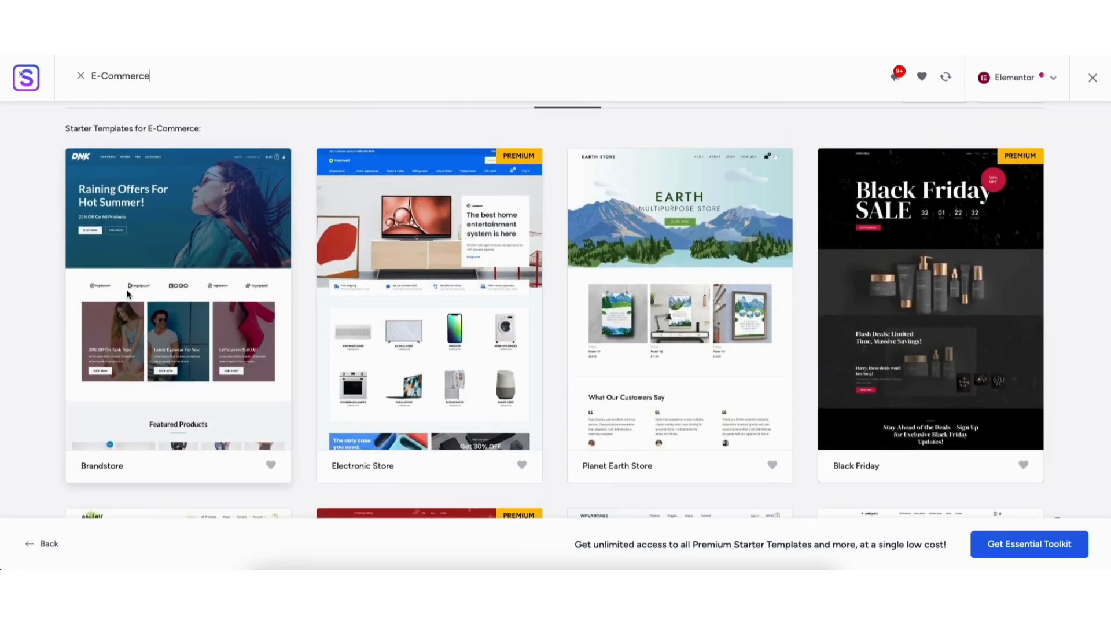
pyautogui.click(134, 284)
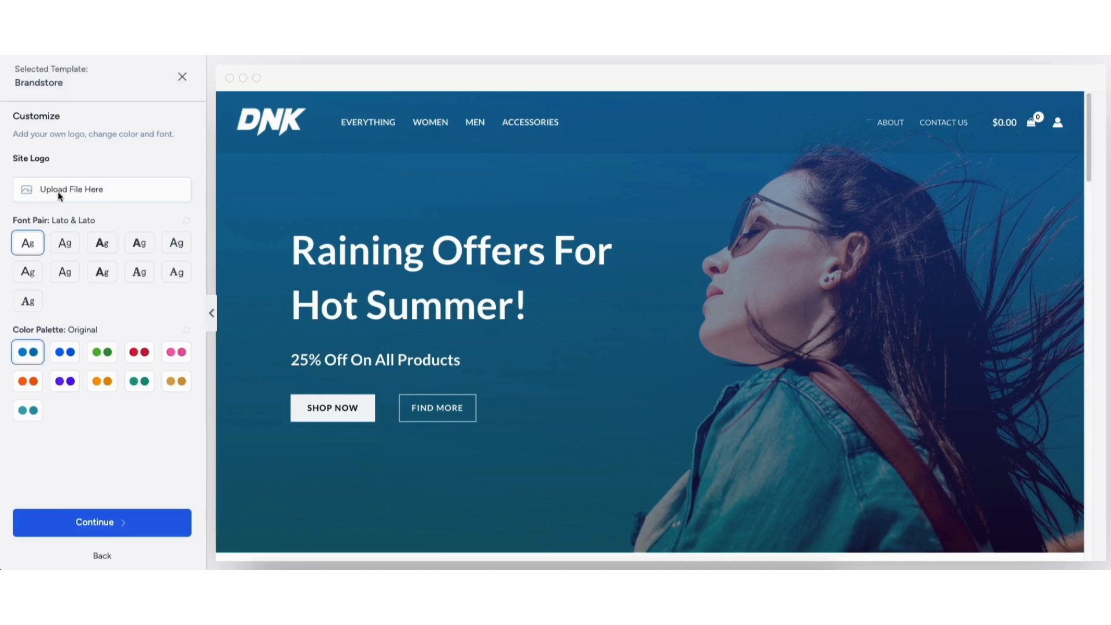
# - Try the alternative color palettes on the Brandstore preview and return to the Original palette
pyautogui.click(61, 353)
pyautogui.click(104, 355)
pyautogui.click(134, 356)
pyautogui.click(173, 355)
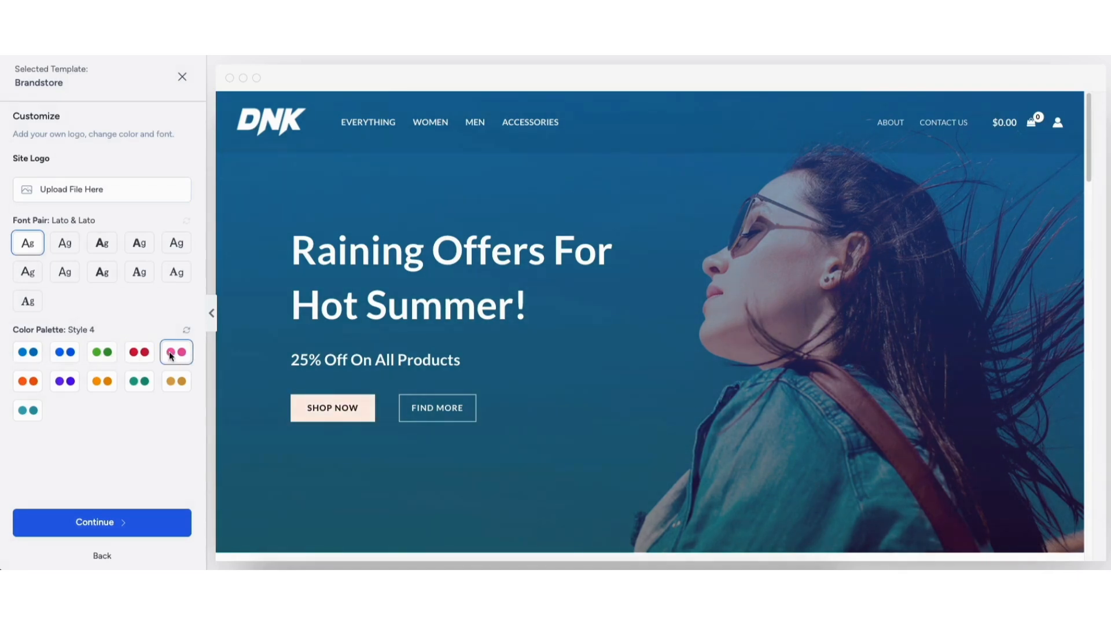
pyautogui.click(173, 382)
pyautogui.click(134, 383)
pyautogui.click(102, 382)
pyautogui.click(64, 382)
pyautogui.click(28, 382)
pyautogui.click(28, 410)
pyautogui.click(33, 355)
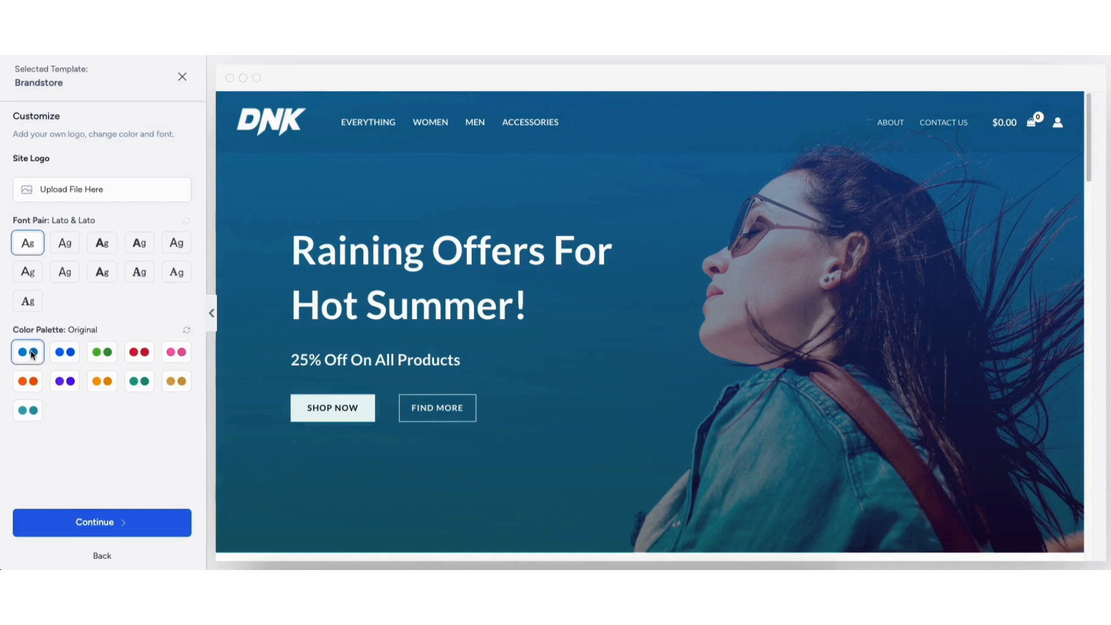
# - Continue to the feature selection and accept WooCommerce for eCommerce plus Website Emails & SMTP, leaving Donations unselected
pyautogui.click(87, 524)
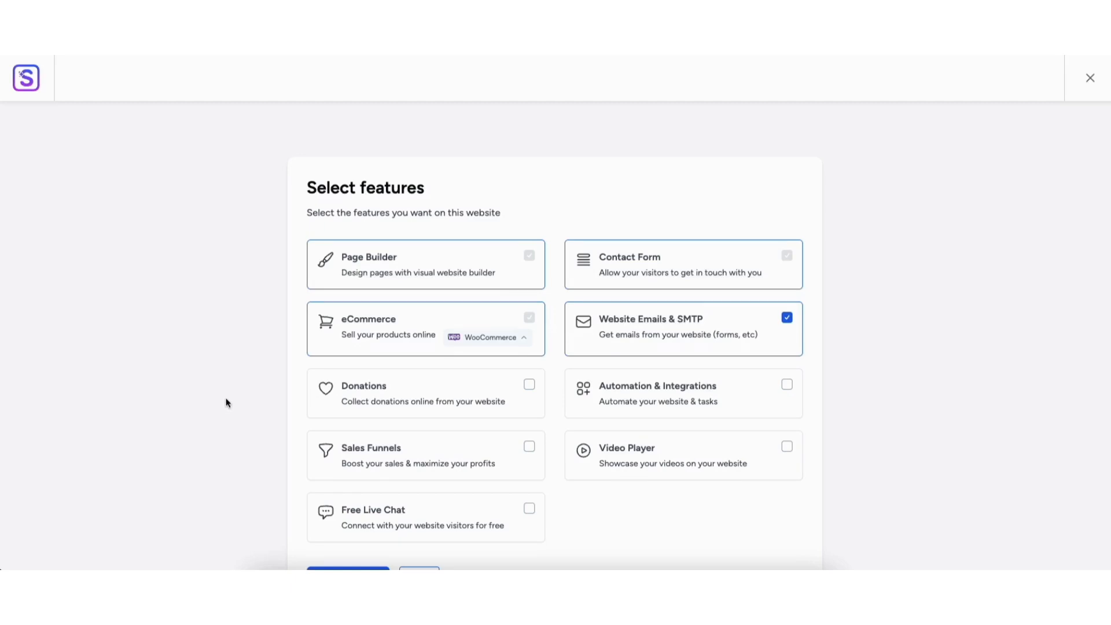
pyautogui.click(529, 385)
pyautogui.click(529, 385)
pyautogui.click(517, 339)
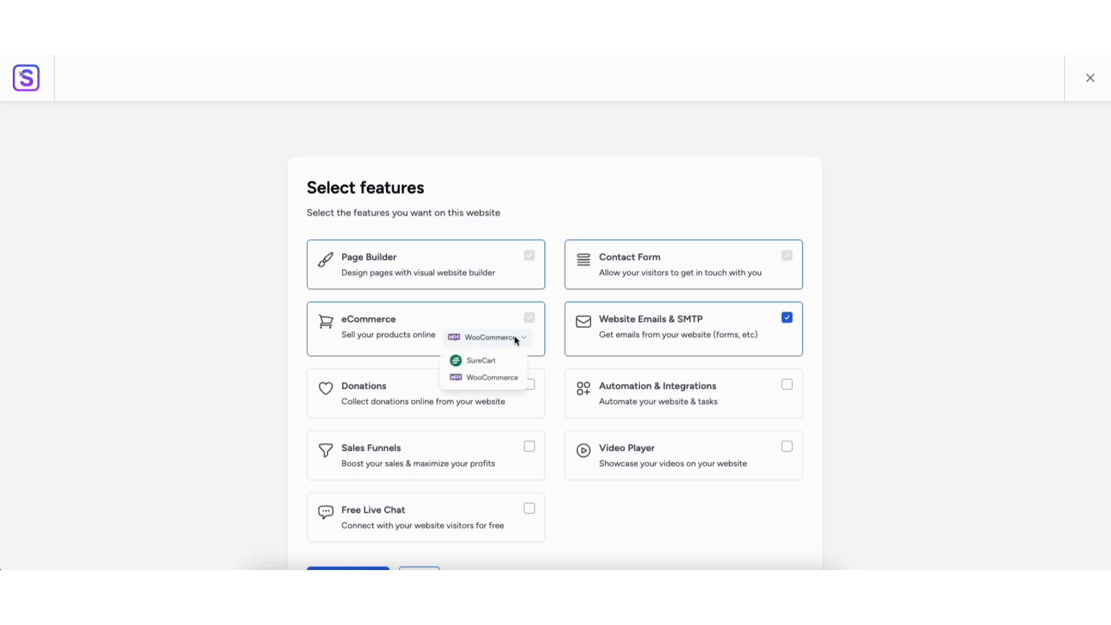
pyautogui.click(498, 377)
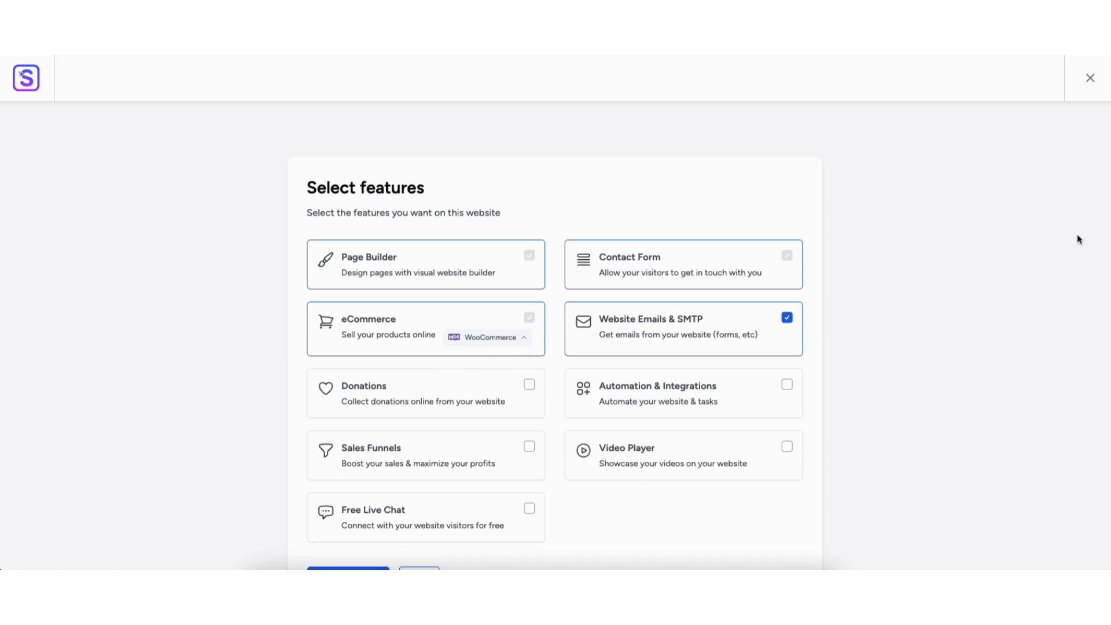
pyautogui.scroll(-1, 1036, 263)
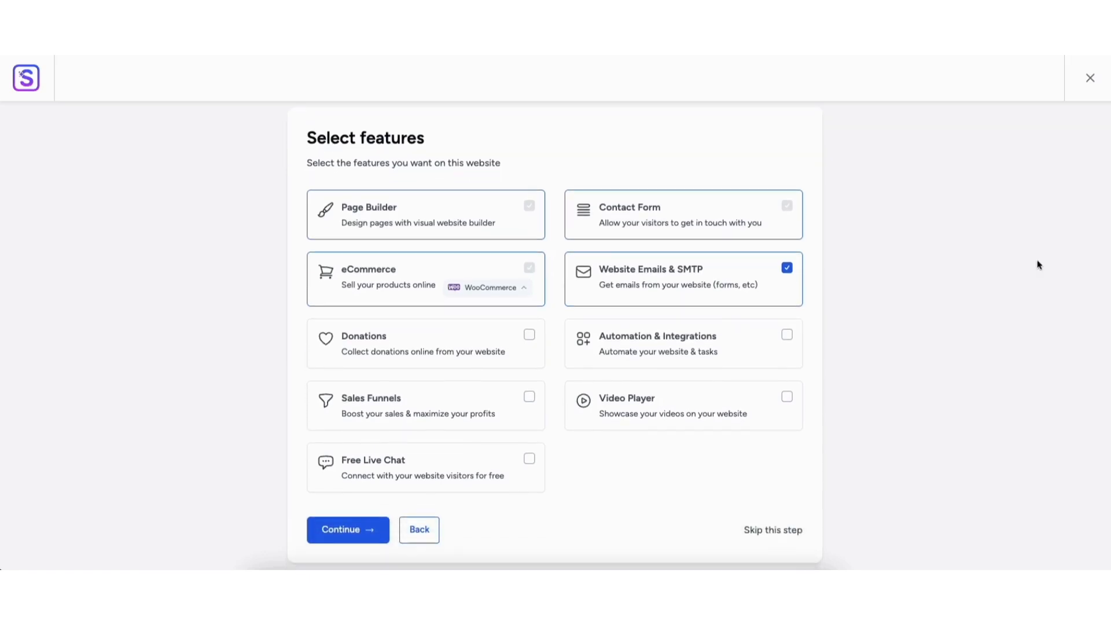
pyautogui.click(344, 536)
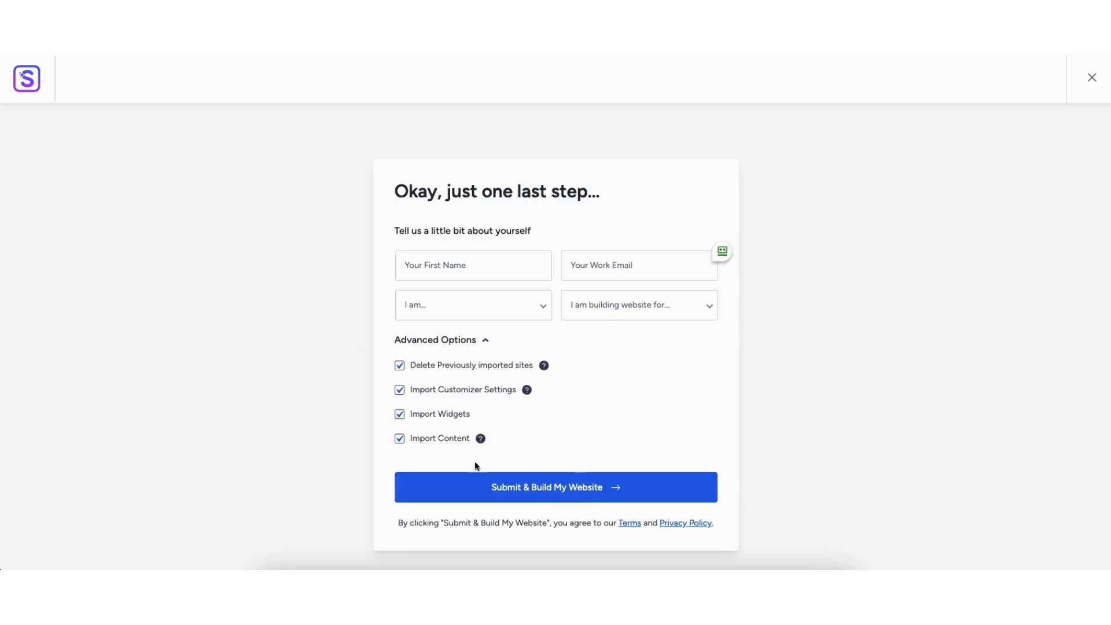
# - Submit and build the website with all import options enabled, and view the finished home page down to its footer
pyautogui.click(548, 490)
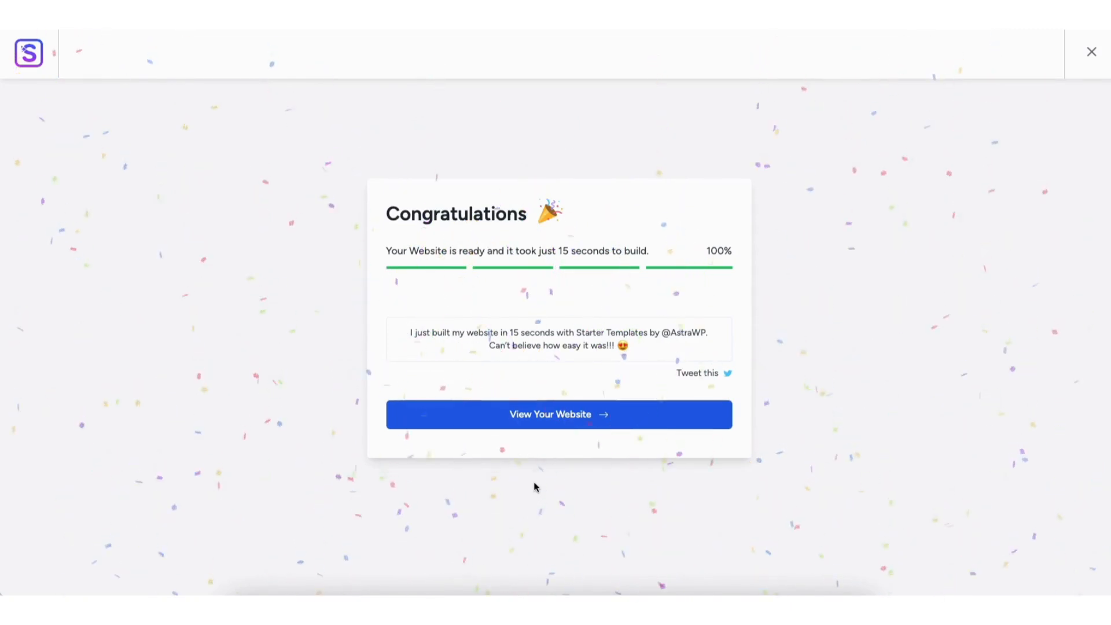
pyautogui.click(534, 416)
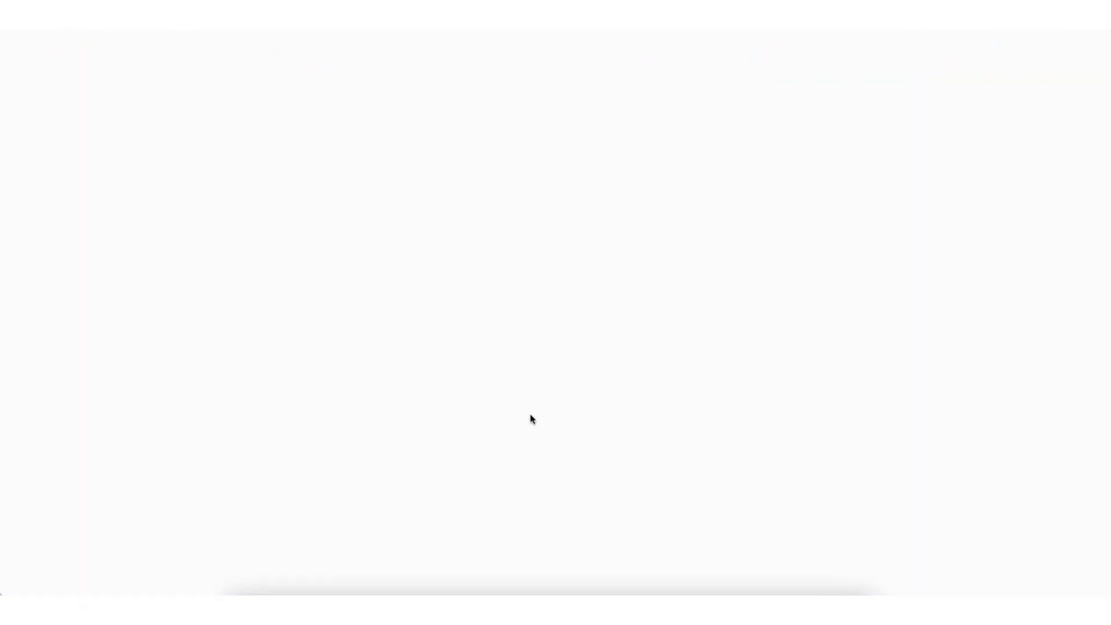
pyautogui.scroll(-5, 532, 418)
pyautogui.scroll(-10, 554, 322)
pyautogui.scroll(-12, 554, 322)
pyautogui.scroll(-10, 555, 321)
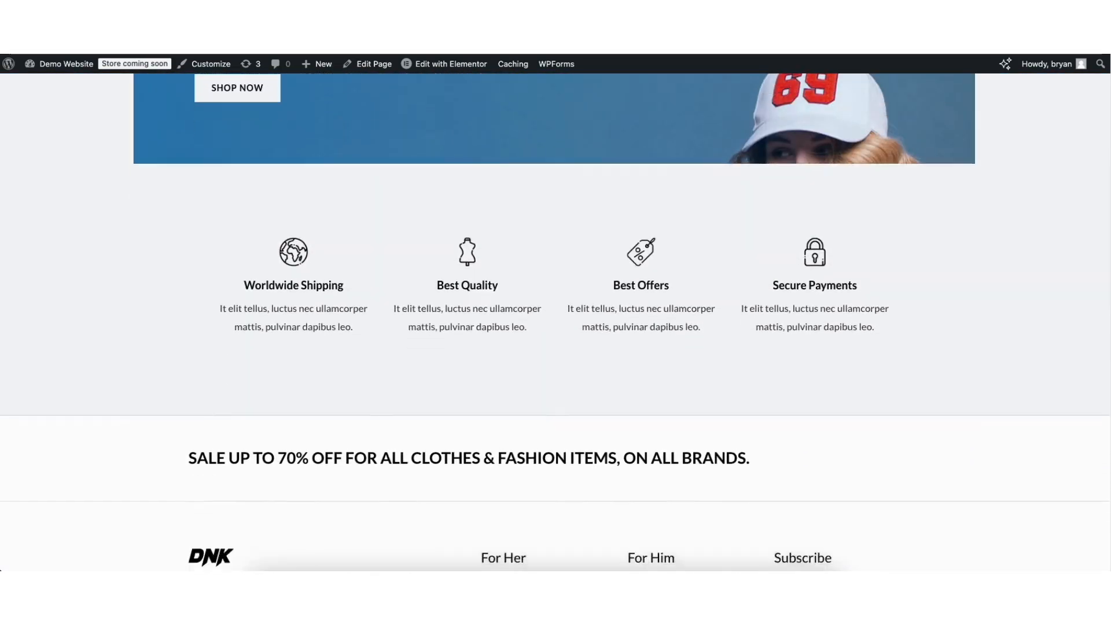
pyautogui.scroll(-5, 1107, 497)
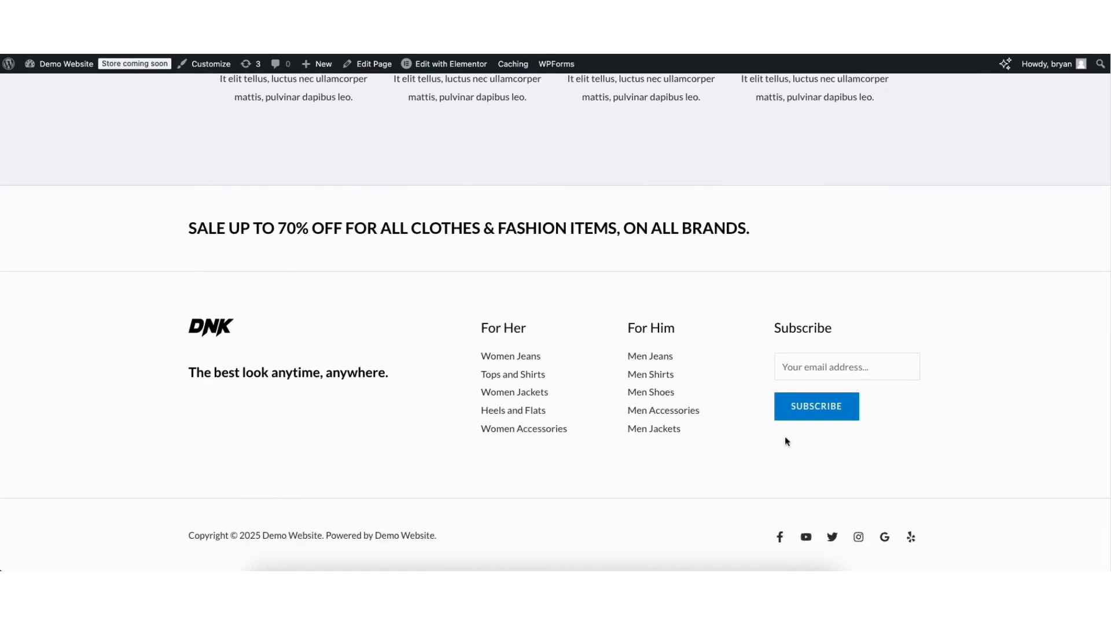
# - Open the home page in the Elementor editor and replace the hero heading's text with "Demo Ecommerce Website"
pyautogui.moveTo(435, 64)
pyautogui.click(435, 66)
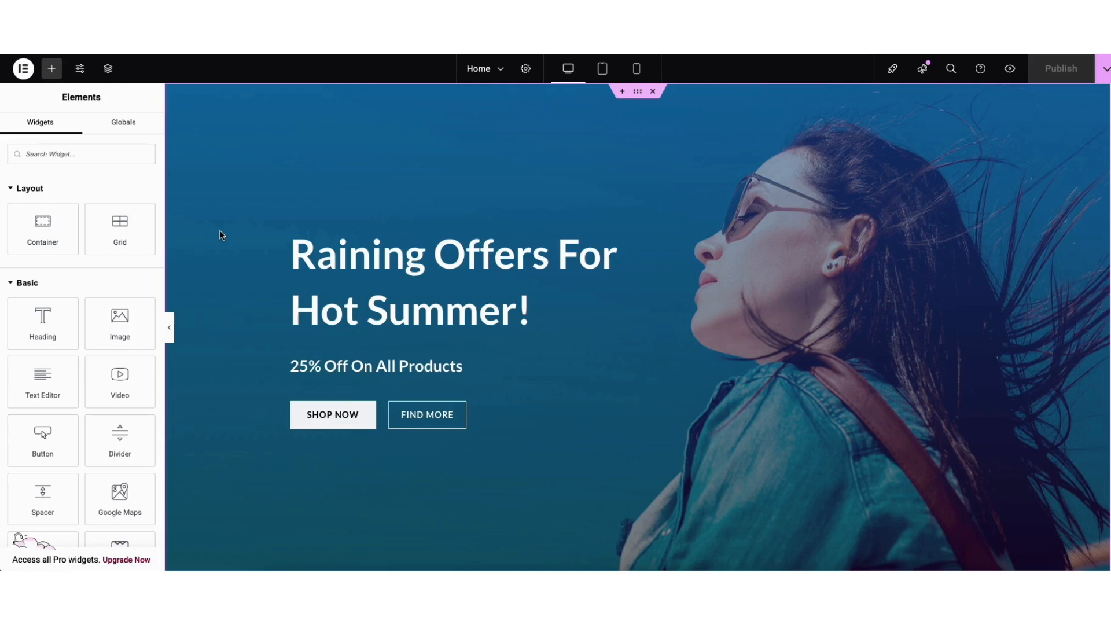
pyautogui.click(299, 258)
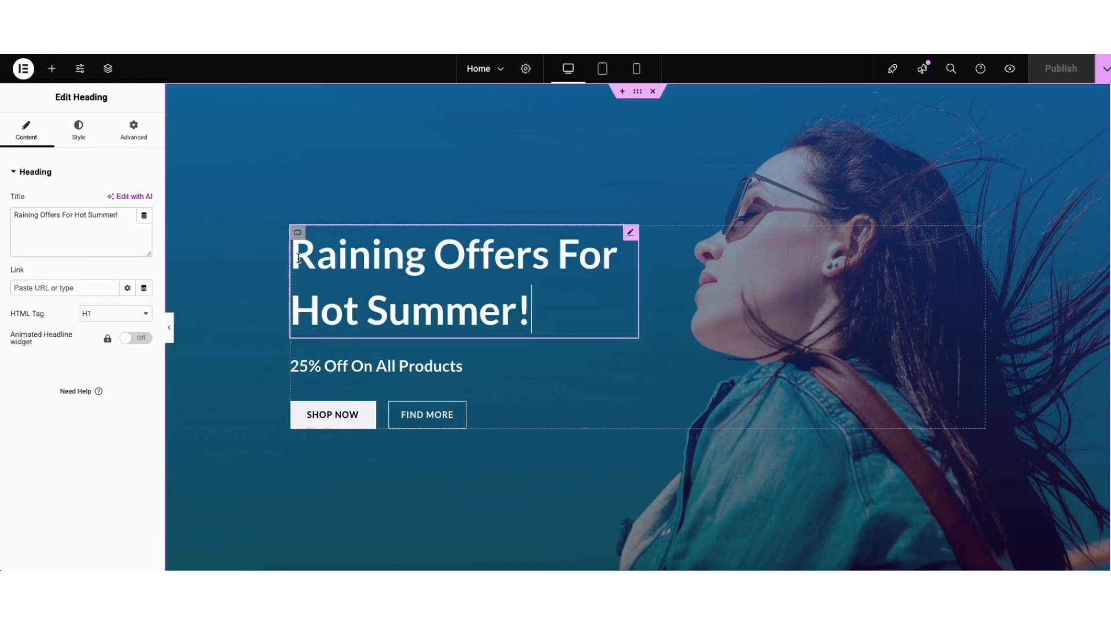
pyautogui.moveTo(292, 261); pyautogui.dragTo(333, 265)
pyautogui.click(247, 265)
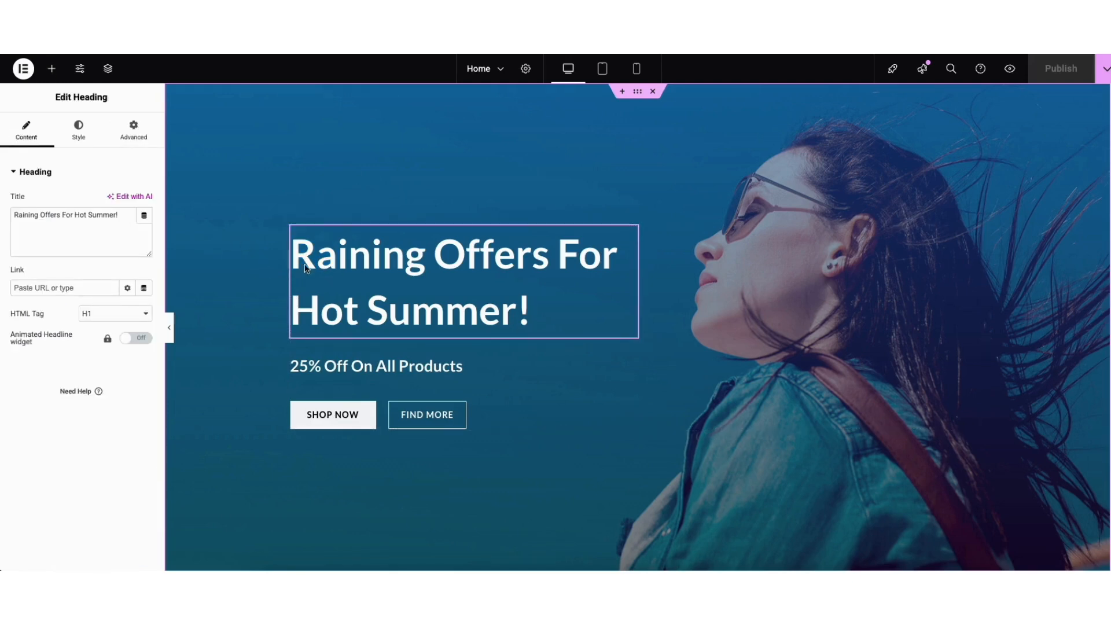
pyautogui.moveTo(293, 255); pyautogui.dragTo(531, 296)
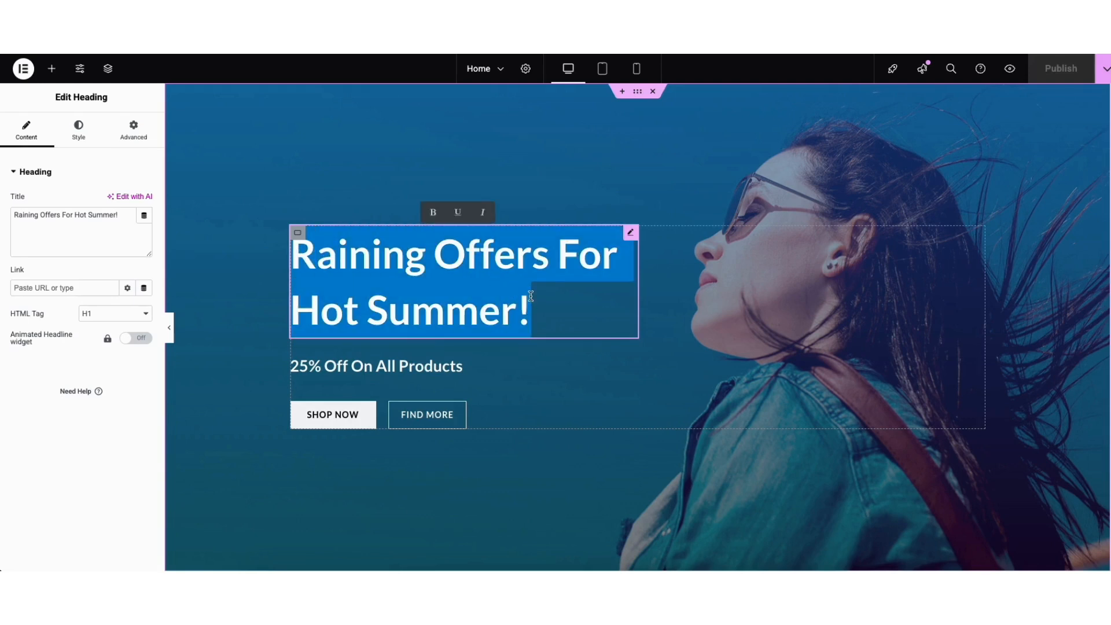
pyautogui.write('D')
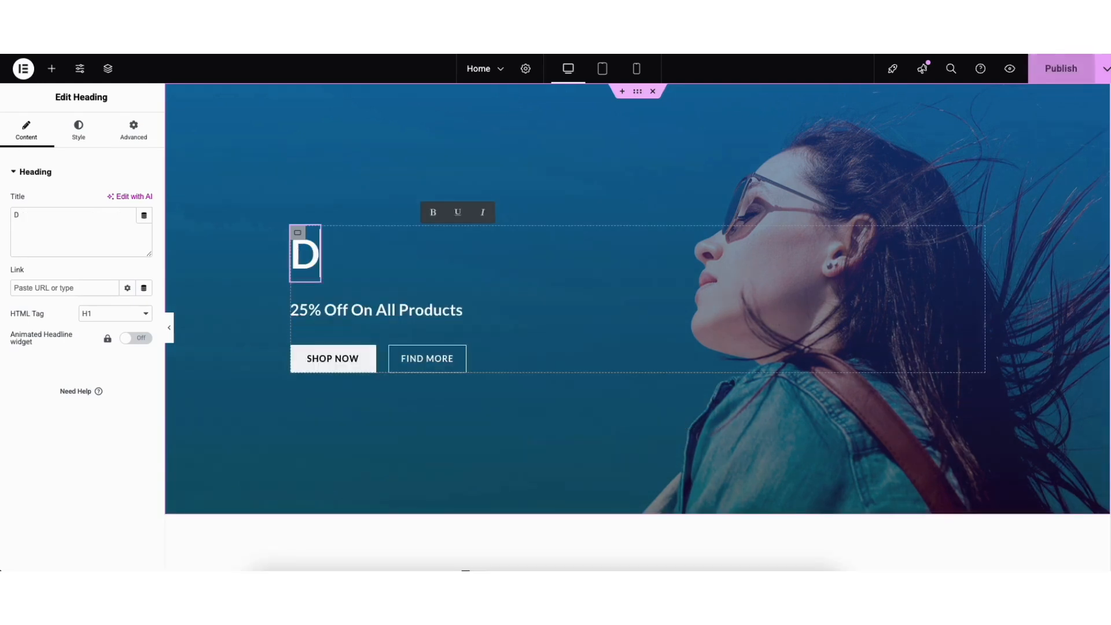
pyautogui.write('emo Ecommerce Website')
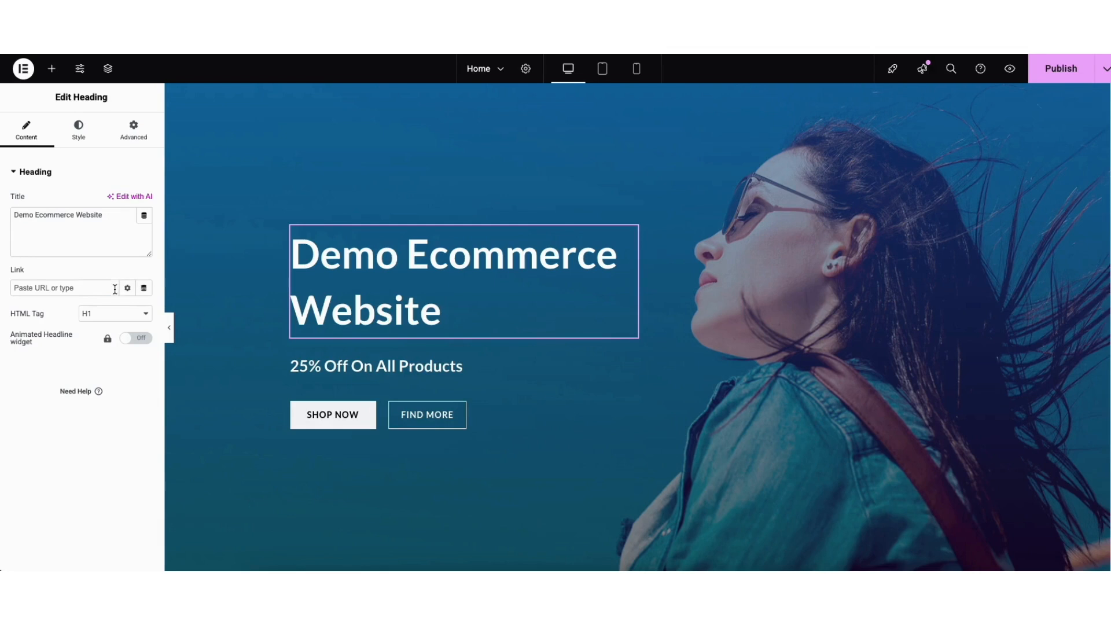
# - Examine the hero heading's HTML tag, style and typography options, including the available font families
pyautogui.click(110, 313)
pyautogui.click(110, 311)
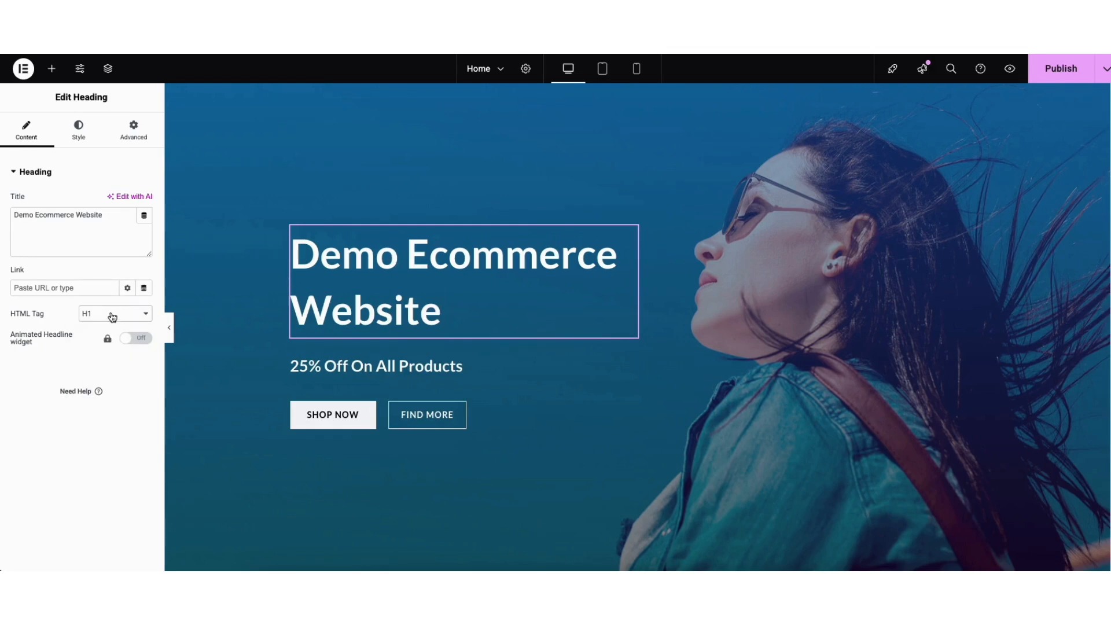
pyautogui.click(79, 130)
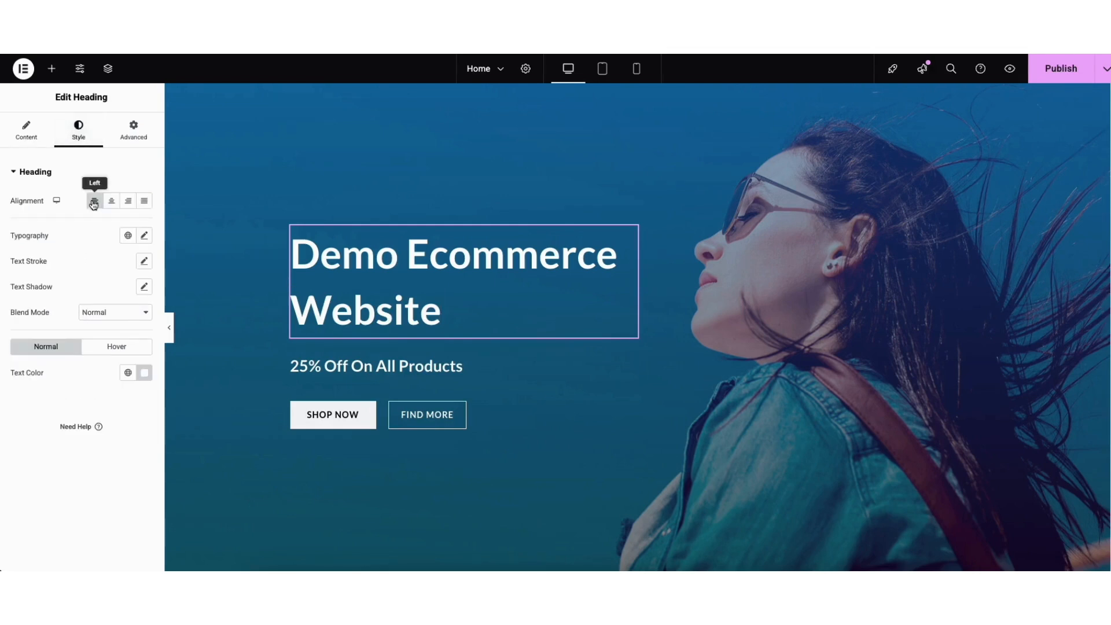
pyautogui.click(145, 236)
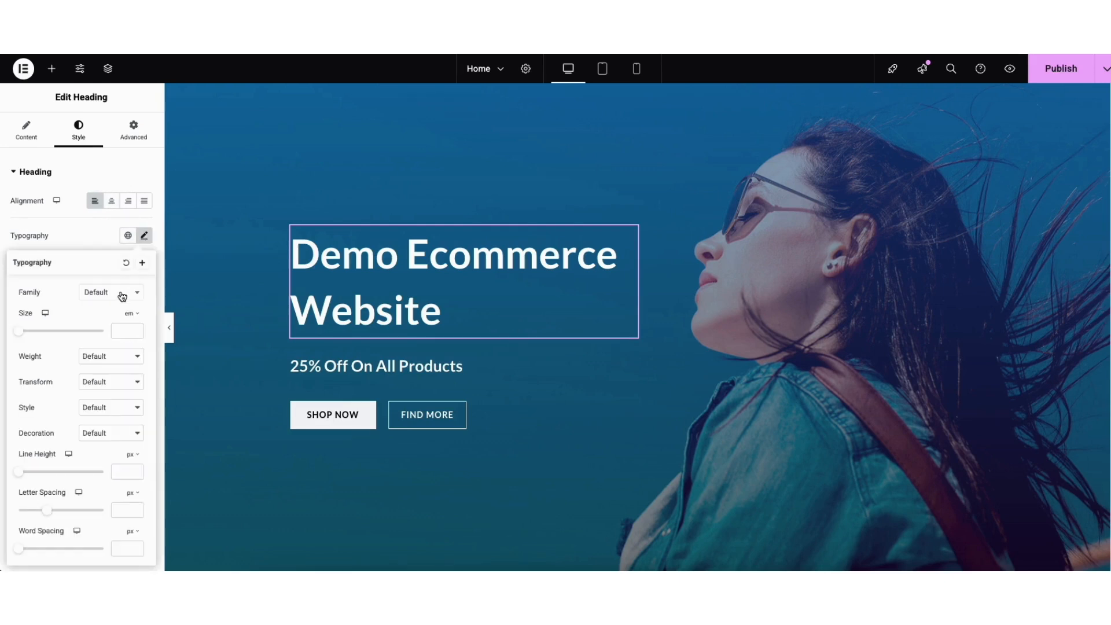
pyautogui.click(130, 296)
pyautogui.moveTo(138, 324); pyautogui.dragTo(137, 338)
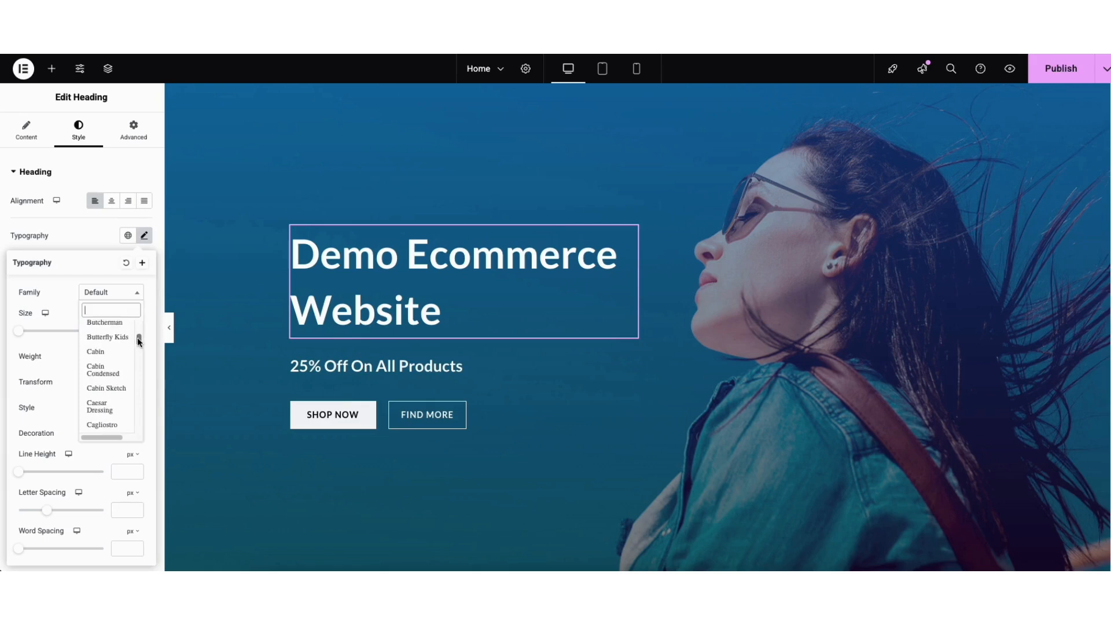
pyautogui.click(70, 306)
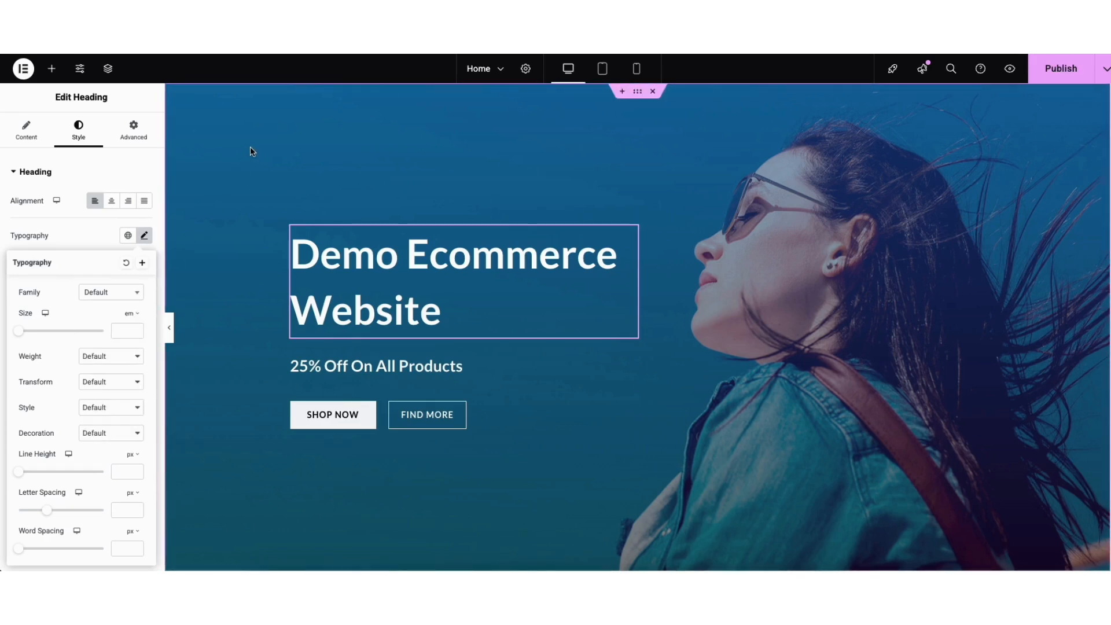
# - Open the hero container's background settings and reselect home-new-bg-free-img-2.jpg from the media library as its image
pyautogui.rightClick(214, 141)
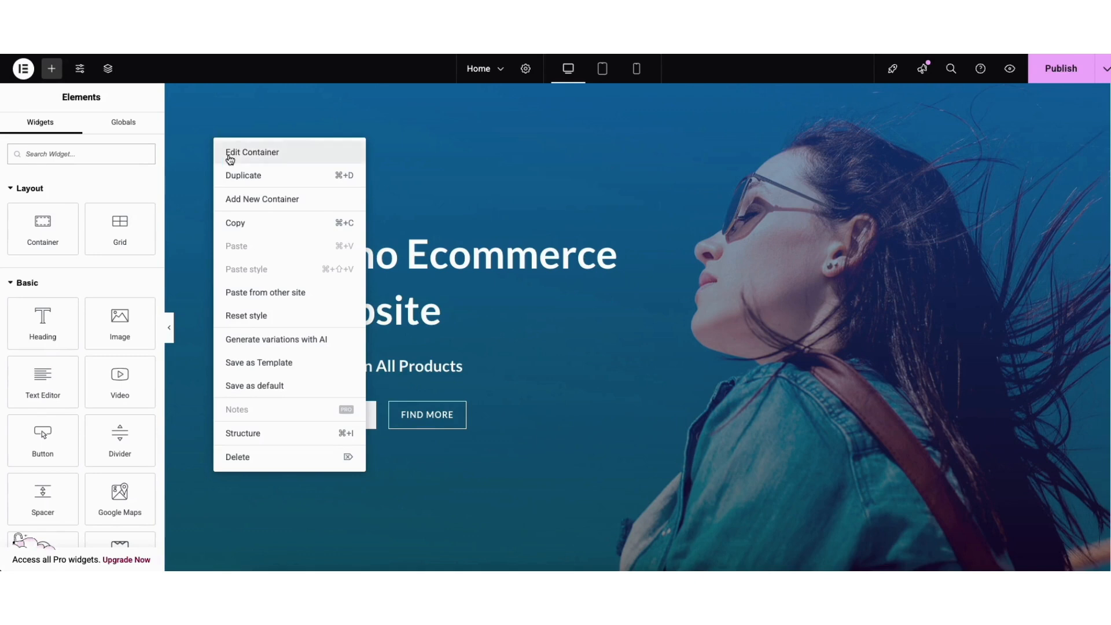
pyautogui.click(229, 154)
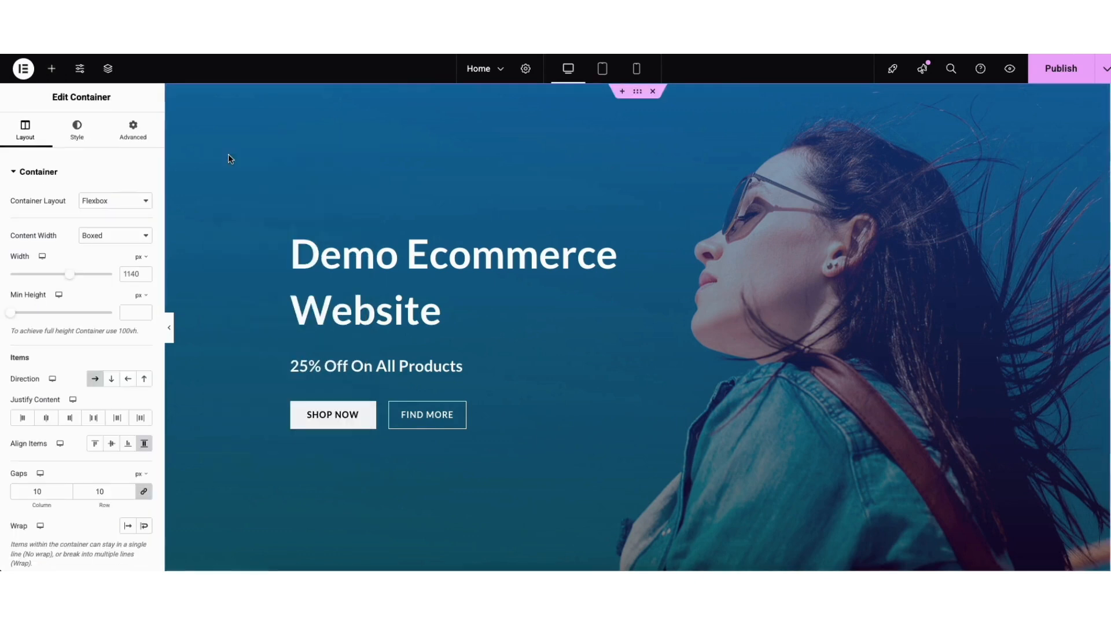
pyautogui.click(82, 132)
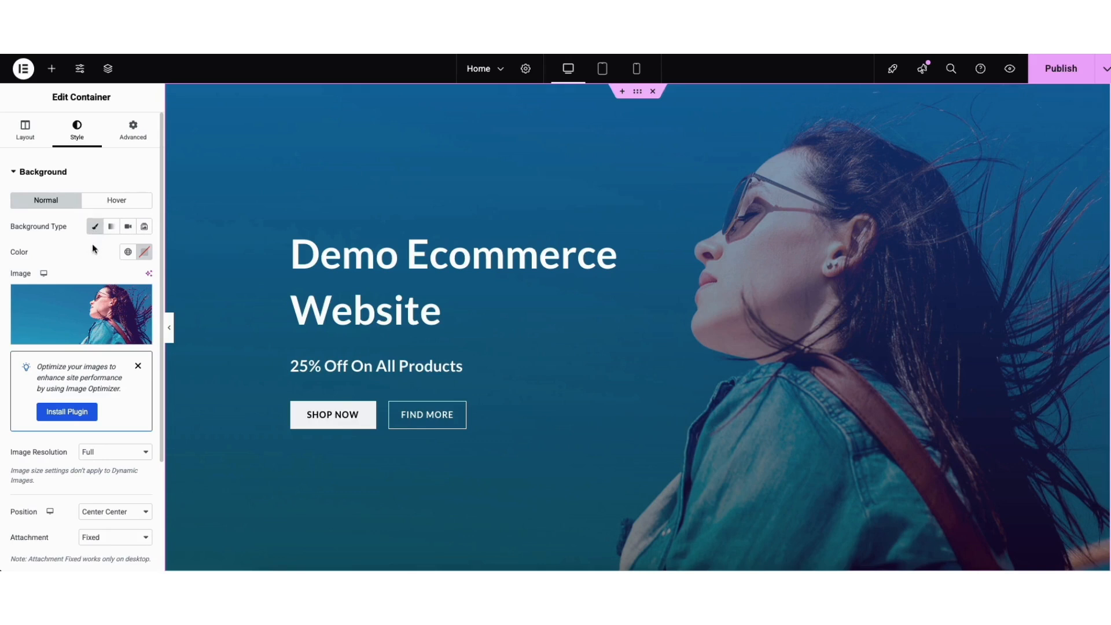
pyautogui.moveTo(82, 317)
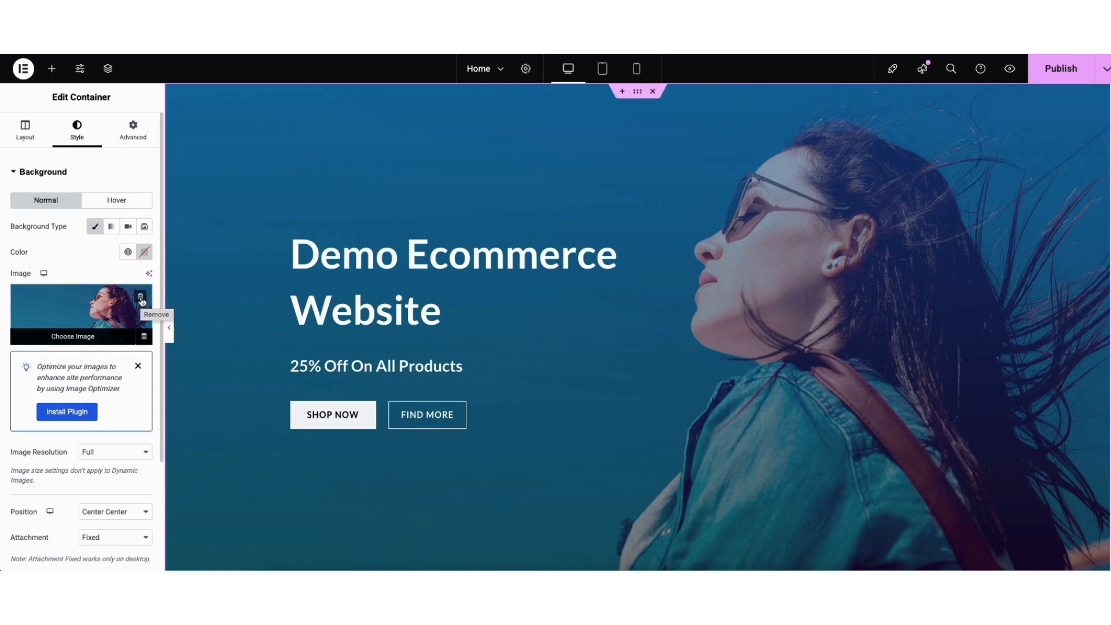
pyautogui.click(84, 324)
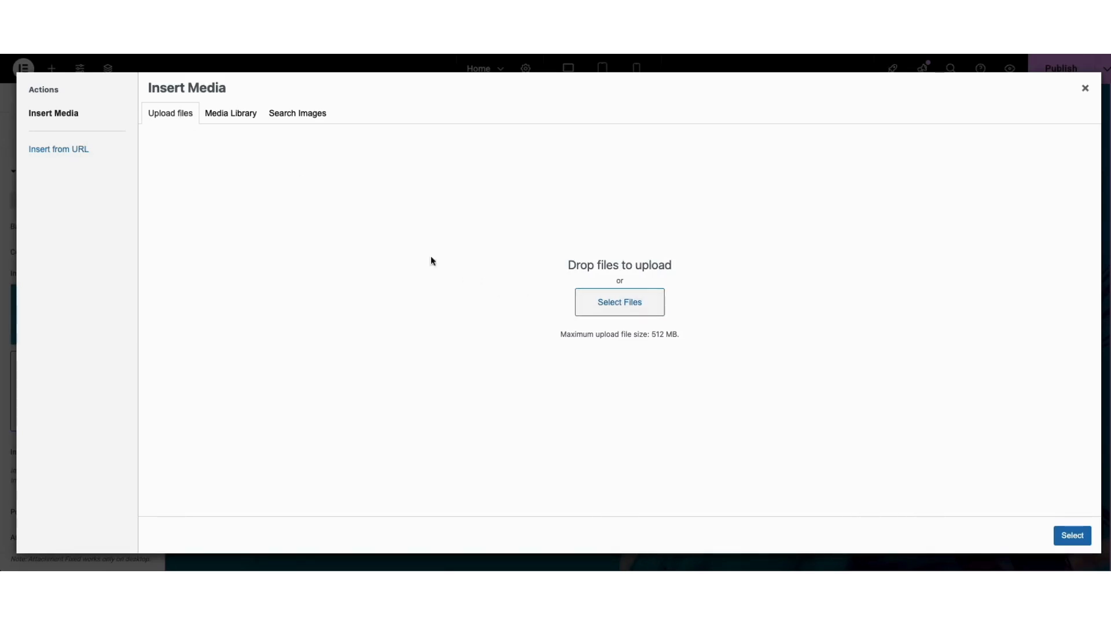
pyautogui.click(220, 119)
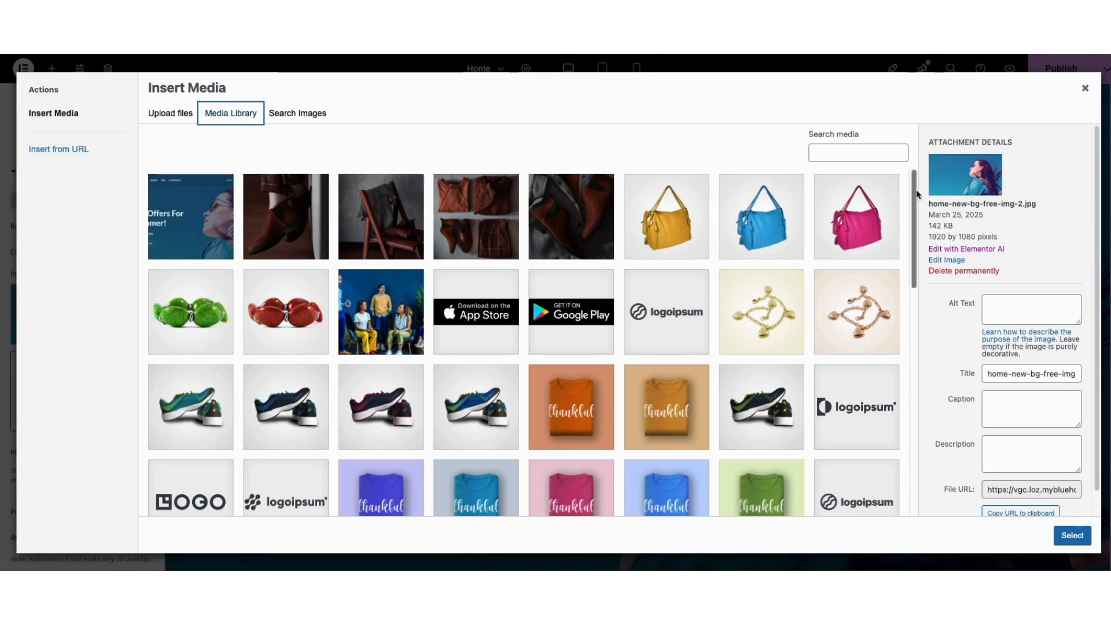
pyautogui.moveTo(913, 190); pyautogui.dragTo(916, 373)
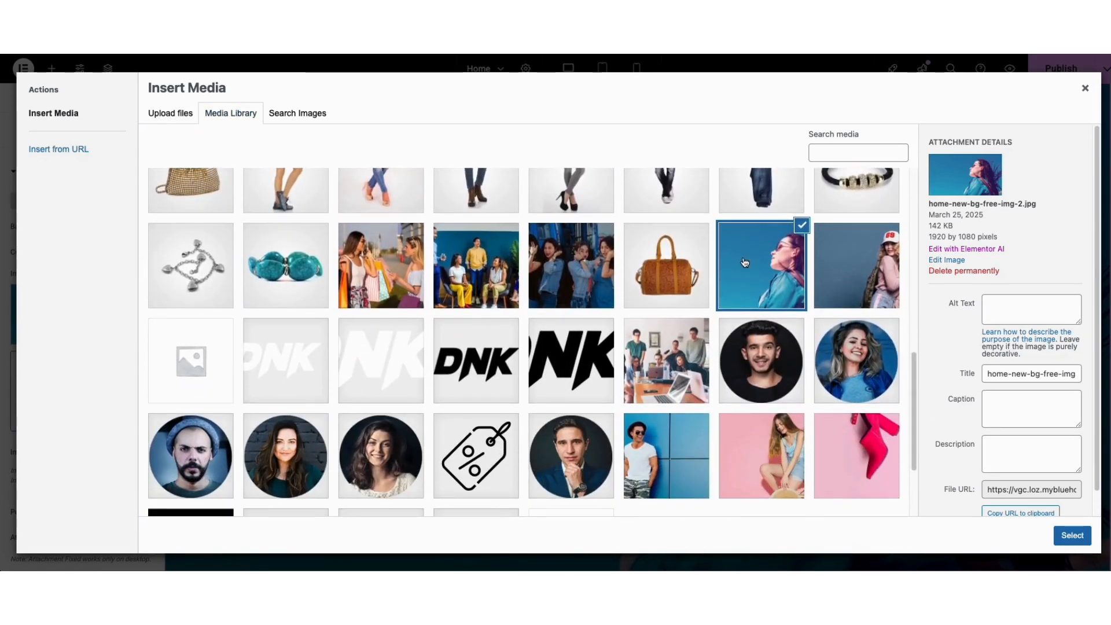
pyautogui.click(1073, 535)
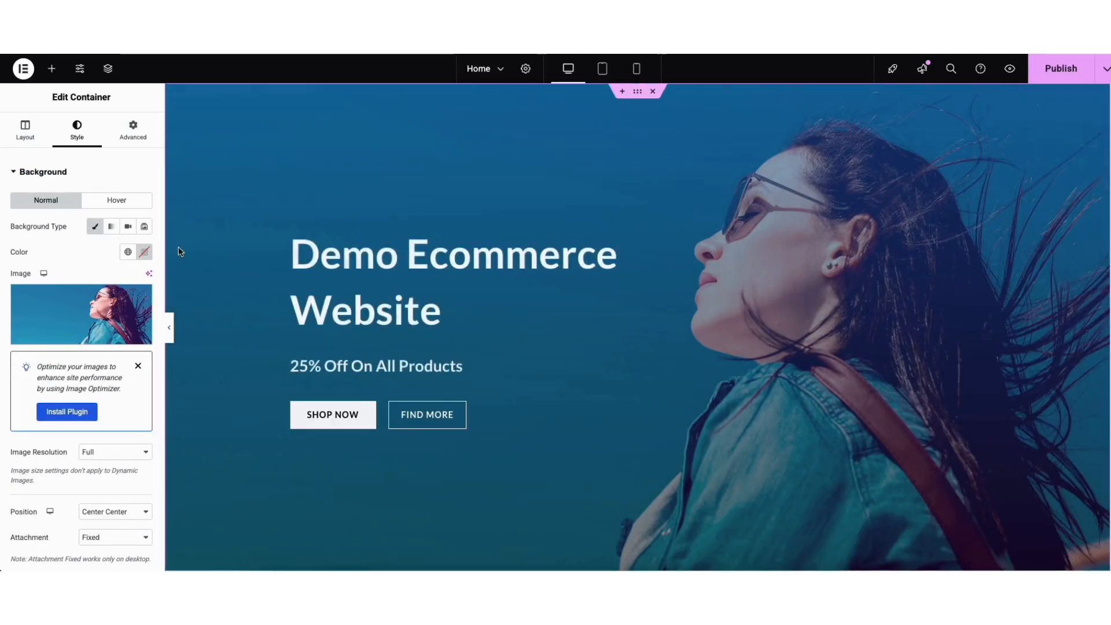
# - Adjust both gradient colors of the hero container's background overlay and set the overlay opacity to 0.44
pyautogui.scroll(-1, 159, 284)
pyautogui.scroll(-5, 159, 359)
pyautogui.click(71, 469)
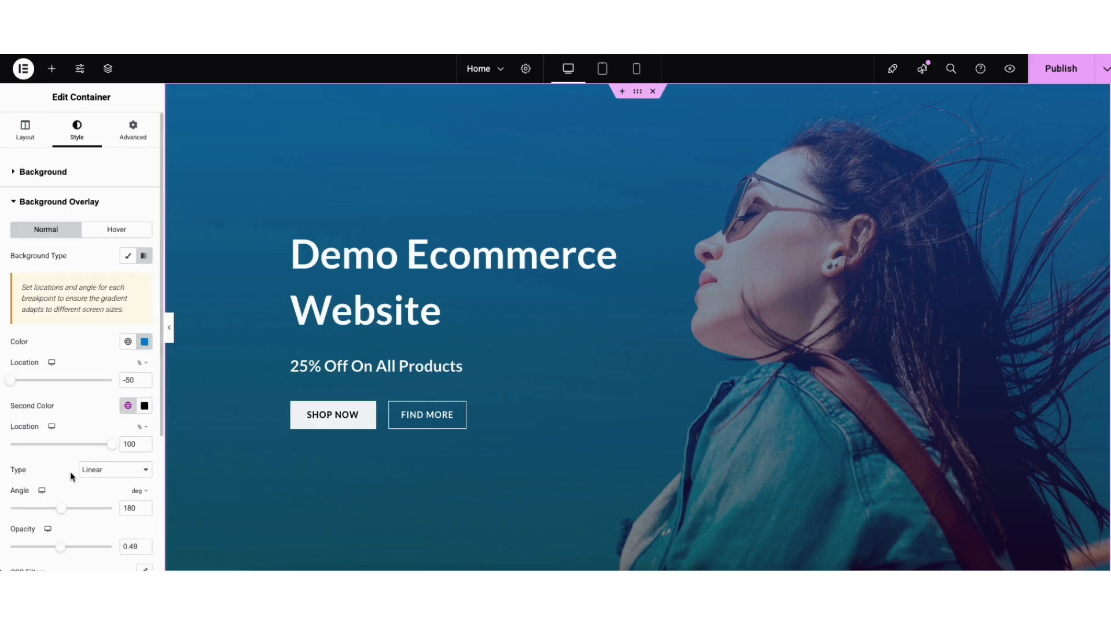
pyautogui.click(145, 342)
pyautogui.moveTo(212, 403)
pyautogui.mouseDown()
pyautogui.moveTo(87, 412)
pyautogui.moveTo(75, 459)
pyautogui.moveTo(207, 404)
pyautogui.mouseUp()
pyautogui.click(99, 341)
pyautogui.click(145, 405)
pyautogui.moveTo(129, 318); pyautogui.dragTo(76, 333)
pyautogui.click(49, 343)
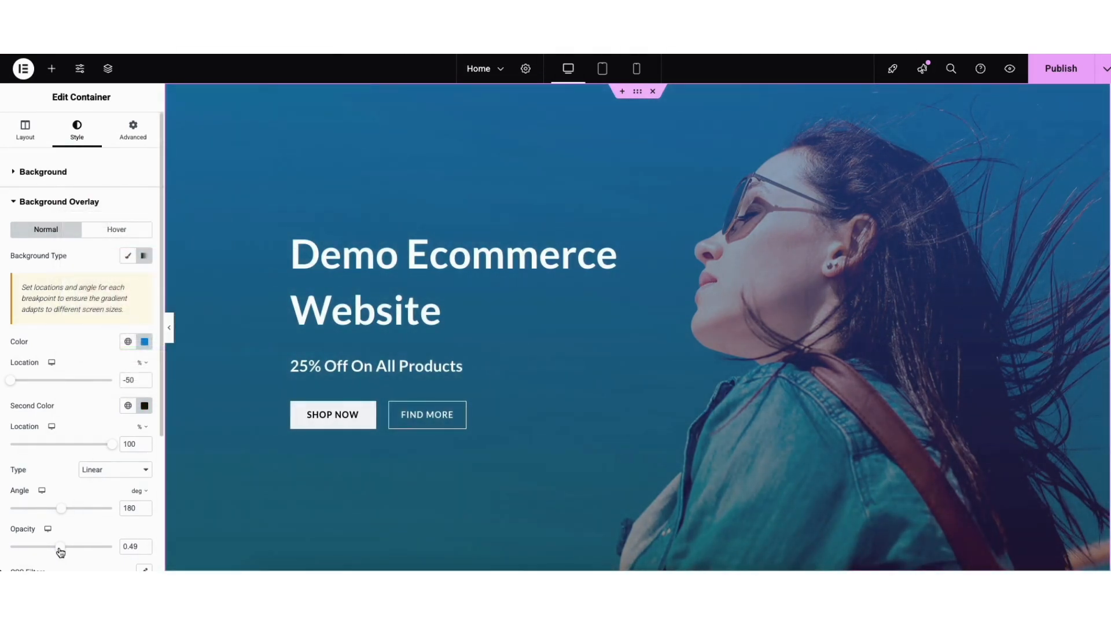
pyautogui.moveTo(58, 551)
pyautogui.mouseDown()
pyautogui.moveTo(10, 557)
pyautogui.moveTo(109, 562)
pyautogui.moveTo(53, 561)
pyautogui.mouseUp()
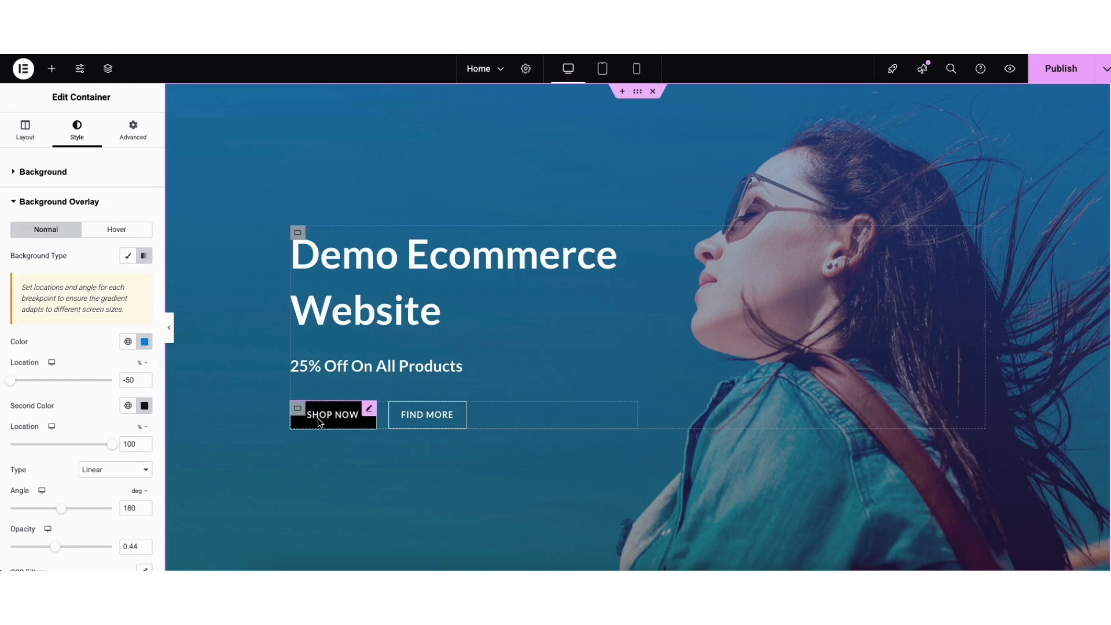
# - Examine the hero's Shop Now button settings: text, link options, icon library, and normal and hover styles
pyautogui.click(367, 410)
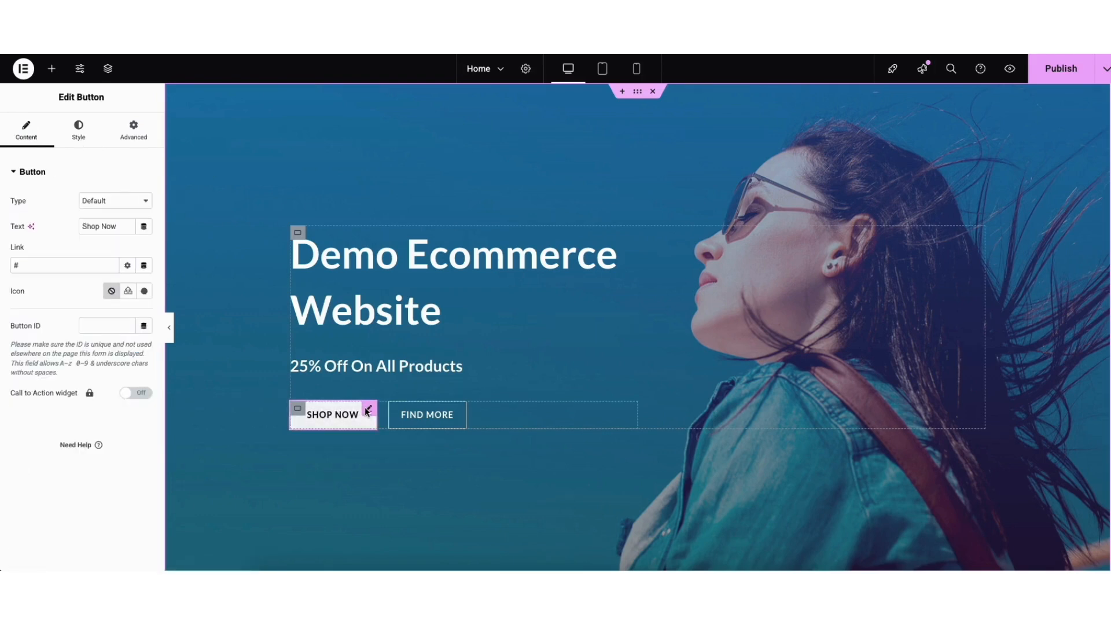
pyautogui.moveTo(82, 226); pyautogui.dragTo(123, 230)
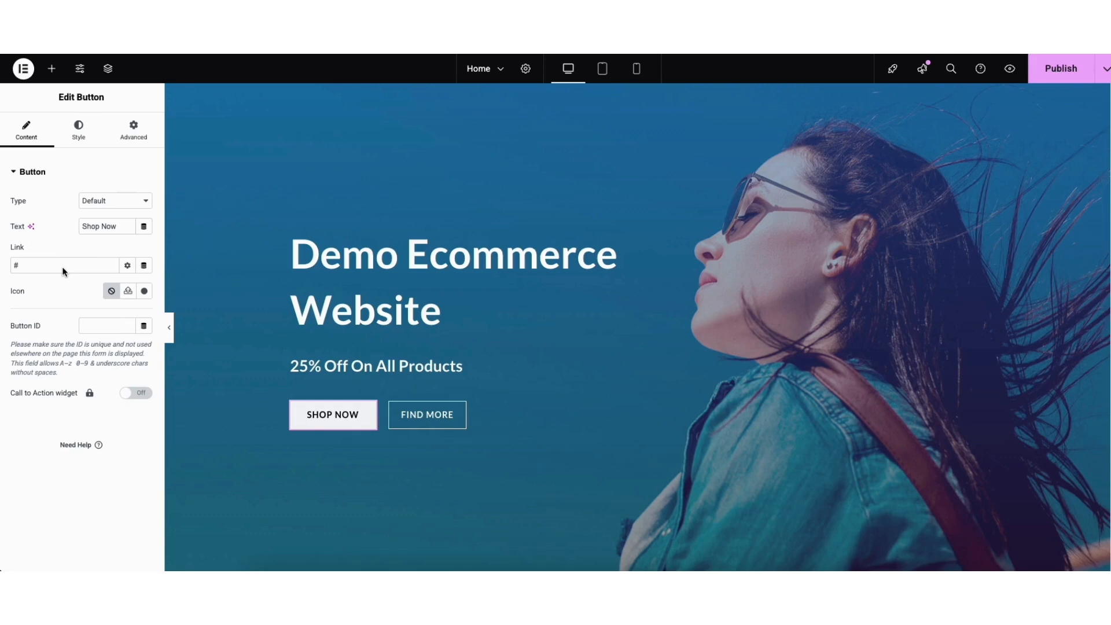
pyautogui.click(127, 265)
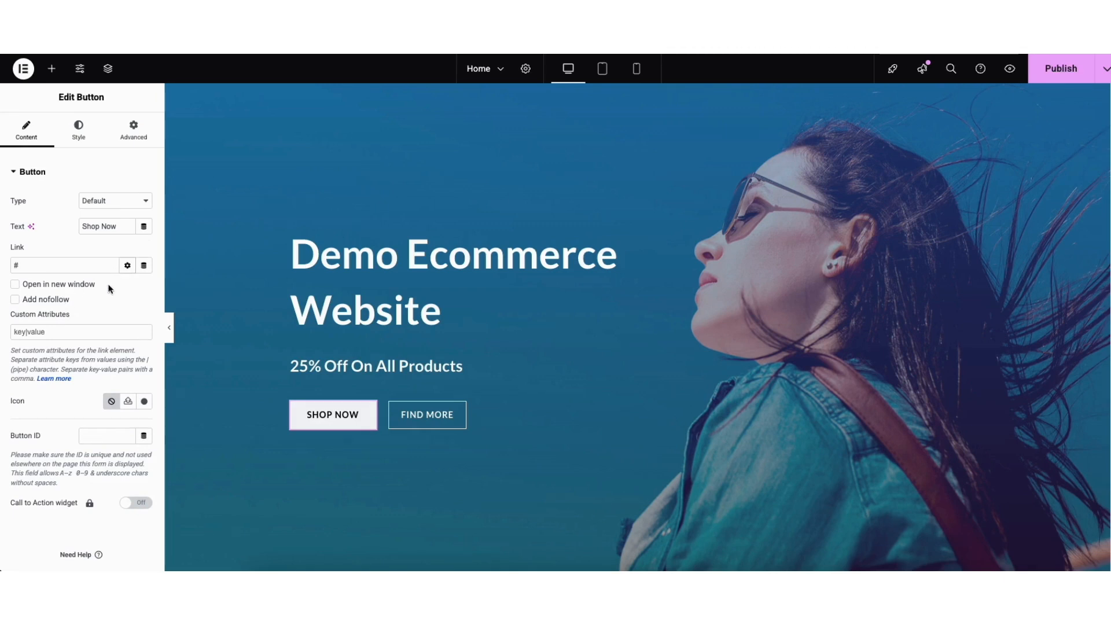
pyautogui.click(127, 266)
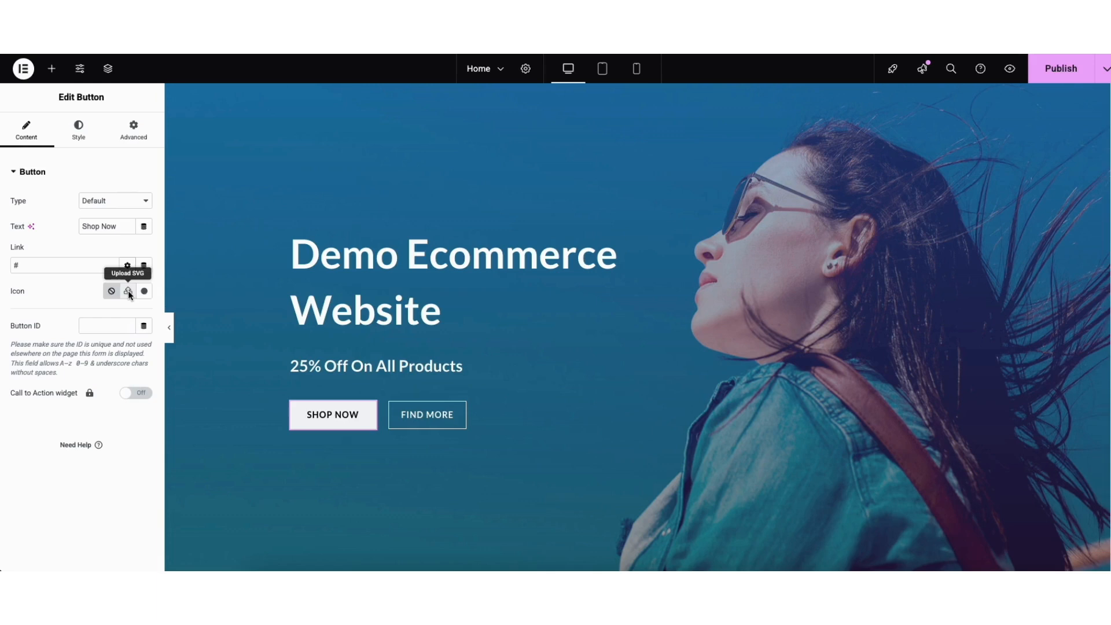
pyautogui.click(144, 291)
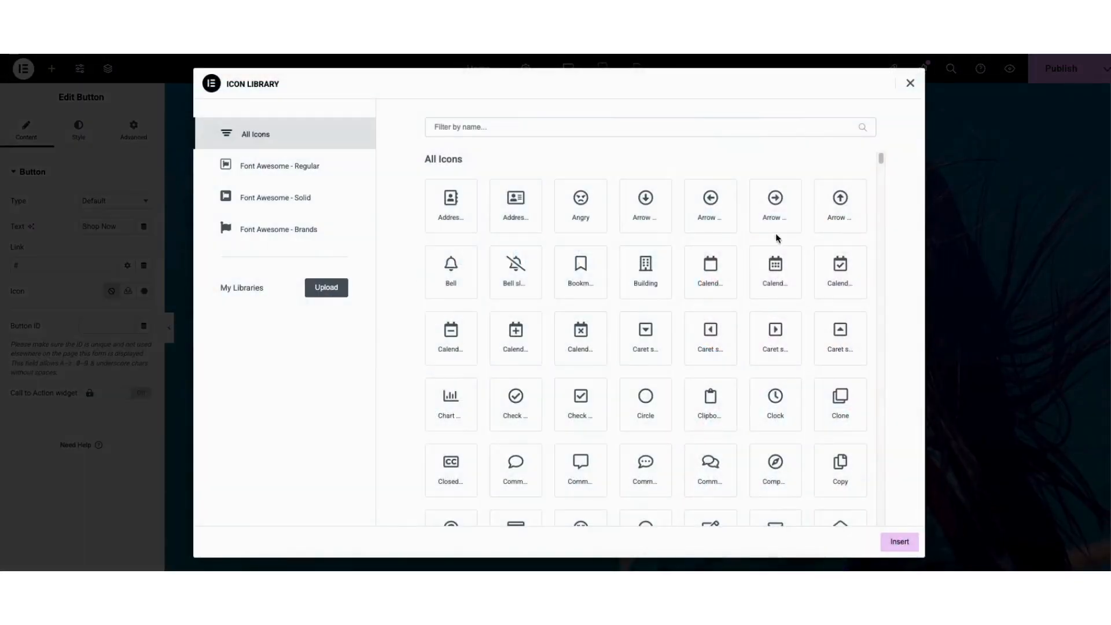
pyautogui.scroll(-15, 879, 162)
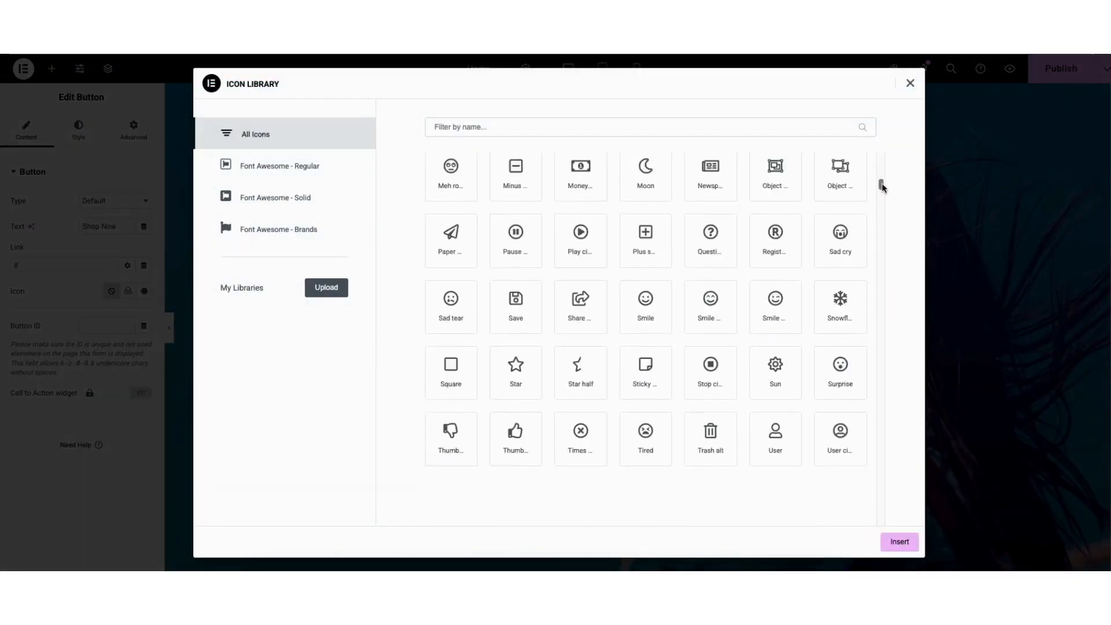
pyautogui.click(910, 90)
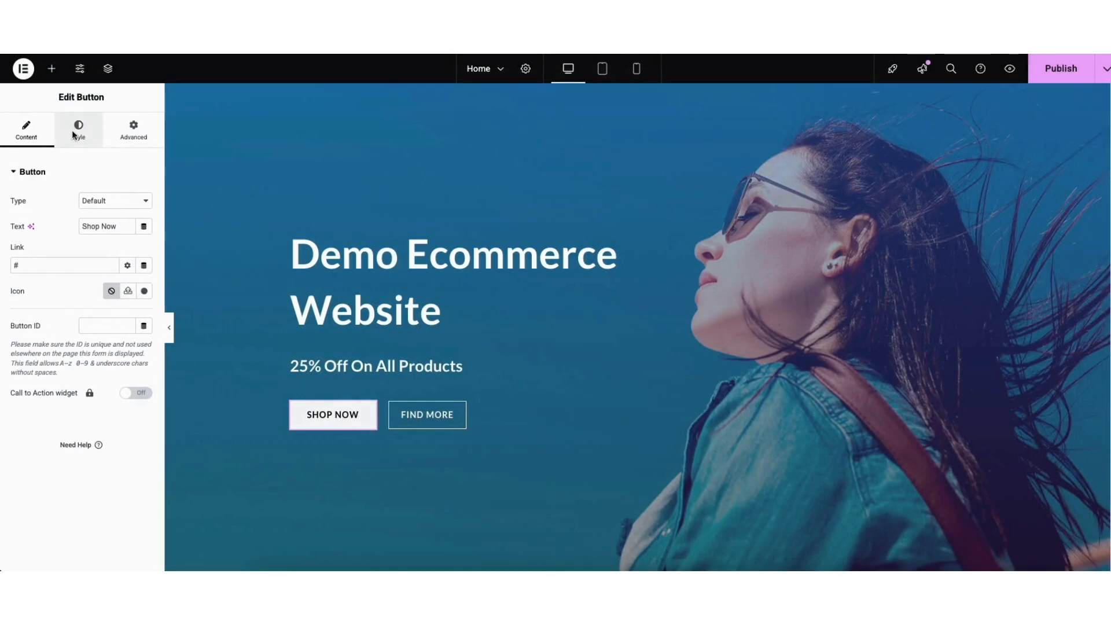
pyautogui.click(74, 134)
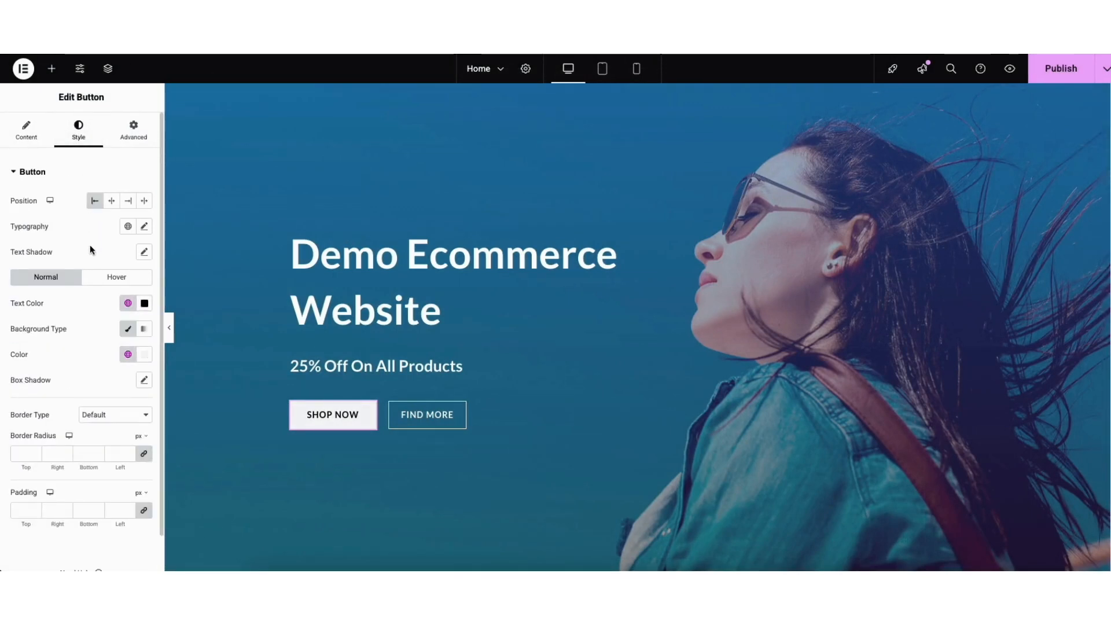
pyautogui.click(96, 276)
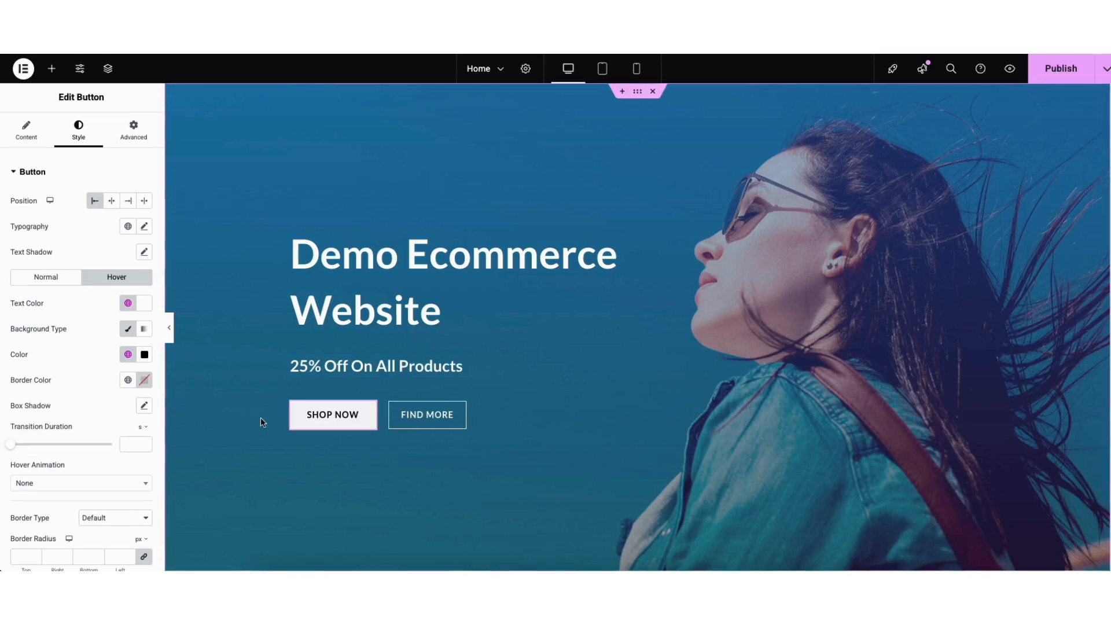
# - Delete the Find More button from the hero section
pyautogui.rightClick(426, 419)
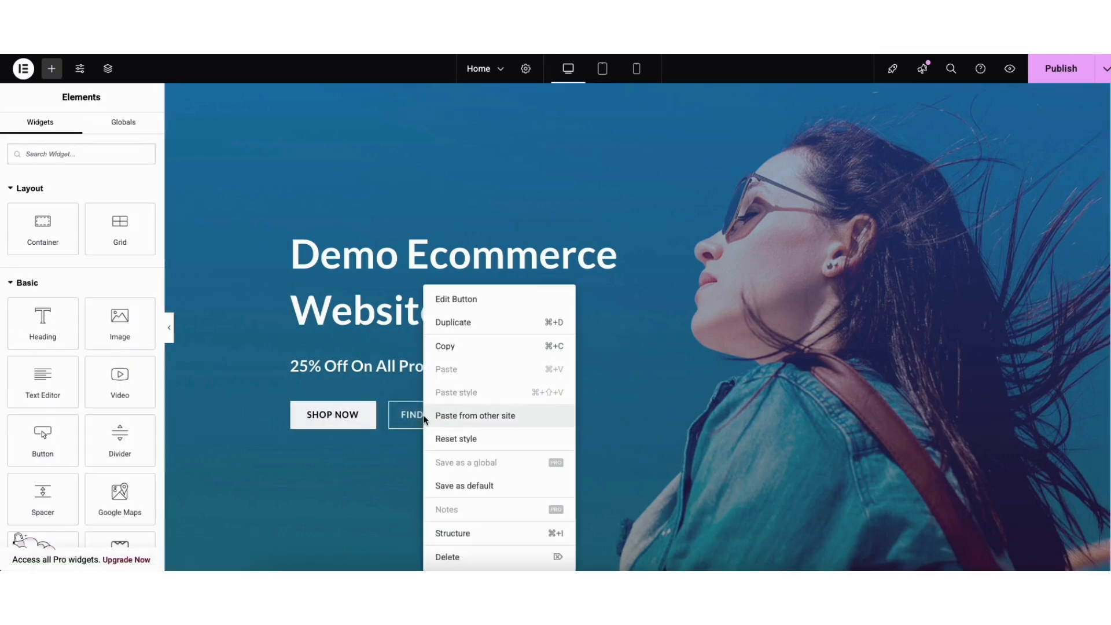
pyautogui.click(450, 555)
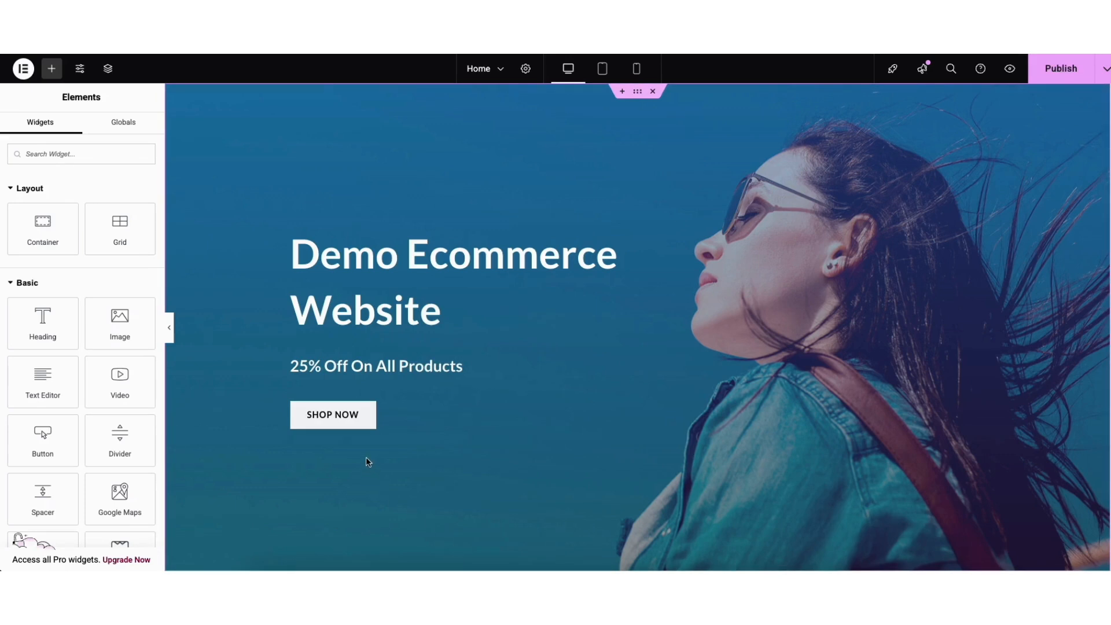
# - Add a Heading widget between the Featured Products title's divider line and the product grid
pyautogui.scroll(-10, 1096, 245)
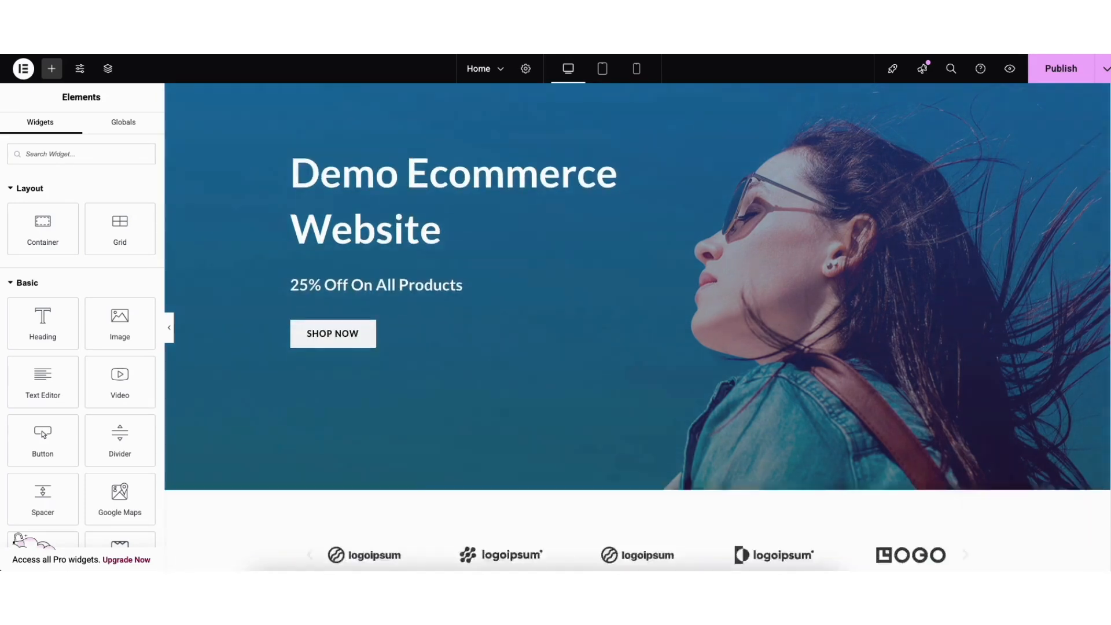
pyautogui.scroll(-3, 1095, 246)
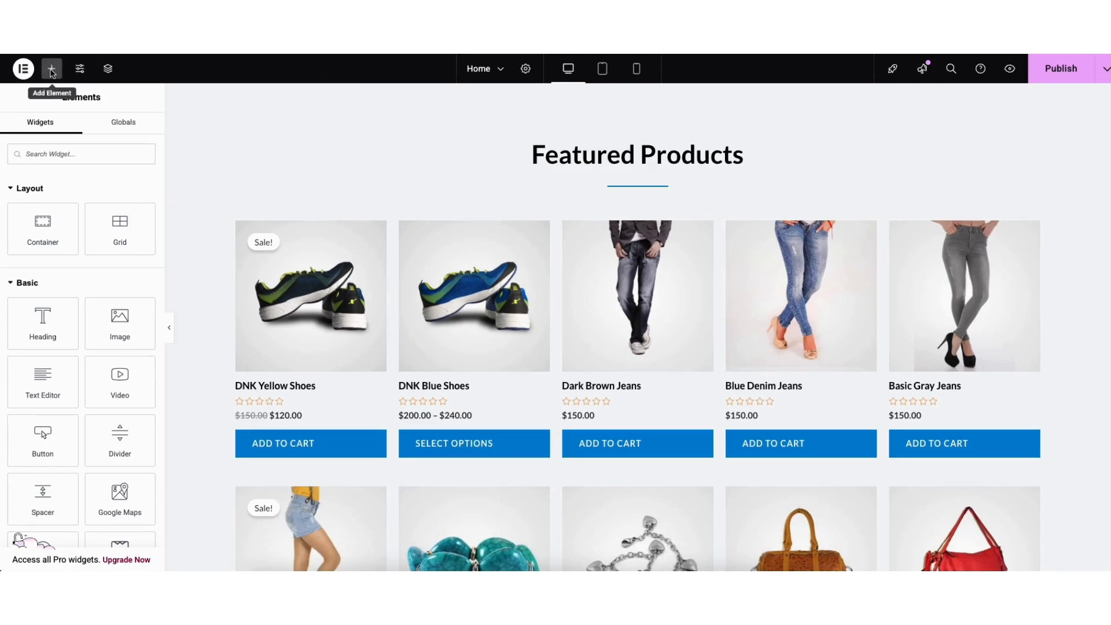
pyautogui.click(52, 70)
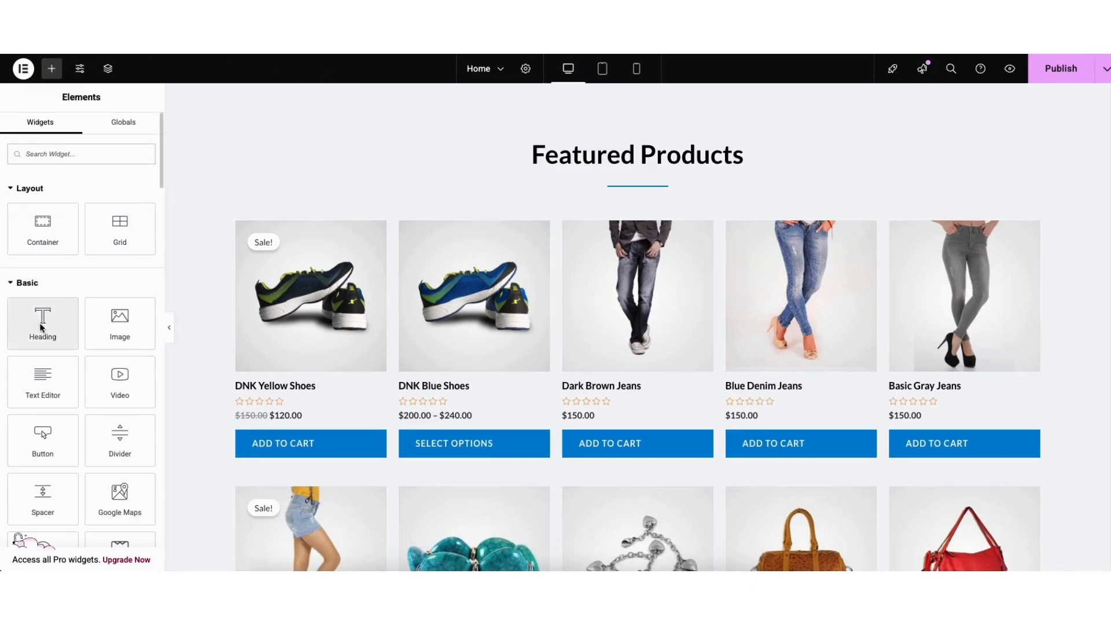
pyautogui.moveTo(42, 329); pyautogui.dragTo(579, 221)
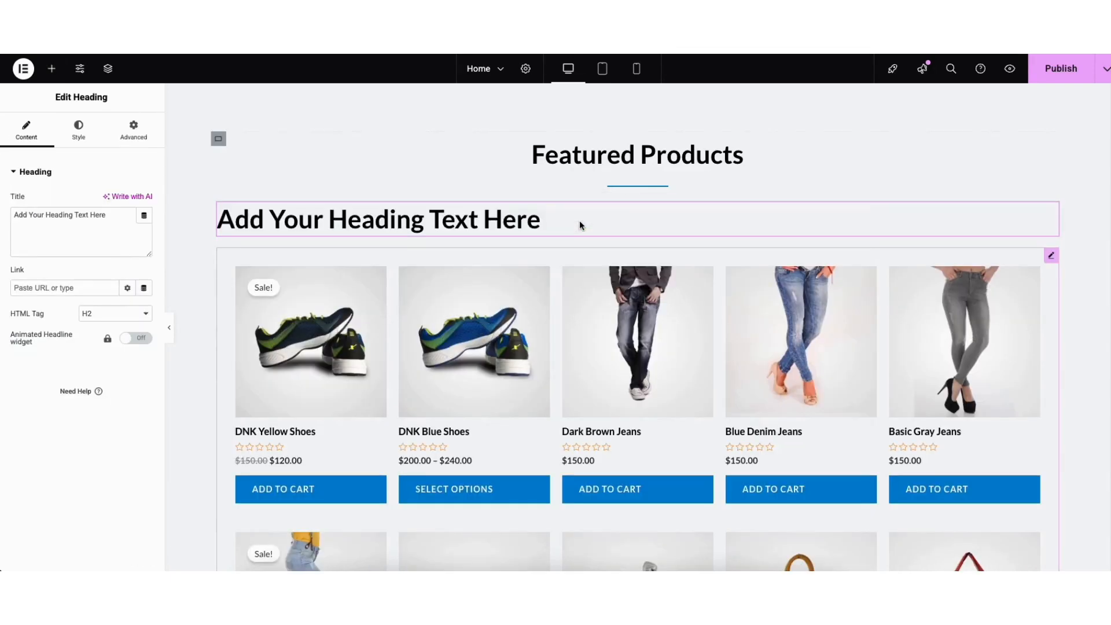
# - Try moving the new heading above the Featured Products title, and return it to just above the product grid
pyautogui.rightClick(374, 223)
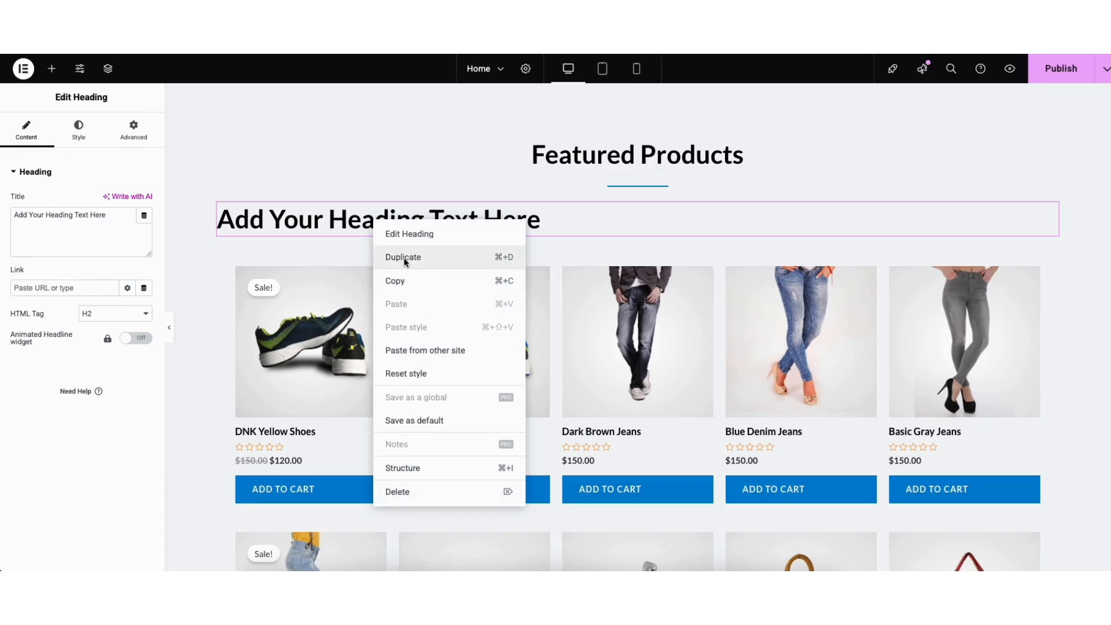
pyautogui.click(767, 224)
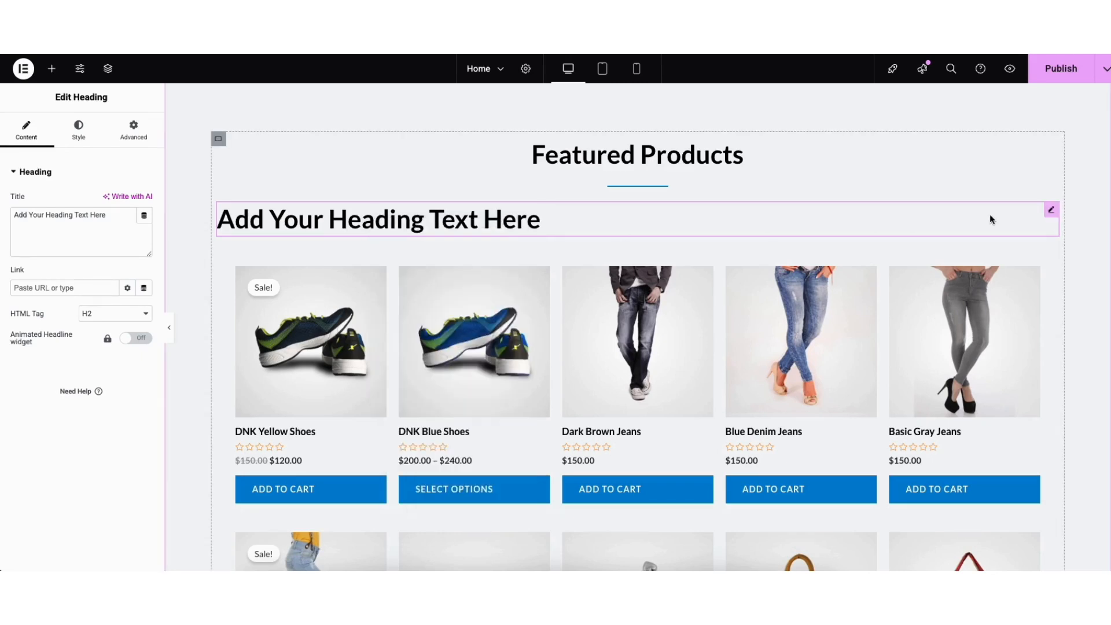
pyautogui.moveTo(1052, 211); pyautogui.dragTo(738, 140)
pyautogui.moveTo(1049, 151); pyautogui.dragTo(906, 238)
# - Add a Text Editor widget directly beneath the new heading in the Featured Products section
pyautogui.click(51, 69)
pyautogui.moveTo(40, 377); pyautogui.dragTo(481, 255)
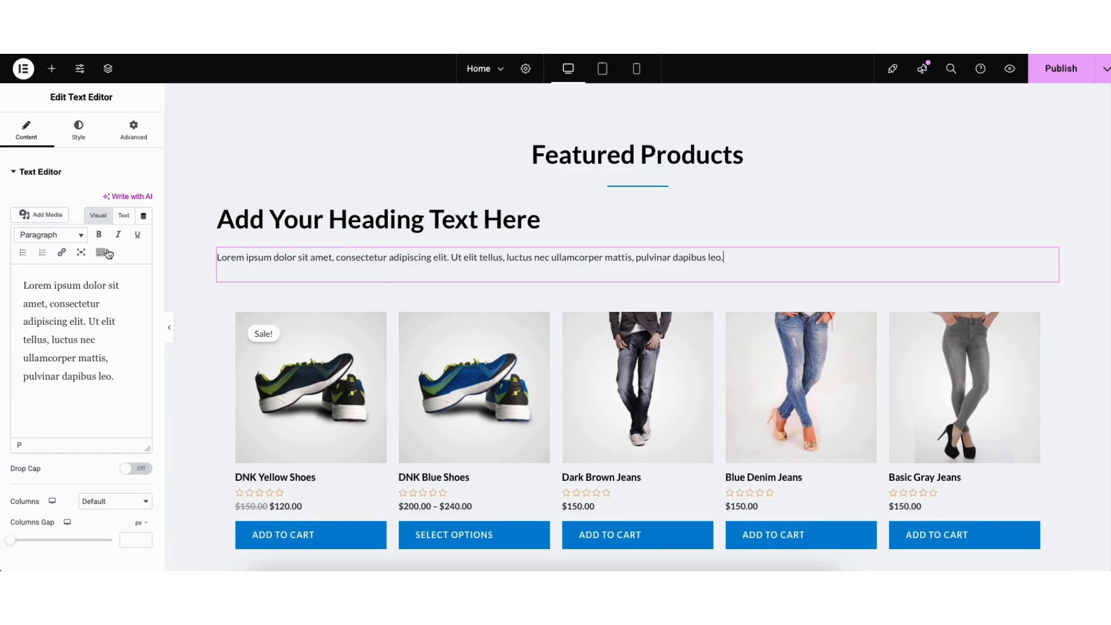
# - Examine the new text block's link dialog, extended formatting tools, text color palette and style options
pyautogui.click(62, 252)
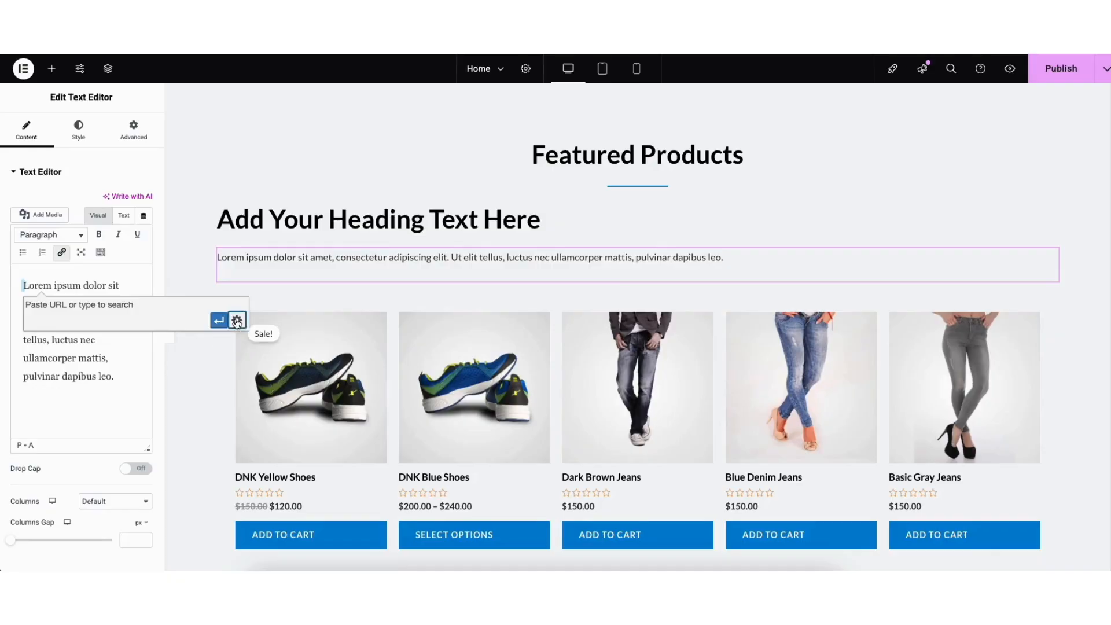
pyautogui.click(237, 322)
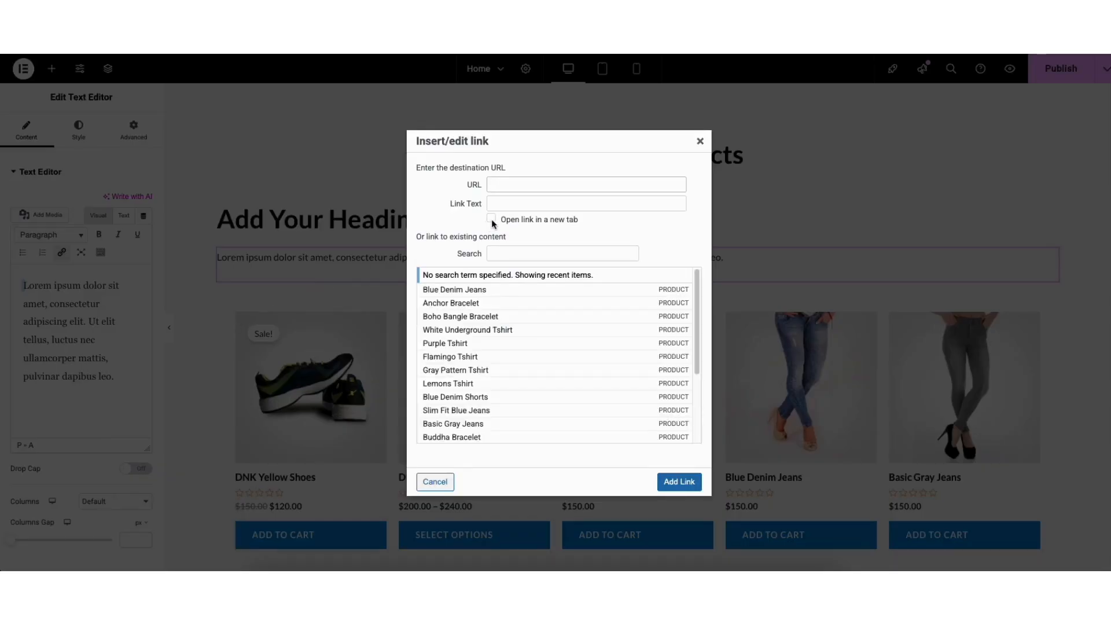
pyautogui.click(700, 141)
pyautogui.click(100, 253)
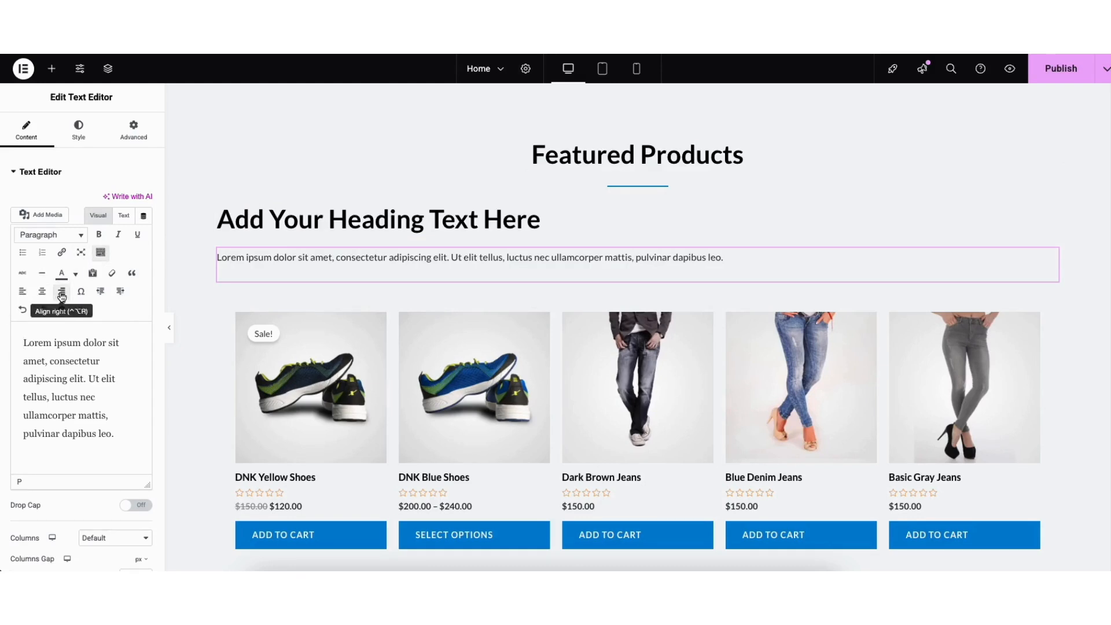
pyautogui.click(74, 274)
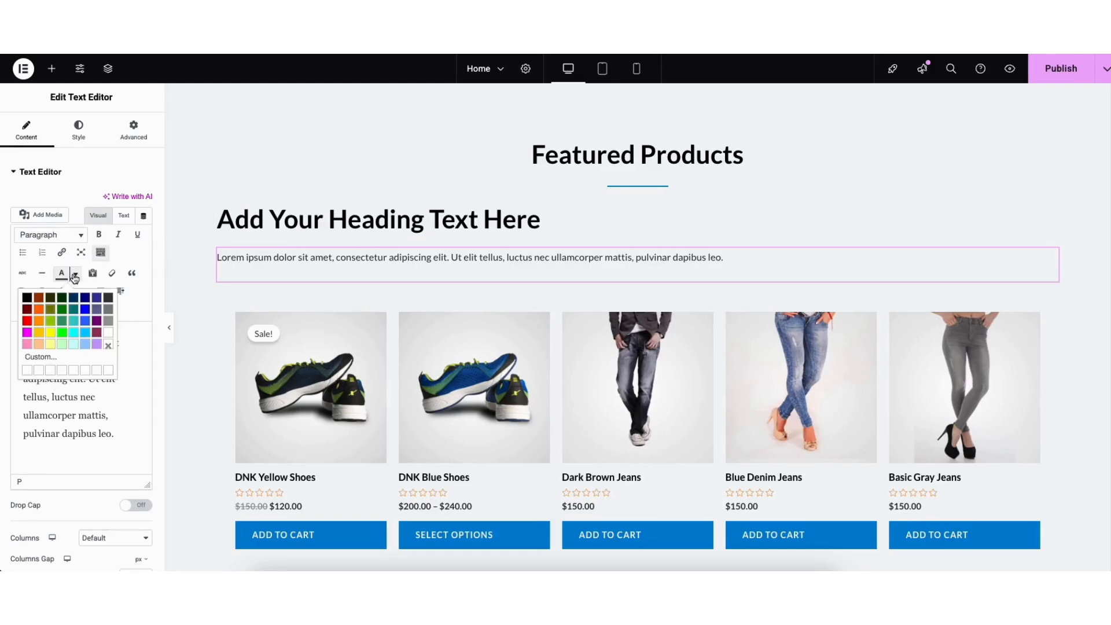
pyautogui.click(75, 279)
pyautogui.click(24, 311)
pyautogui.click(41, 313)
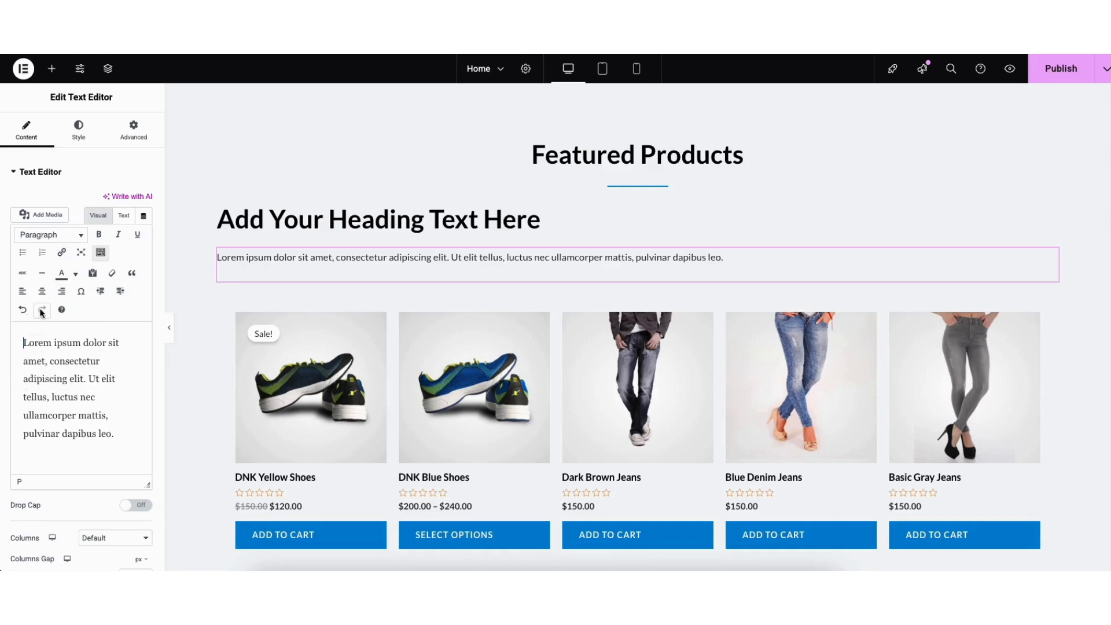
pyautogui.click(79, 130)
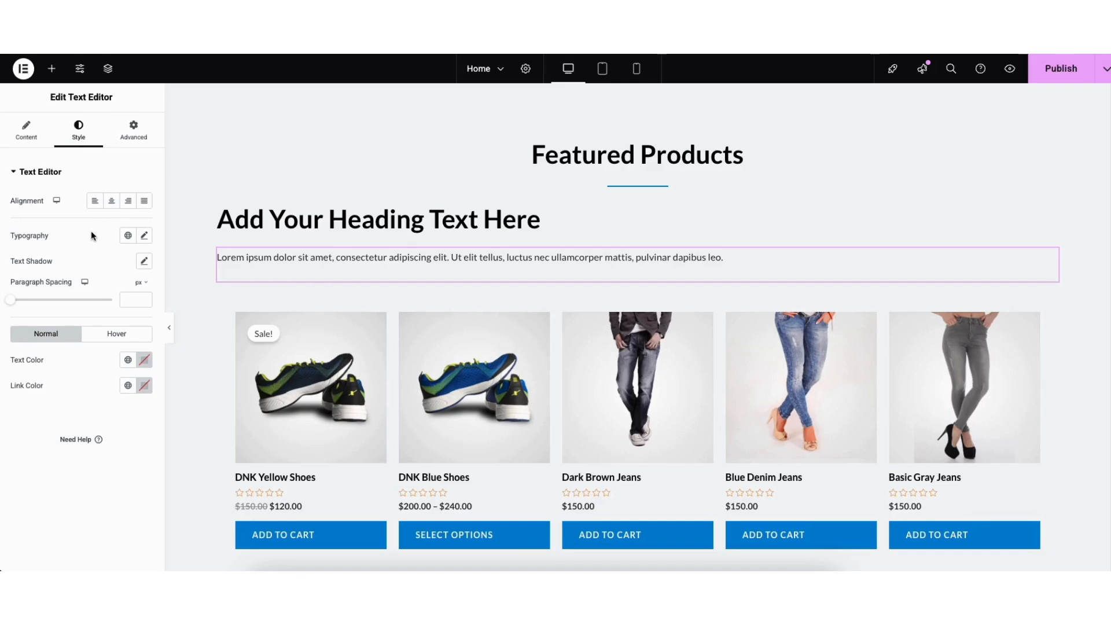
# - Examine the new text block's typography options and look through the available font families
pyautogui.click(145, 238)
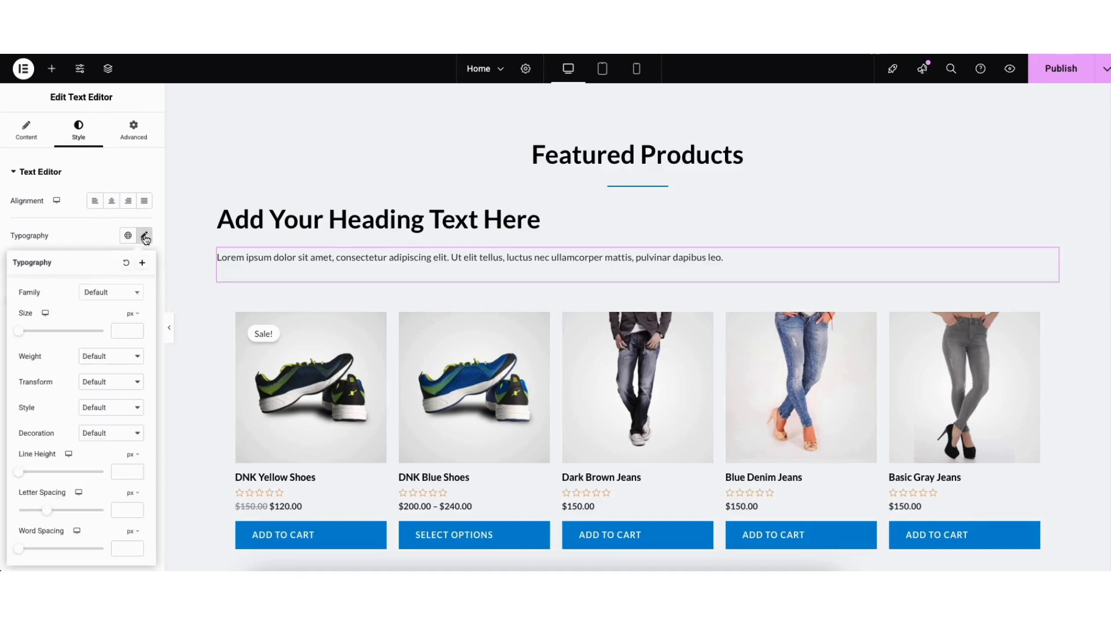
pyautogui.click(133, 296)
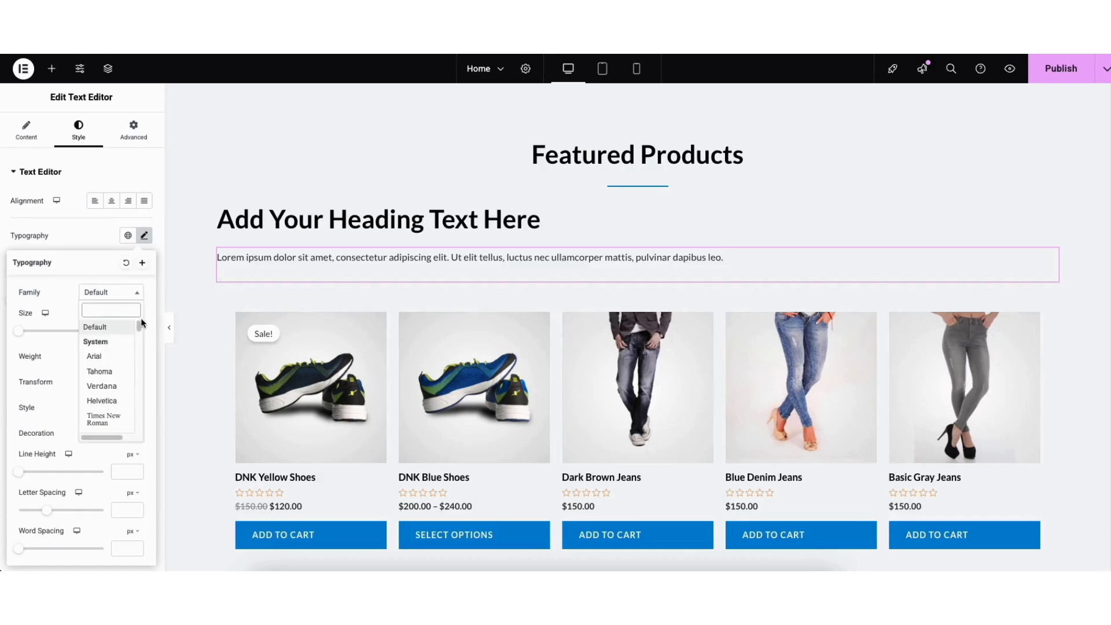
pyautogui.scroll(-5, 138, 329)
pyautogui.moveTo(137, 328); pyautogui.dragTo(138, 337)
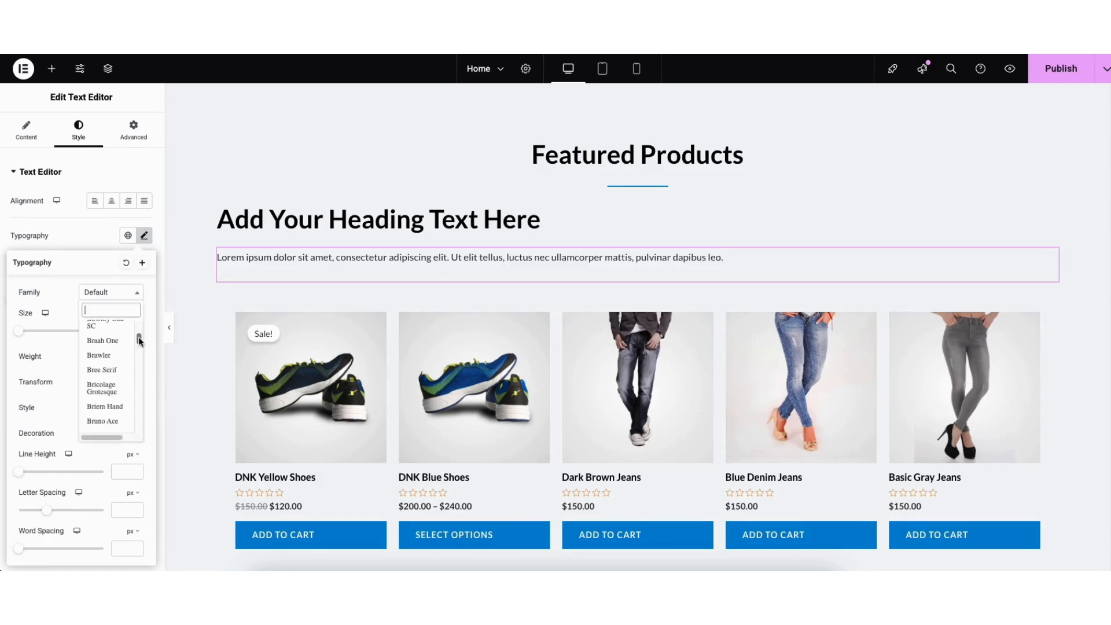
pyautogui.click(57, 299)
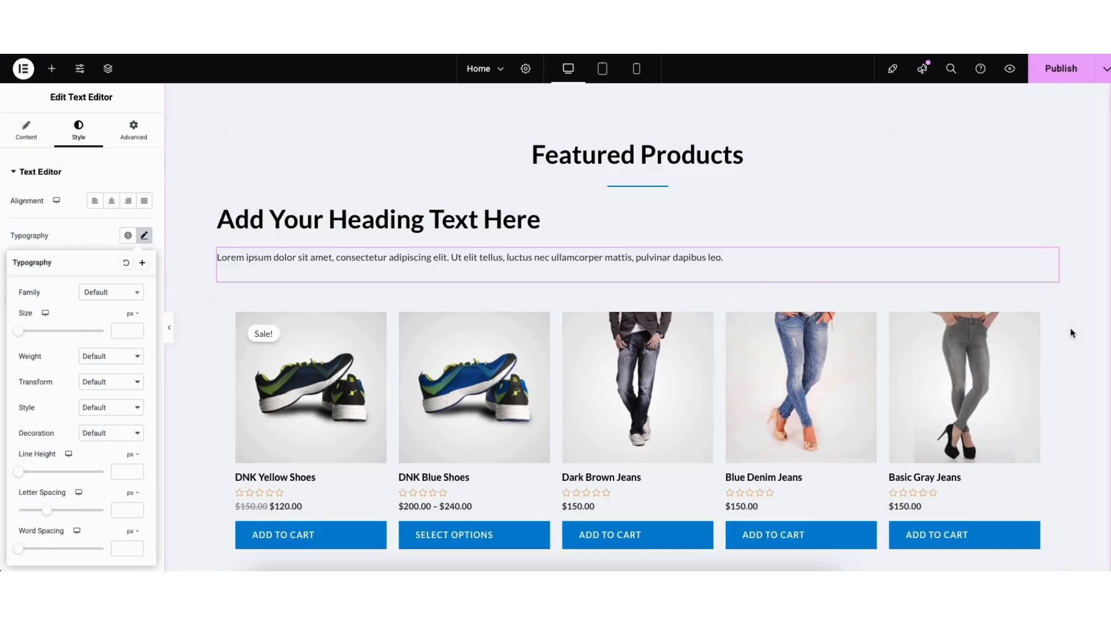
# - Reapply women-fashion-free-img-2.jpg from the media library as the background image of the "20% Off On Tank Tops" card
pyautogui.scroll(1, 1105, 331)
pyautogui.scroll(7, 1099, 213)
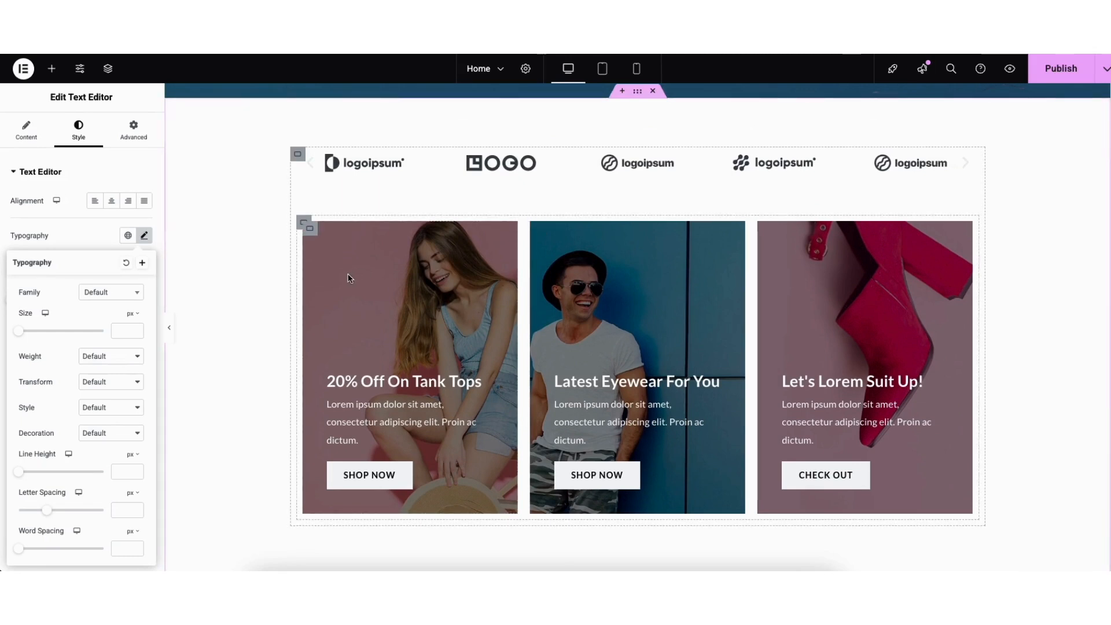
pyautogui.click(311, 231)
pyautogui.click(77, 131)
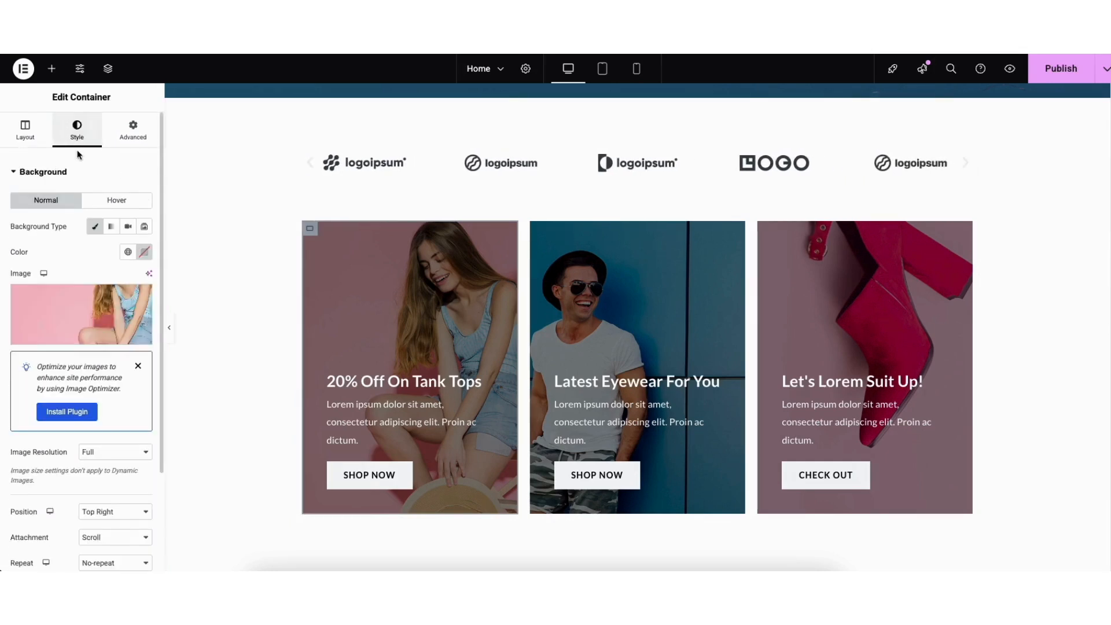
pyautogui.moveTo(87, 323)
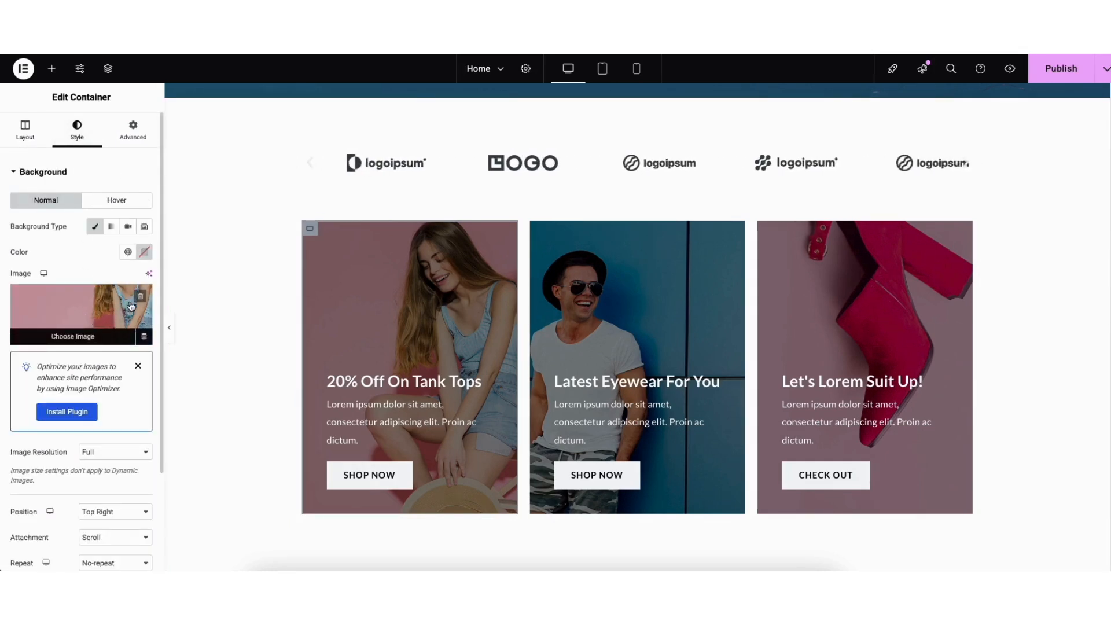
pyautogui.click(81, 322)
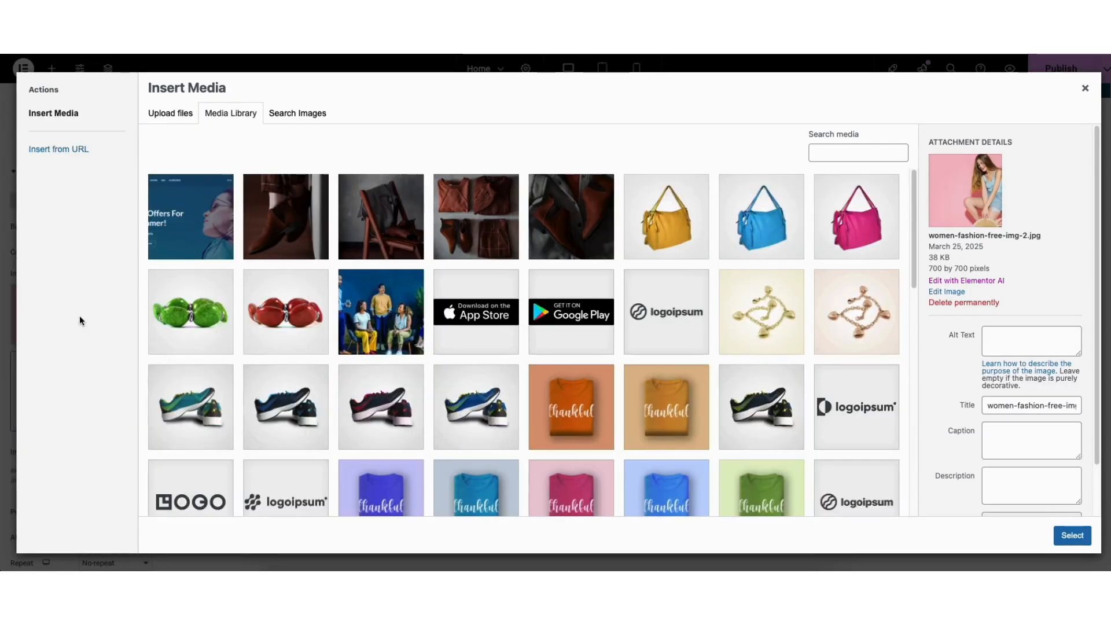
pyautogui.moveTo(913, 191); pyautogui.dragTo(913, 415)
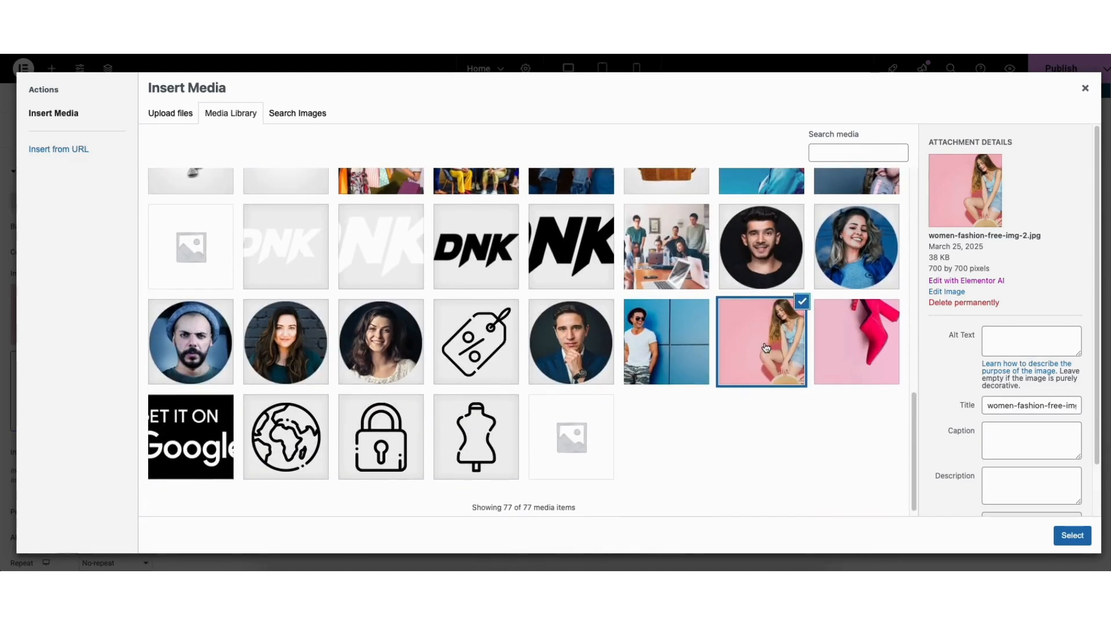
pyautogui.click(1075, 536)
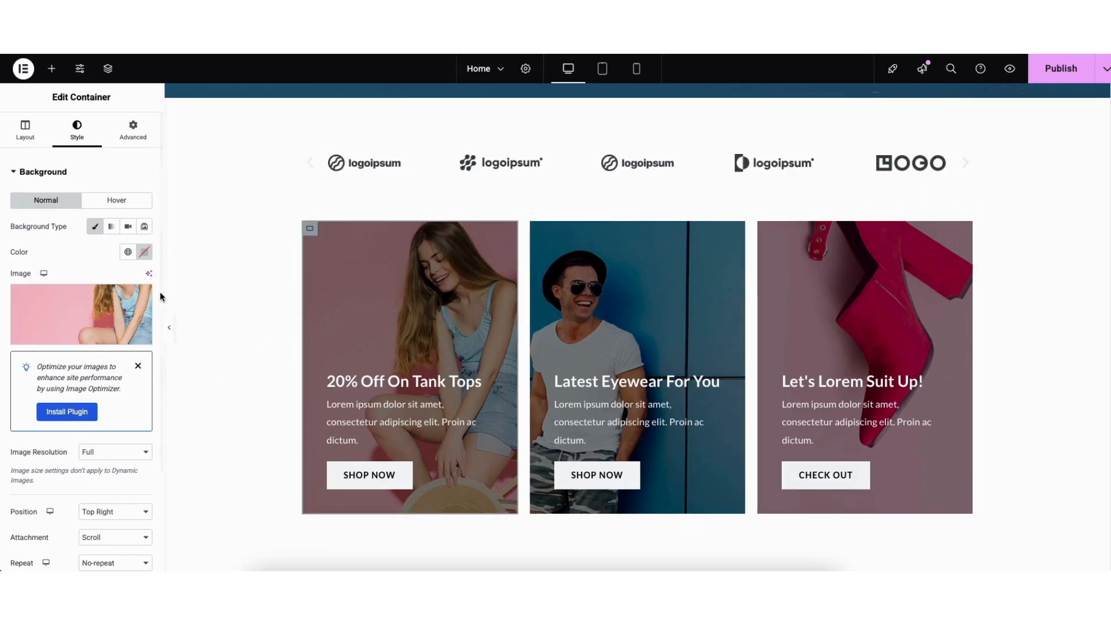
# - Examine the background overlay color, image and opacity settings of the "20% Off On Tank Tops" card
pyautogui.scroll(-5, 160, 413)
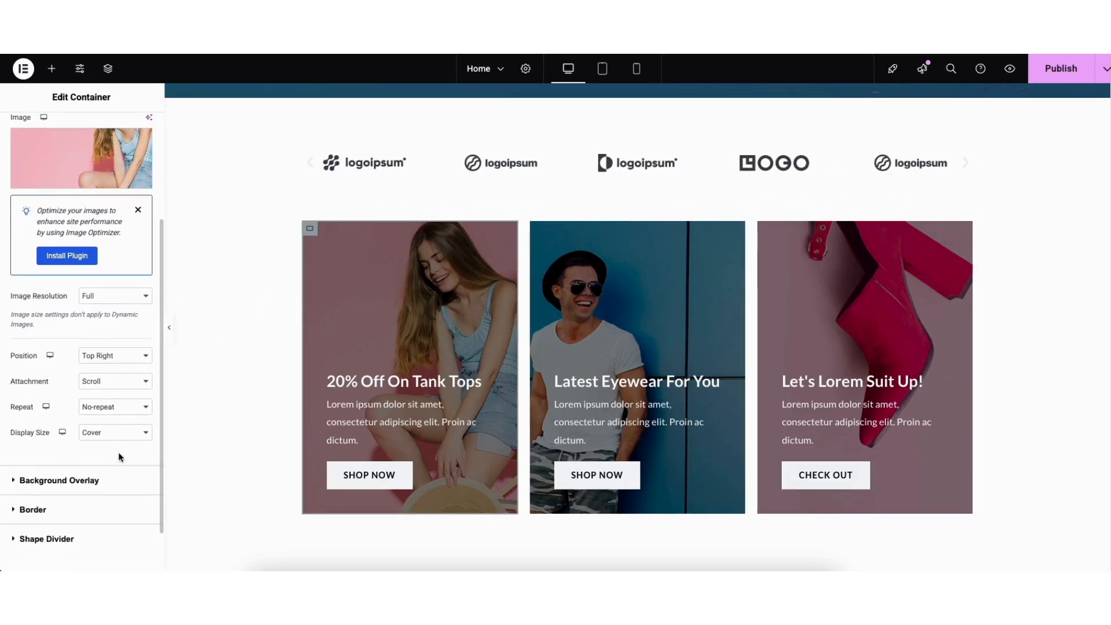
pyautogui.click(99, 488)
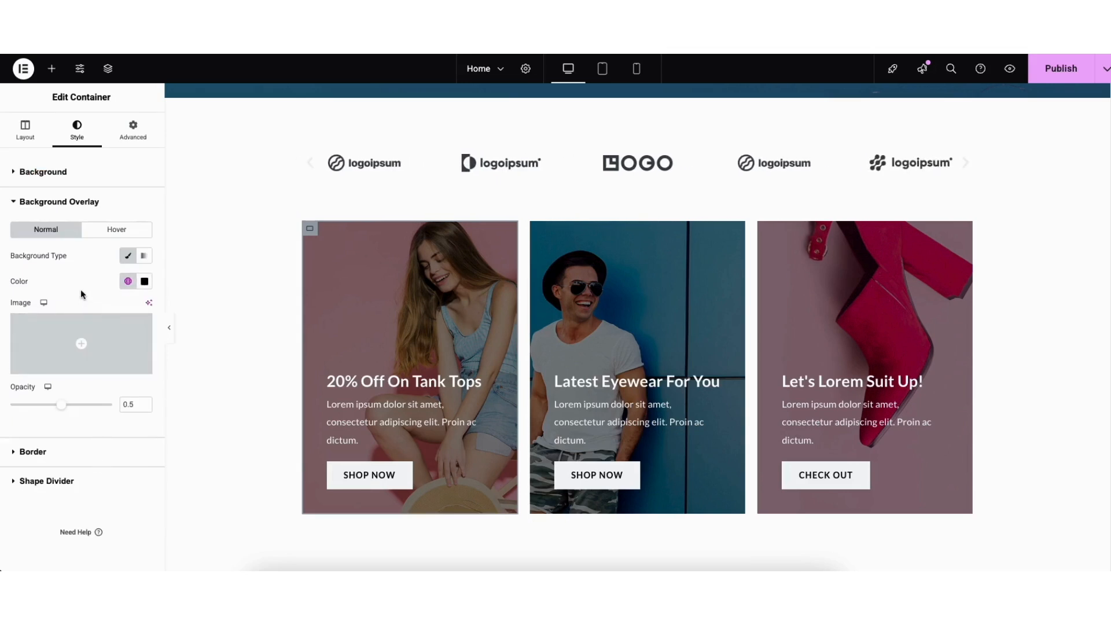
pyautogui.moveTo(90, 372)
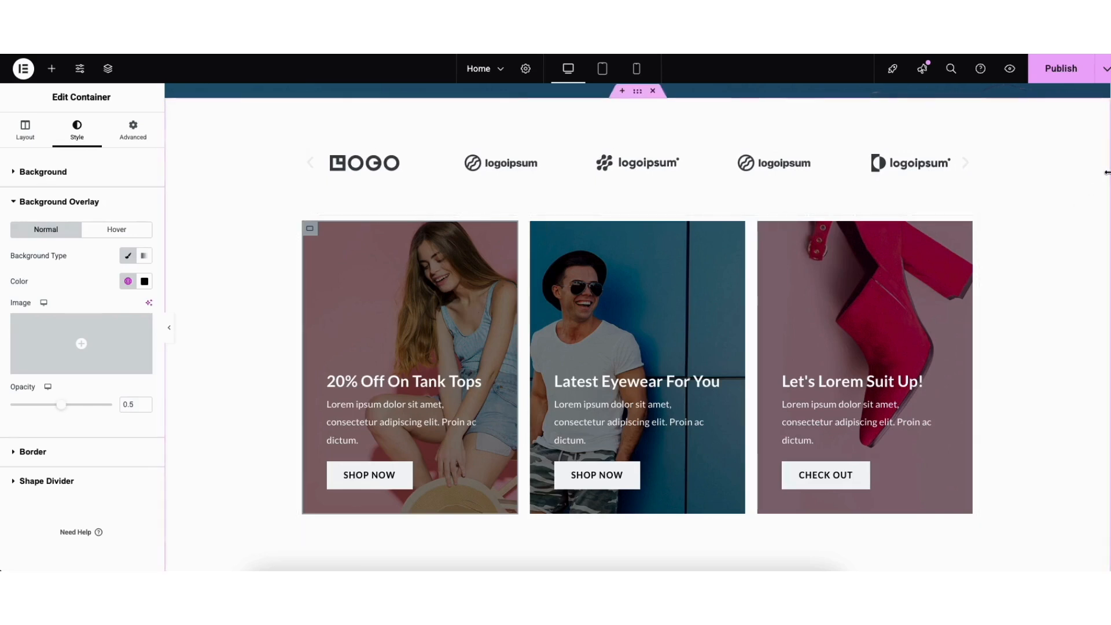
# - Set the Featured Products section's background color to white, #FFFFFF
pyautogui.scroll(-6, 1108, 239)
pyautogui.scroll(-2, 1109, 239)
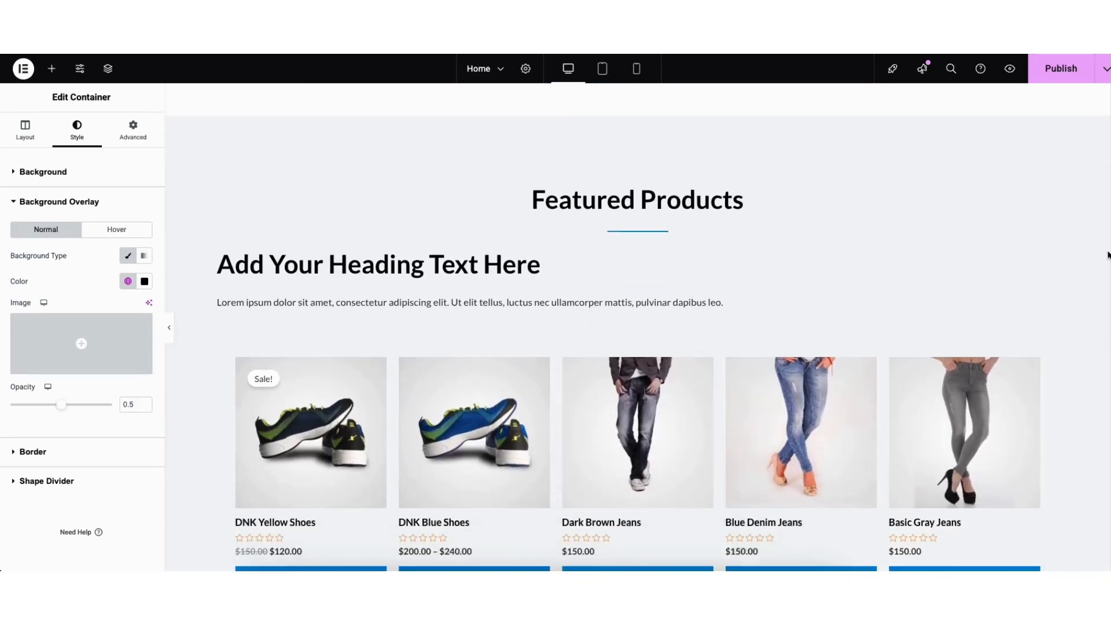
pyautogui.rightClick(210, 127)
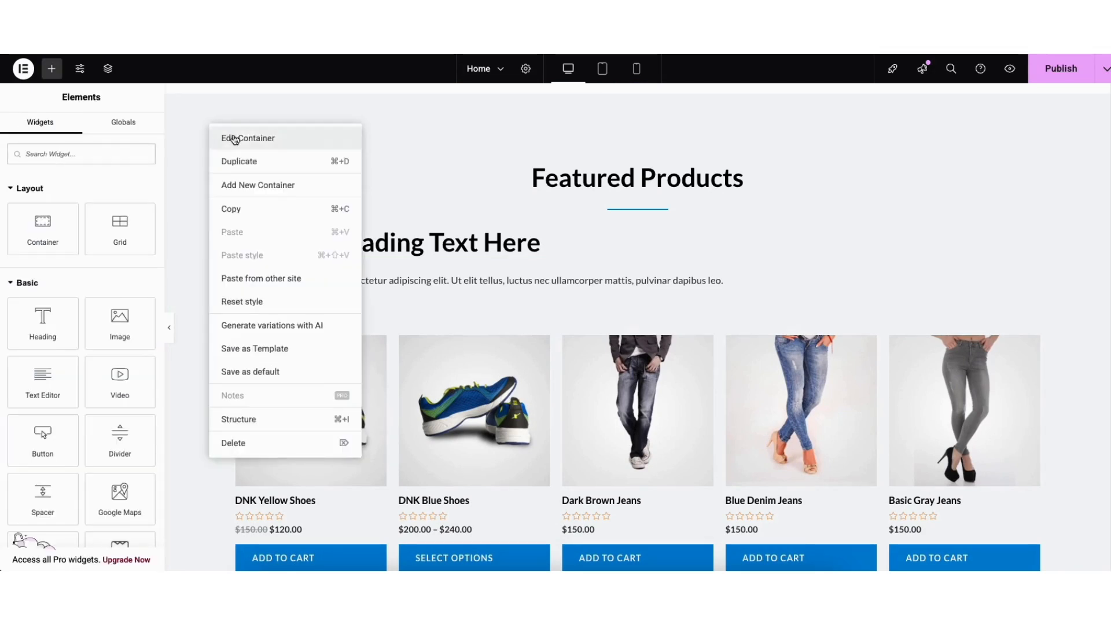
pyautogui.click(234, 140)
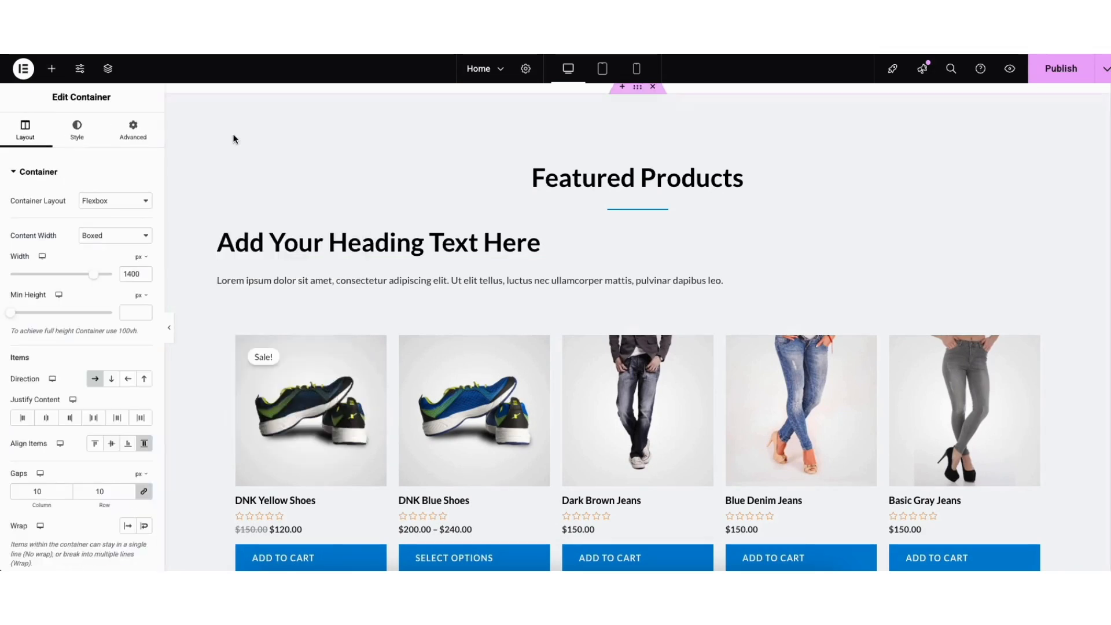
pyautogui.click(79, 134)
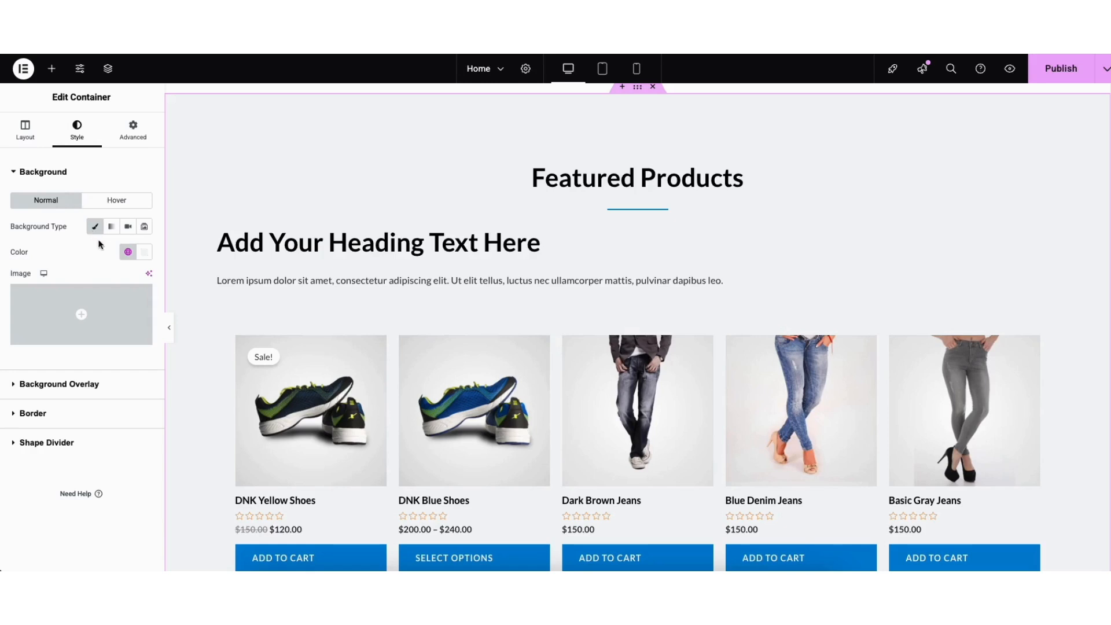
pyautogui.click(145, 253)
pyautogui.moveTo(123, 313); pyautogui.dragTo(68, 298)
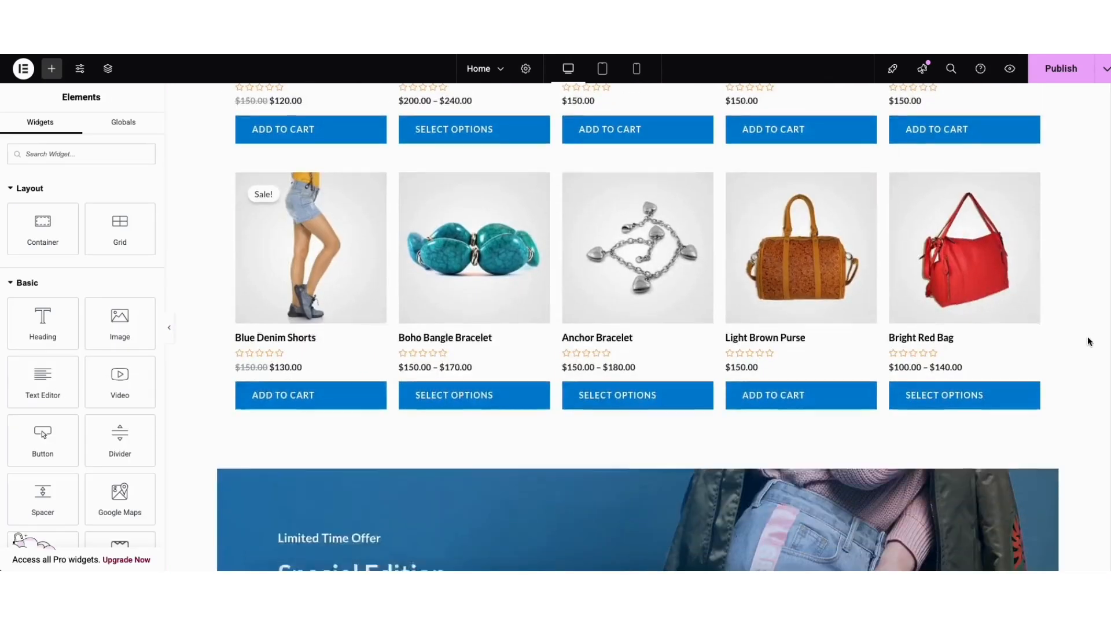
# - Examine the background image and style settings of the Special Edition banner's container
pyautogui.scroll(-6, 1089, 340)
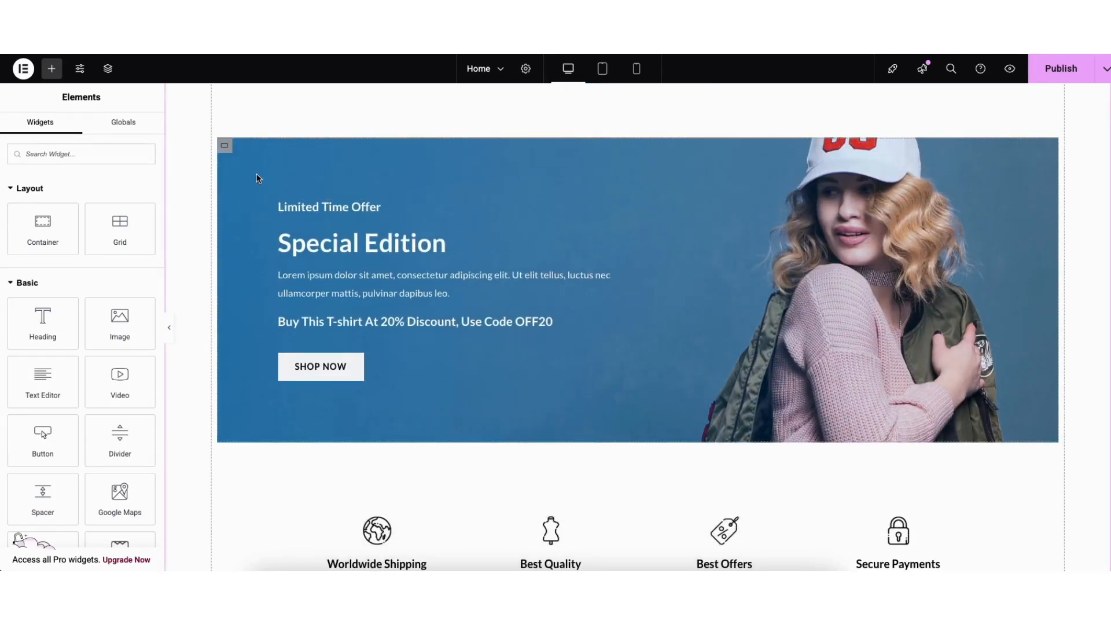
pyautogui.rightClick(258, 179)
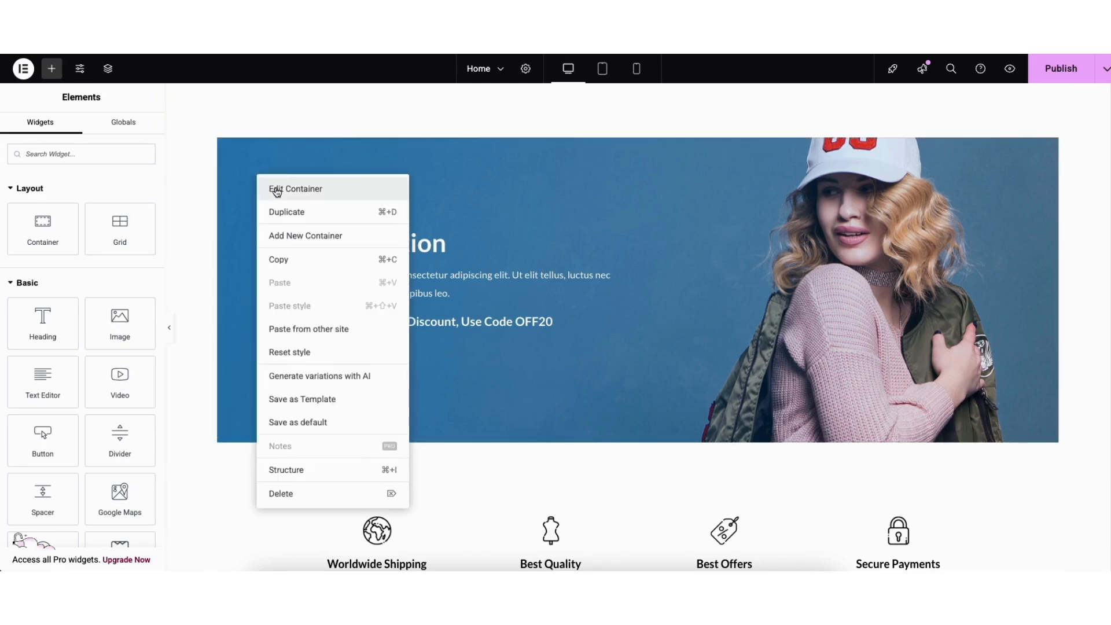
pyautogui.click(276, 190)
pyautogui.click(78, 128)
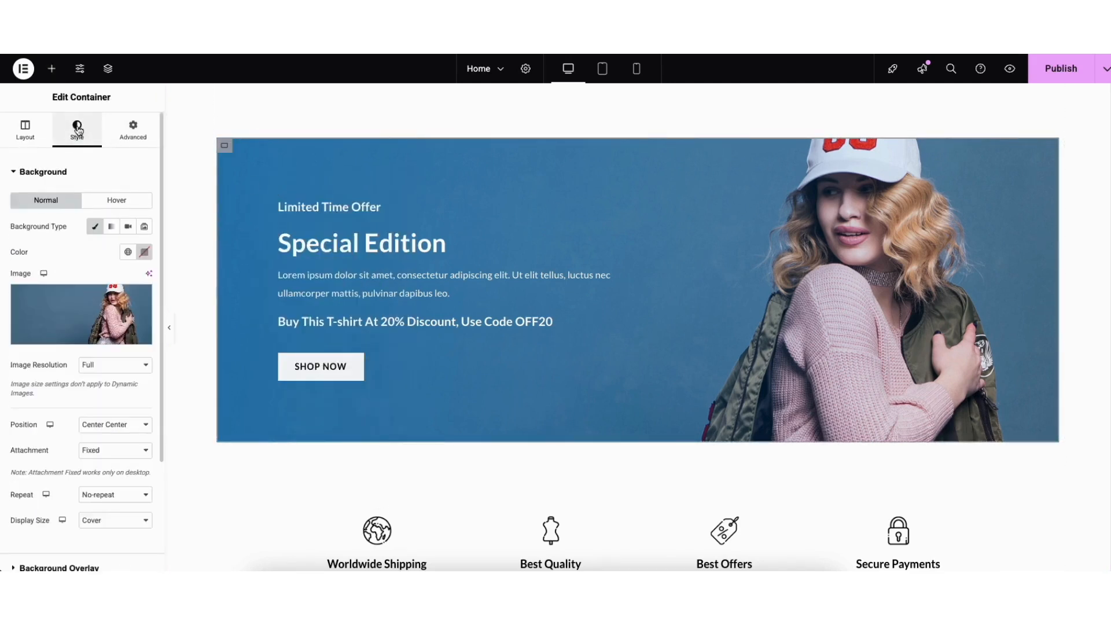
pyautogui.moveTo(96, 318)
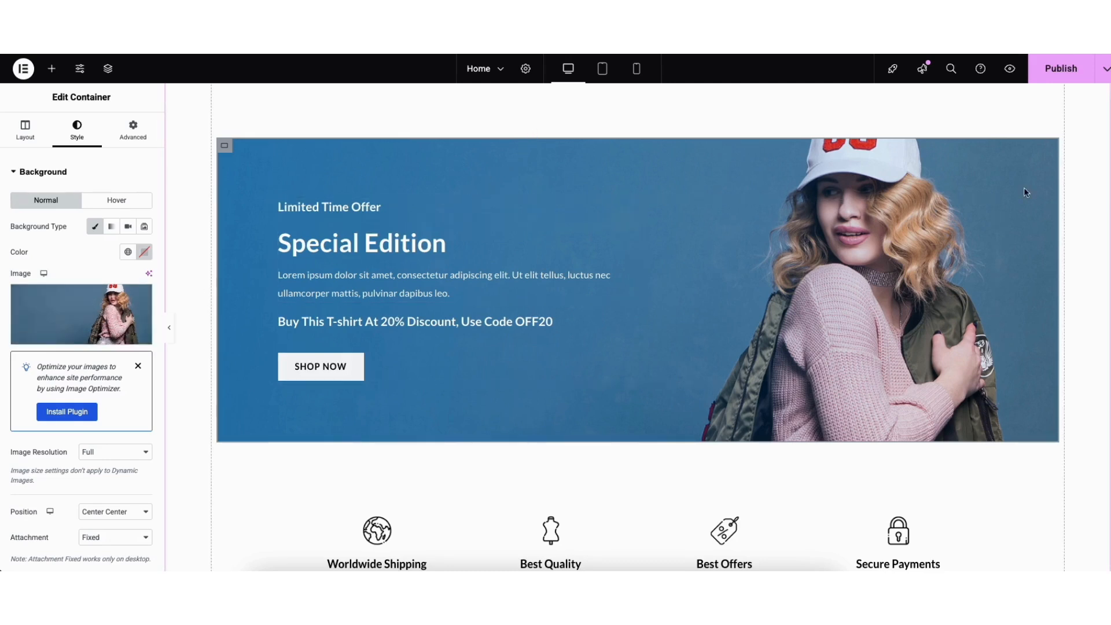
# - Insert a three-column Flexbox container with a wide middle column directly above the Featured Products section
pyautogui.scroll(14, 1084, 349)
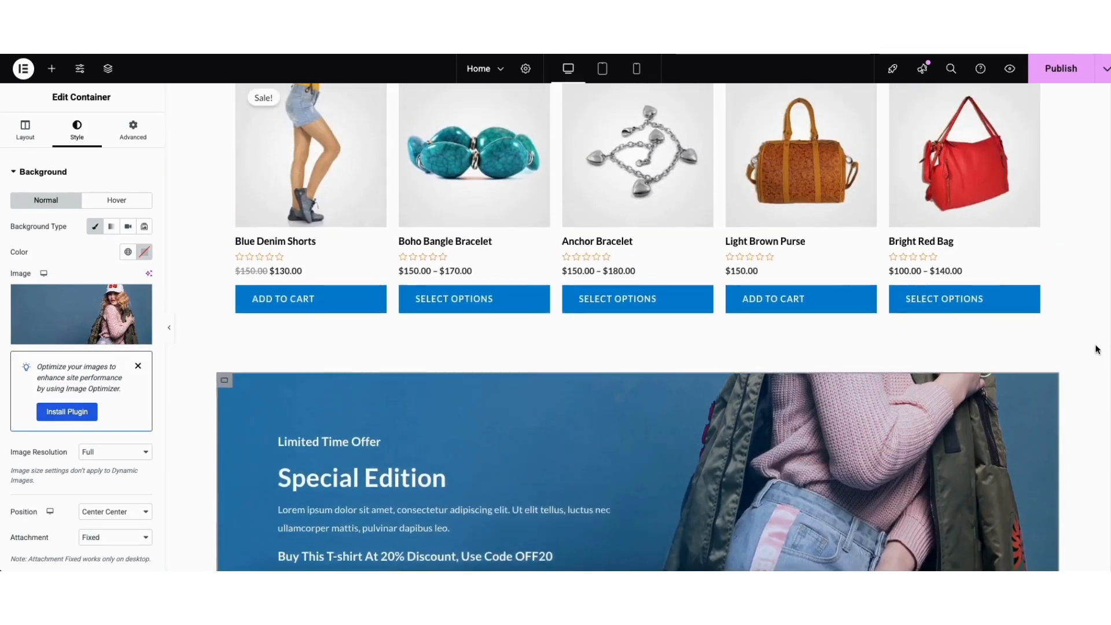
pyautogui.scroll(1, 1063, 254)
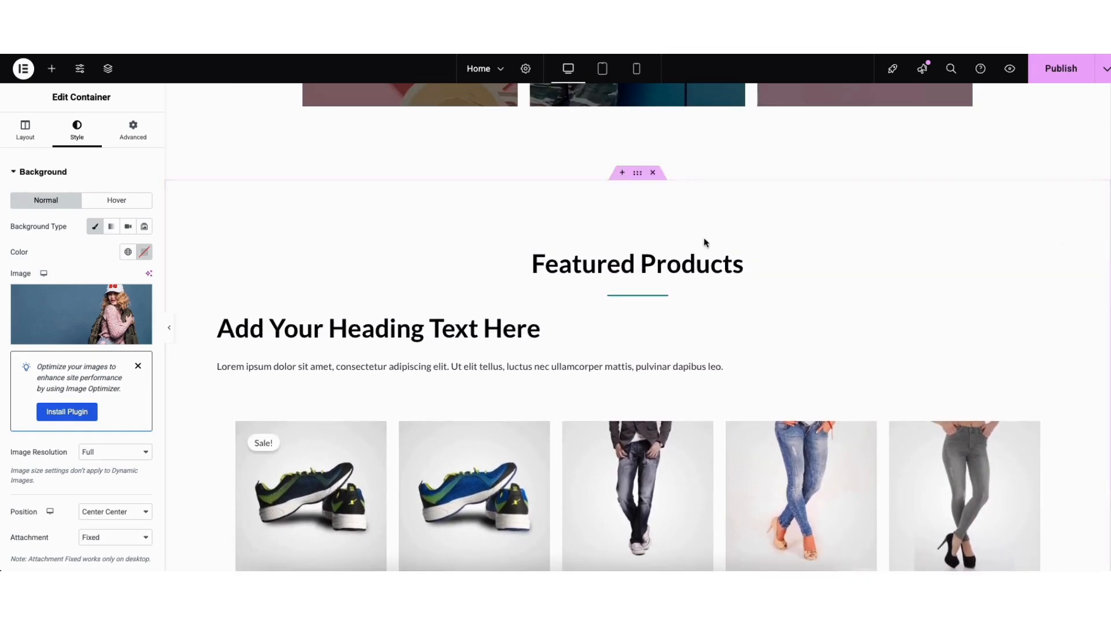
pyautogui.click(622, 174)
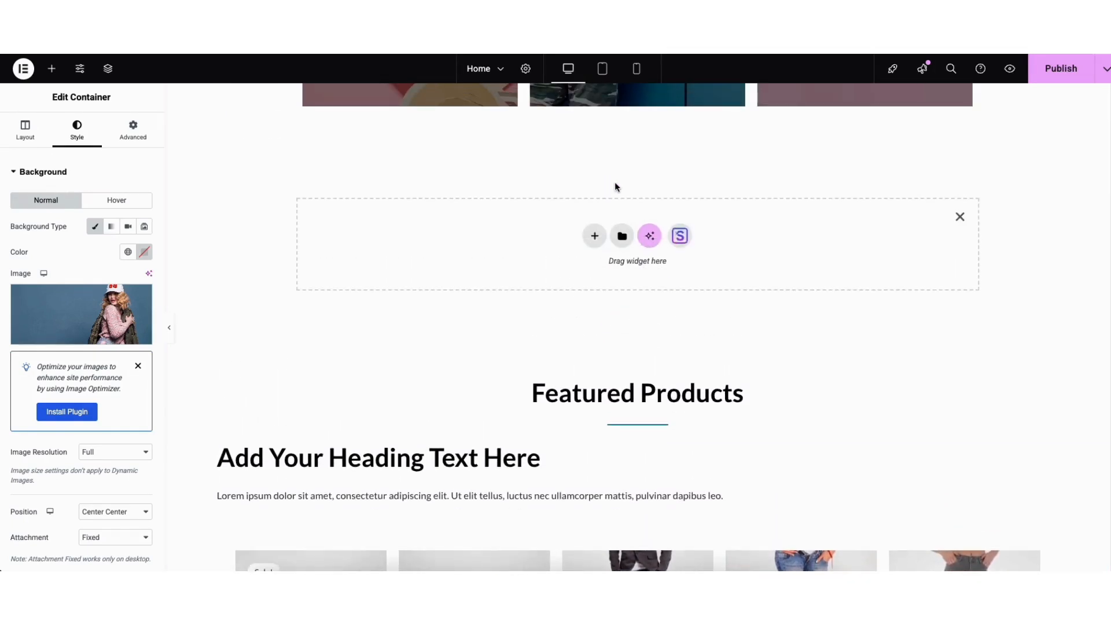
pyautogui.click(593, 235)
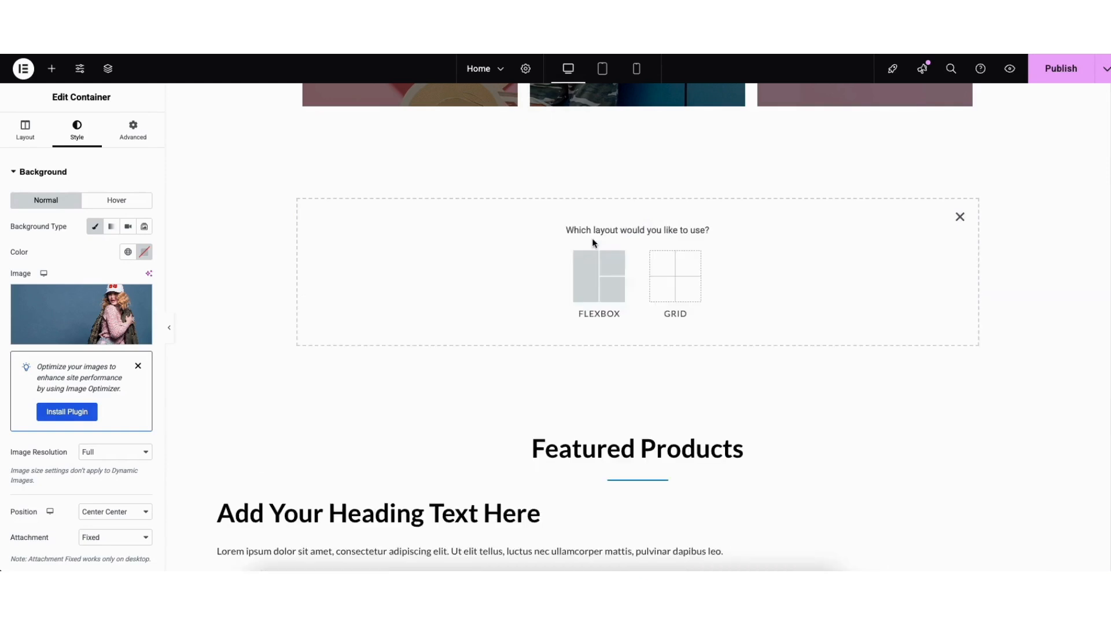
pyautogui.click(586, 285)
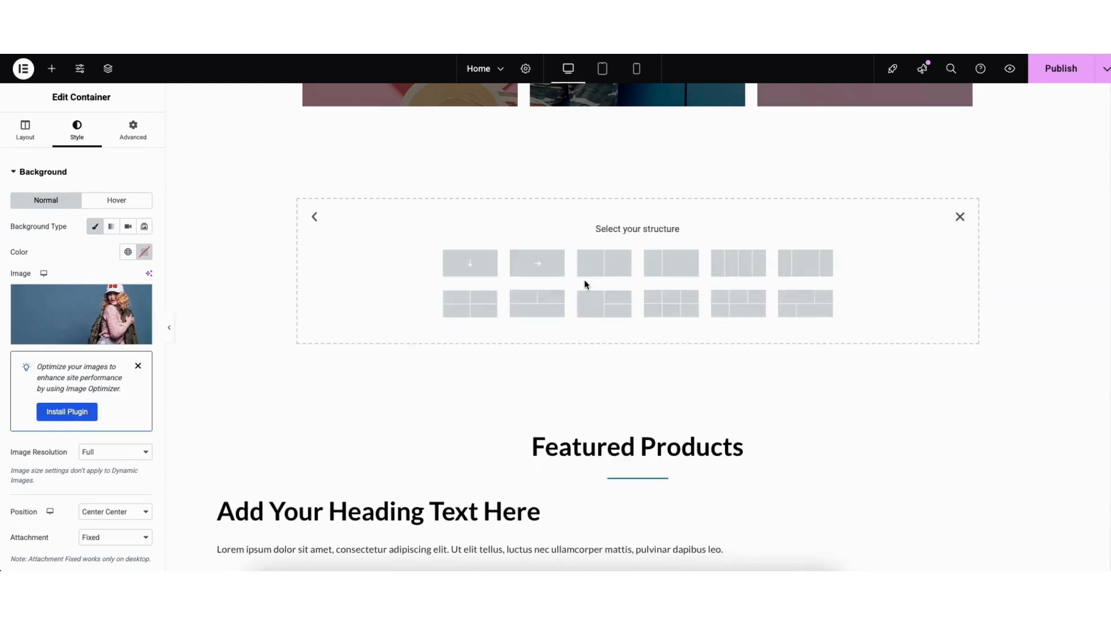
pyautogui.click(802, 271)
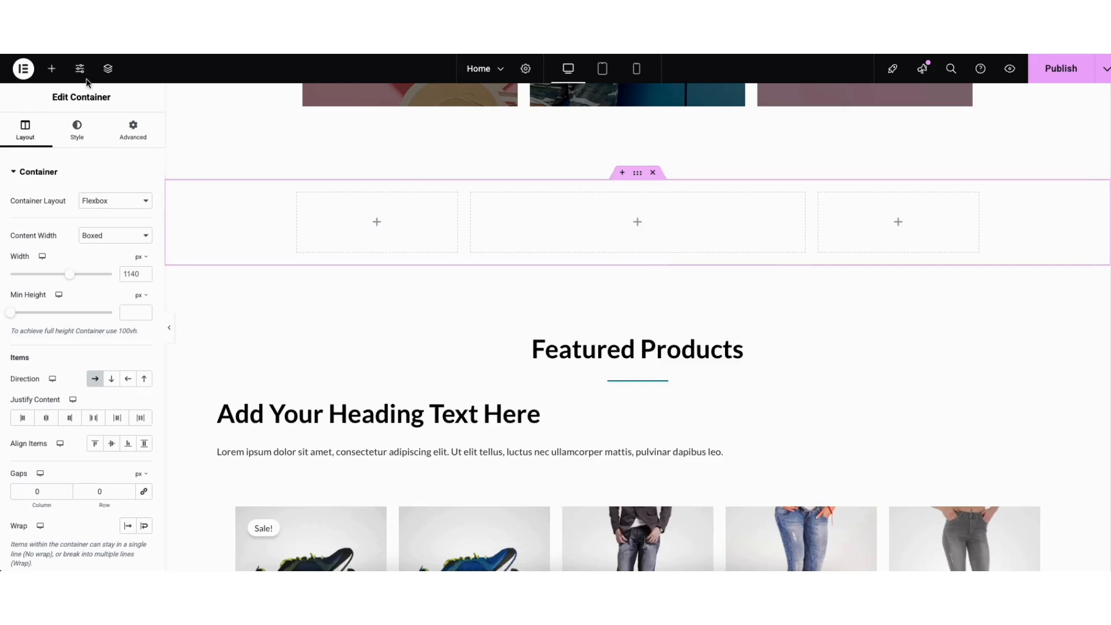
# - Add a Heading widget to the new container's middle column, and delete the whole container
pyautogui.click(51, 68)
pyautogui.moveTo(42, 317); pyautogui.dragTo(657, 231)
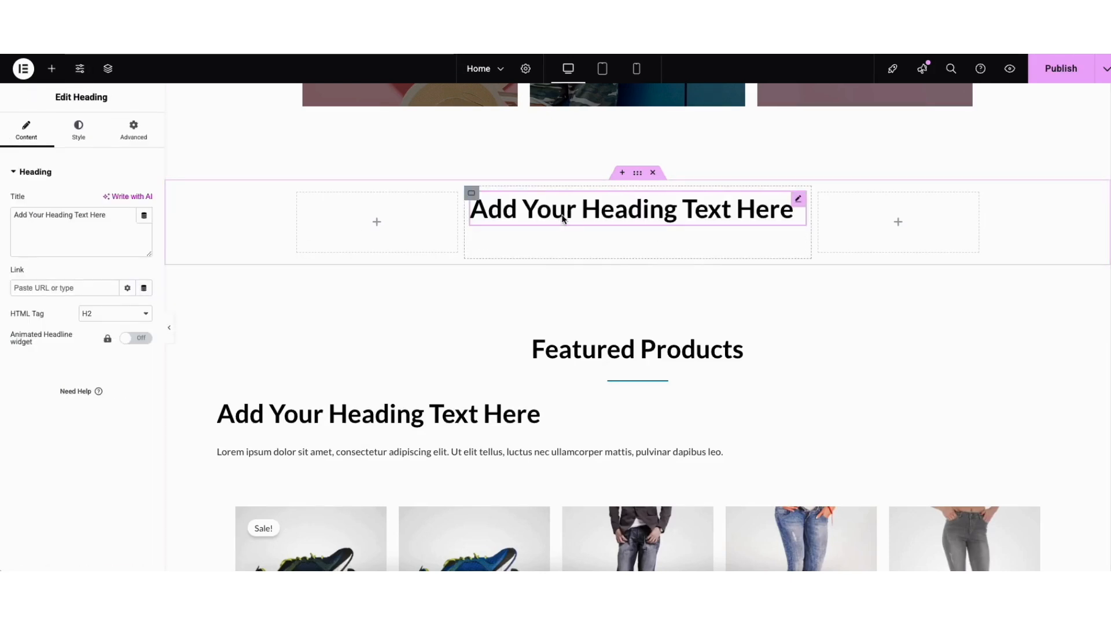
pyautogui.click(637, 175)
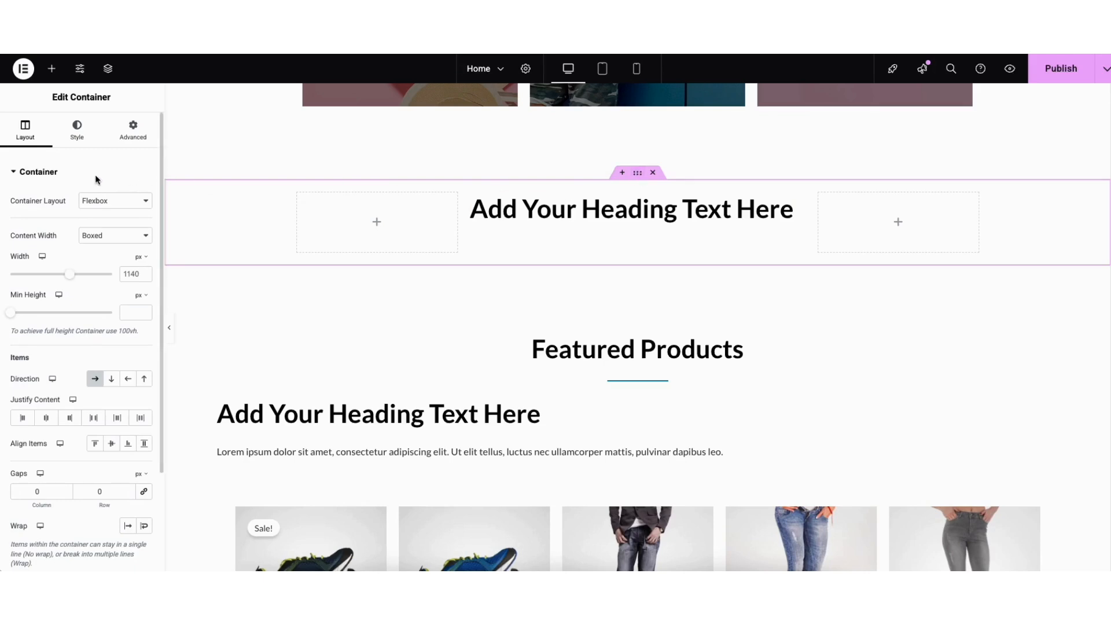
pyautogui.click(654, 173)
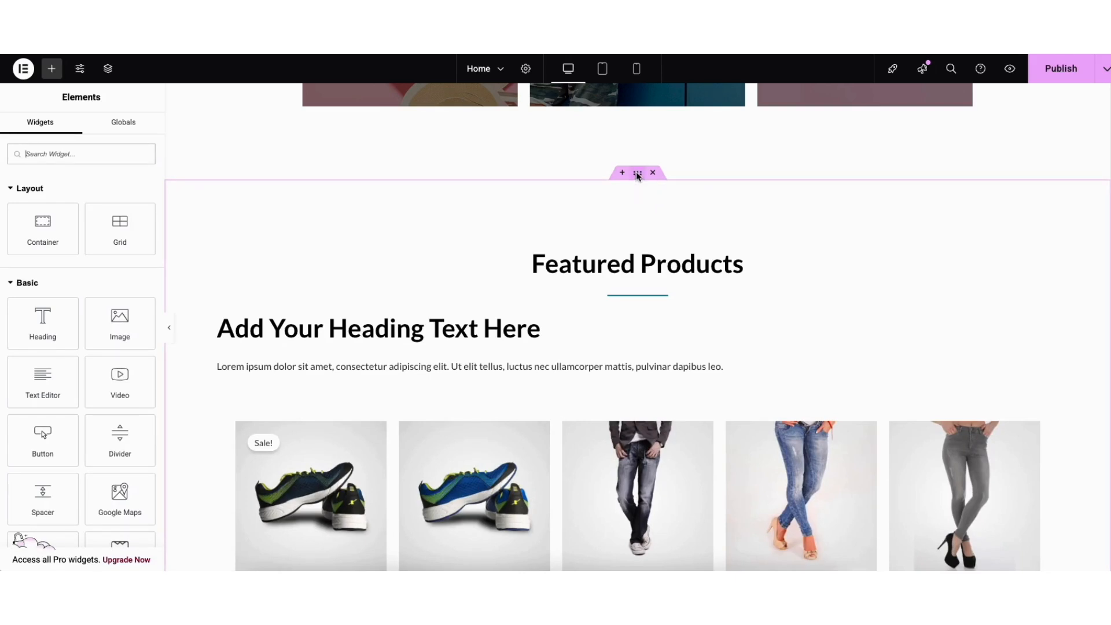
# - Open the Starter Templates library from the empty area below the page's last section and browse its blocks and block categories
pyautogui.moveTo(637, 174); pyautogui.dragTo(558, 154)
pyautogui.scroll(-1, 638, 327)
pyautogui.scroll(-15, 1108, 478)
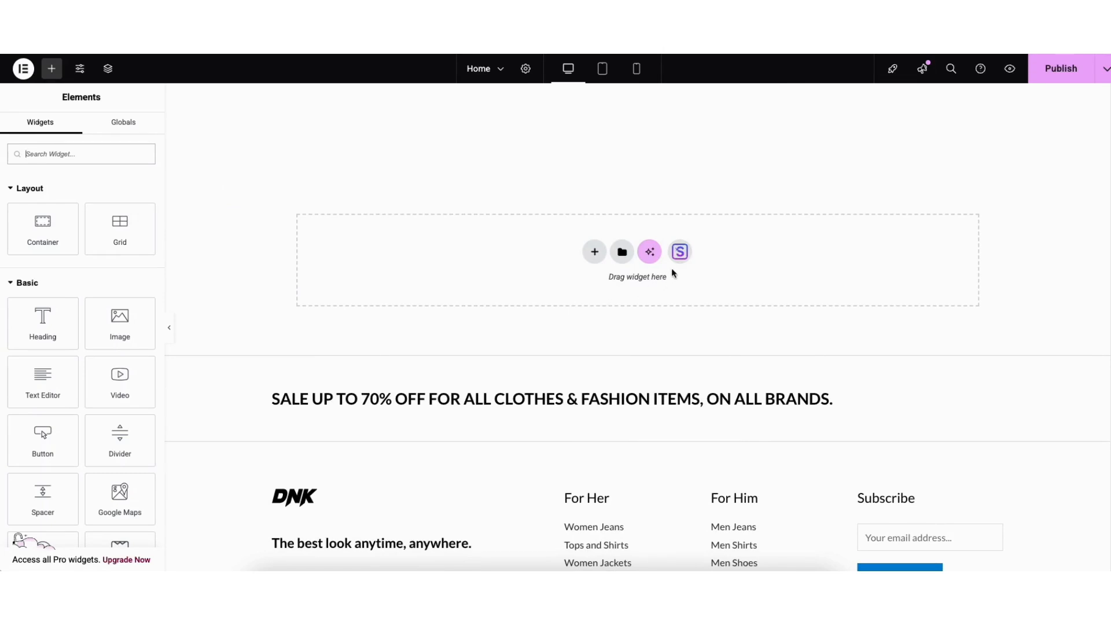
pyautogui.click(680, 252)
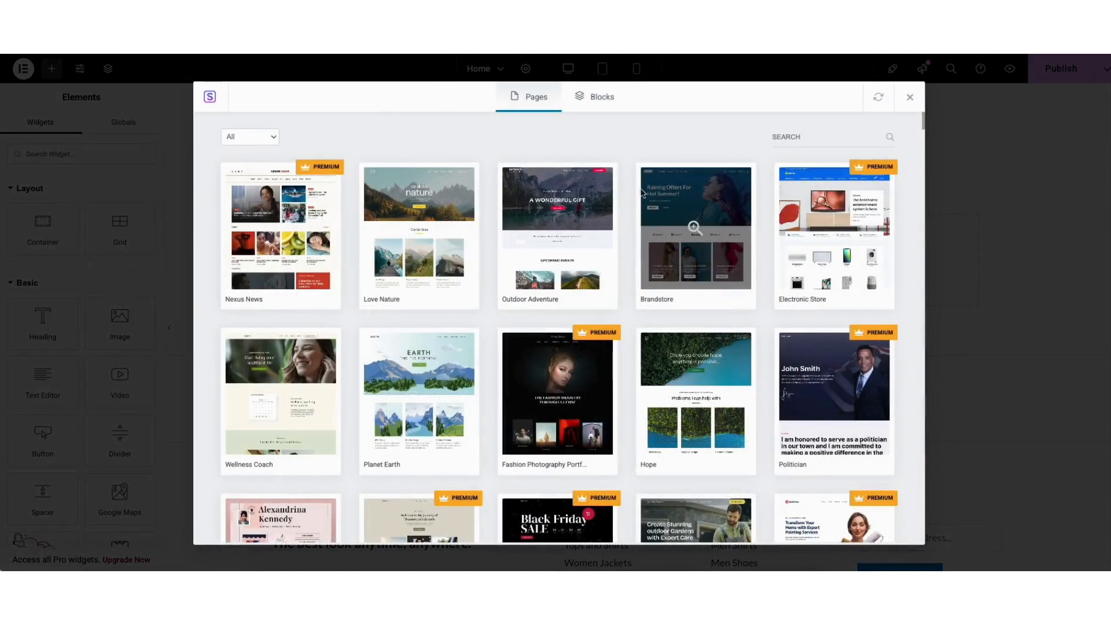
pyautogui.click(602, 99)
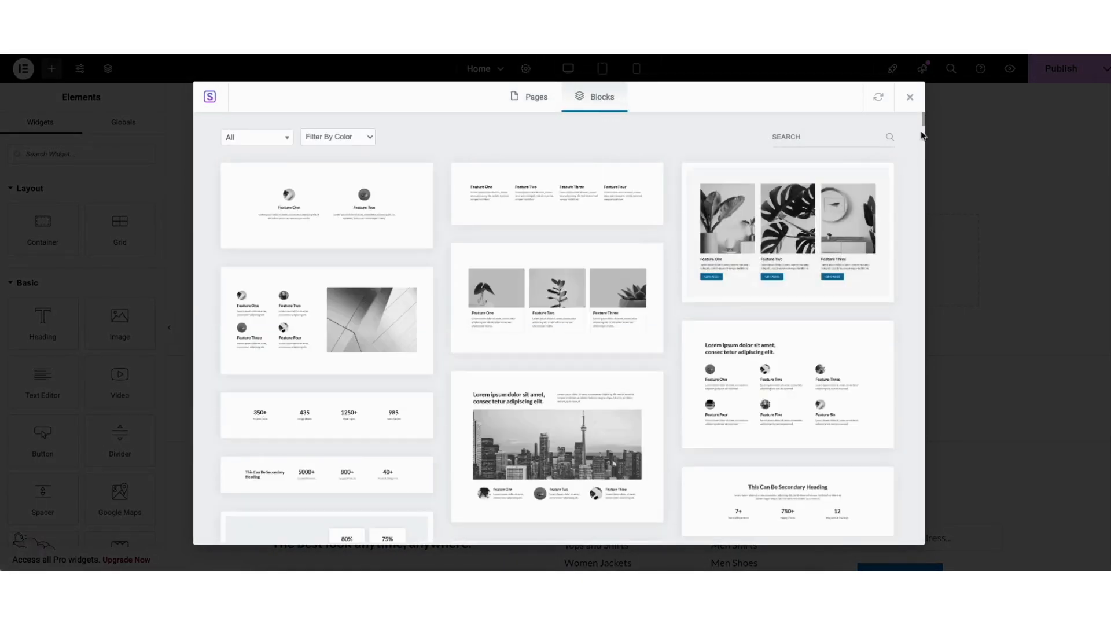
pyautogui.moveTo(923, 123); pyautogui.dragTo(891, 121)
pyautogui.click(283, 137)
pyautogui.moveTo(288, 178); pyautogui.dragTo(288, 237)
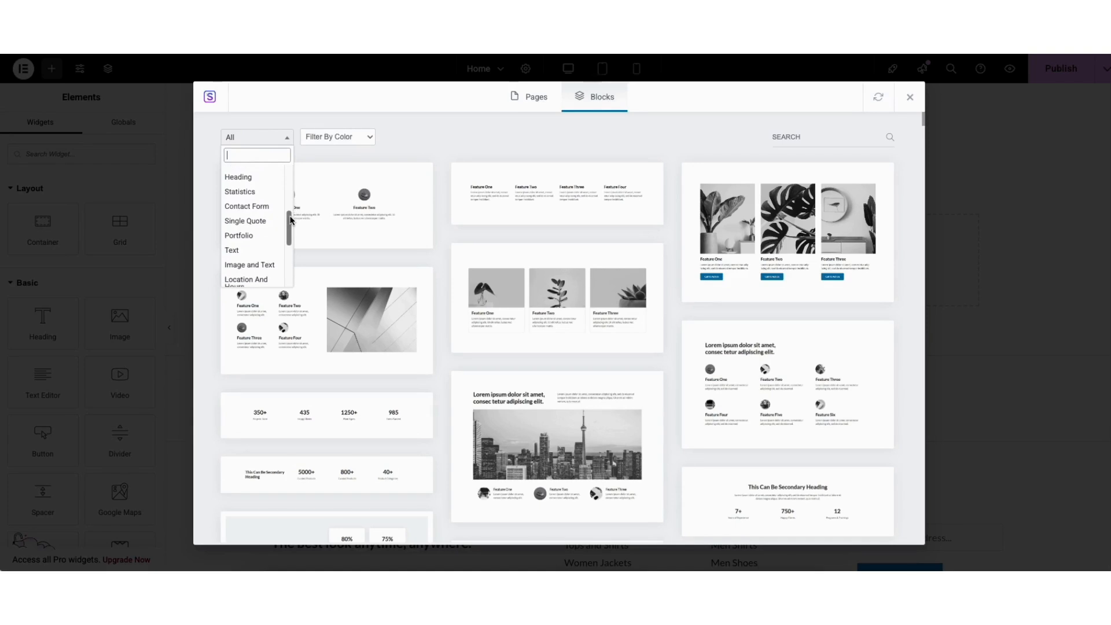
# - Import the three-column block with plant images titled Feature One, Feature Two and Feature Three into the page
pyautogui.click(462, 142)
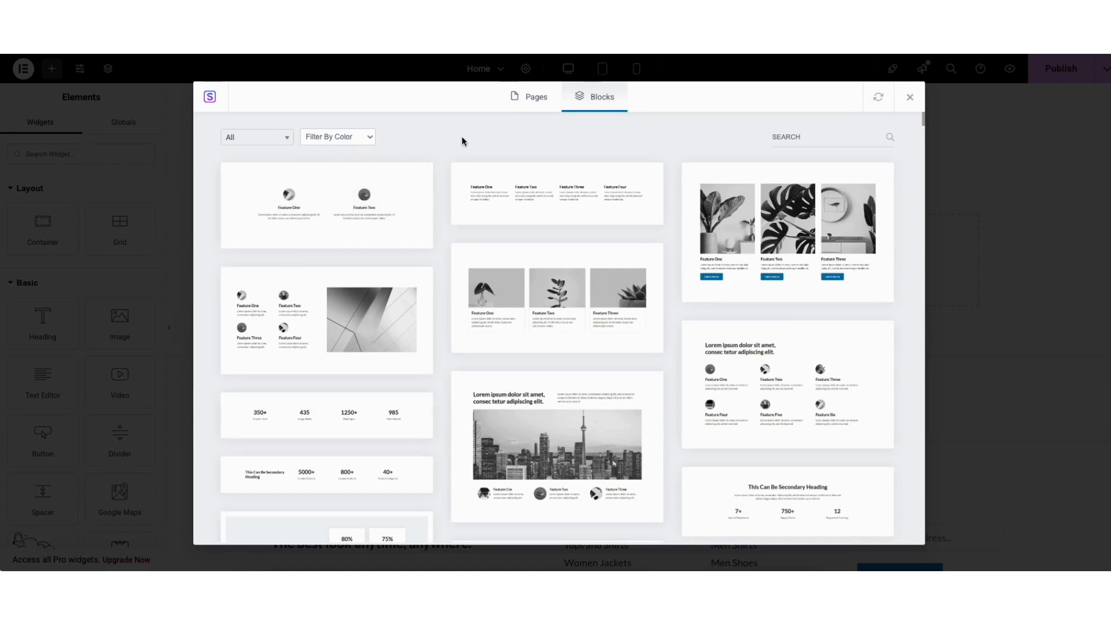
pyautogui.click(525, 297)
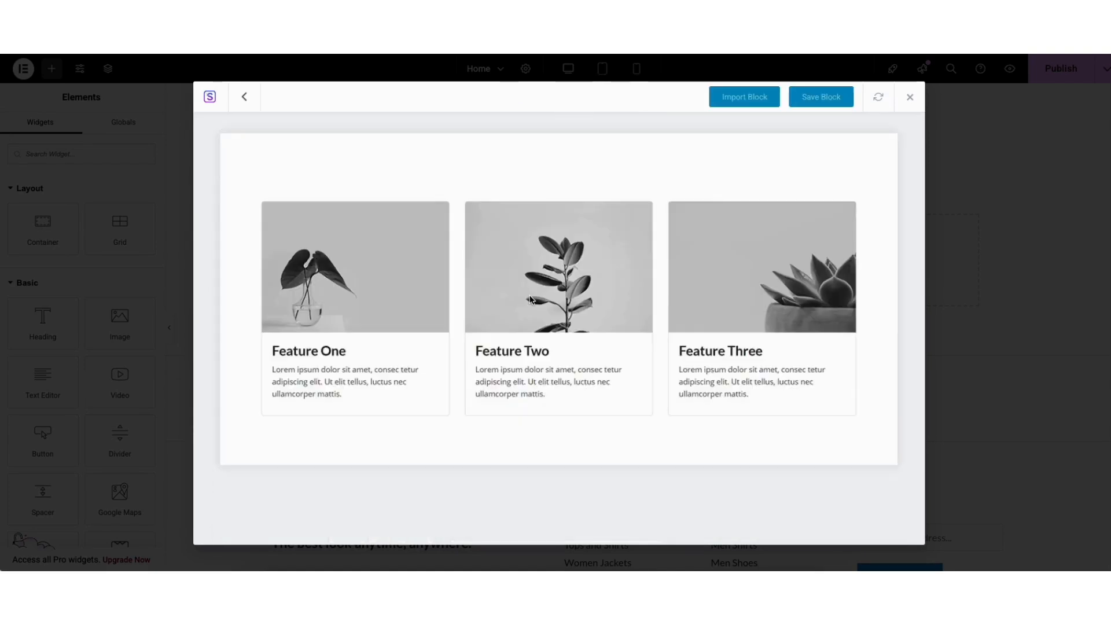
pyautogui.click(731, 99)
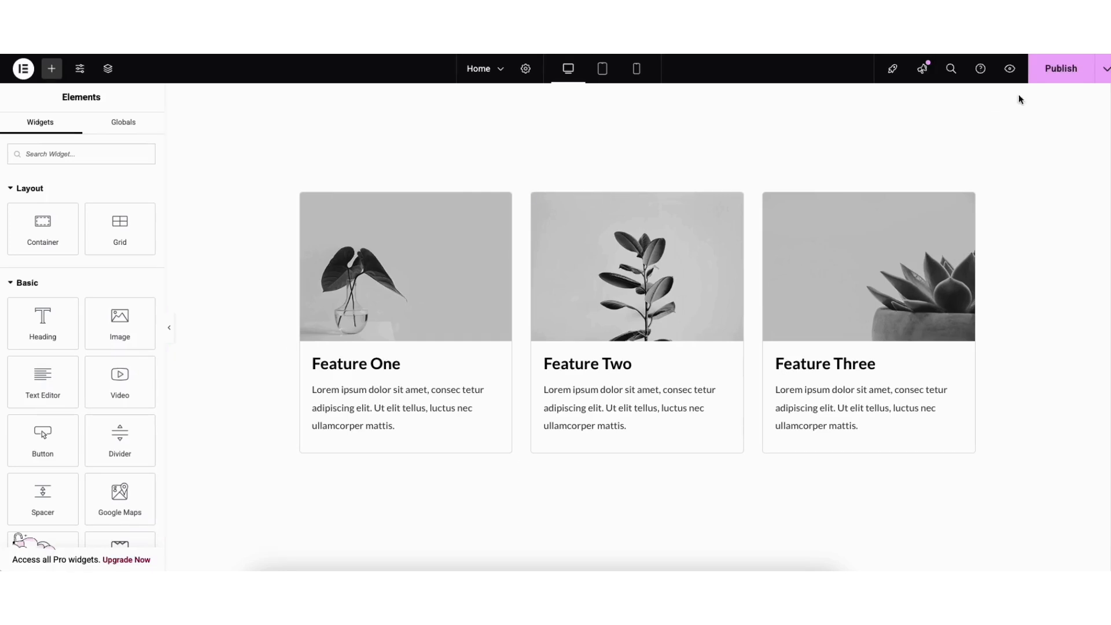
# - Save the home page as a draft and preview the site
pyautogui.click(1106, 74)
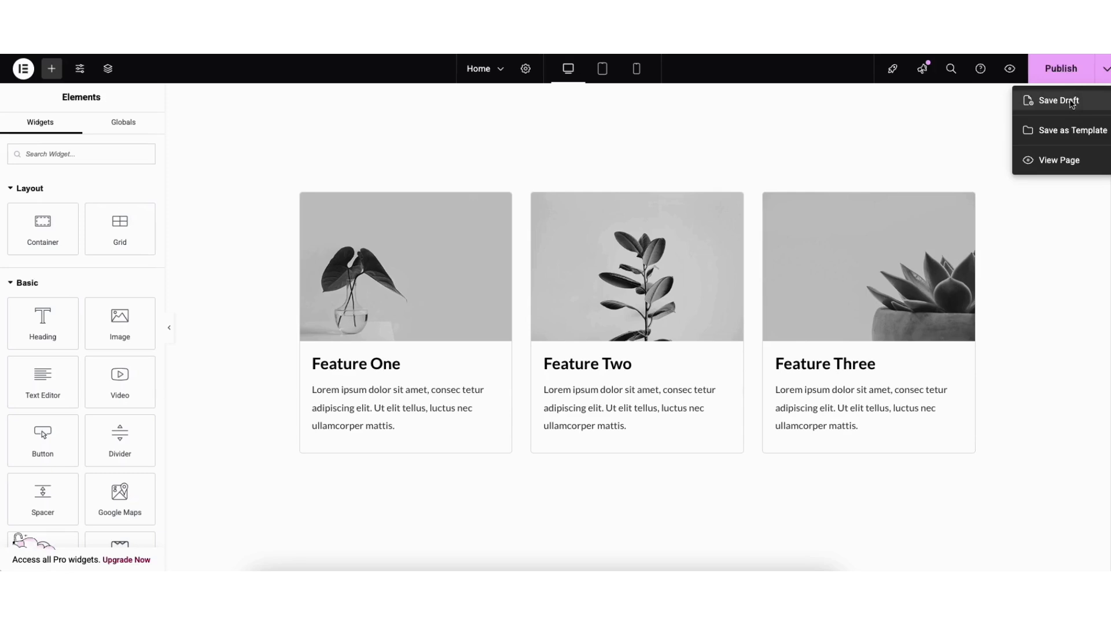
pyautogui.click(1071, 102)
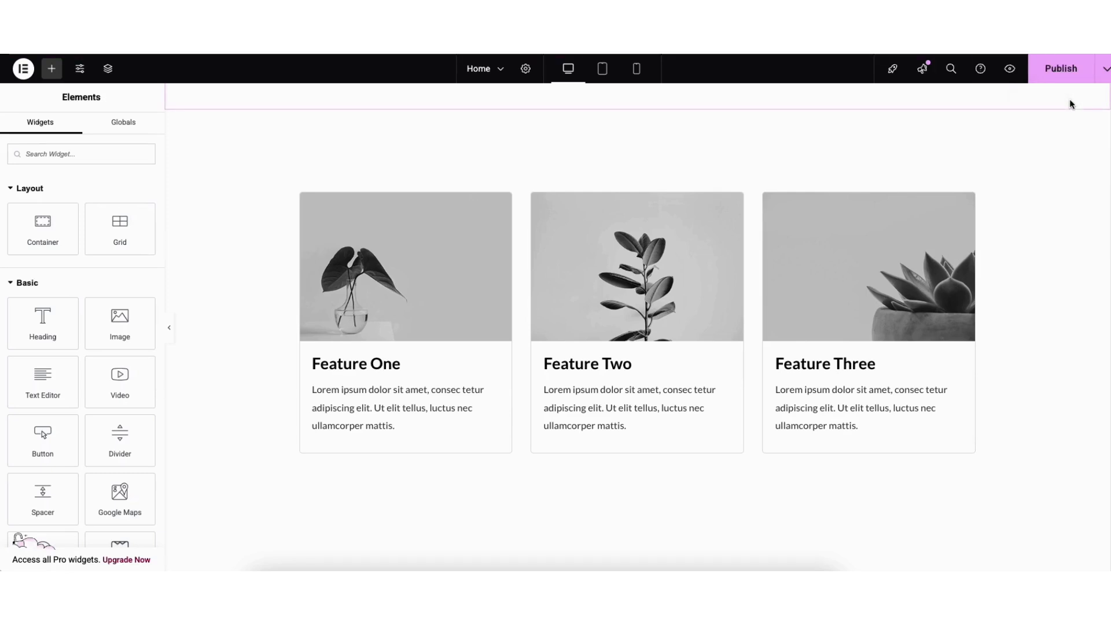
pyautogui.click(1010, 71)
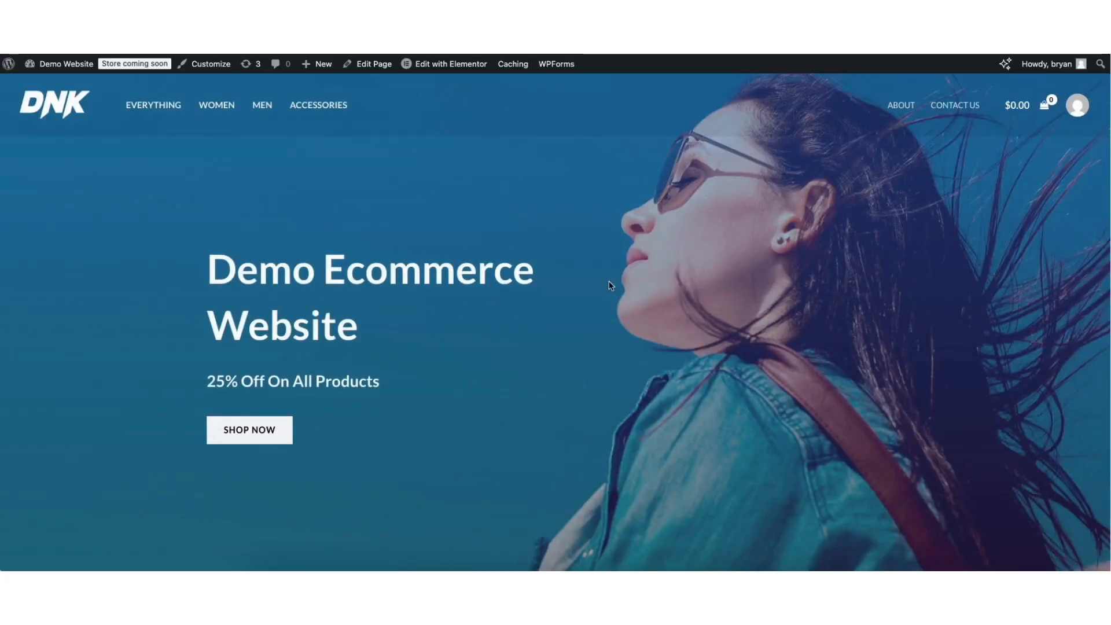
# - View the message form on the site's Contact Us page and open the Contact Us form for editing in WPForms
pyautogui.click(952, 107)
pyautogui.scroll(-8, 1099, 198)
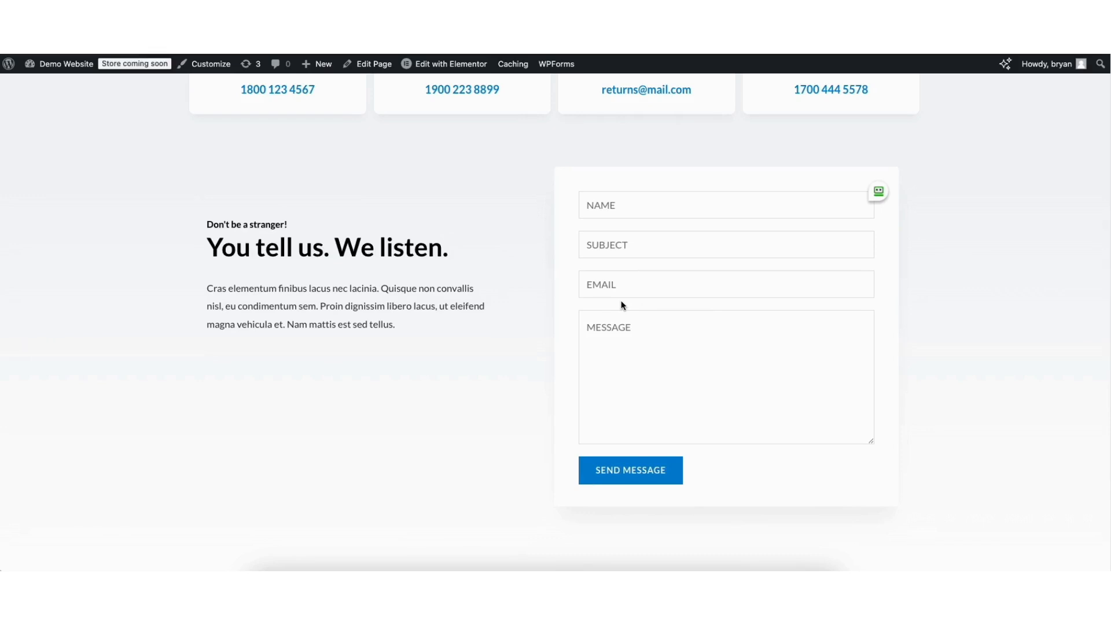
pyautogui.moveTo(57, 69)
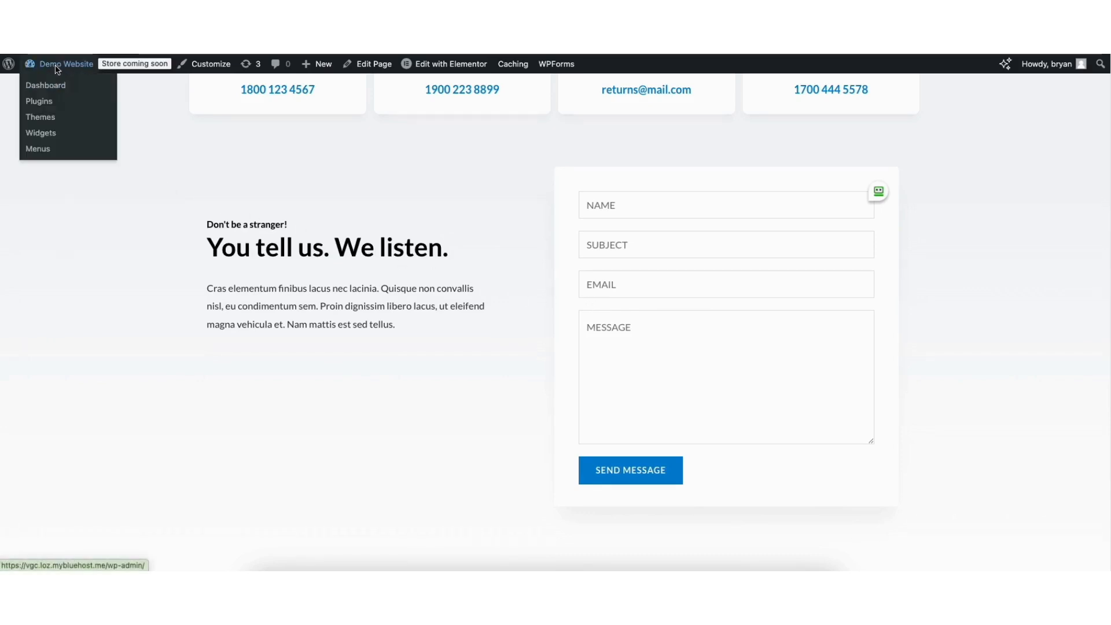
pyautogui.click(53, 86)
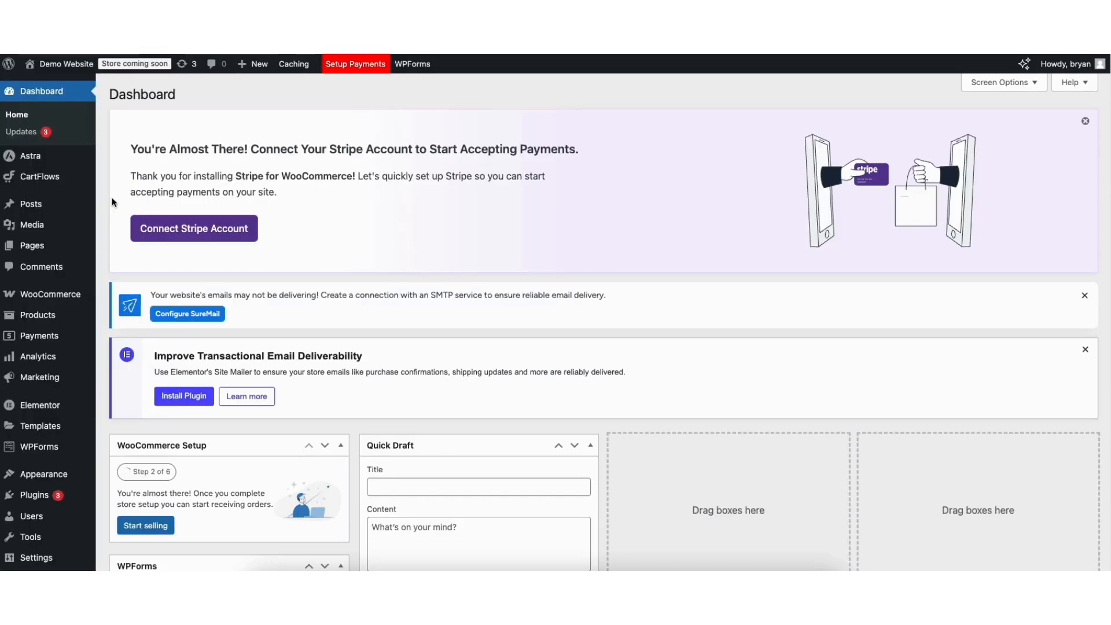
pyautogui.moveTo(34, 449)
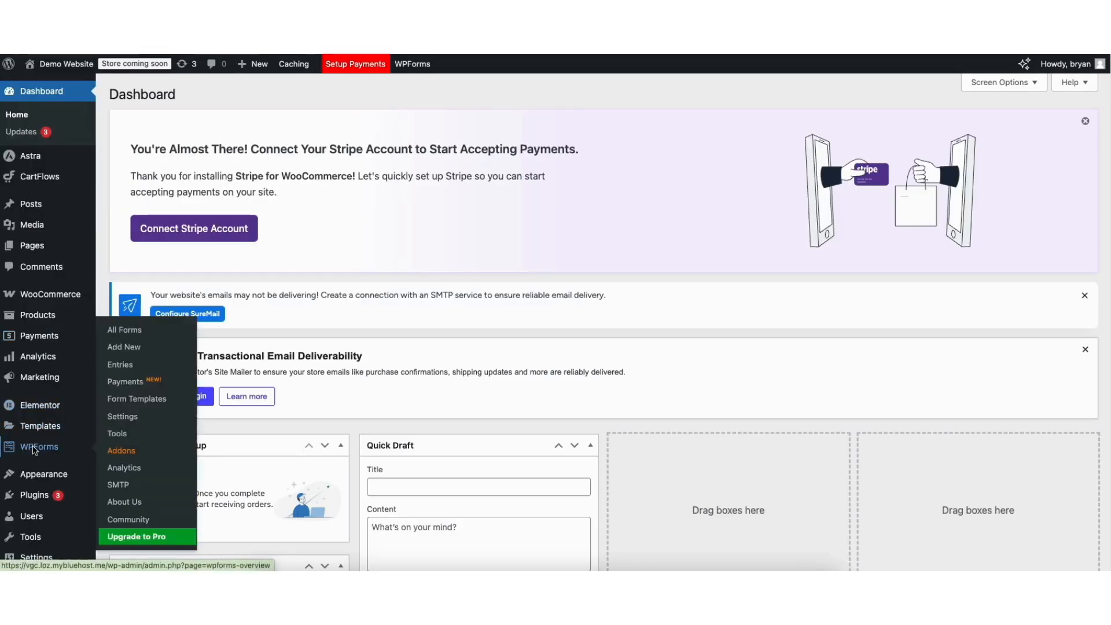
pyautogui.click(34, 447)
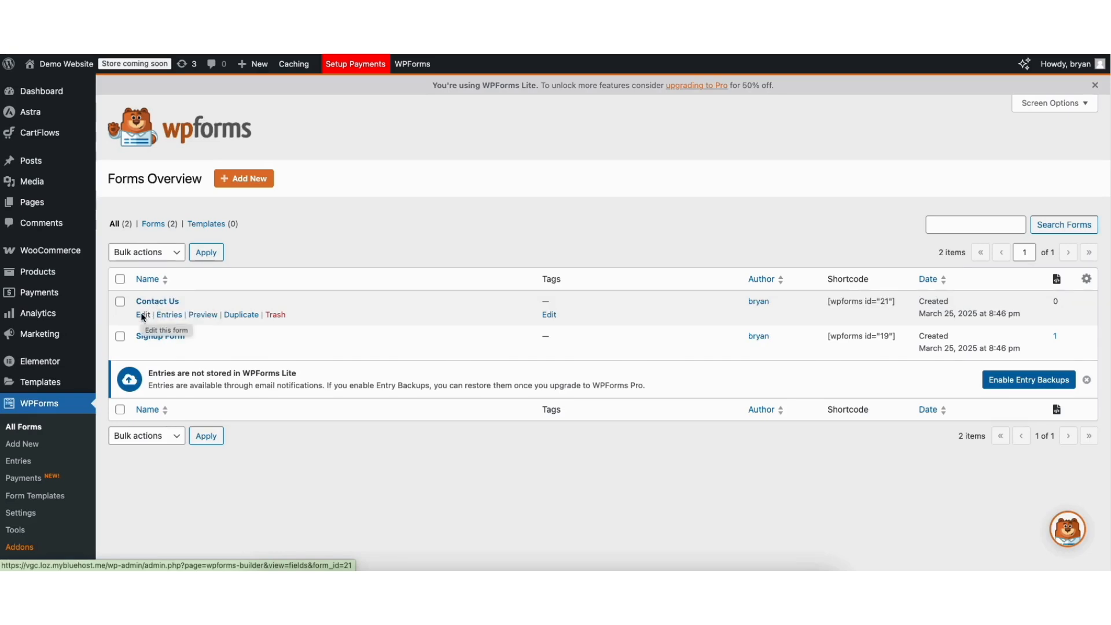
pyautogui.click(142, 315)
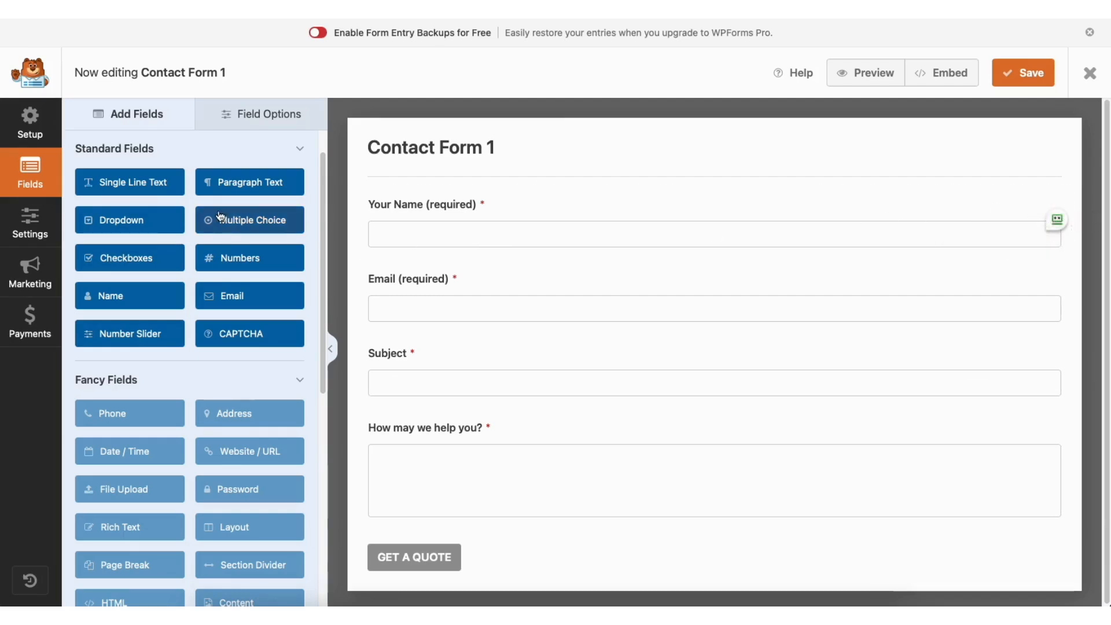
# - Add a Single Line Text field to the form between the Your Name and Email fields
pyautogui.moveTo(414, 203)
pyautogui.mouseDown()
pyautogui.moveTo(419, 295)
pyautogui.moveTo(416, 209)
pyautogui.mouseUp()
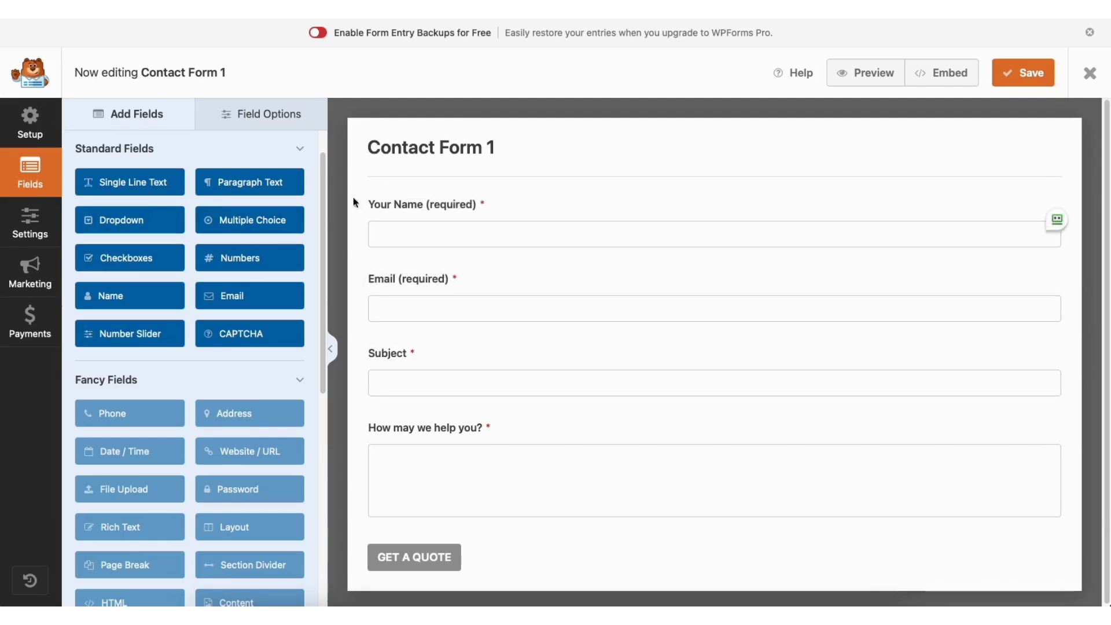
pyautogui.moveTo(144, 184); pyautogui.dragTo(434, 268)
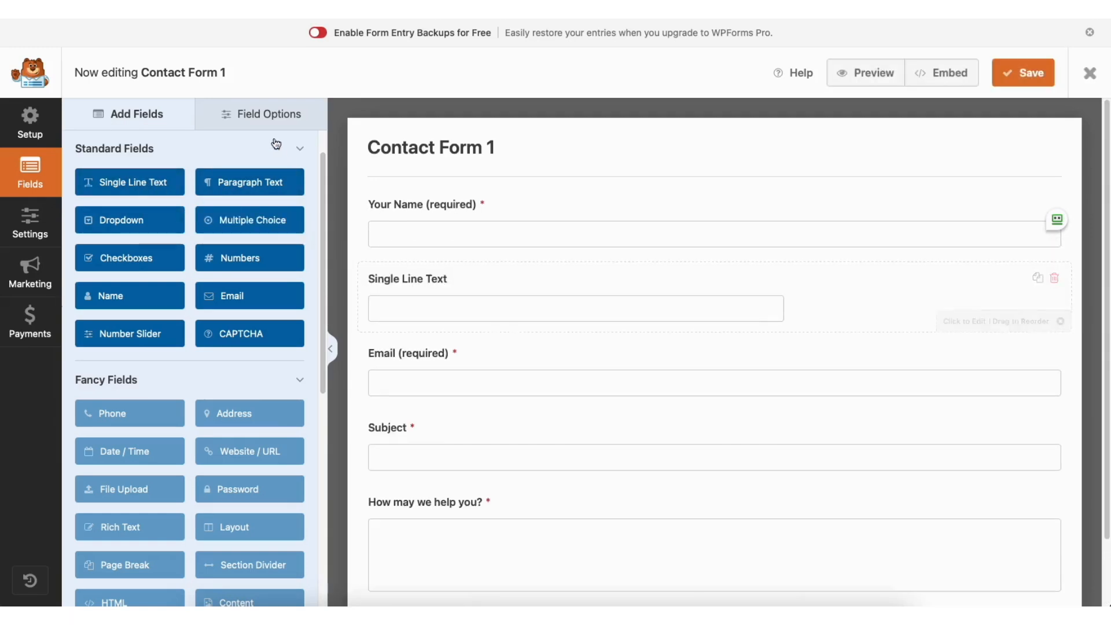
# - Turn the Your Name field's Required setting off and back on
pyautogui.click(257, 114)
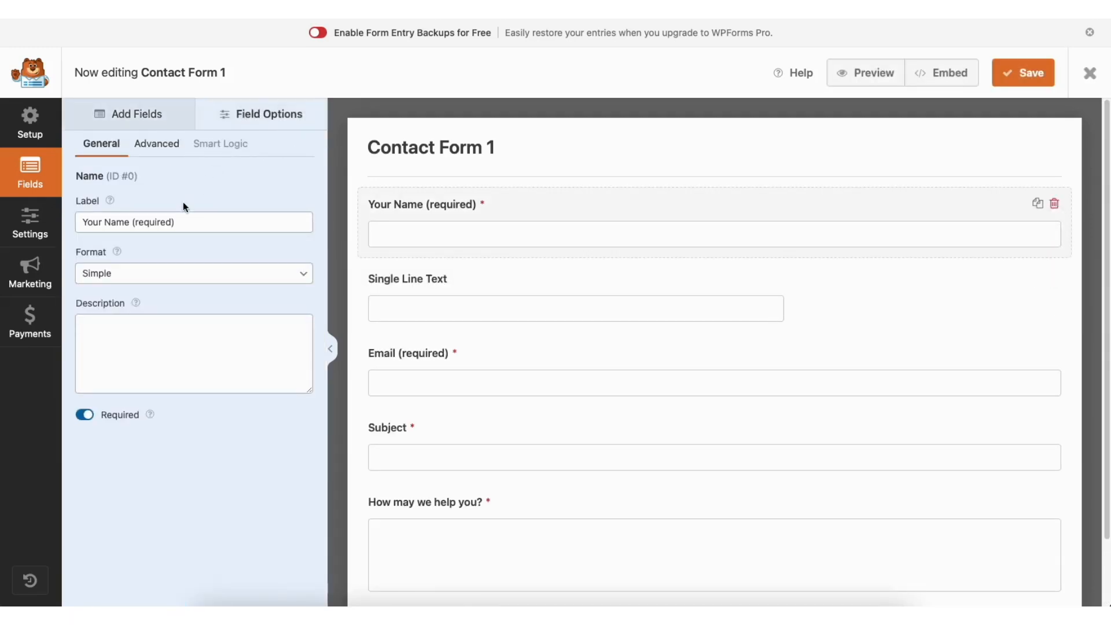
pyautogui.click(170, 222)
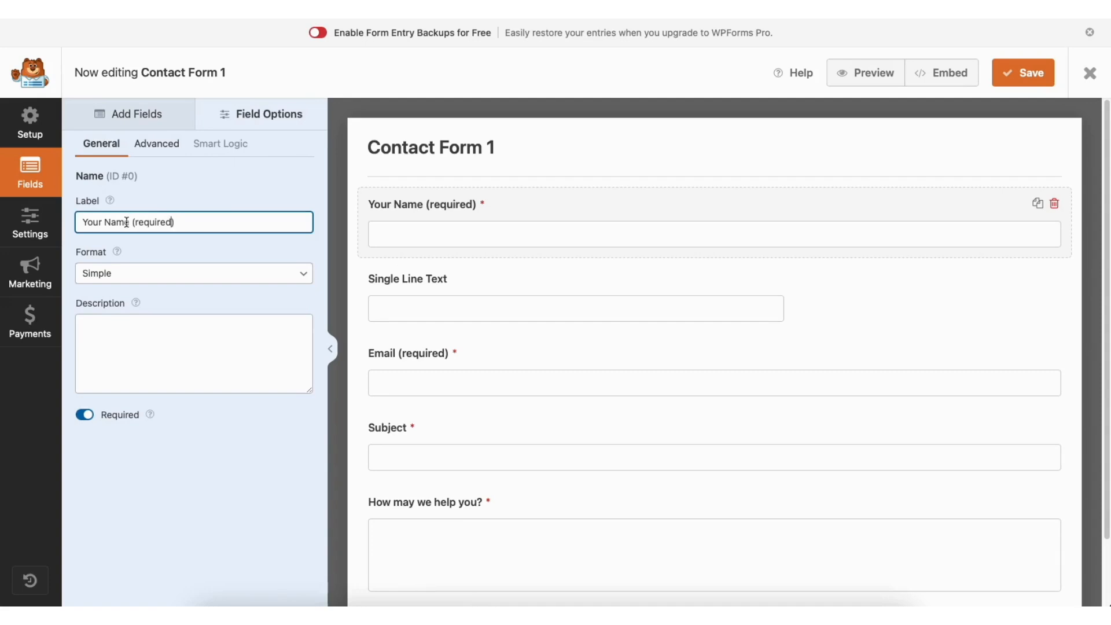
pyautogui.click(85, 414)
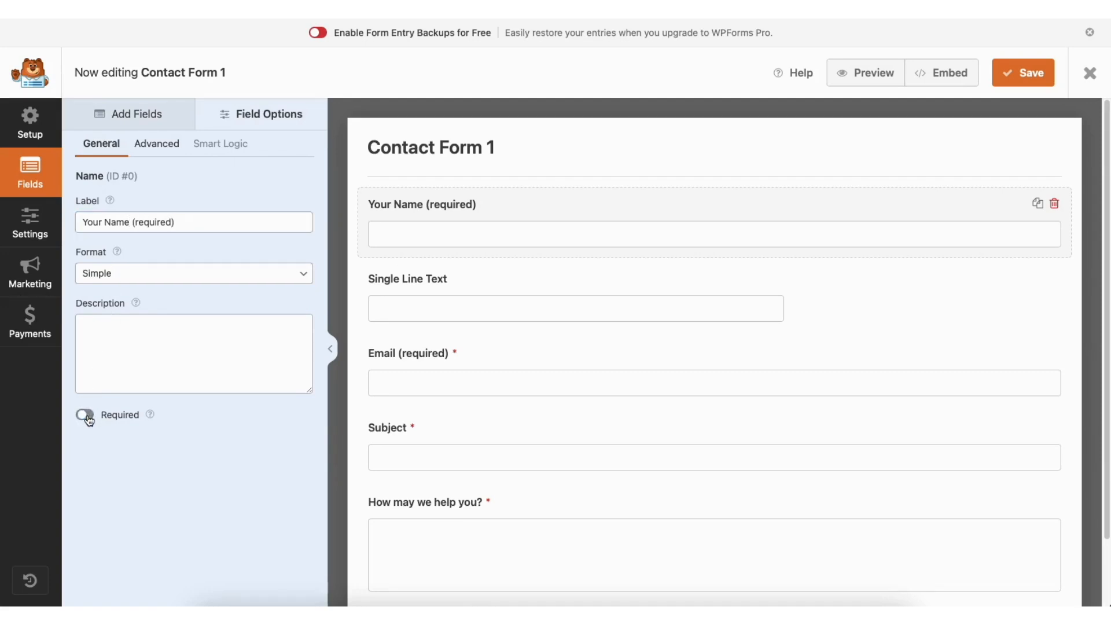
pyautogui.click(86, 415)
# - Examine the Your Name field's advanced options and its field size choices, keeping Large
pyautogui.click(171, 149)
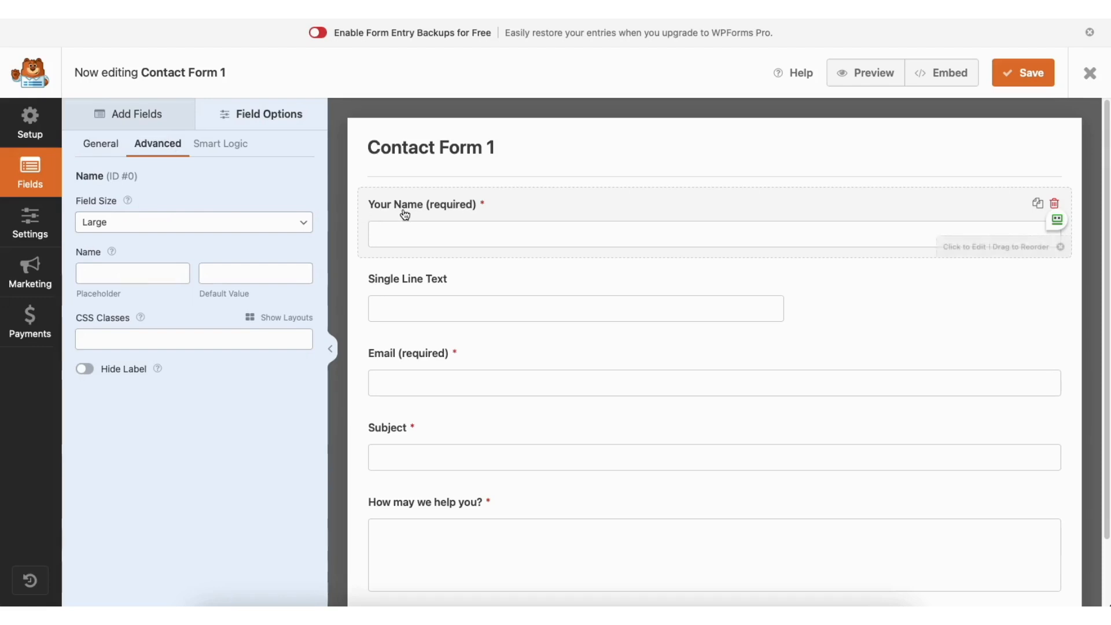
pyautogui.click(155, 224)
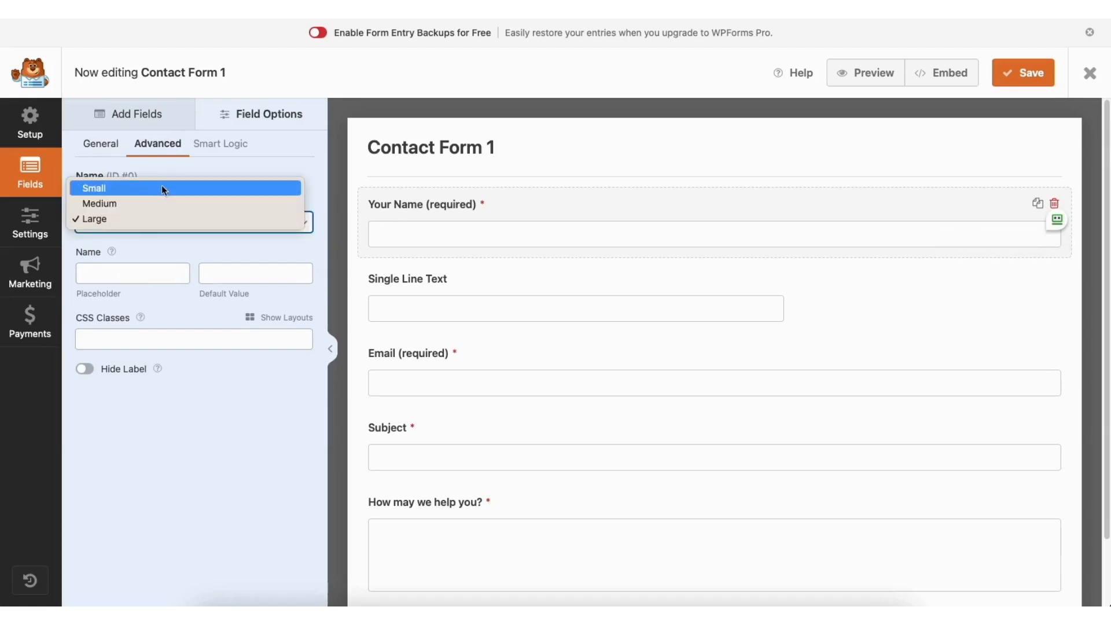
pyautogui.click(151, 215)
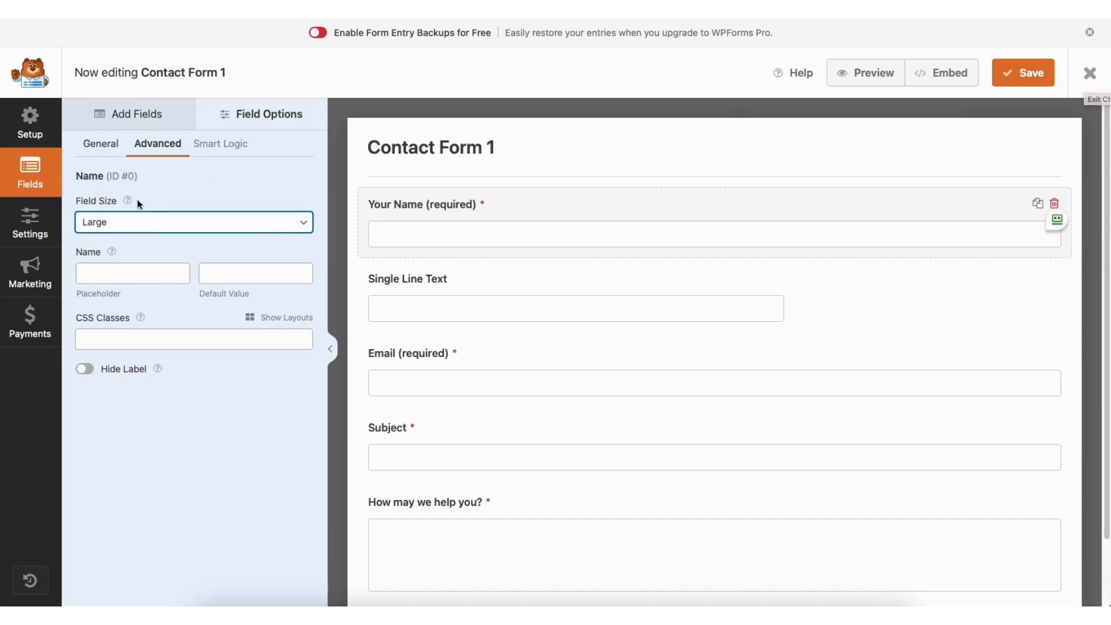
# - Review the form's general, spam protection, notification and confirmation settings
pyautogui.click(35, 220)
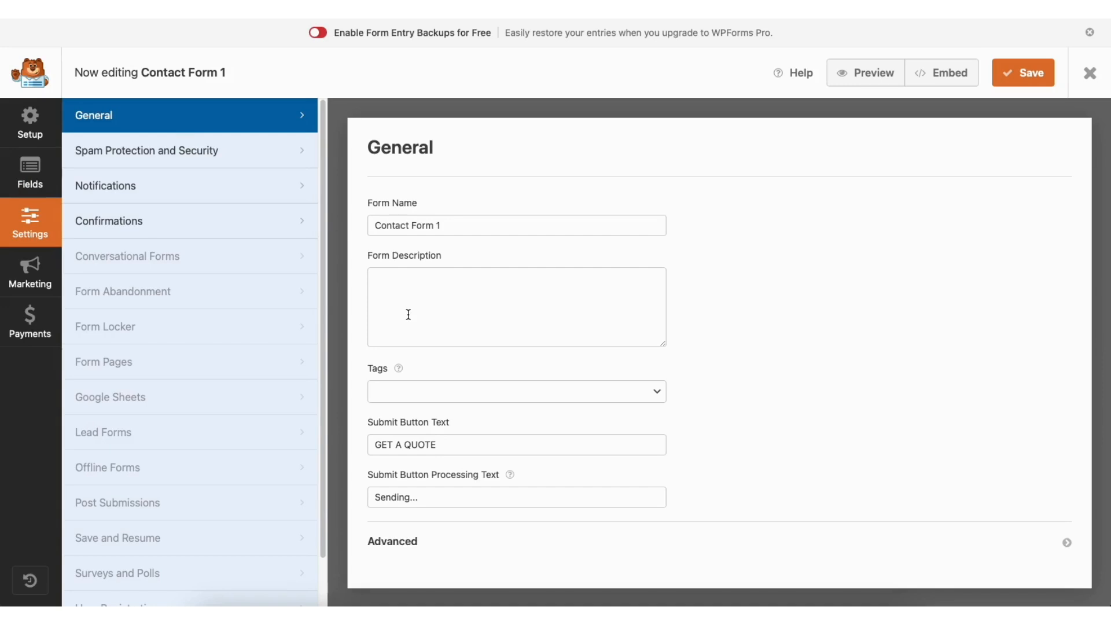
pyautogui.click(232, 152)
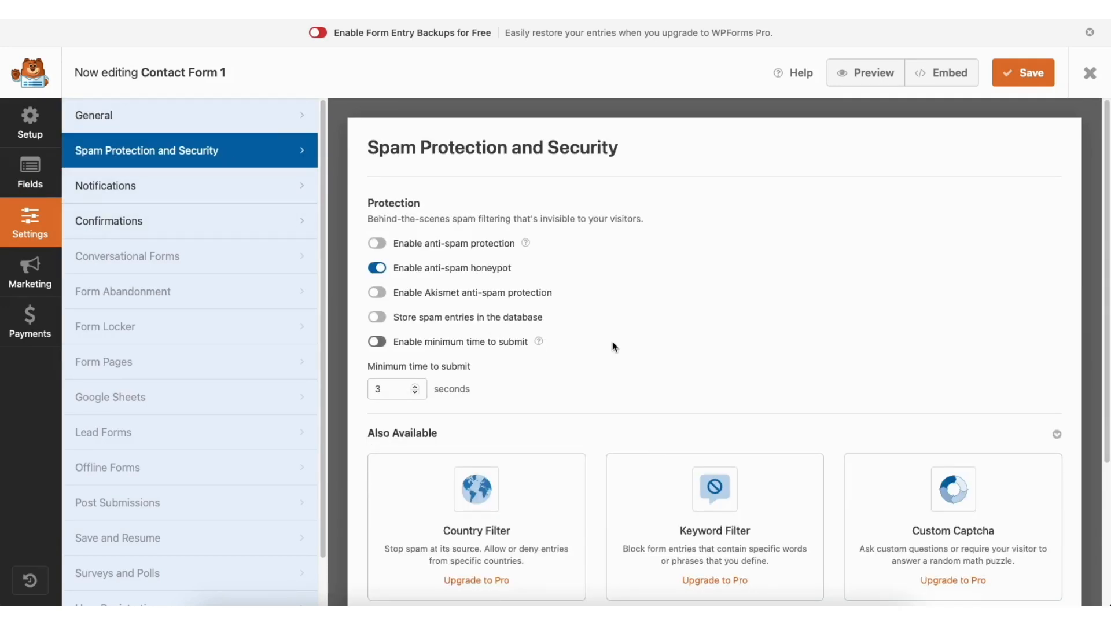
pyautogui.click(212, 190)
pyautogui.moveTo(1103, 196); pyautogui.dragTo(1109, 313)
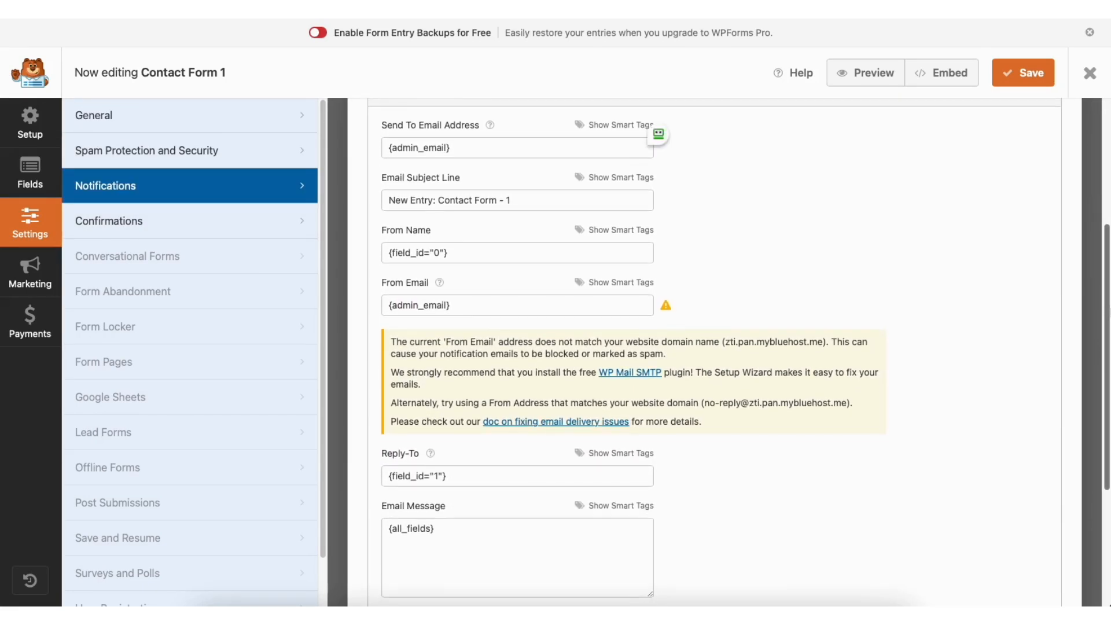
pyautogui.click(213, 221)
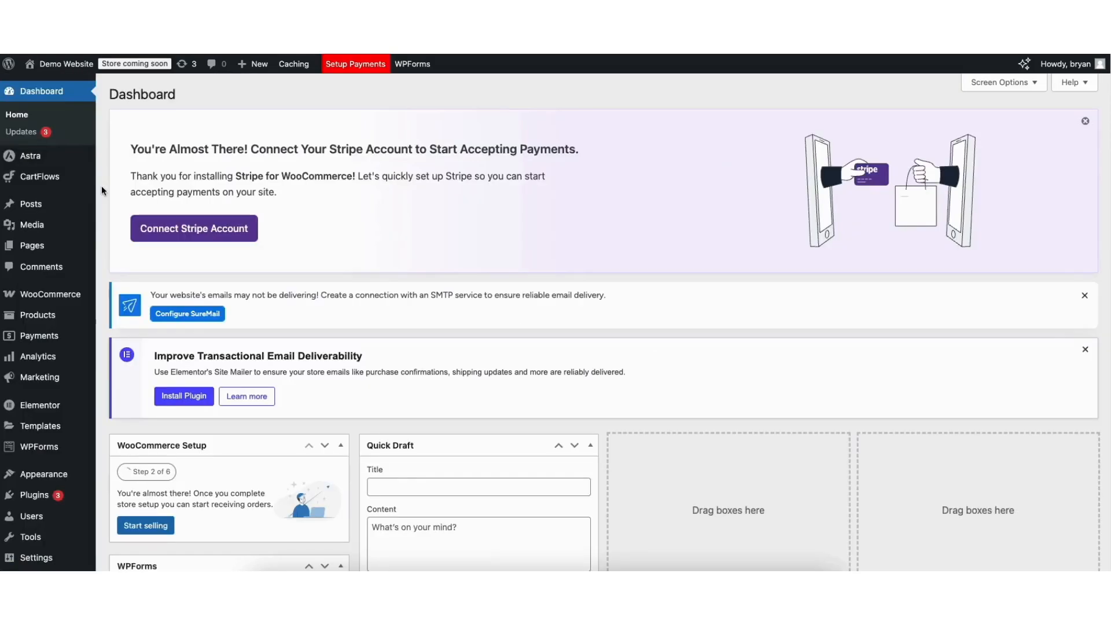
pyautogui.click(36, 450)
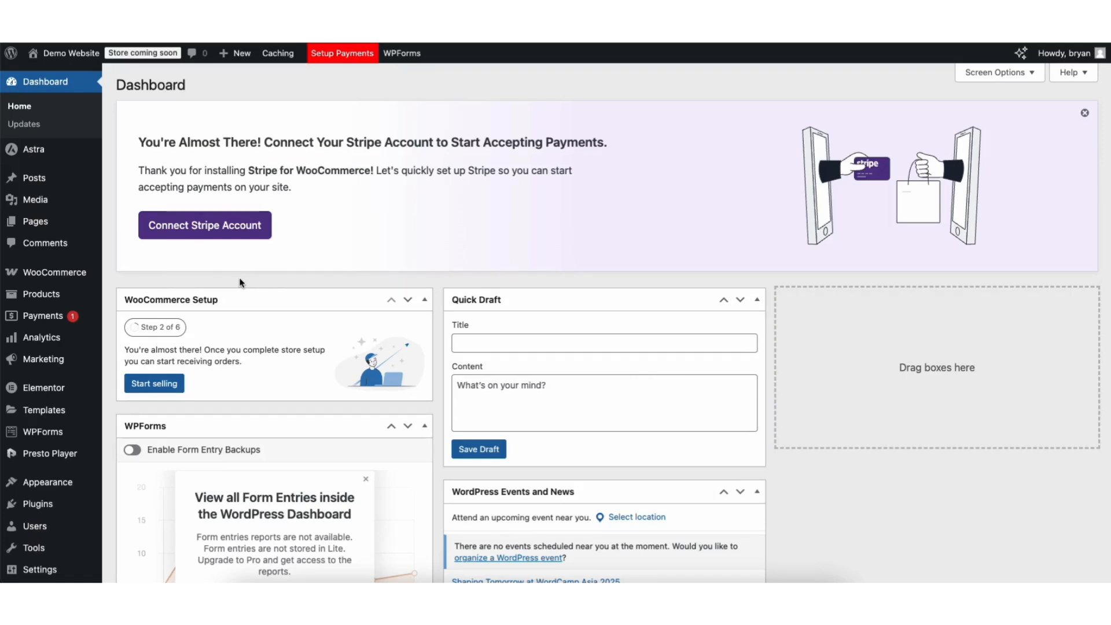
# - Start WooCommerce's guided store setup with data sharing unticked, and continue with "I'm just starting my business"
pyautogui.moveTo(26, 277)
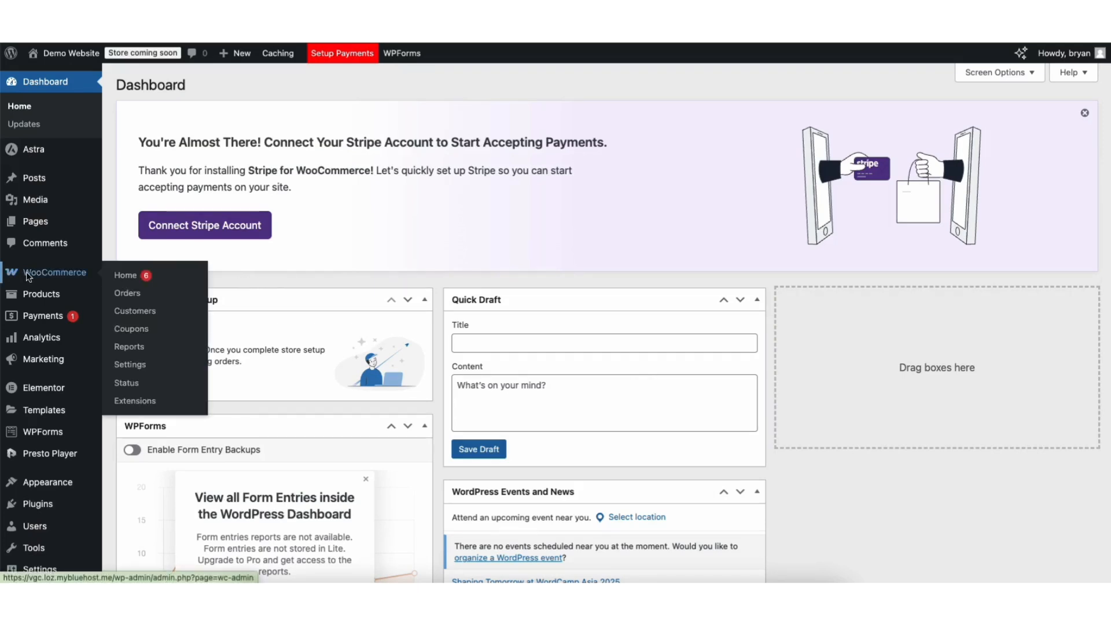
pyautogui.click(56, 274)
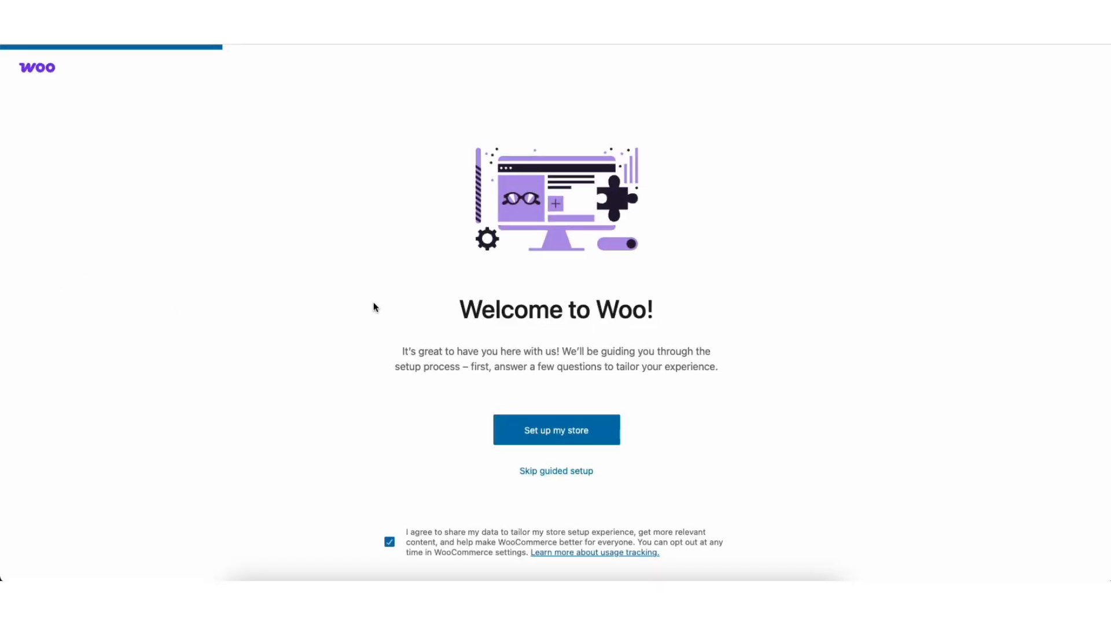
pyautogui.click(390, 544)
pyautogui.click(523, 431)
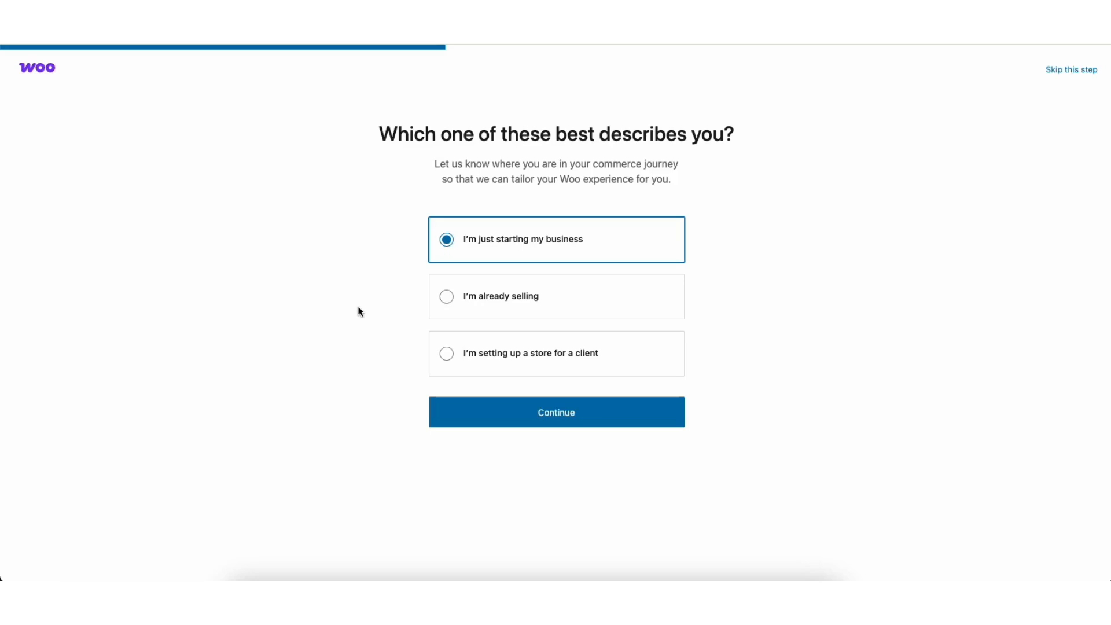
pyautogui.click(496, 413)
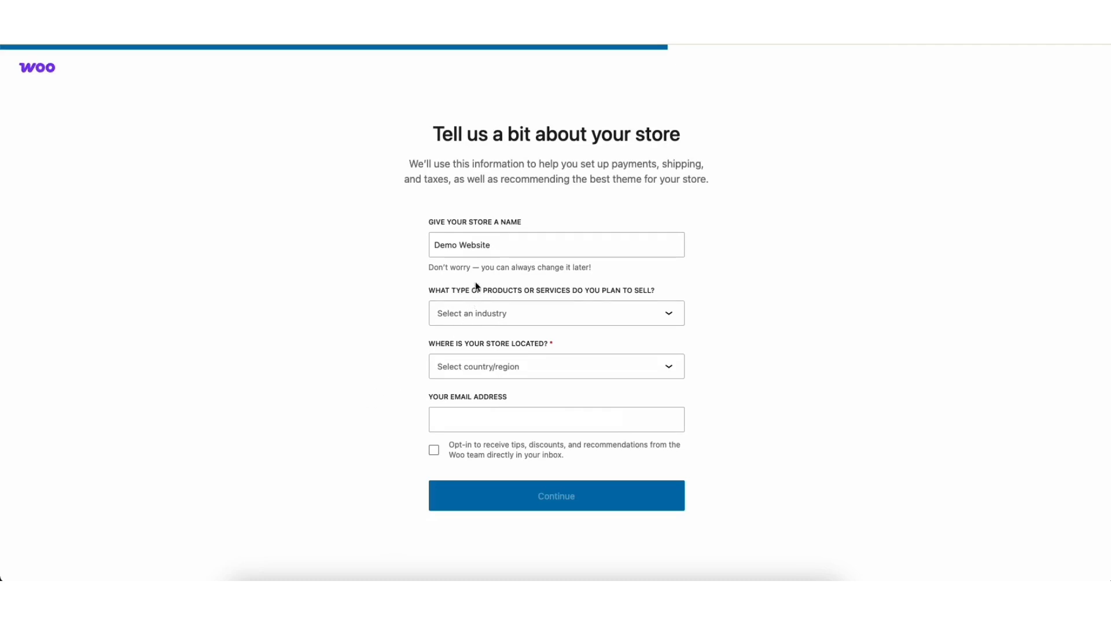
# - Set the store's industry to Other and its location to United States (US) — Missouri, and continue the setup
pyautogui.click(496, 314)
pyautogui.moveTo(681, 344); pyautogui.dragTo(682, 404)
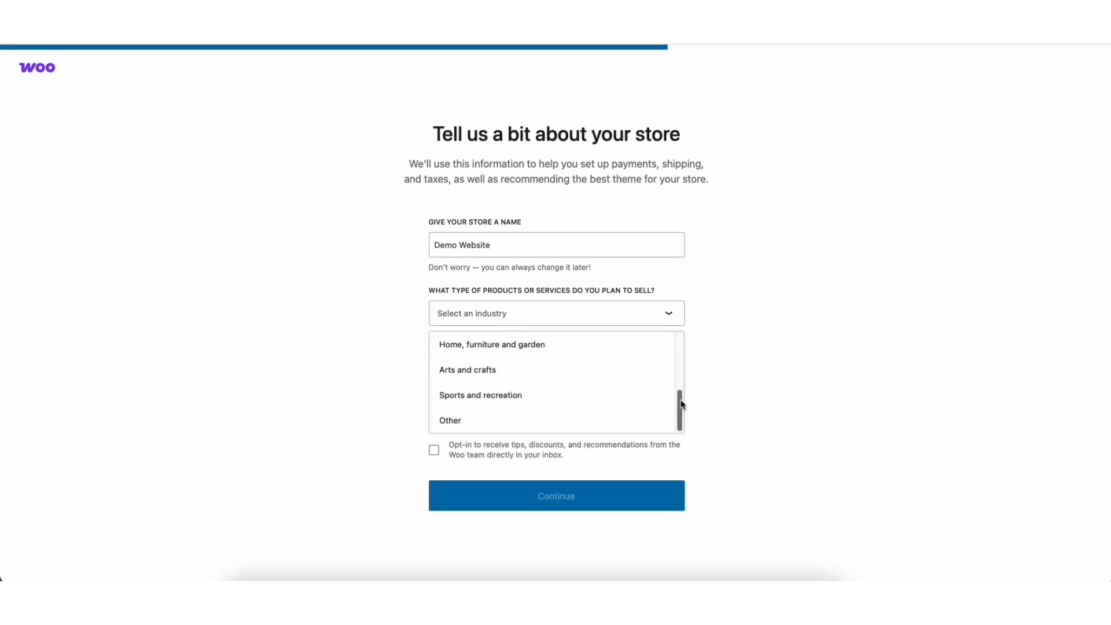
pyautogui.click(476, 420)
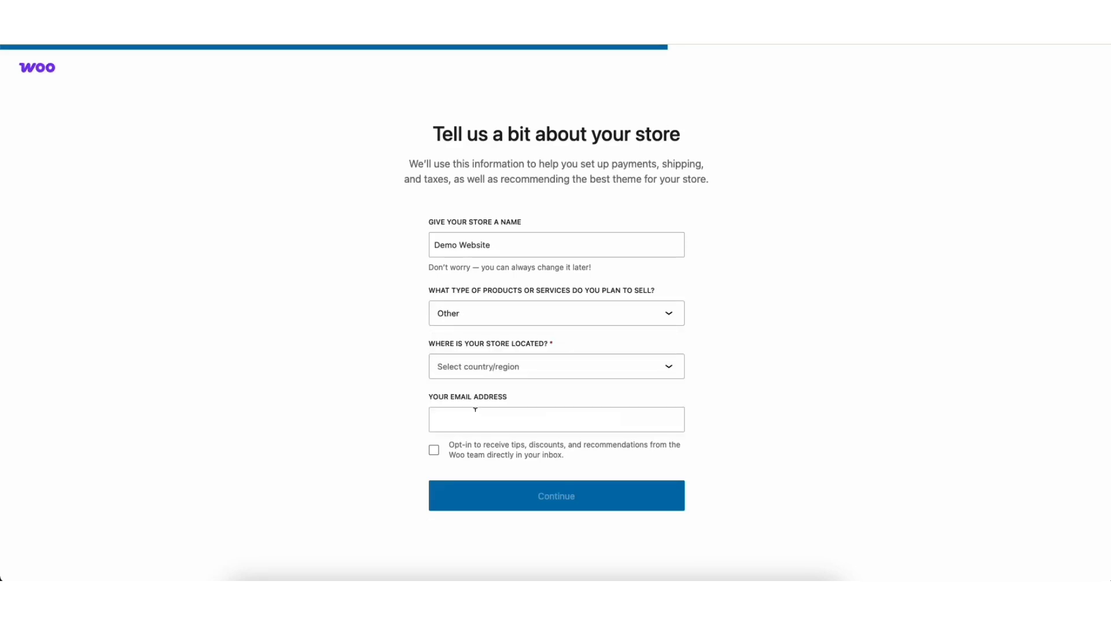
pyautogui.click(482, 368)
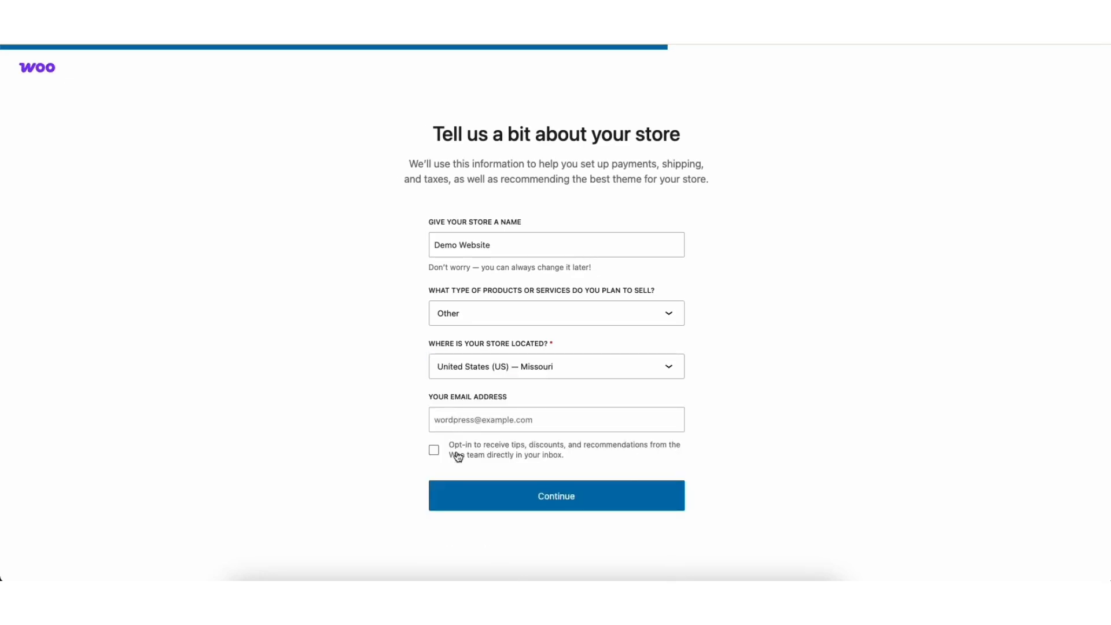
pyautogui.click(469, 504)
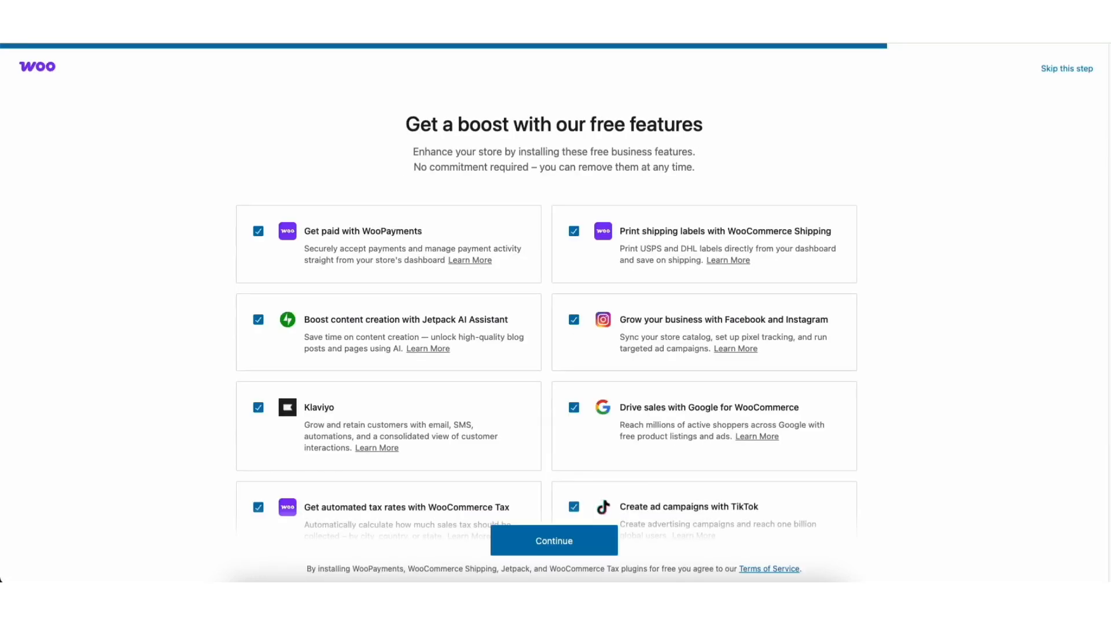
# - Review the free business features offered in the store setup, keep all of them ticked, and continue
pyautogui.scroll(-2, 555, 289)
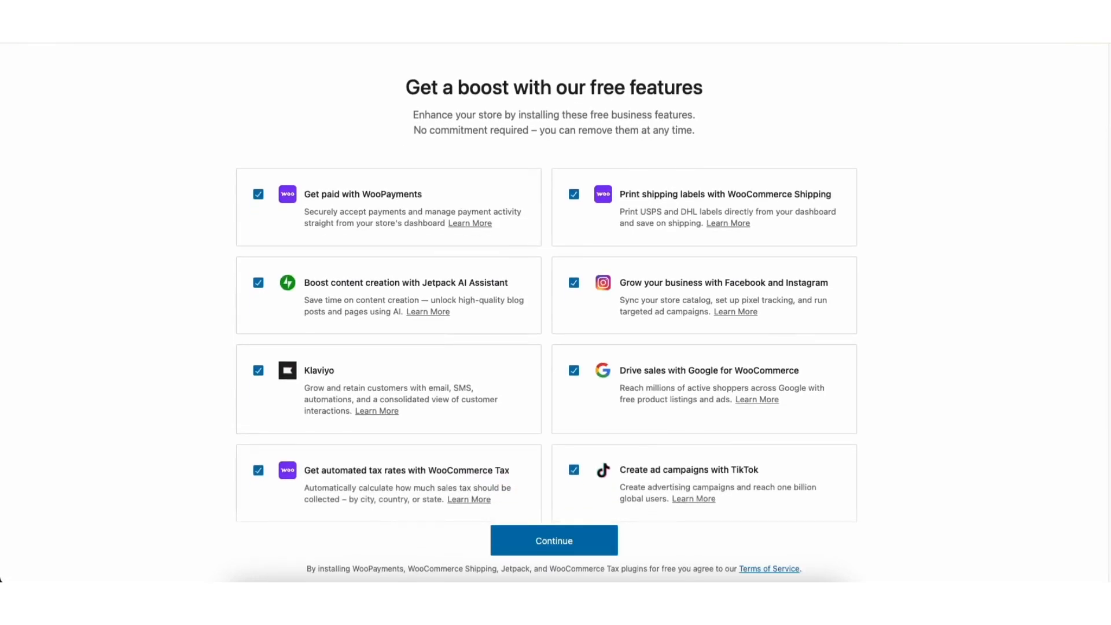
pyautogui.scroll(-2, 547, 290)
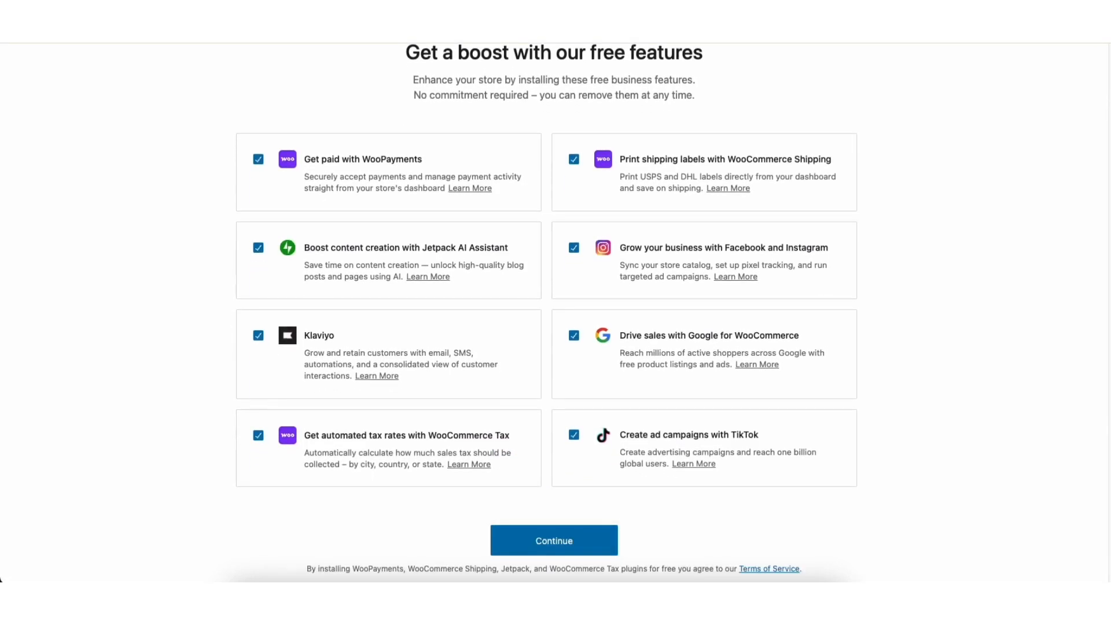
pyautogui.scroll(4, 1088, 75)
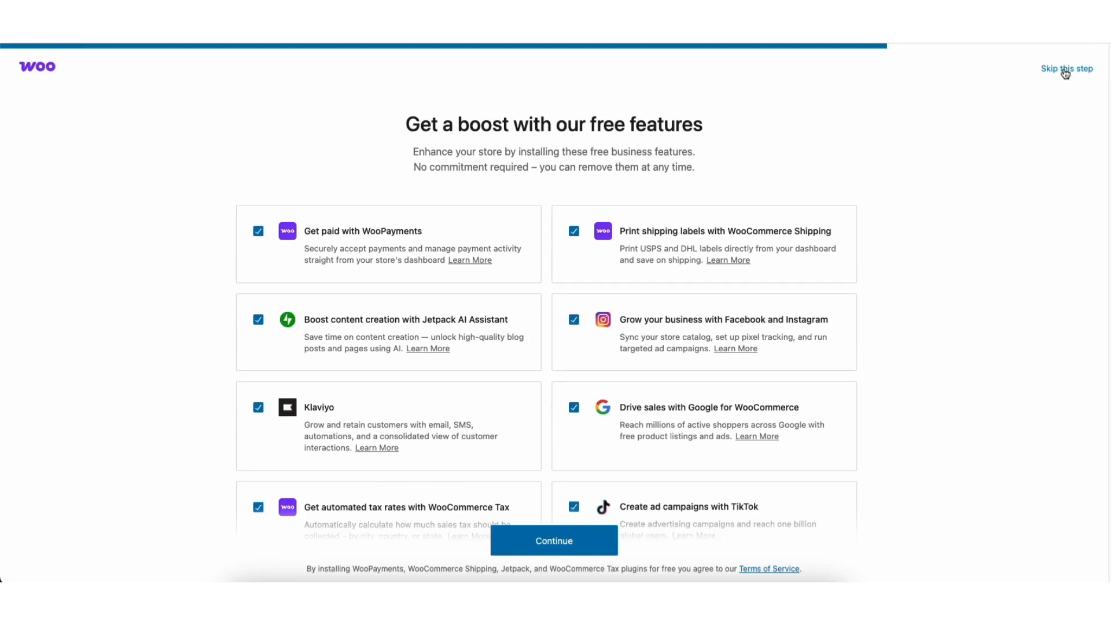
pyautogui.click(574, 232)
pyautogui.click(573, 233)
pyautogui.click(573, 322)
pyautogui.click(573, 321)
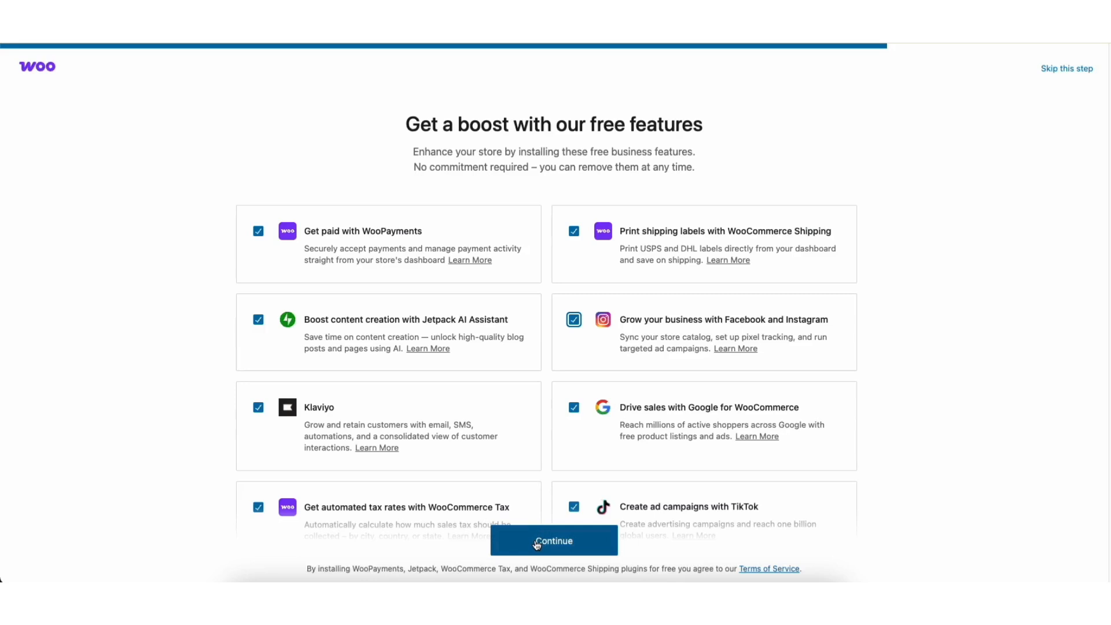
pyautogui.click(537, 544)
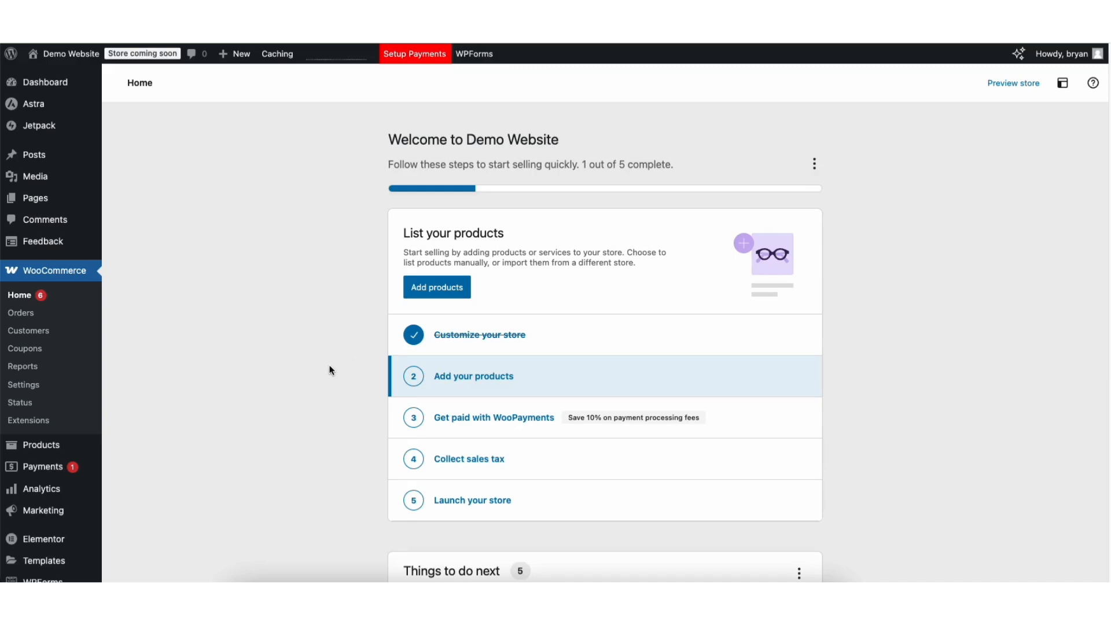
# - Add a new product named "Demo Ecommerce Product" and paste in its description beginning "Discover the versatility and quality of our Demo E-Commerce Product"
pyautogui.moveTo(47, 449)
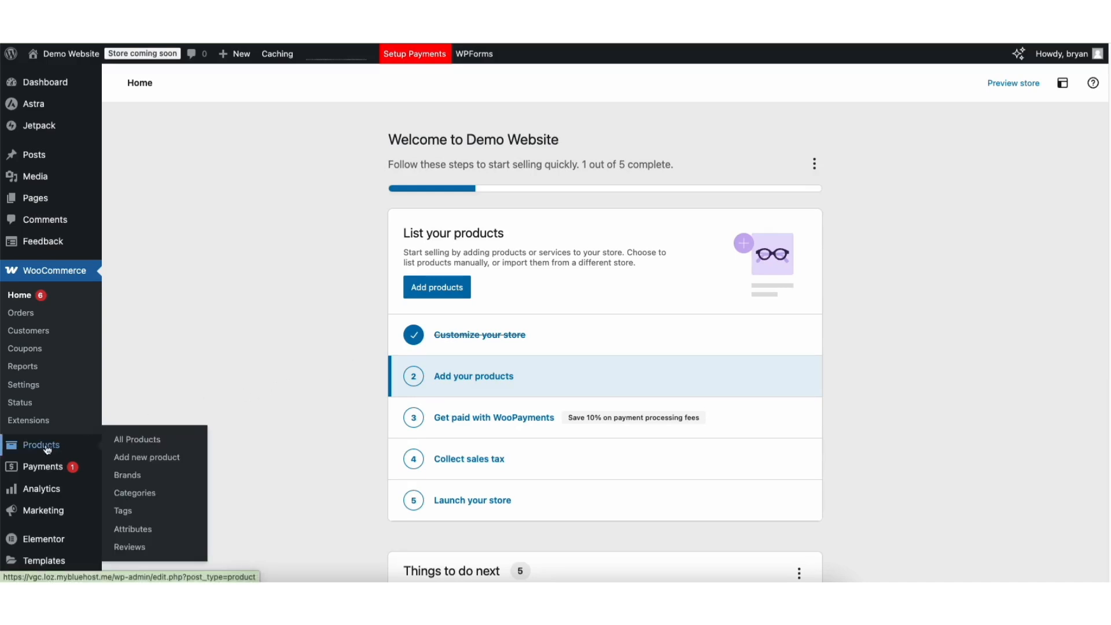
pyautogui.click(154, 459)
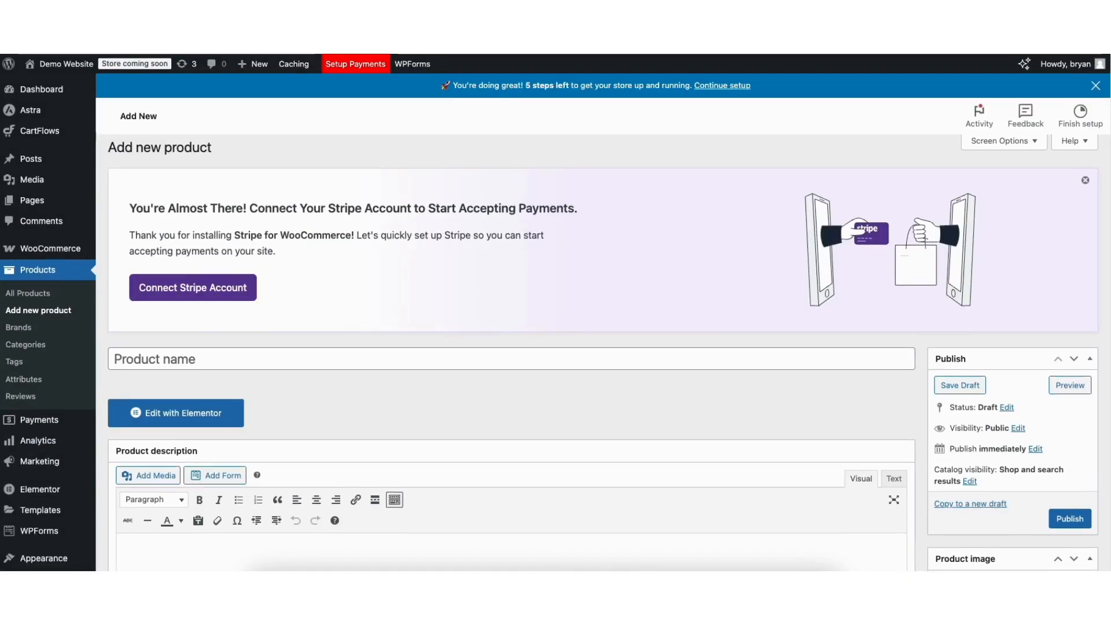
pyautogui.scroll(-5, 496, 196)
pyautogui.click(221, 208)
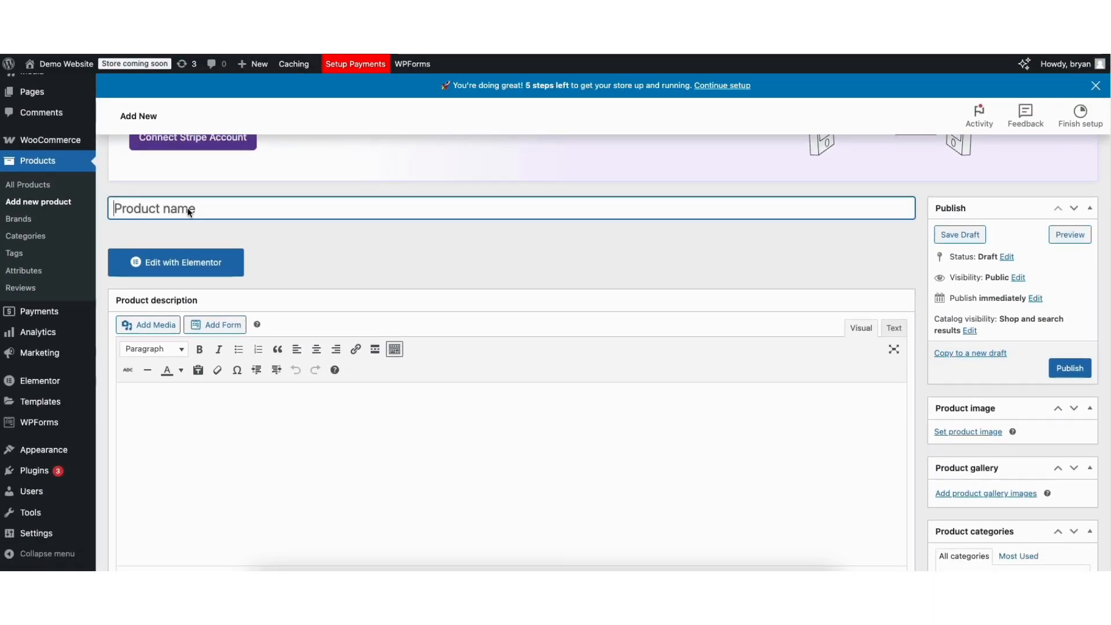
pyautogui.write('Demo Ecommerce Product')
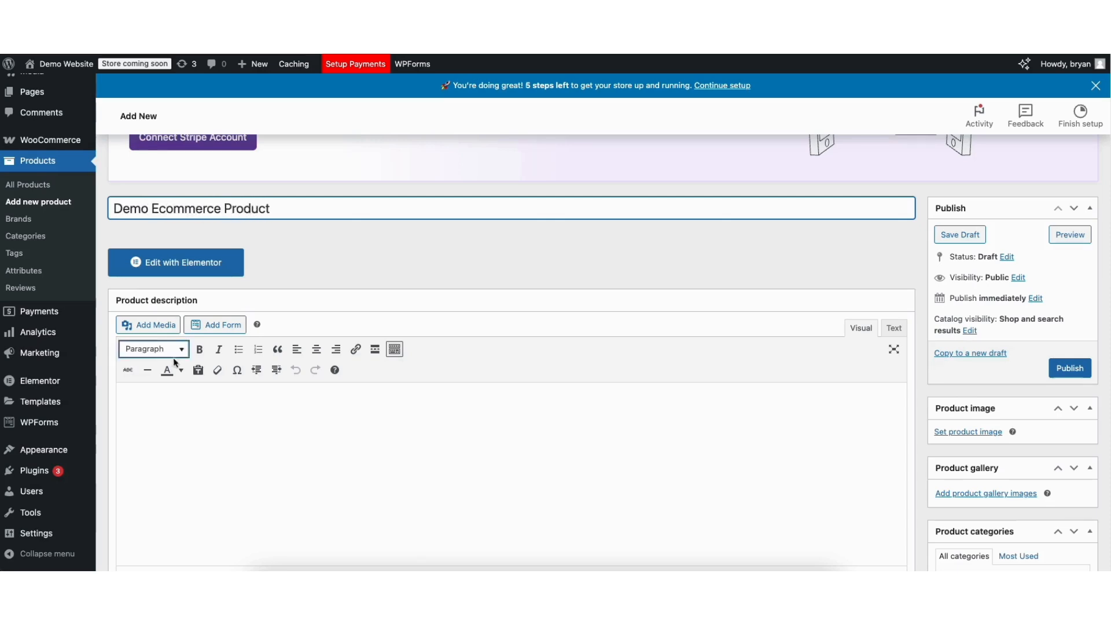
pyautogui.click(151, 396)
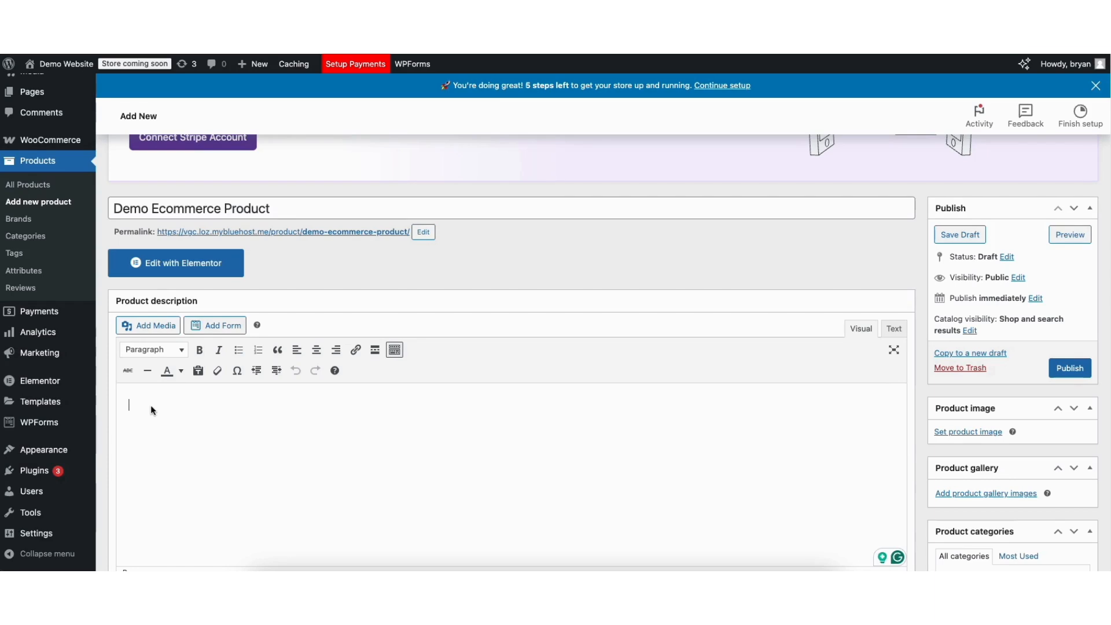
pyautogui.write("Discover the versatility and quality of our Demo E-Commerce Product — designed to meet your everyday needs. Whether you're looking for functionality, durability, or style, this product delivers exceptional performance. Premium Quality: Made from high-grade materials to ensure long-lasting use. Sleek Design: Modern and minimalistic to complement any environment. Multi-Purpose Use: Ideal for a variety of applications, making it a must-have. Easy to Use: User-friendly features ensure a seamless experience. Perfect for personal or professional use, the Demo E-Commerce Product is a reliable solution that guarantees satisfaction. Elevate your lifestyle today!")
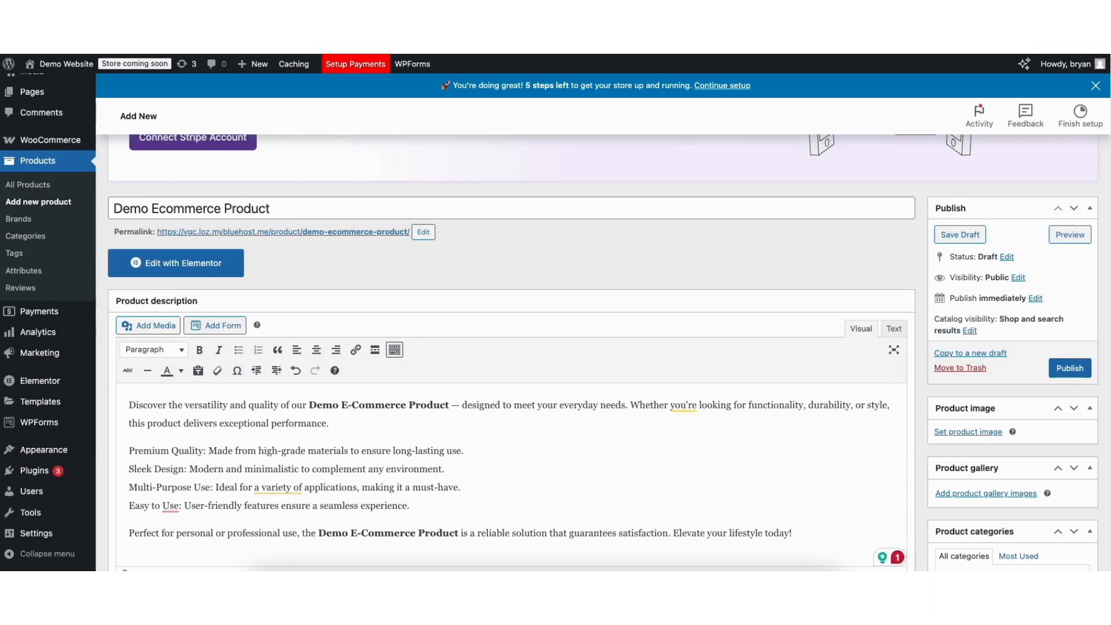
# - Set the product image to the purple-blue "thankful" T-shirt picture, tshirt1-2.jpg, from the media library
pyautogui.scroll(-3, 986, 314)
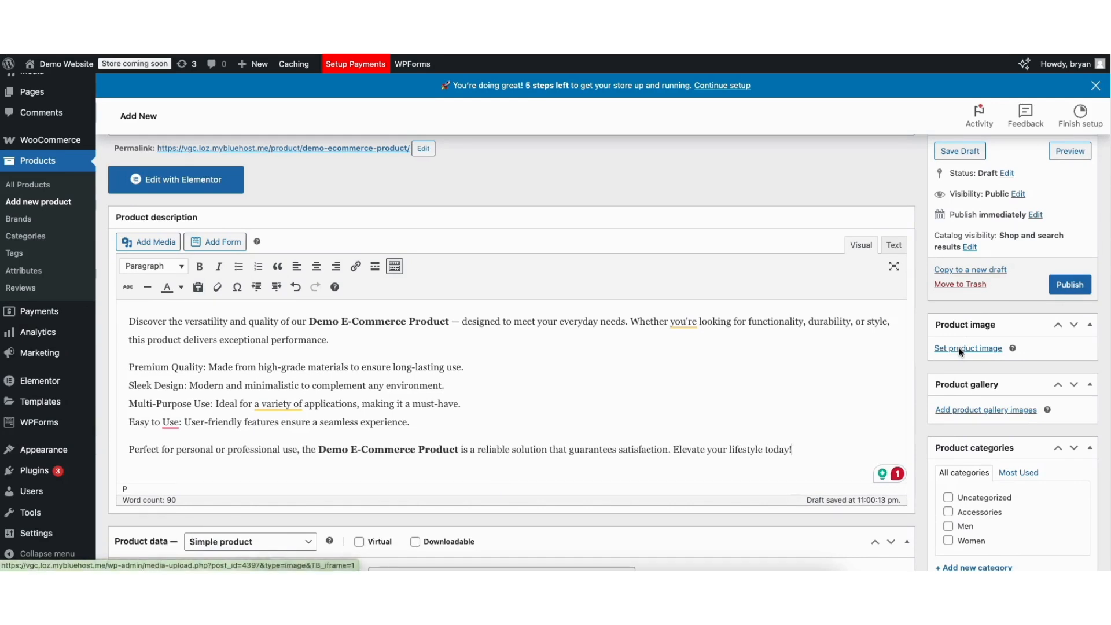
pyautogui.click(960, 351)
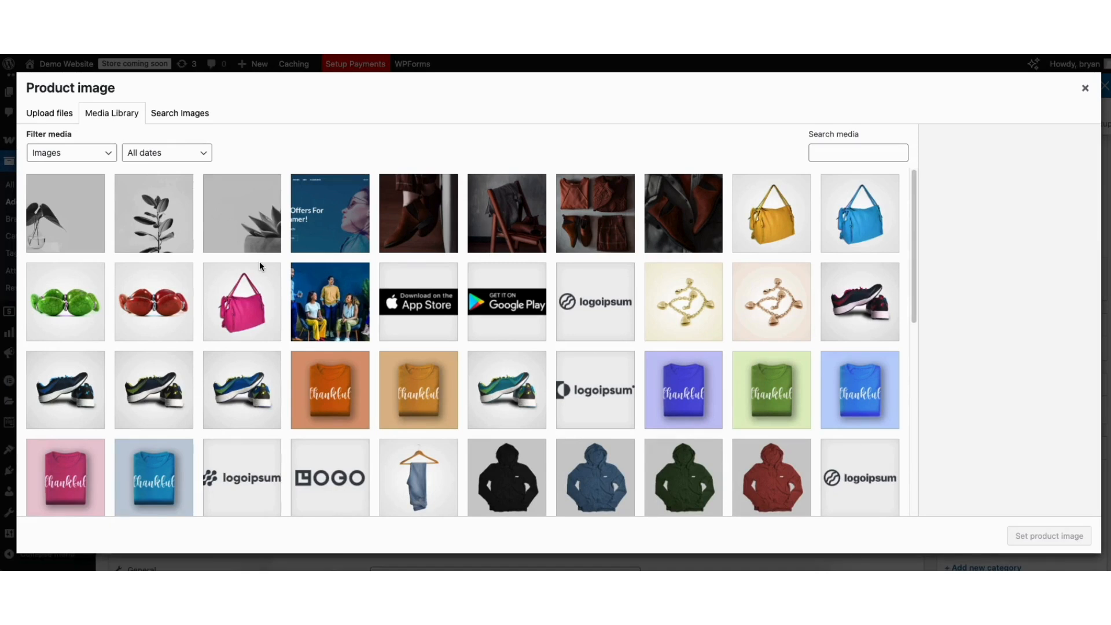
pyautogui.click(36, 112)
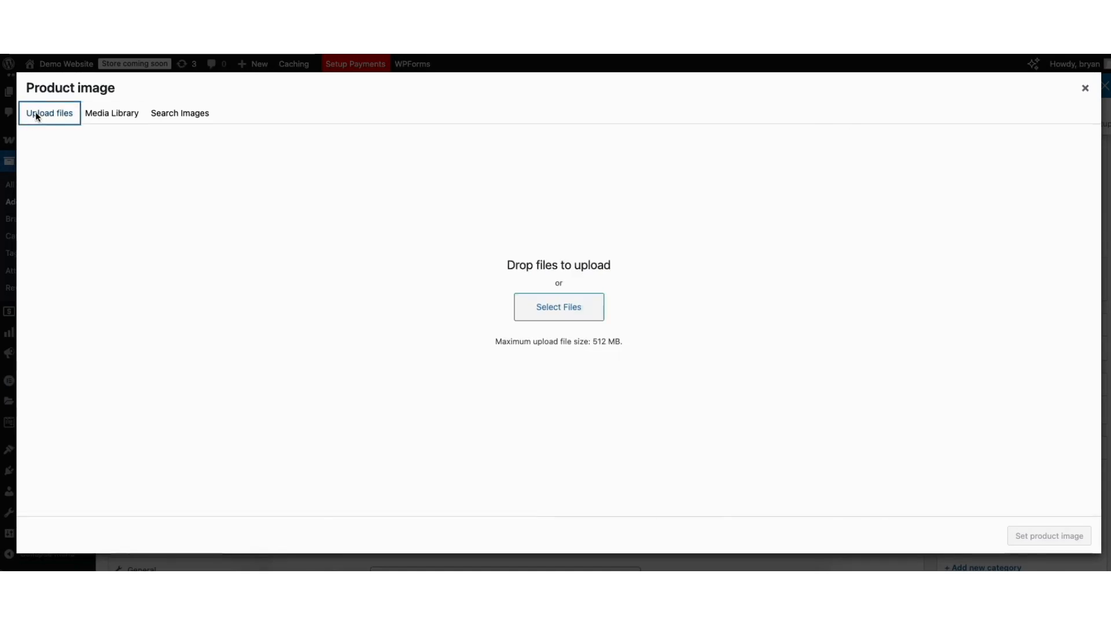
pyautogui.click(106, 115)
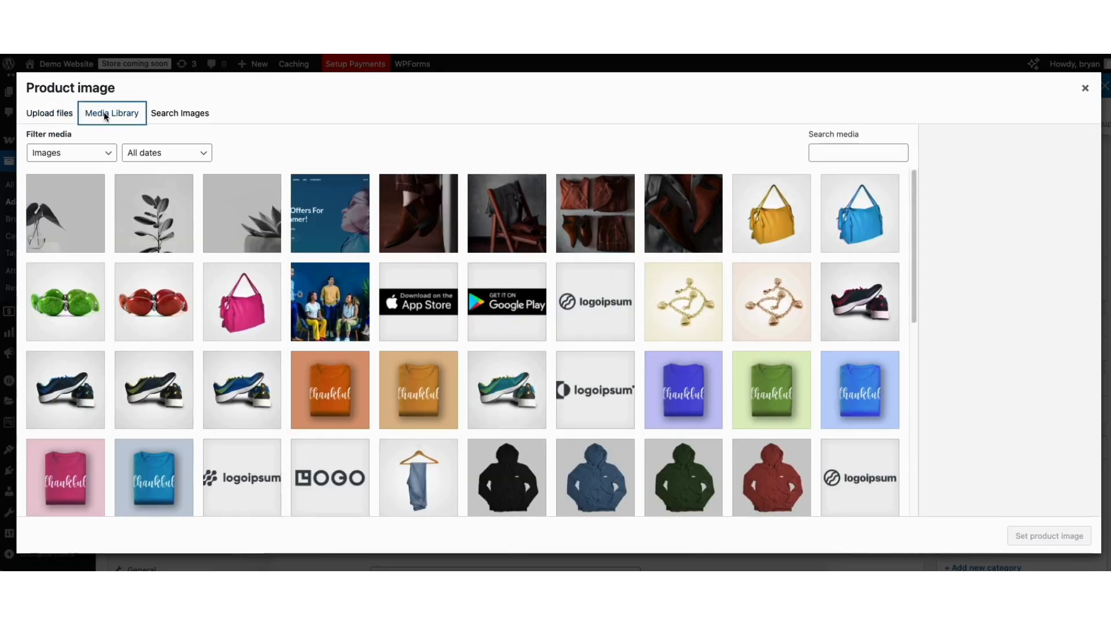
pyautogui.click(673, 386)
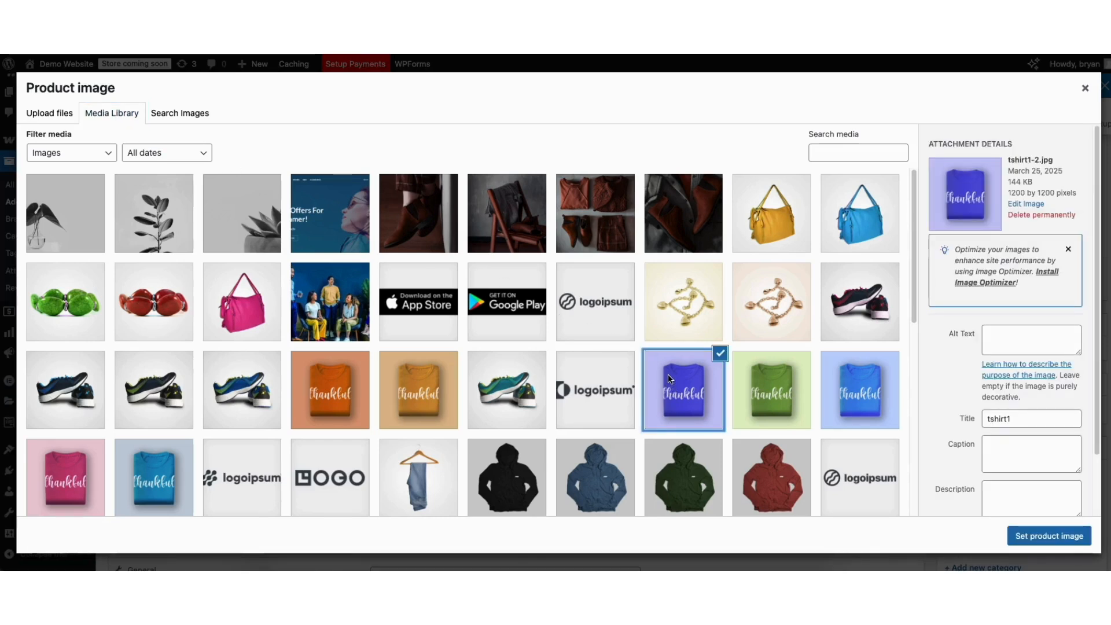
pyautogui.click(1030, 538)
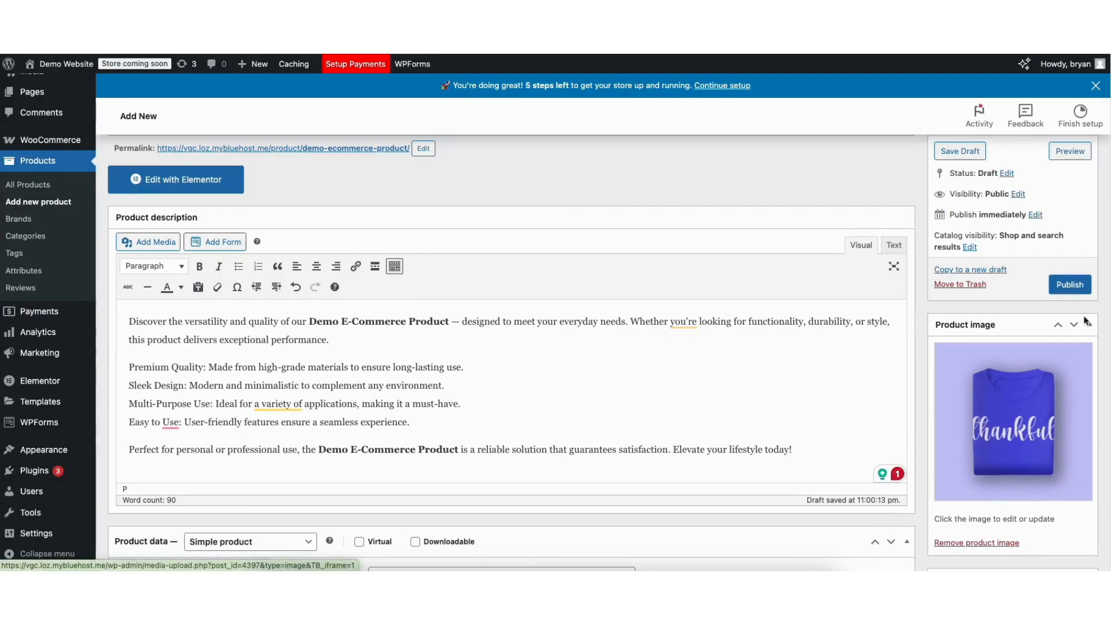
# - Add the tan "thankful" T-shirt picture, tshirt6-2.jpg, from the media library to the product gallery
pyautogui.scroll(-5, 372, 312)
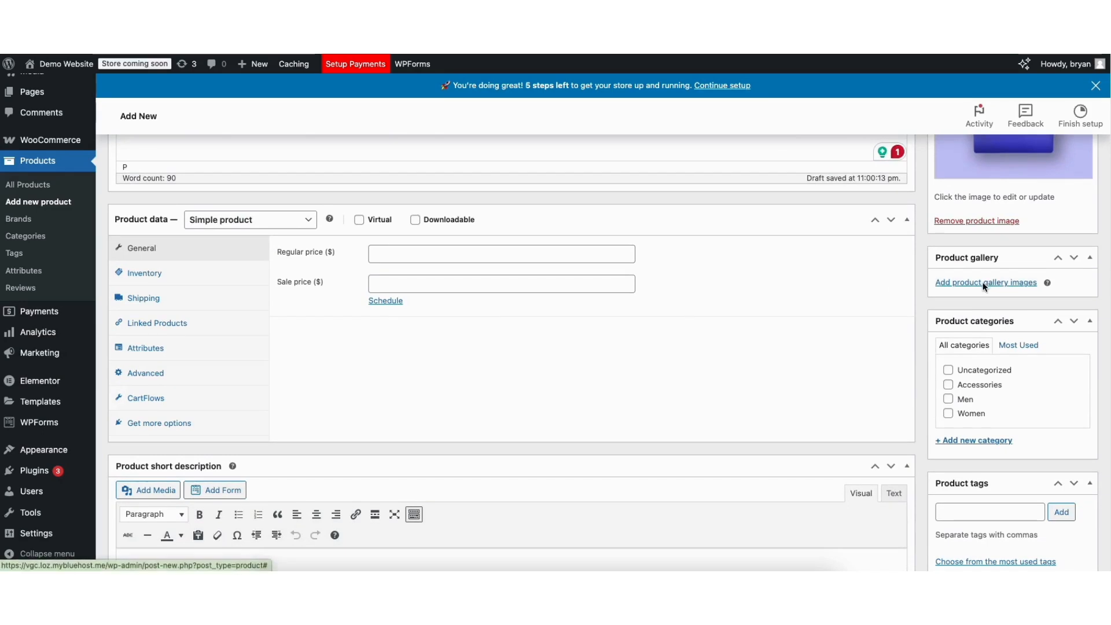
pyautogui.click(984, 286)
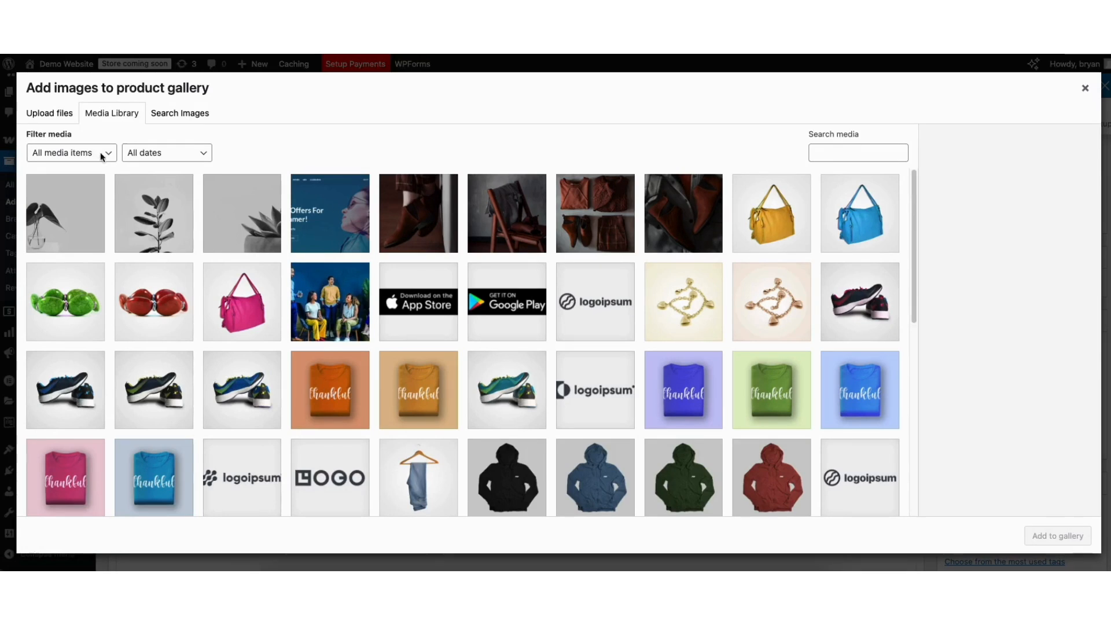
pyautogui.click(68, 114)
pyautogui.click(102, 110)
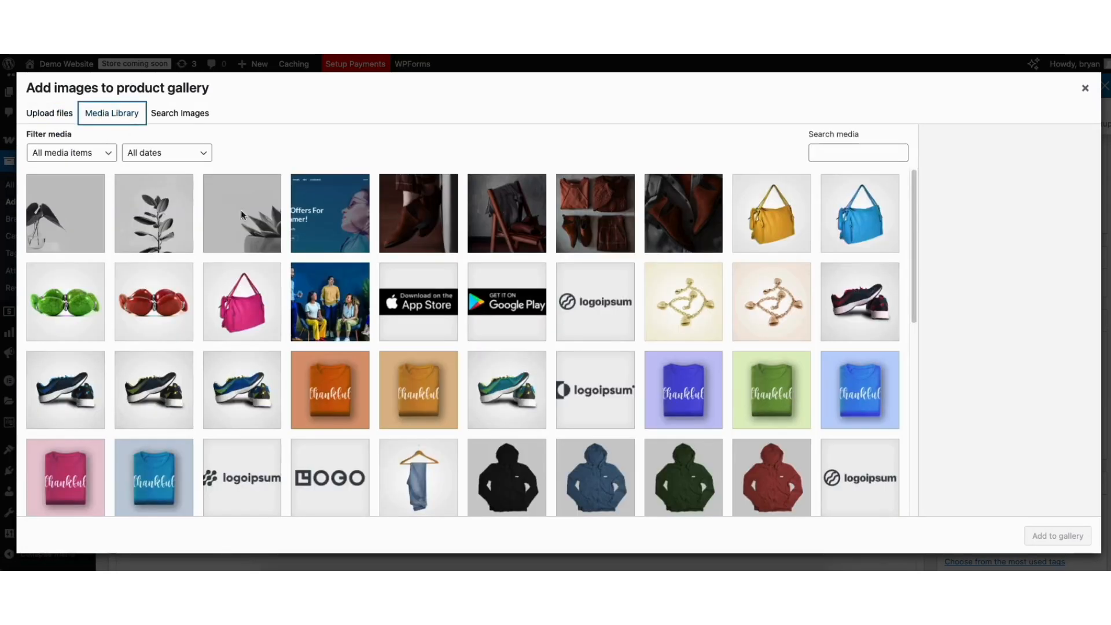
pyautogui.click(423, 398)
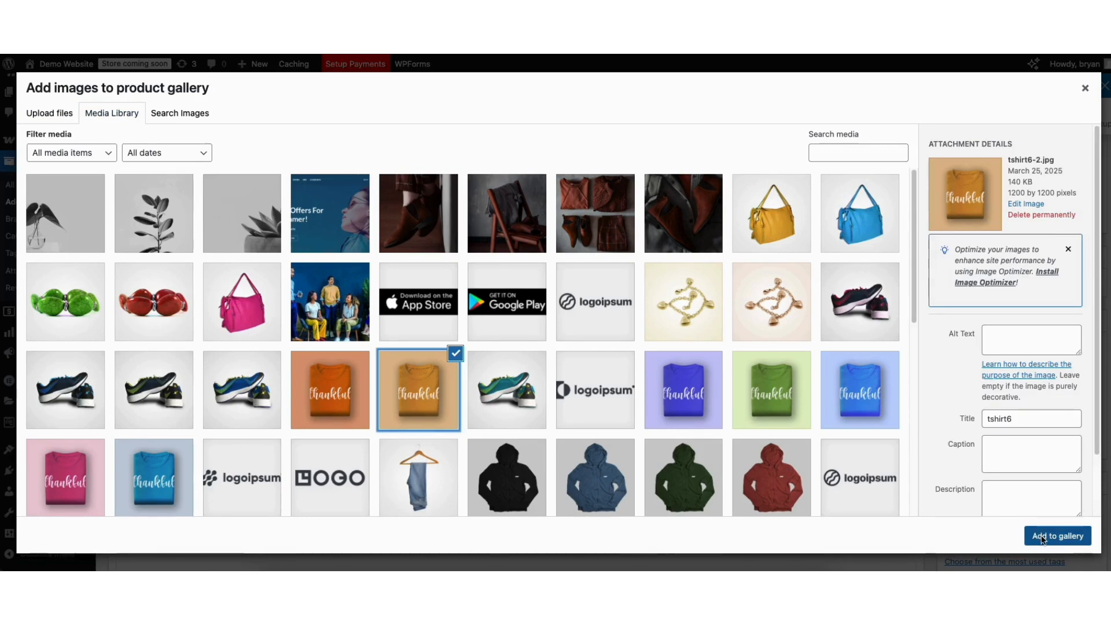
pyautogui.click(1045, 540)
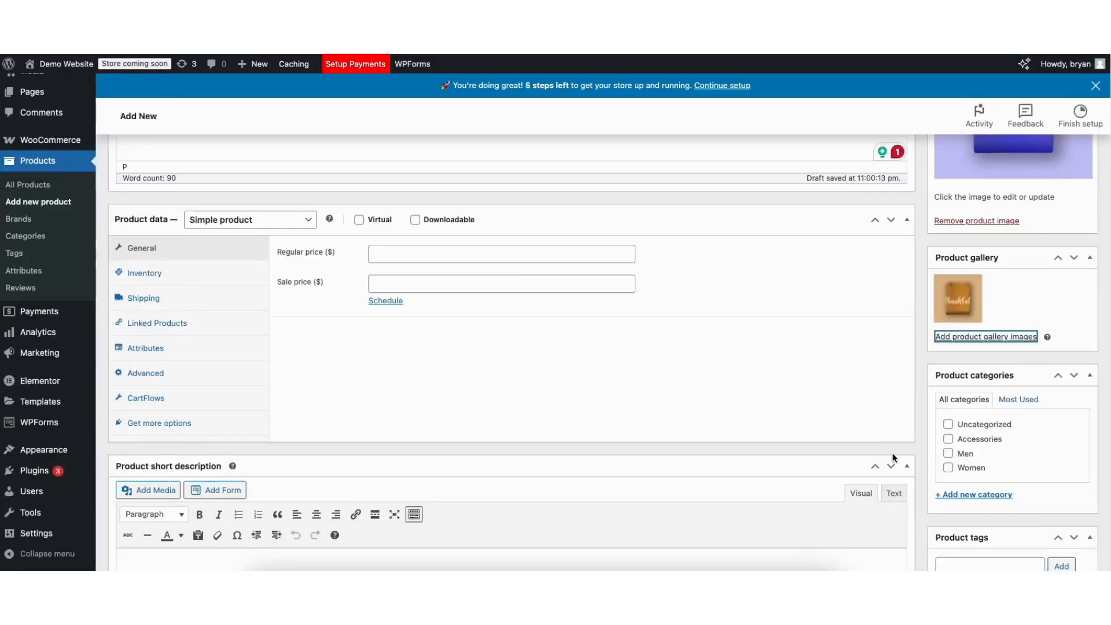
# - Add the green "thankful" T-shirt picture, tshirt5-2.jpg, as another product gallery image
pyautogui.moveTo(955, 305)
pyautogui.click(962, 337)
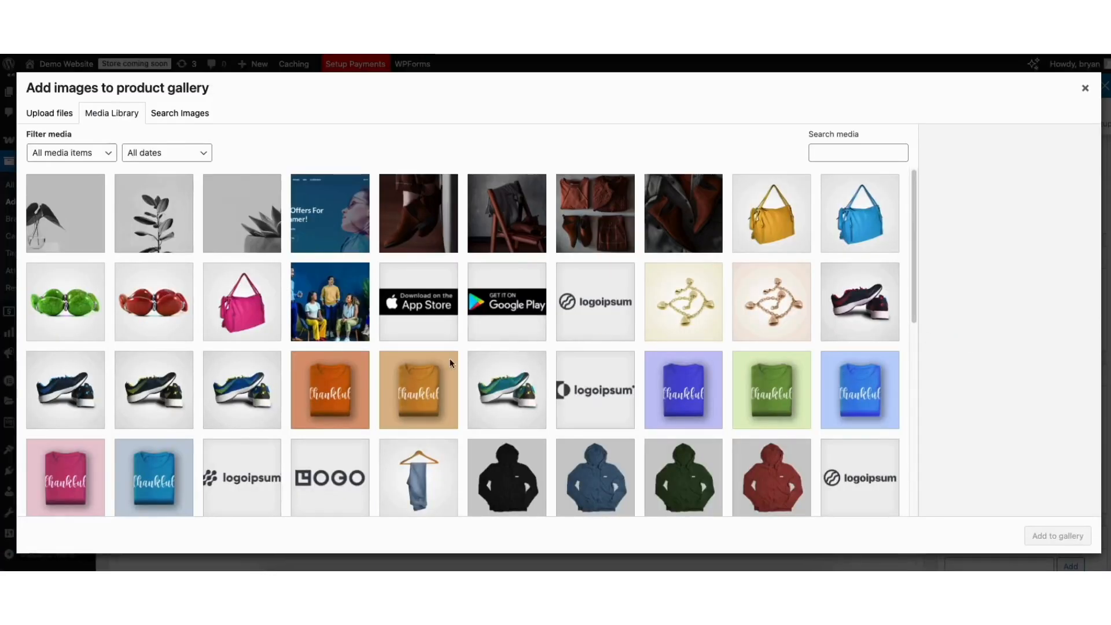
pyautogui.click(757, 396)
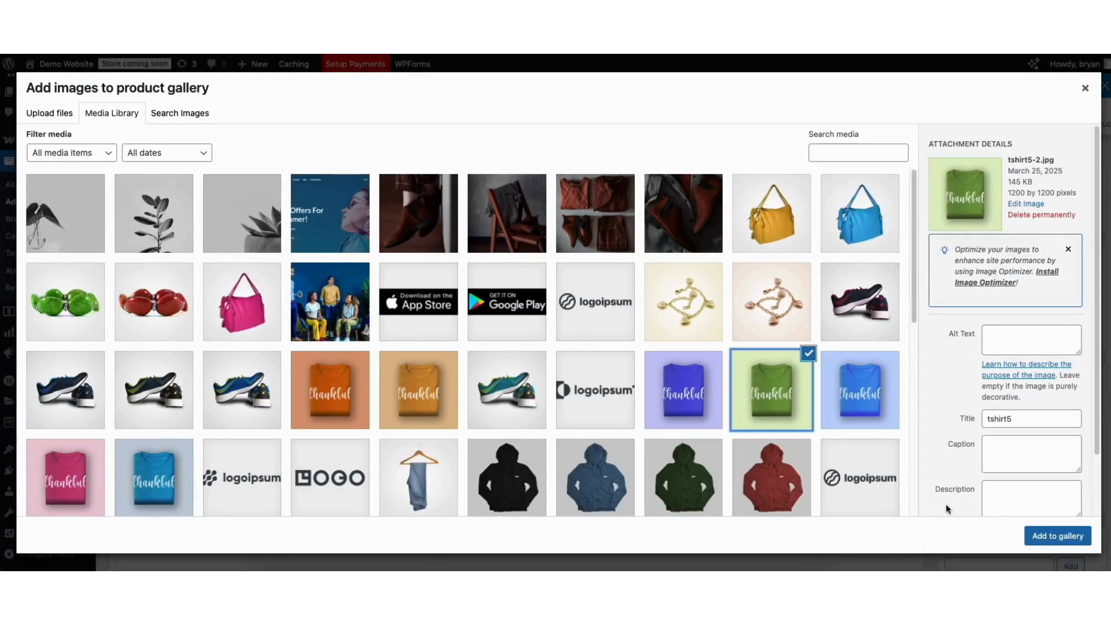
pyautogui.click(1055, 537)
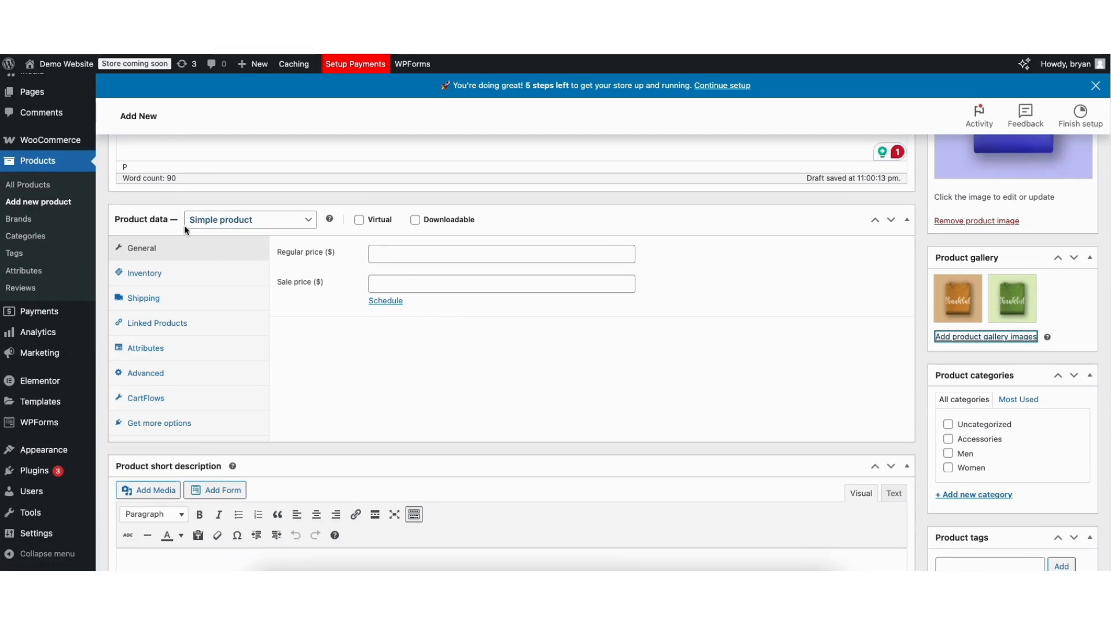
# - Examine the available product types and the Downloadable option's settings, keeping Simple product with Downloadable unticked
pyautogui.click(255, 224)
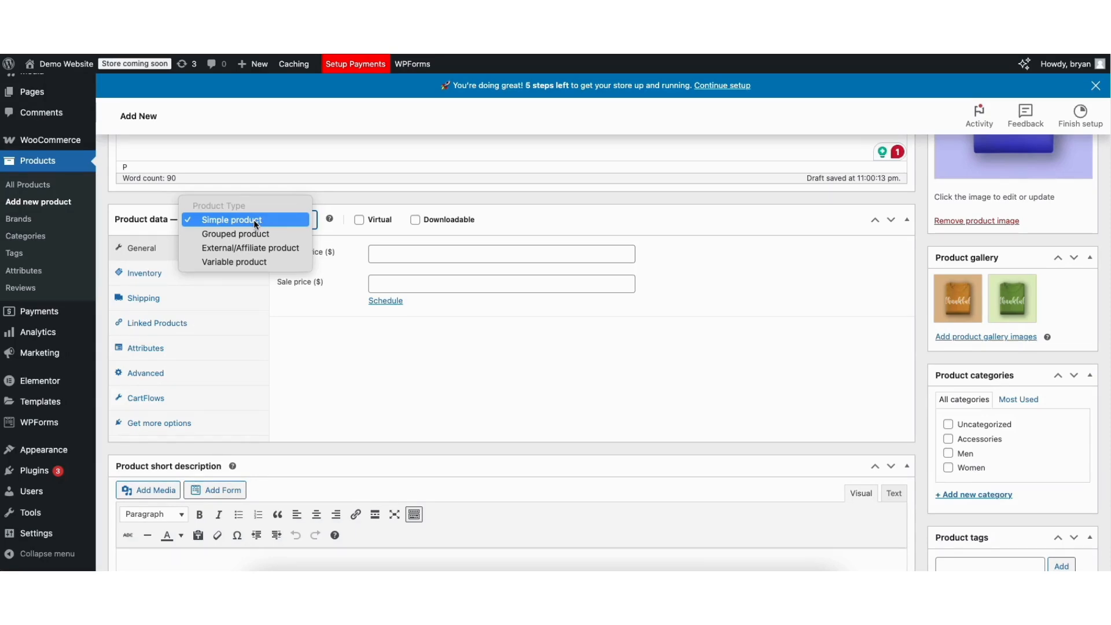
pyautogui.click(254, 220)
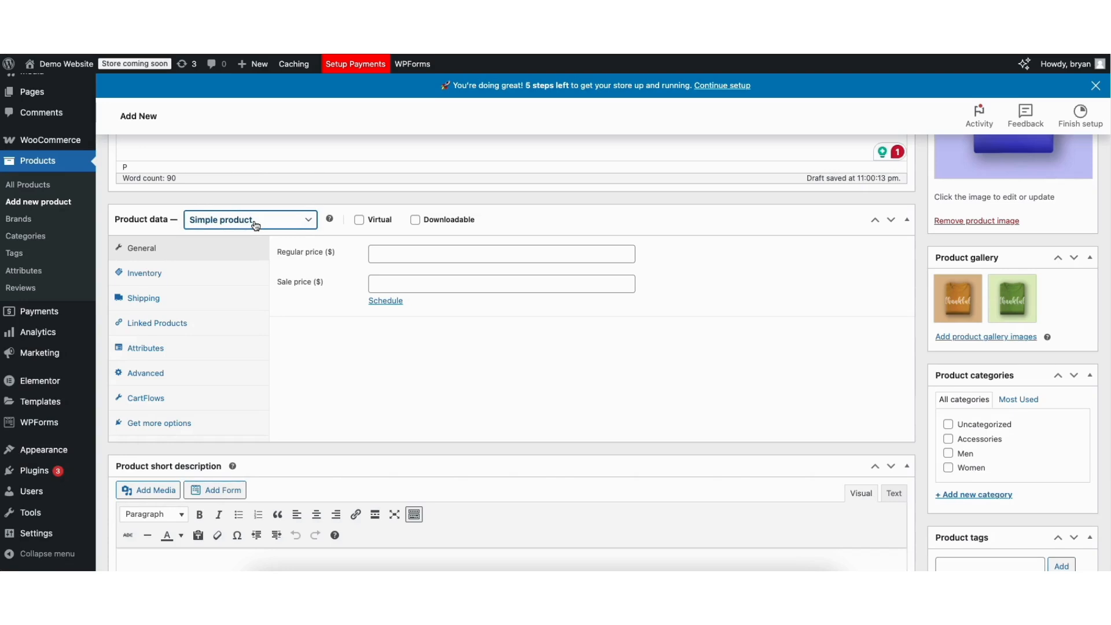
pyautogui.click(256, 225)
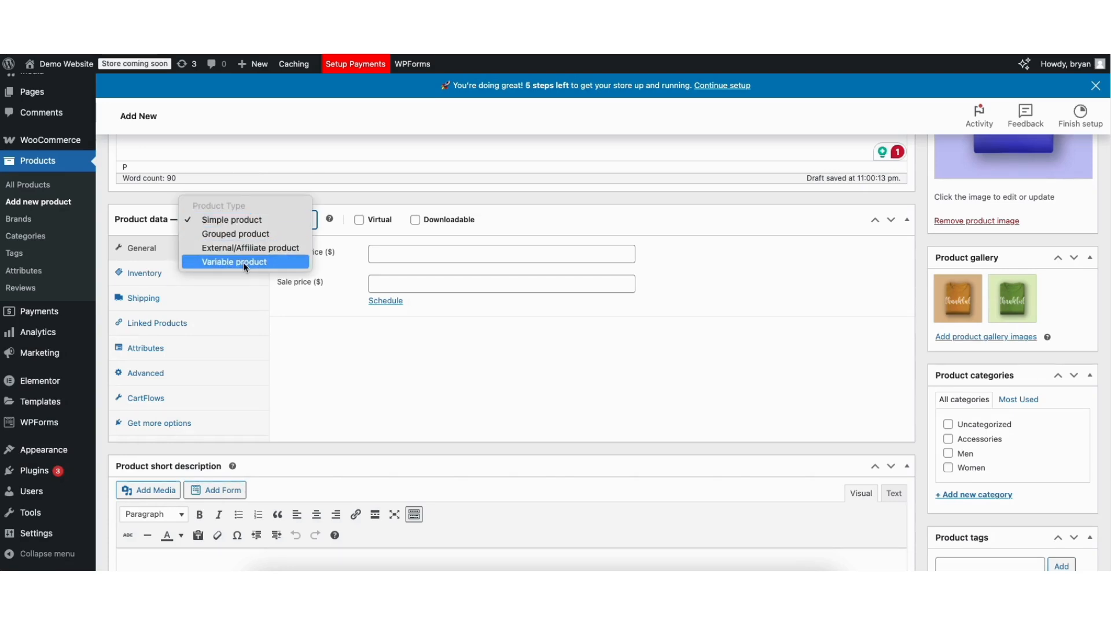
pyautogui.click(323, 200)
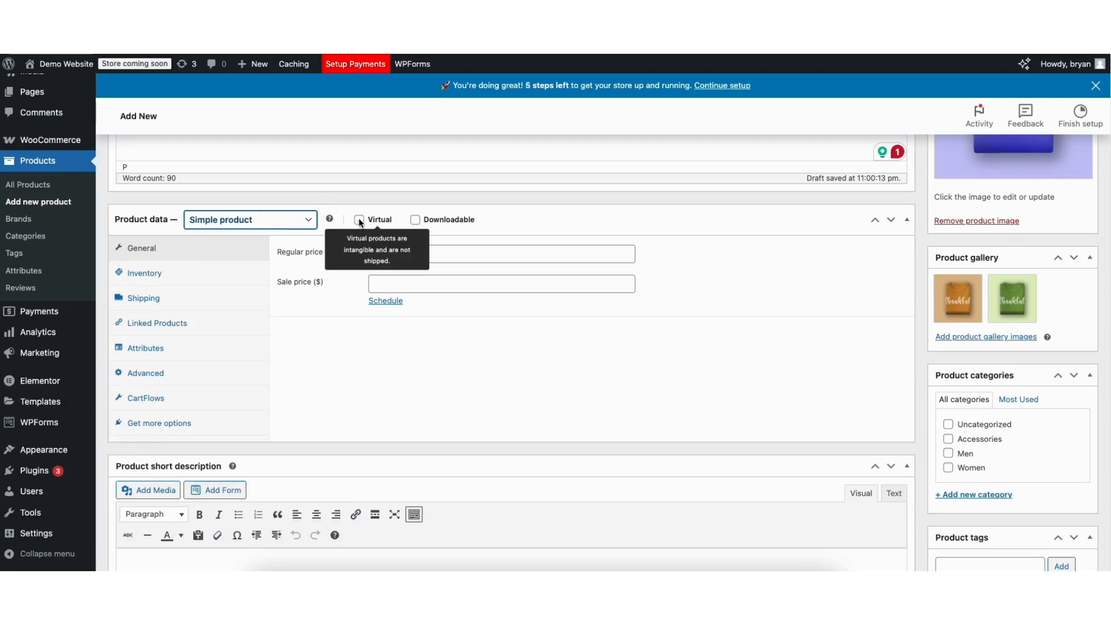
pyautogui.click(414, 220)
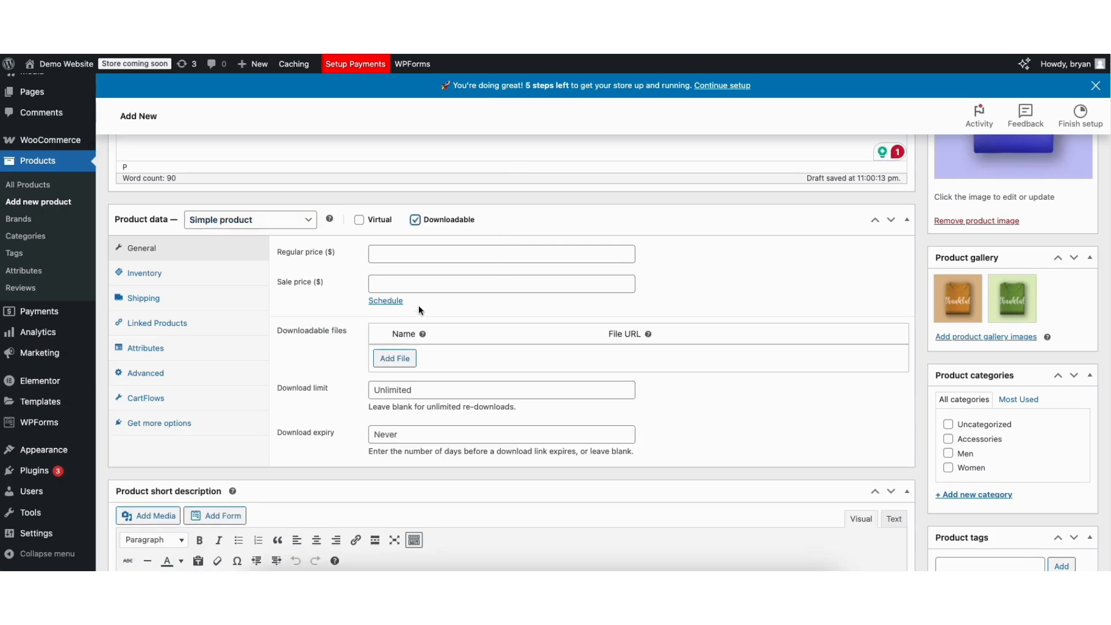
pyautogui.click(414, 220)
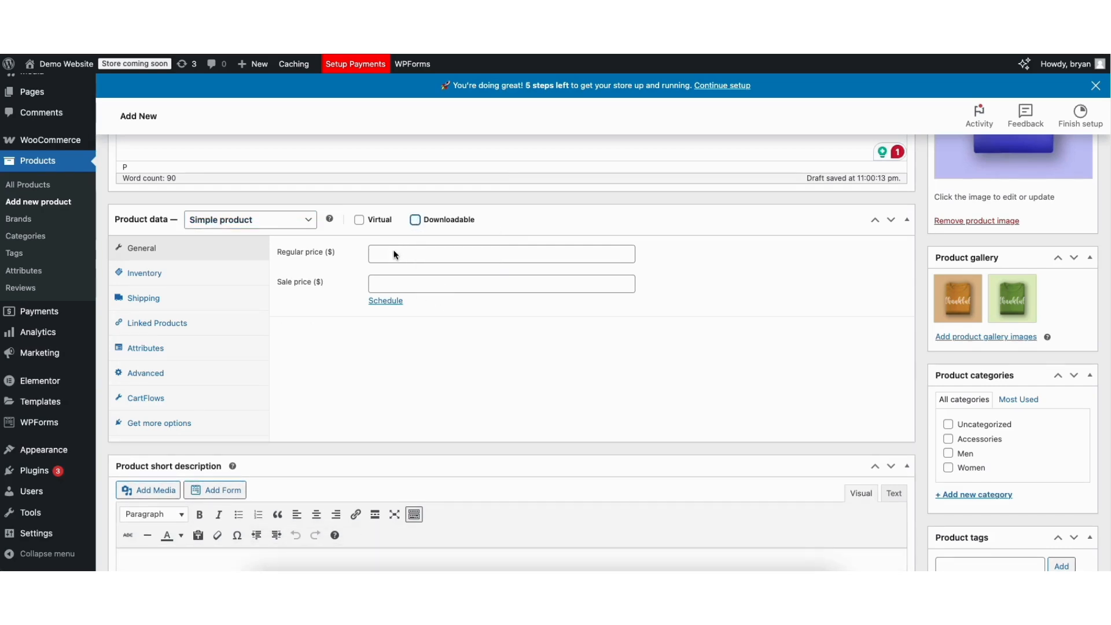
# - Set the product's regular price to $25 and its sale price to $20
pyautogui.click(386, 253)
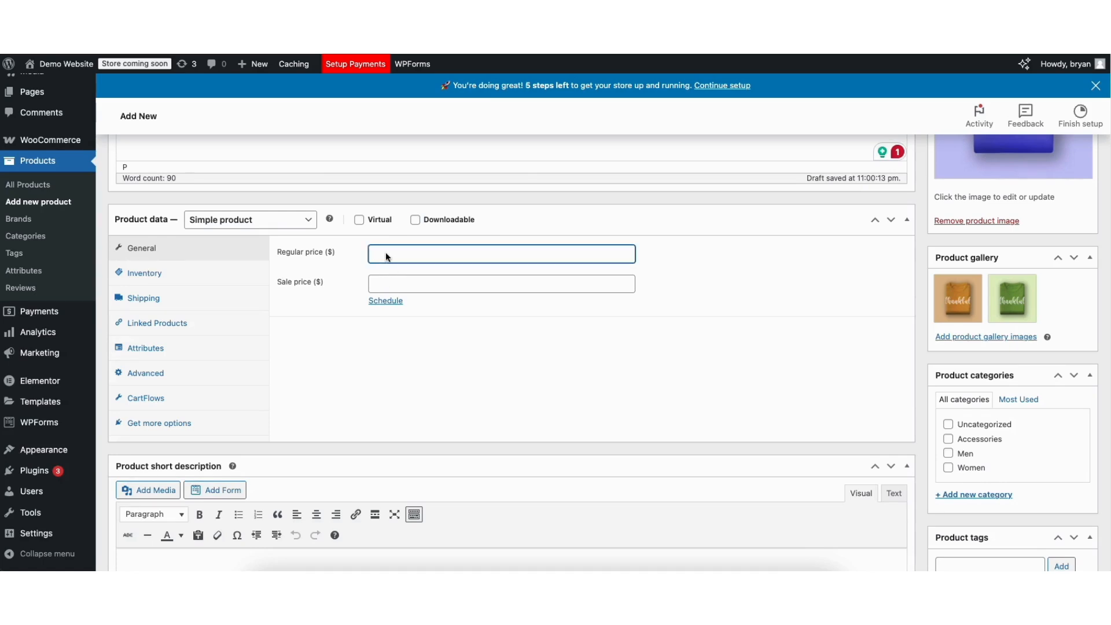
pyautogui.write('25')
pyautogui.click(384, 280)
pyautogui.write('20')
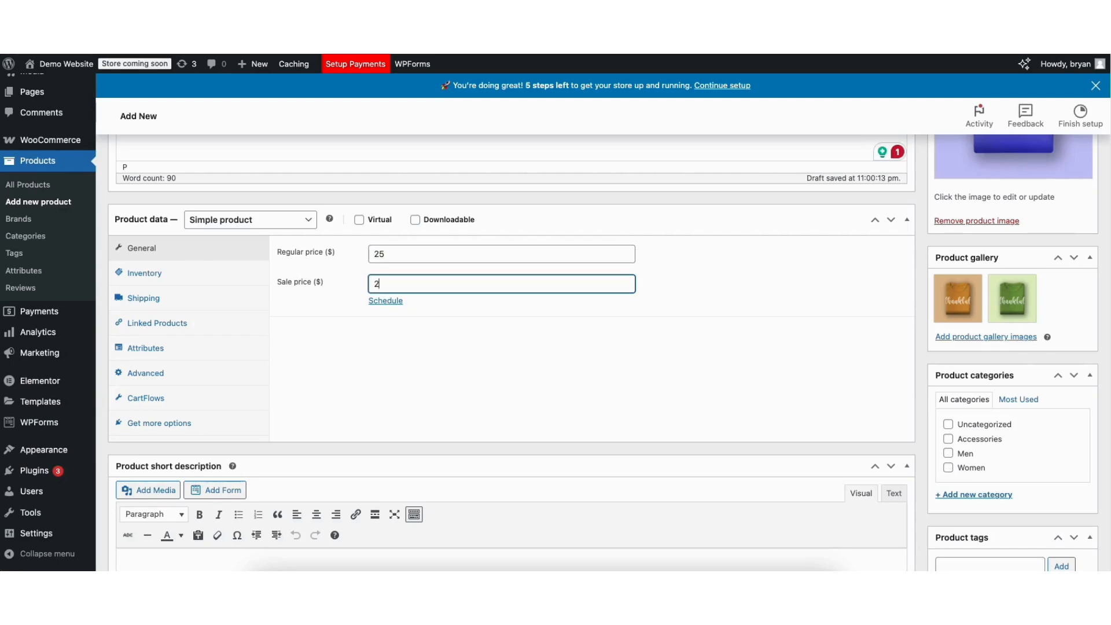
# - Examine the sale price date fields and their calendar, leaving the sale unscheduled
pyautogui.click(384, 302)
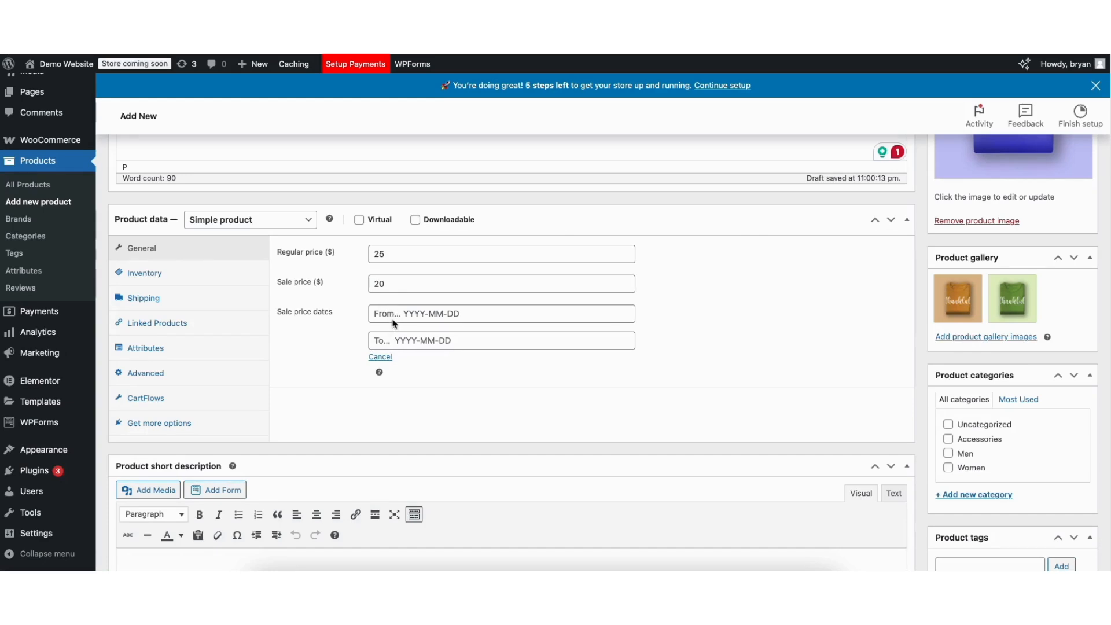
pyautogui.click(394, 314)
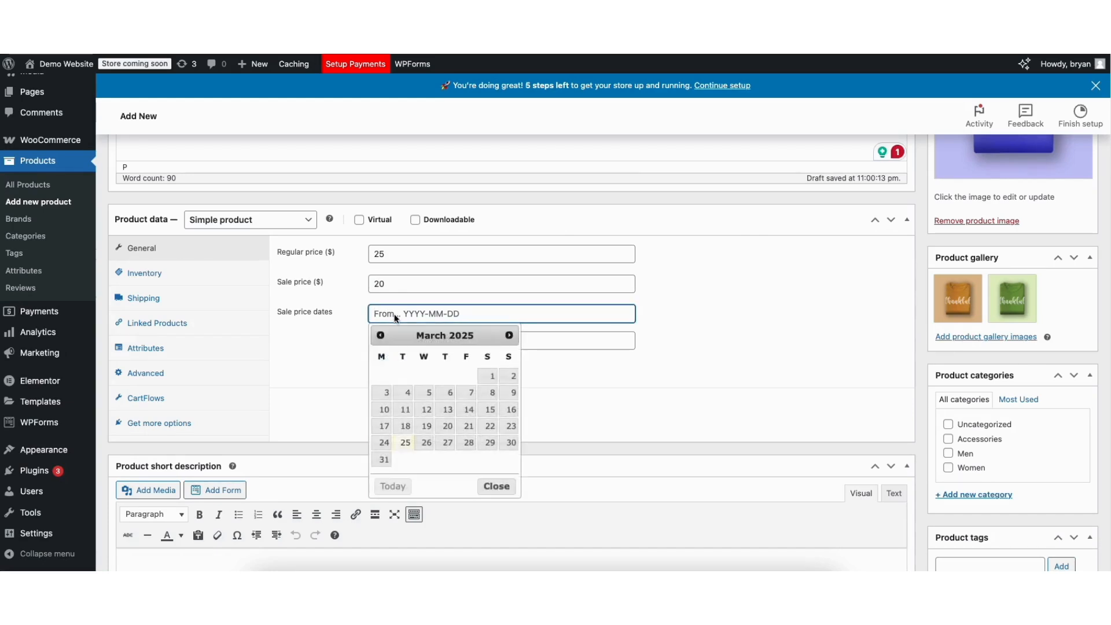
pyautogui.click(341, 353)
pyautogui.click(377, 356)
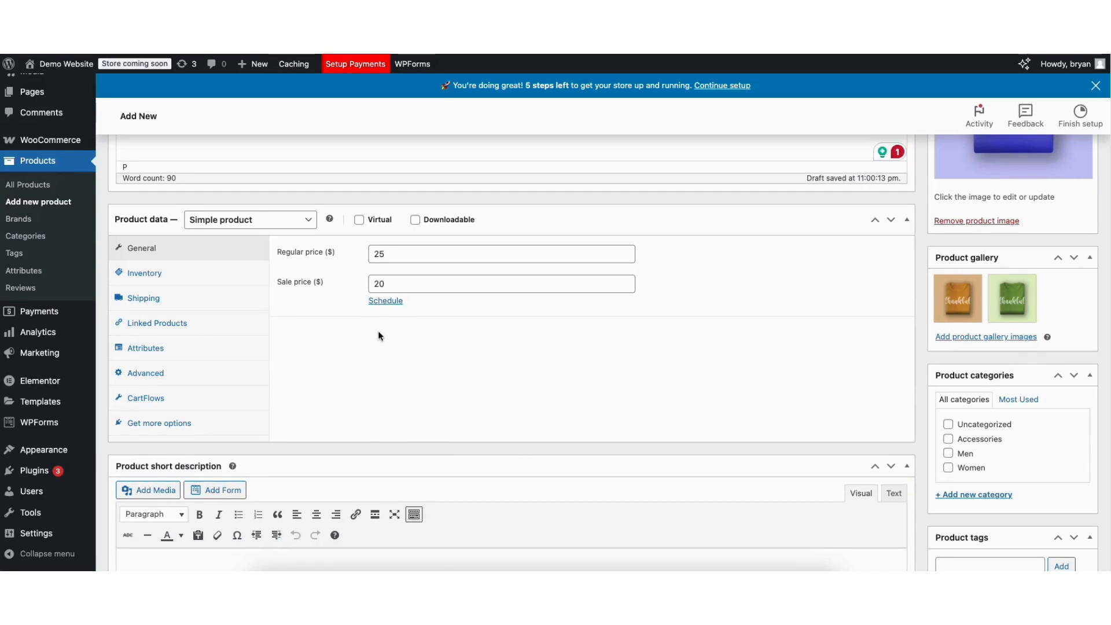
# - Change the product type to Variable product and dismiss the tip about adding attributes
pyautogui.click(255, 221)
pyautogui.click(232, 261)
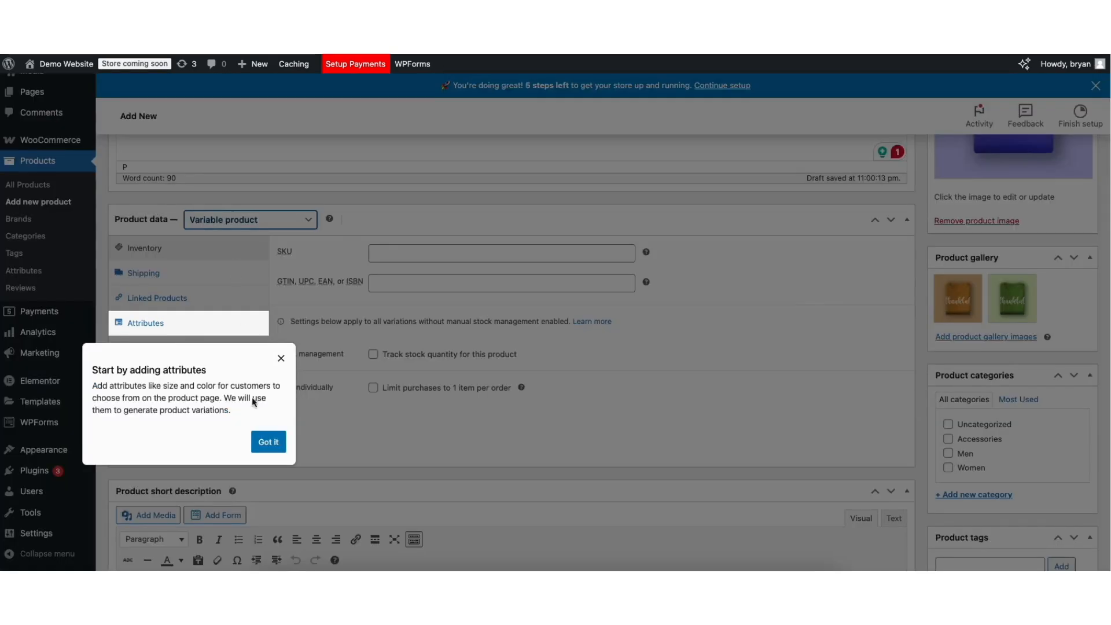
pyautogui.click(266, 441)
# - Paste the product short description beginning "Experience top-notch quality and versatility with our Demo E-Commerce Product"
pyautogui.scroll(-4, 576, 350)
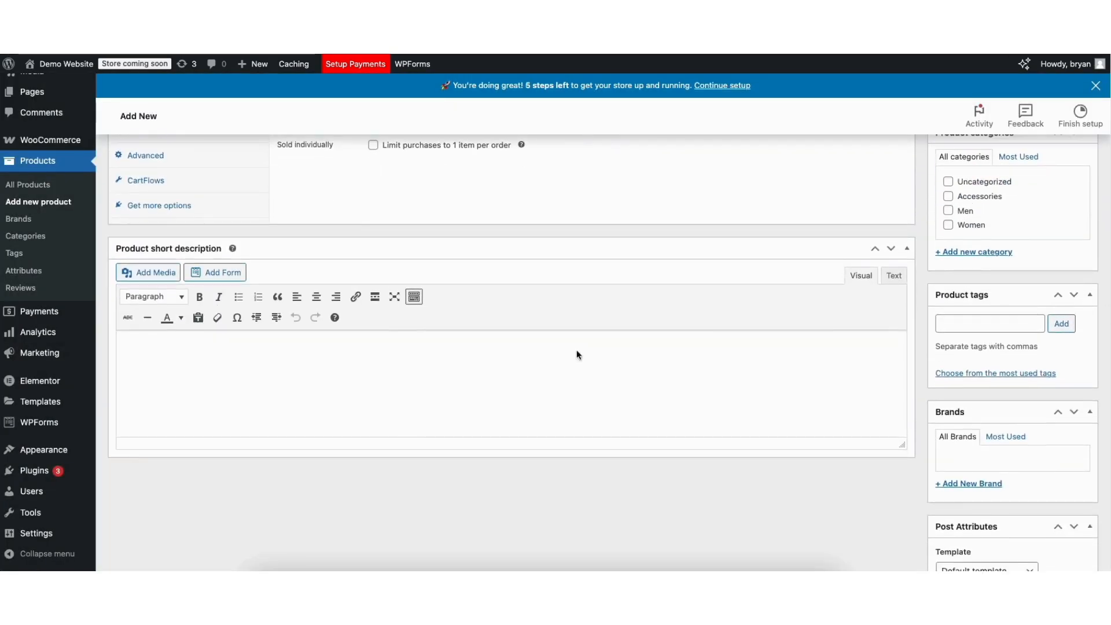
pyautogui.click(155, 352)
pyautogui.write('Experience top-notch quality and versatility with our Demo E-Commerce Product. Designed for durability and ease of use, it’s perfect for both personal and professional needs. With a sleek design and multi-purpose functionality, this product enhances your daily routine effortlessly.')
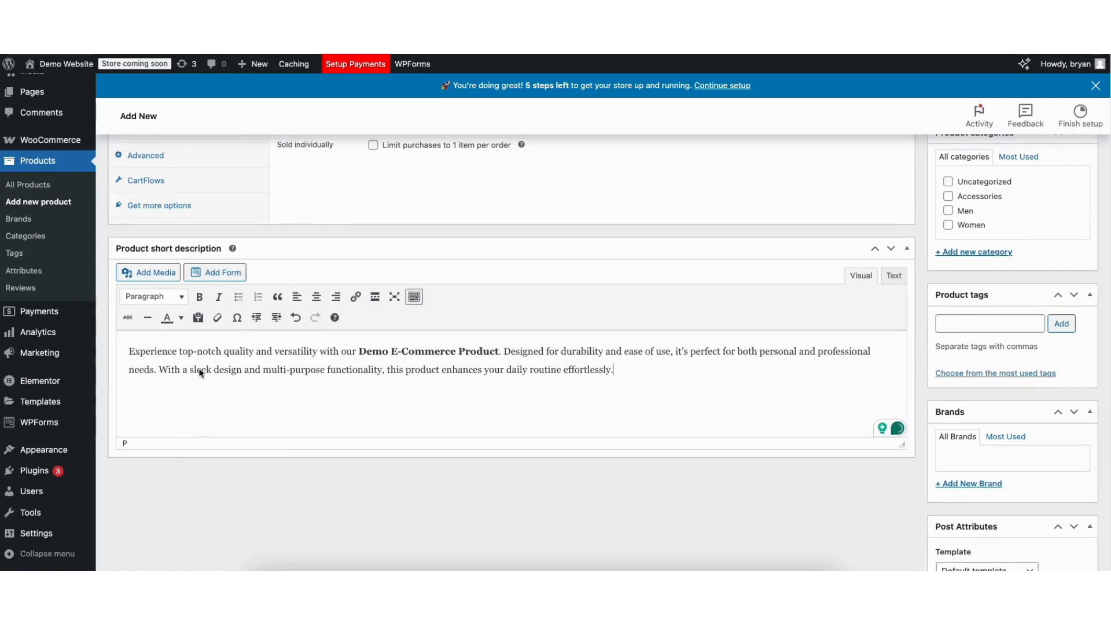
pyautogui.scroll(5, 1076, 249)
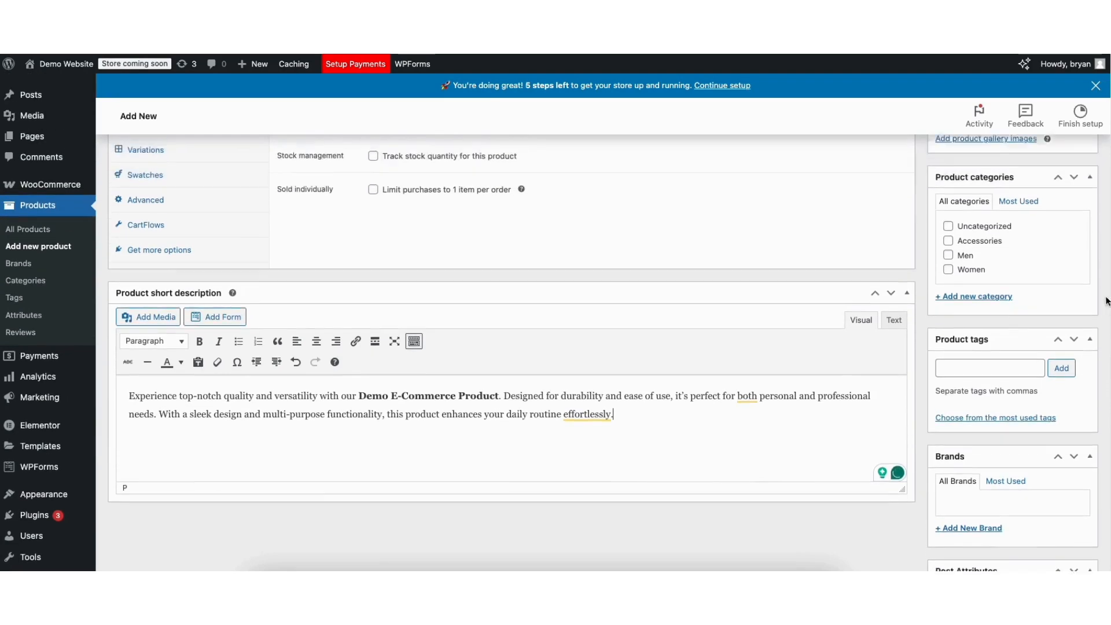
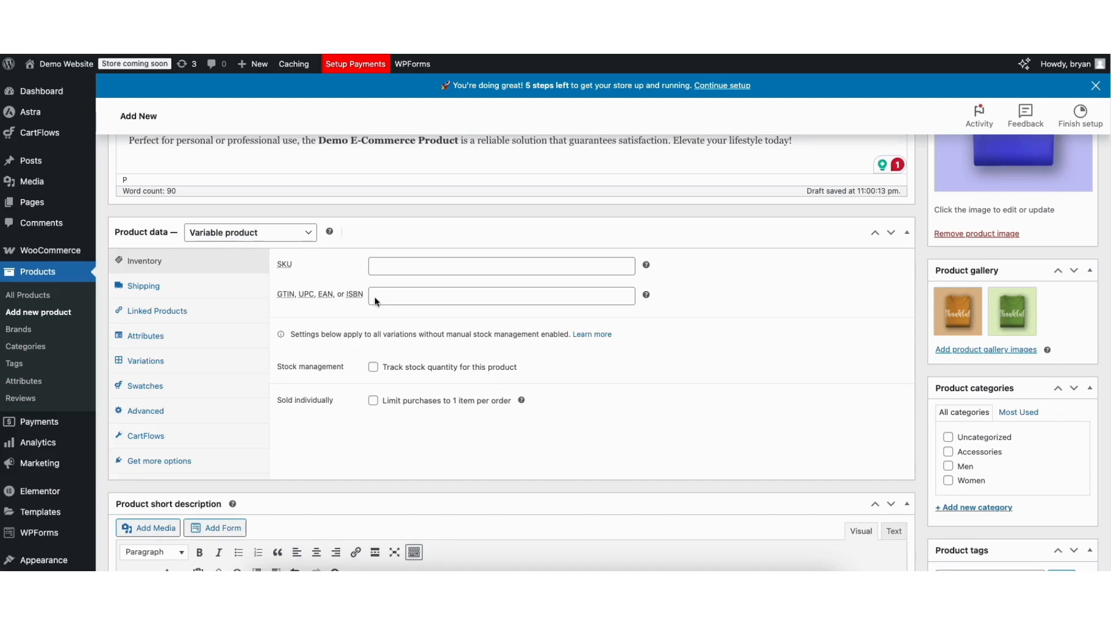
# - Enable stock quantity tracking for the product, keeping a quantity of 1, no backorders and the store-wide low stock threshold
pyautogui.click(373, 367)
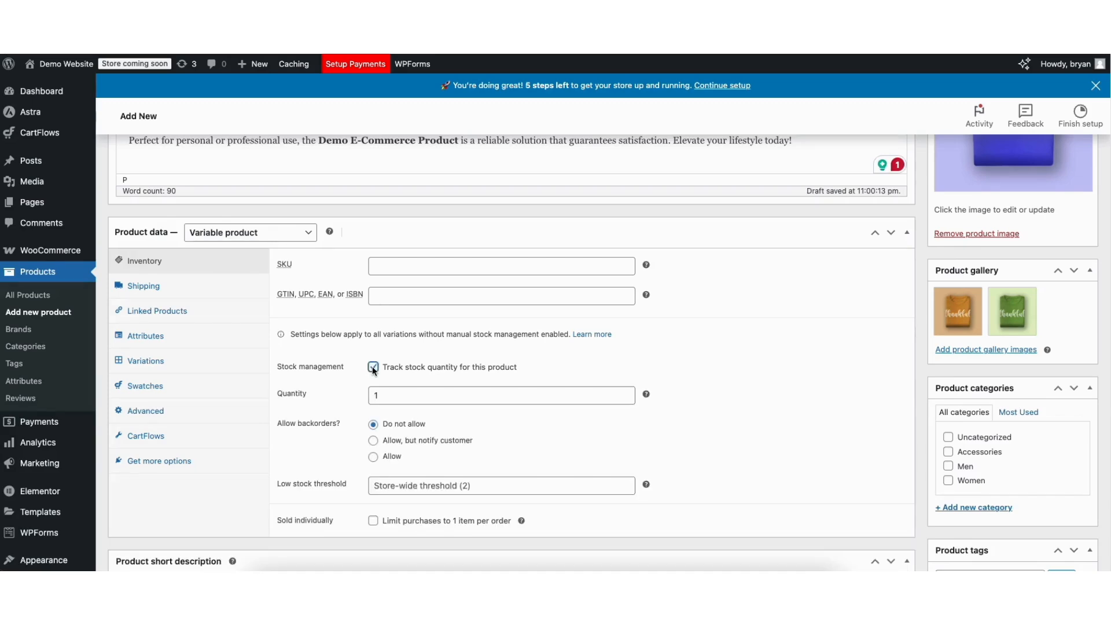
pyautogui.click(424, 398)
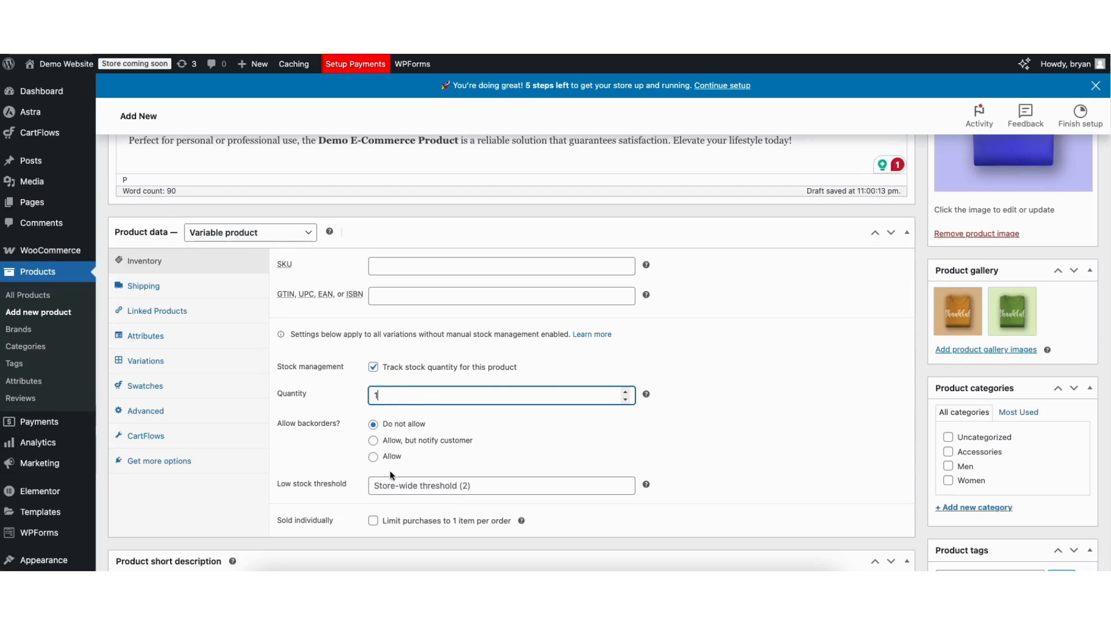
pyautogui.click(407, 489)
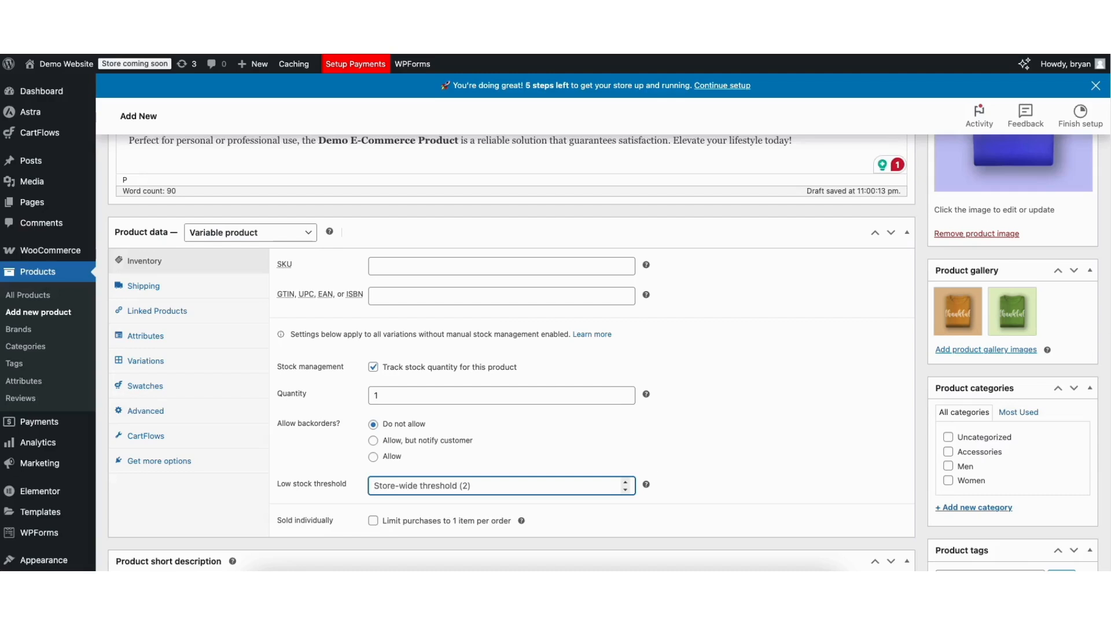
pyautogui.scroll(-2, 145, 217)
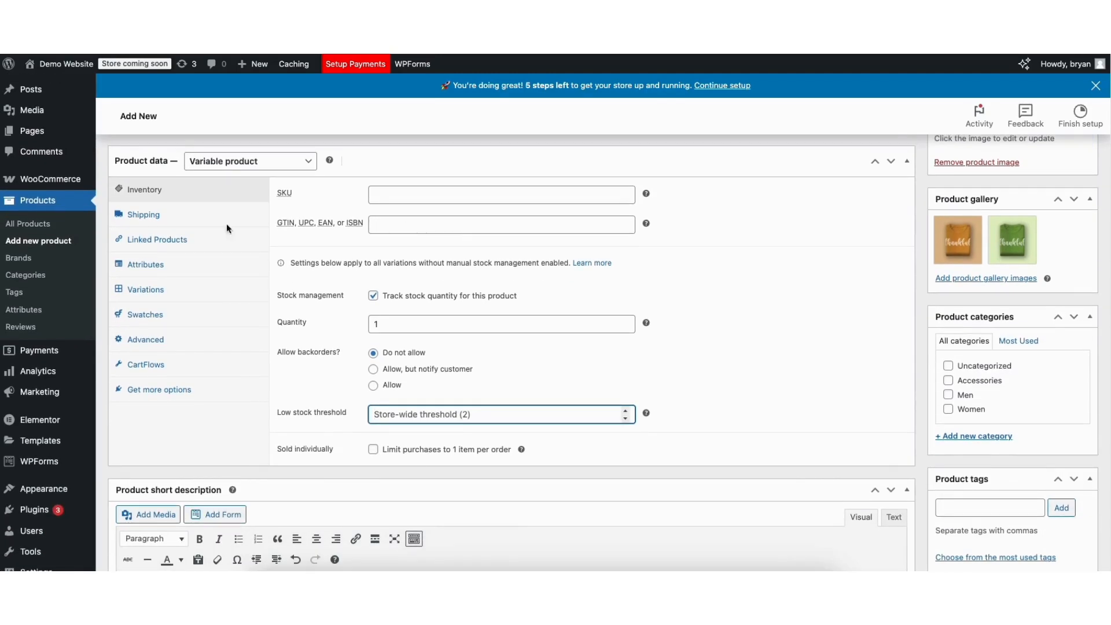
# - Look over the product's shipping fields, then search linked products for "shirt" and add Blue Tshirt as a cross-sell
pyautogui.click(144, 215)
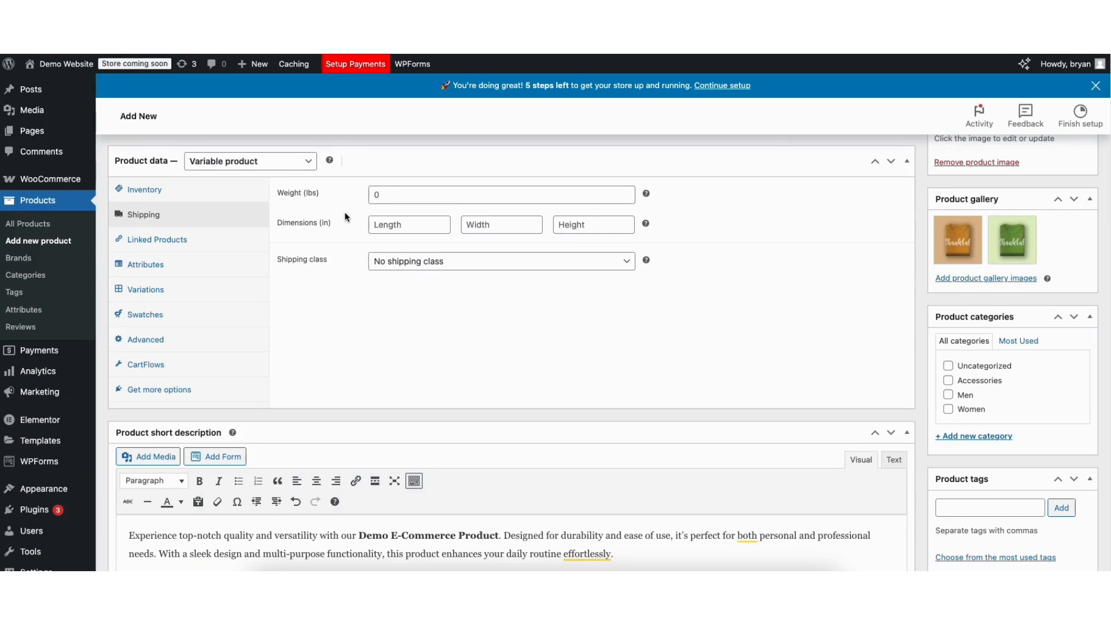
pyautogui.click(155, 240)
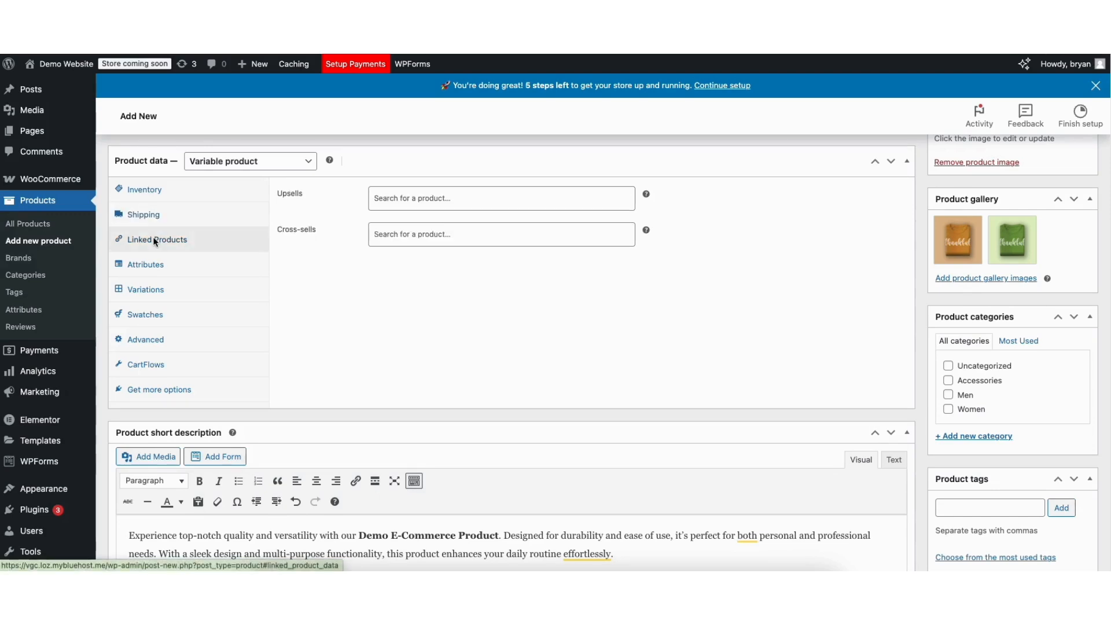
pyautogui.click(399, 235)
pyautogui.write('shirt')
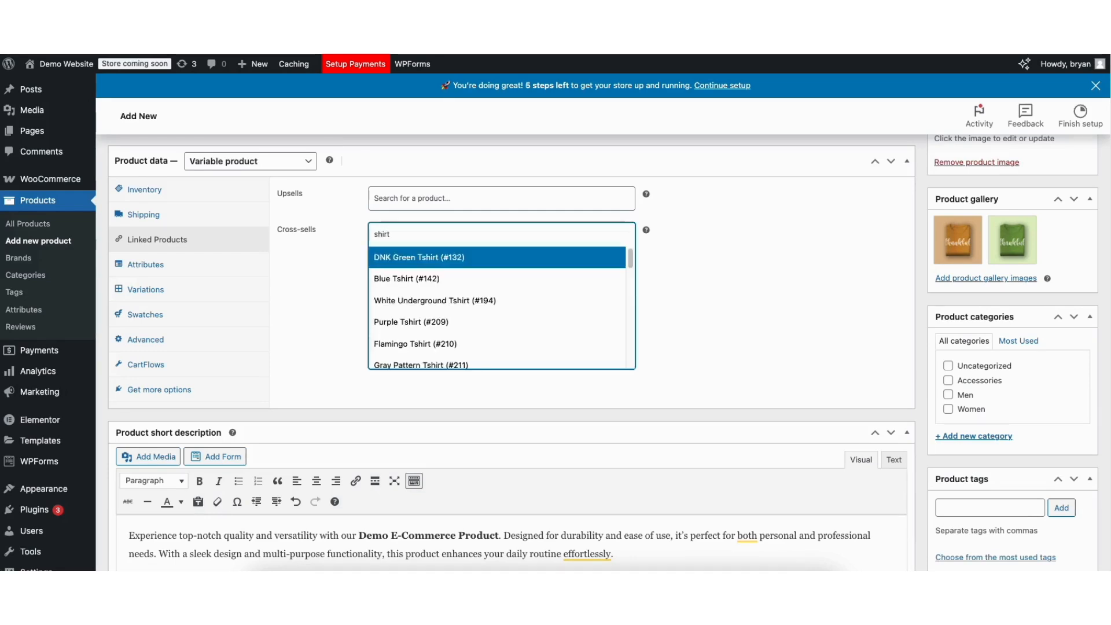
pyautogui.click(388, 278)
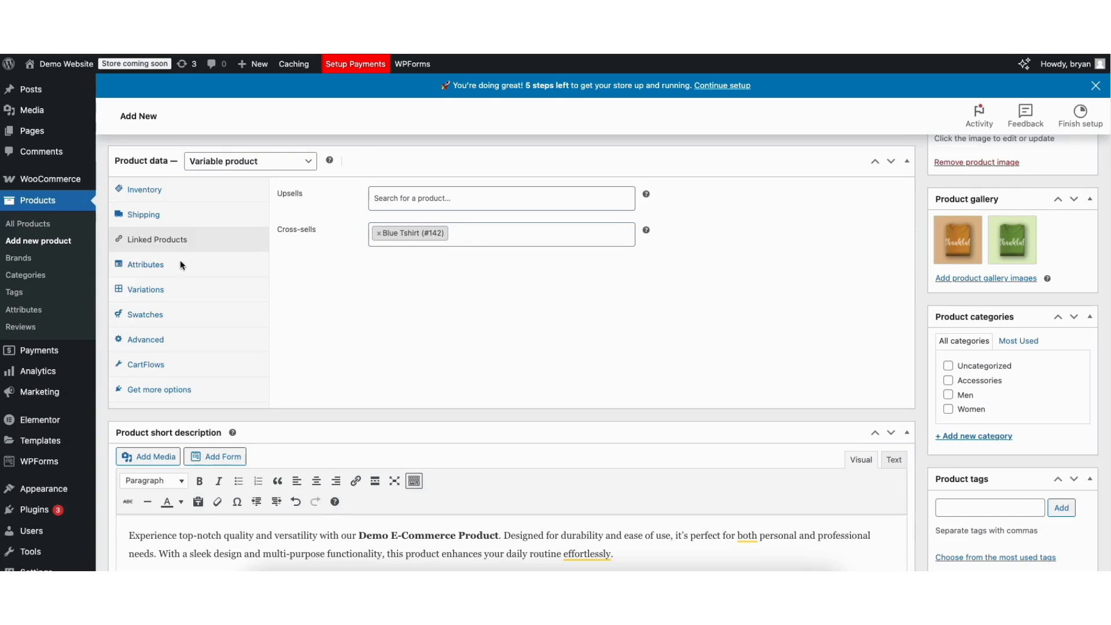
# - Add the existing color and size attributes to the product
pyautogui.click(132, 268)
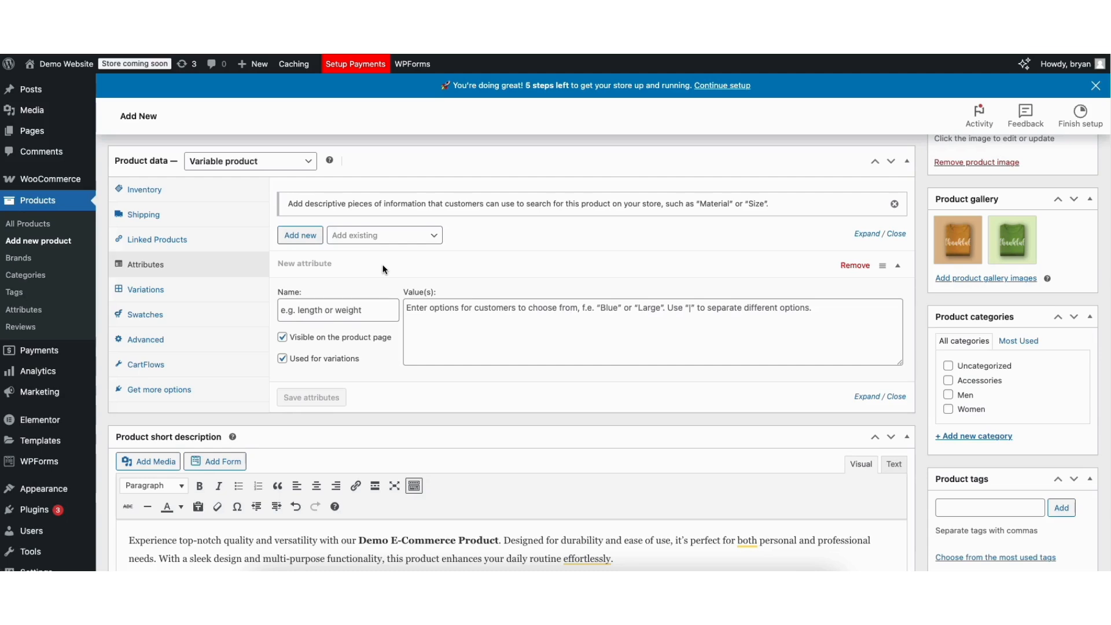
pyautogui.click(376, 235)
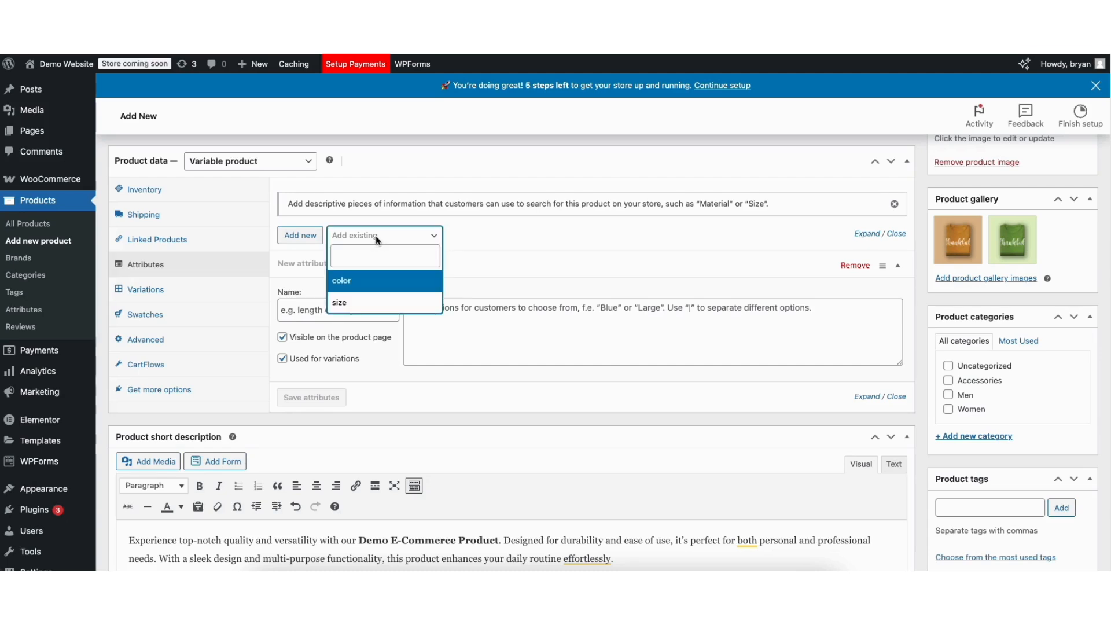
pyautogui.click(356, 288)
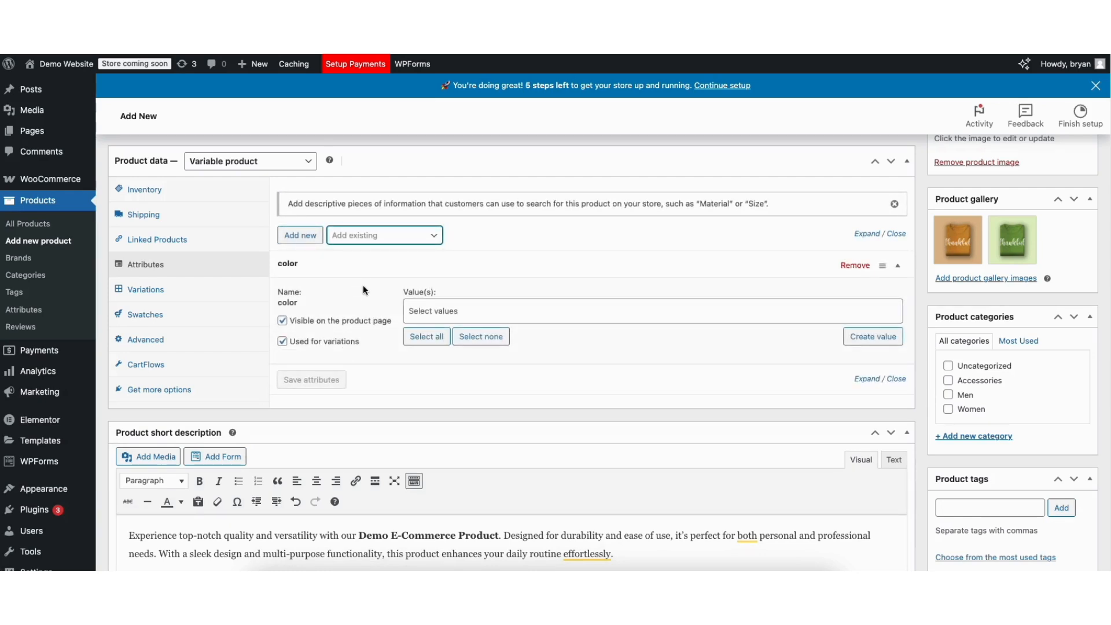
pyautogui.click(369, 242)
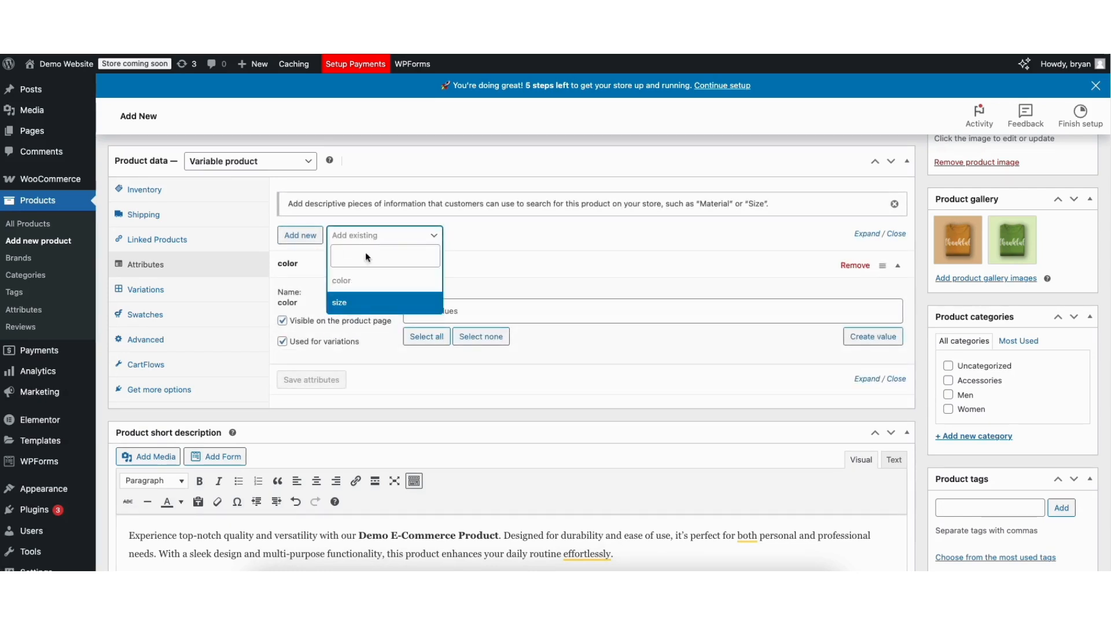
pyautogui.click(360, 311)
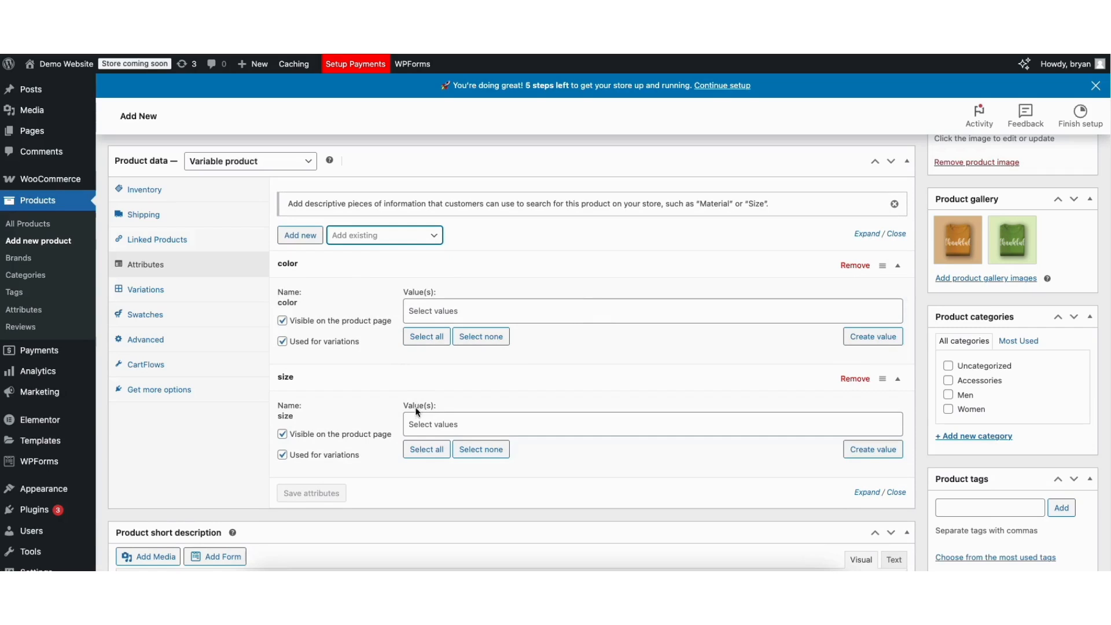
# - Assign the values Aqua and Brown to the product's color attribute
pyautogui.click(428, 314)
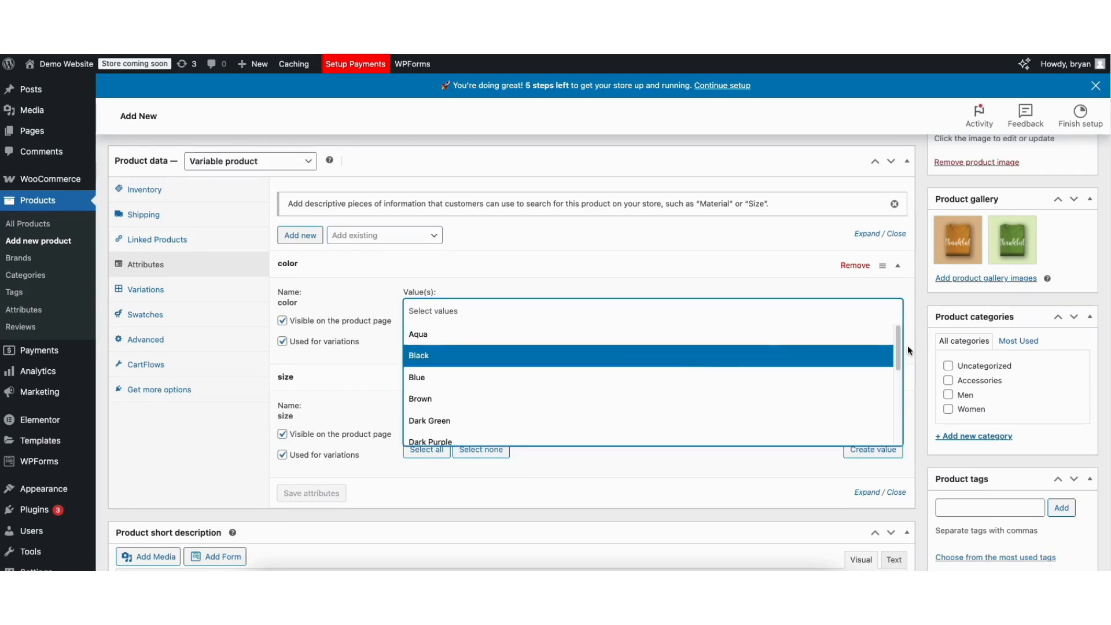
pyautogui.moveTo(899, 347)
pyautogui.mouseDown()
pyautogui.moveTo(899, 389)
pyautogui.moveTo(897, 347)
pyautogui.mouseUp()
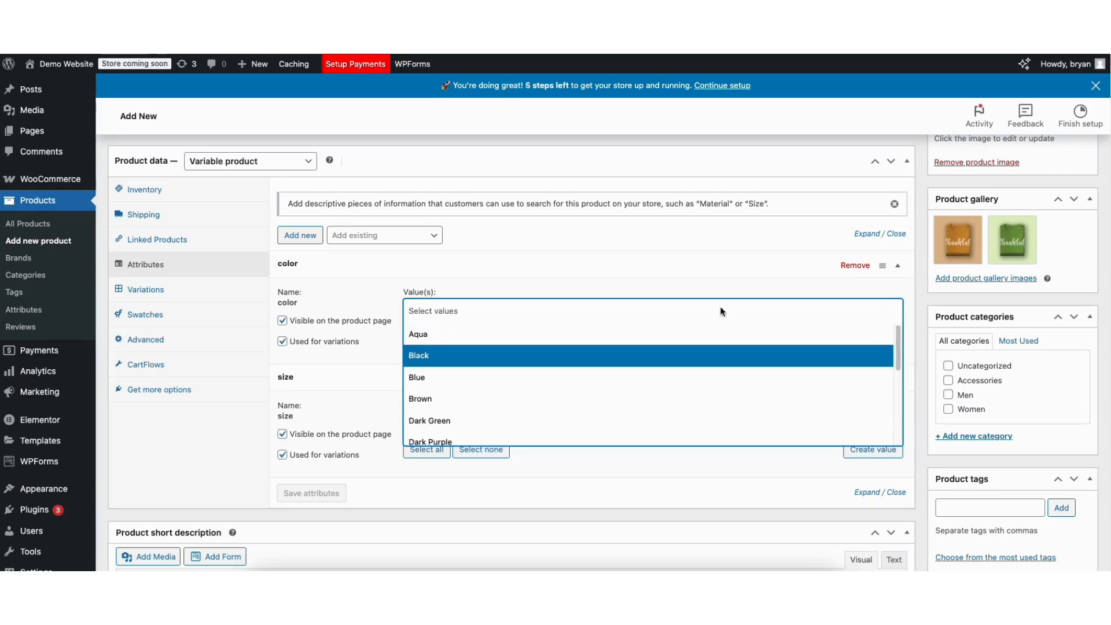
pyautogui.click(430, 337)
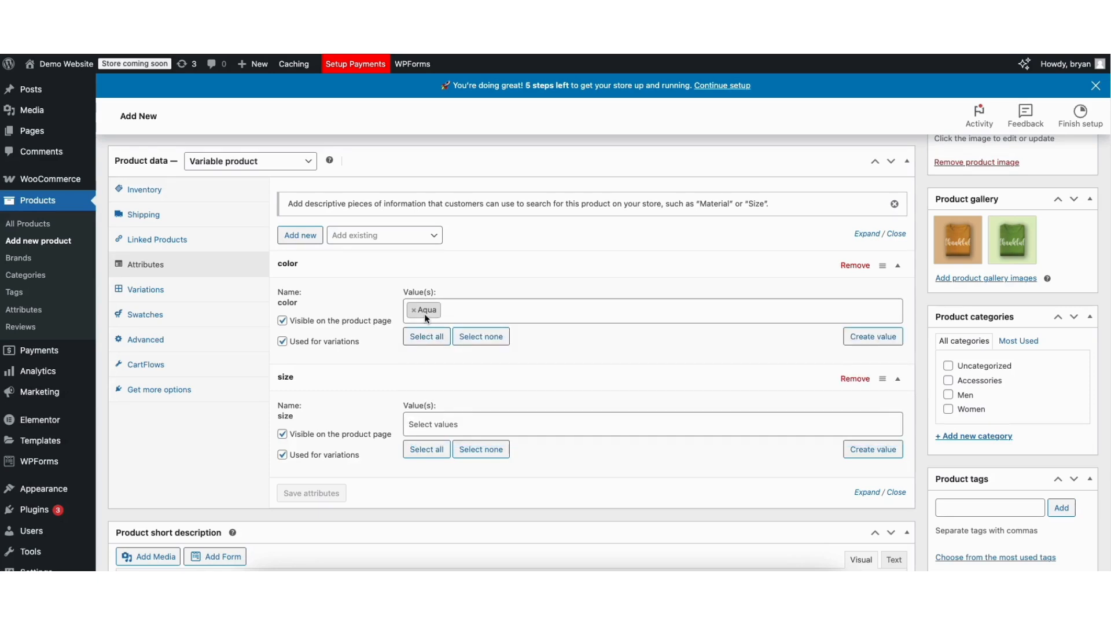
pyautogui.click(472, 314)
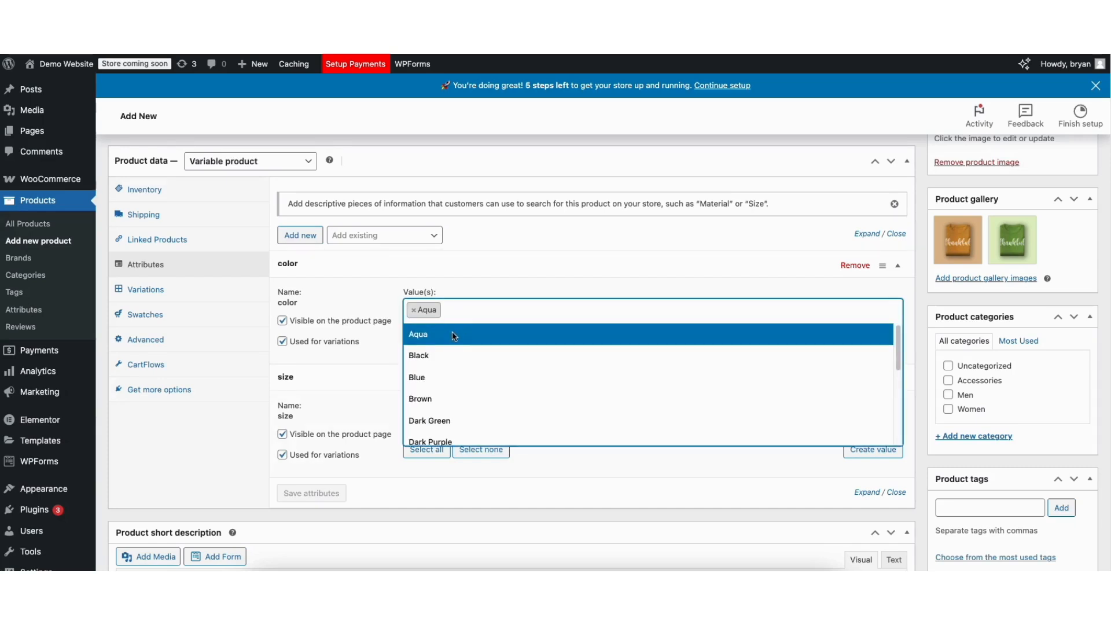
pyautogui.click(429, 398)
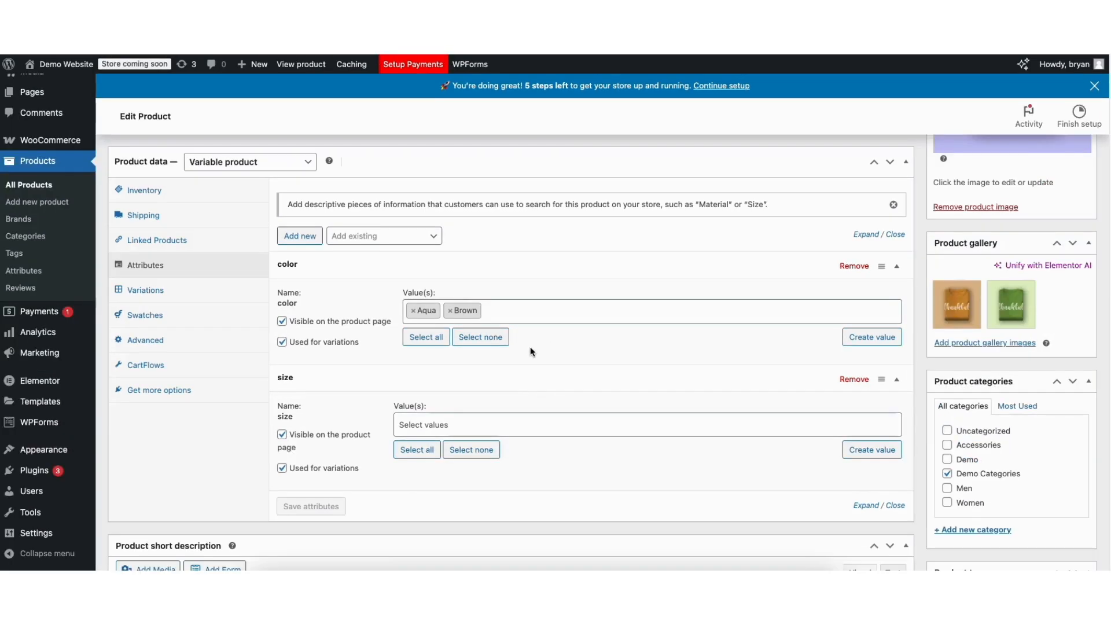
# - Create a new value named "s" for the product's size attribute
pyautogui.click(860, 452)
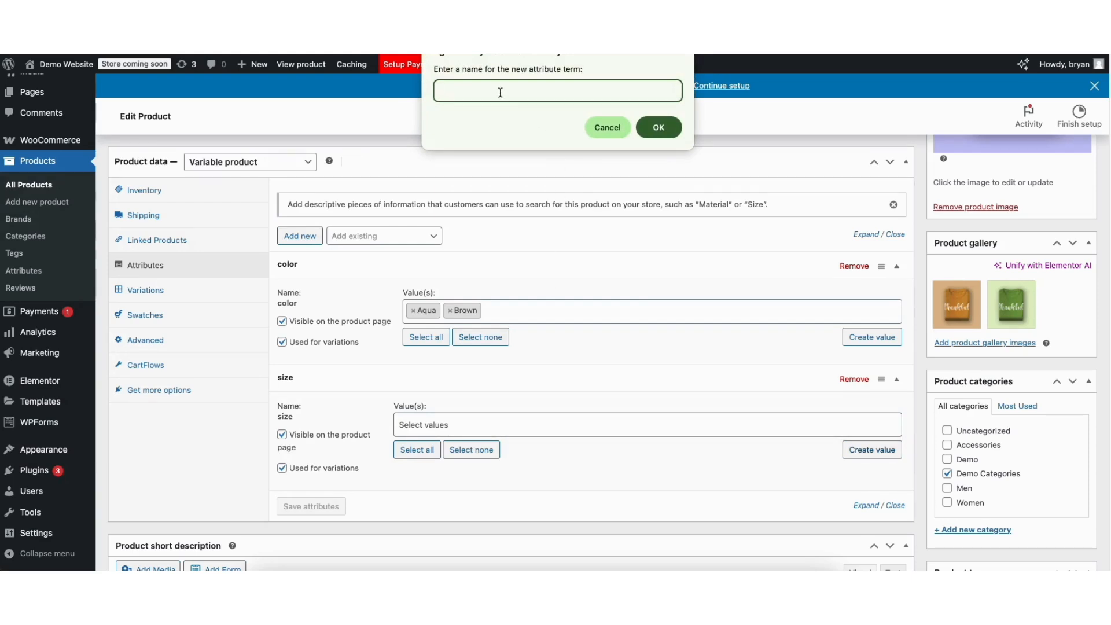
pyautogui.write('s')
pyautogui.click(659, 128)
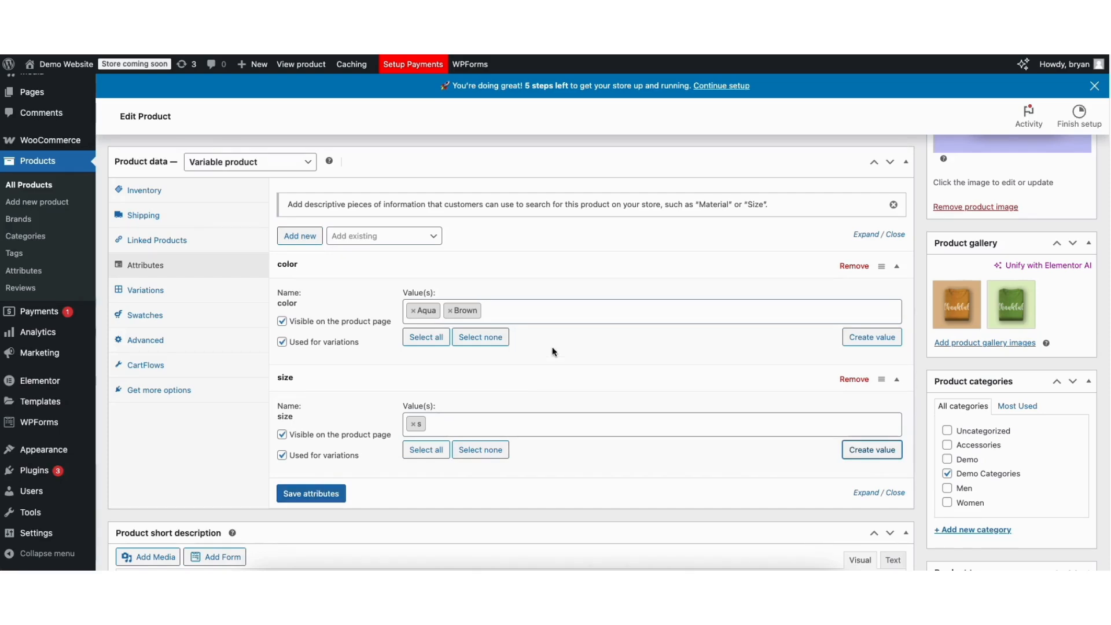
# - Add a new attribute named weight with the values 16oz, 32oz and 64oz, and save the product's attributes
pyautogui.click(302, 236)
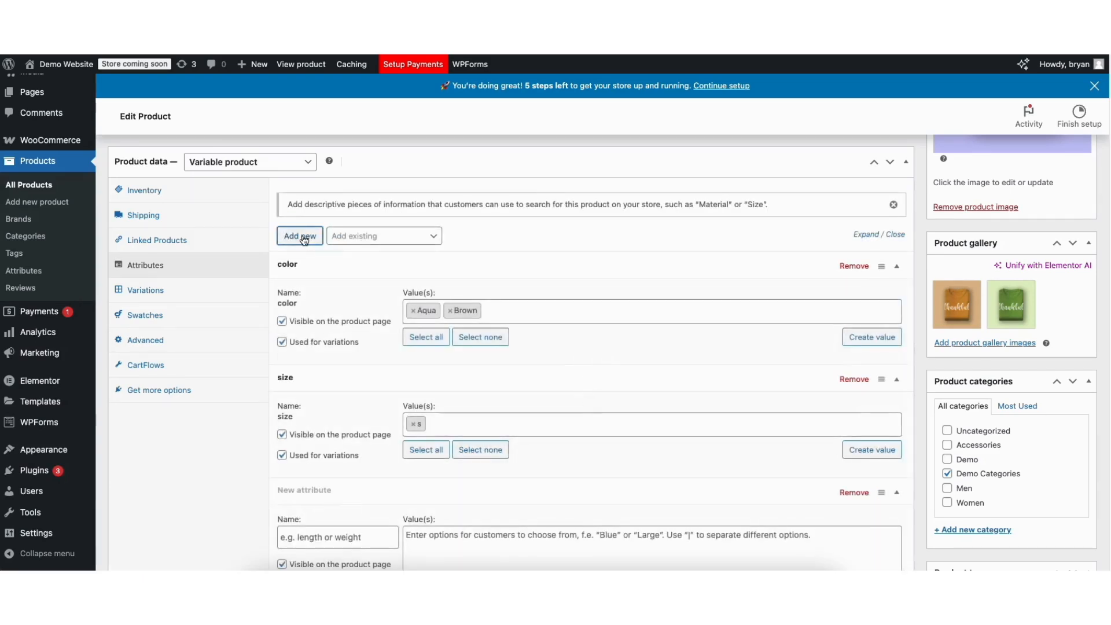
pyautogui.scroll(-5, 1098, 226)
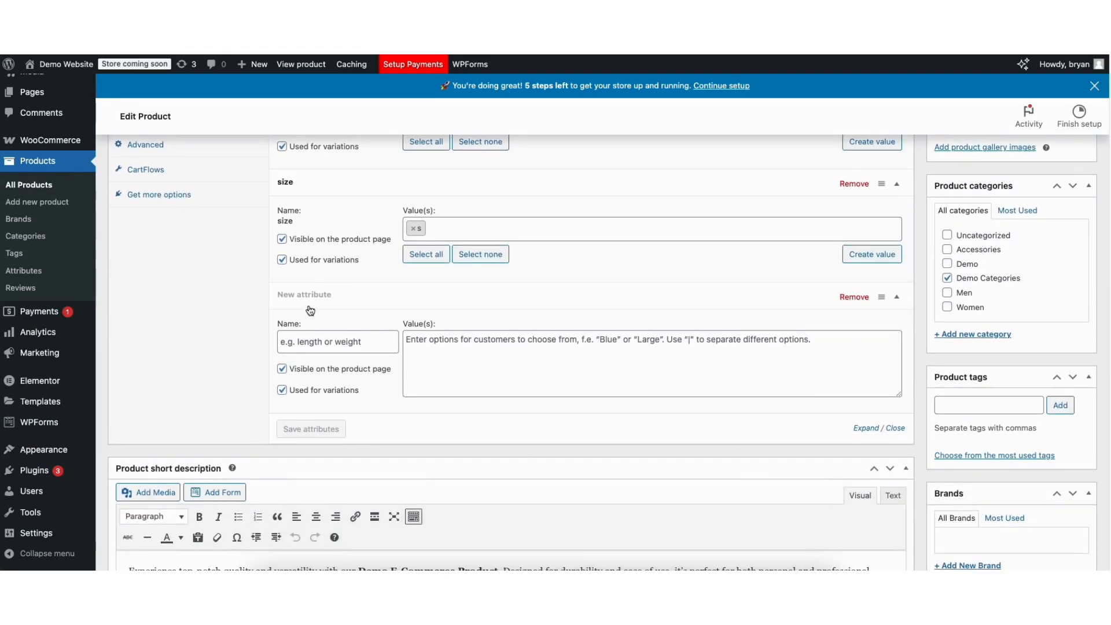
pyautogui.click(316, 342)
pyautogui.write('weight')
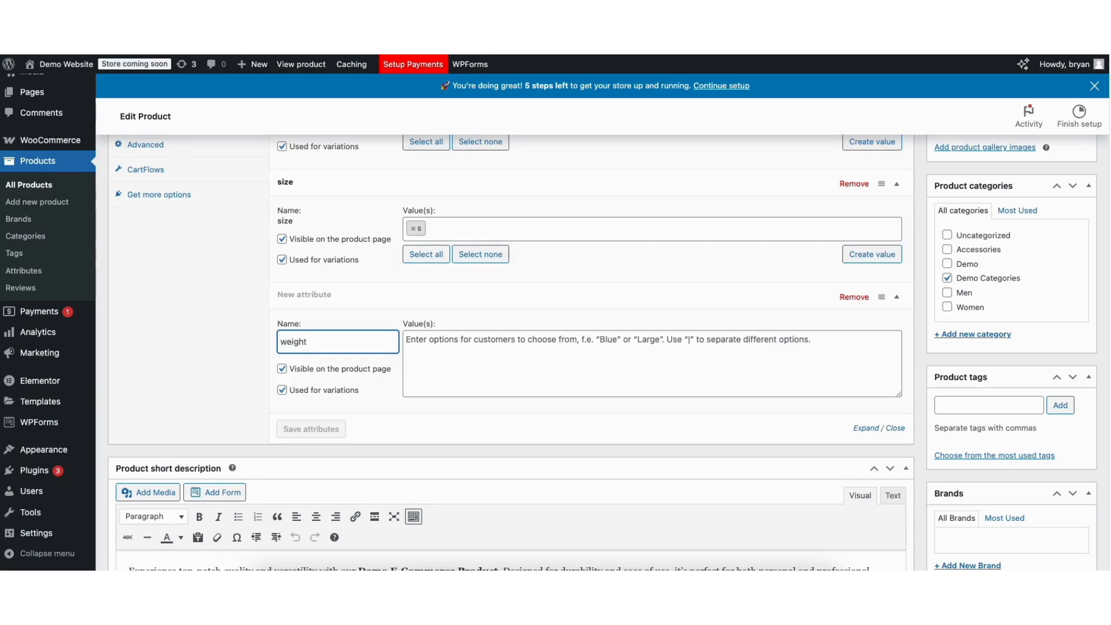
pyautogui.click(440, 349)
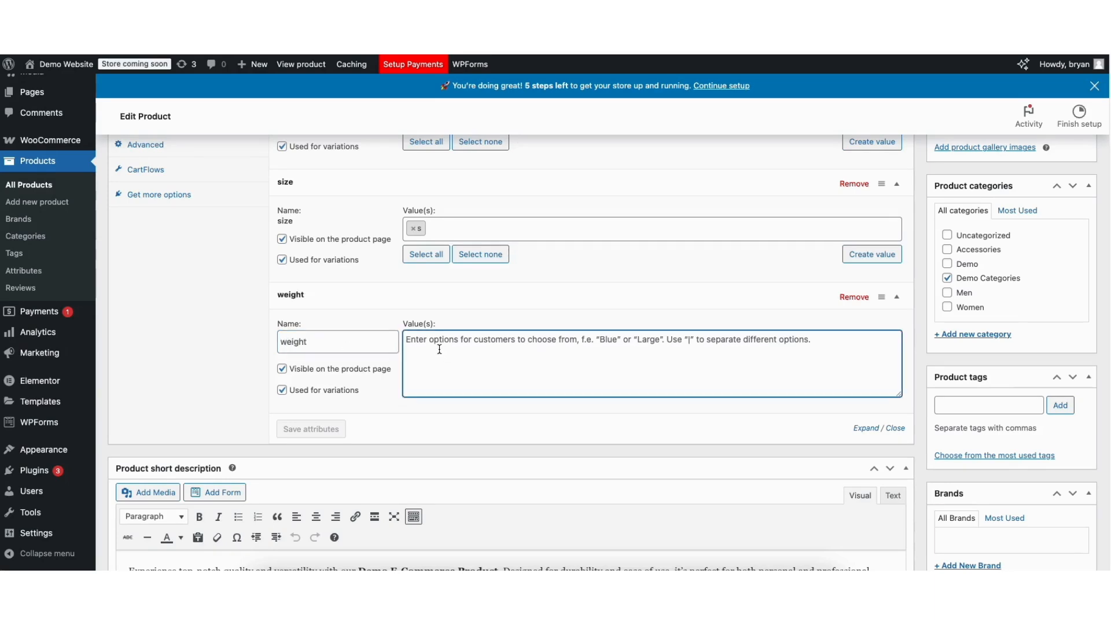
pyautogui.write('16oz|')
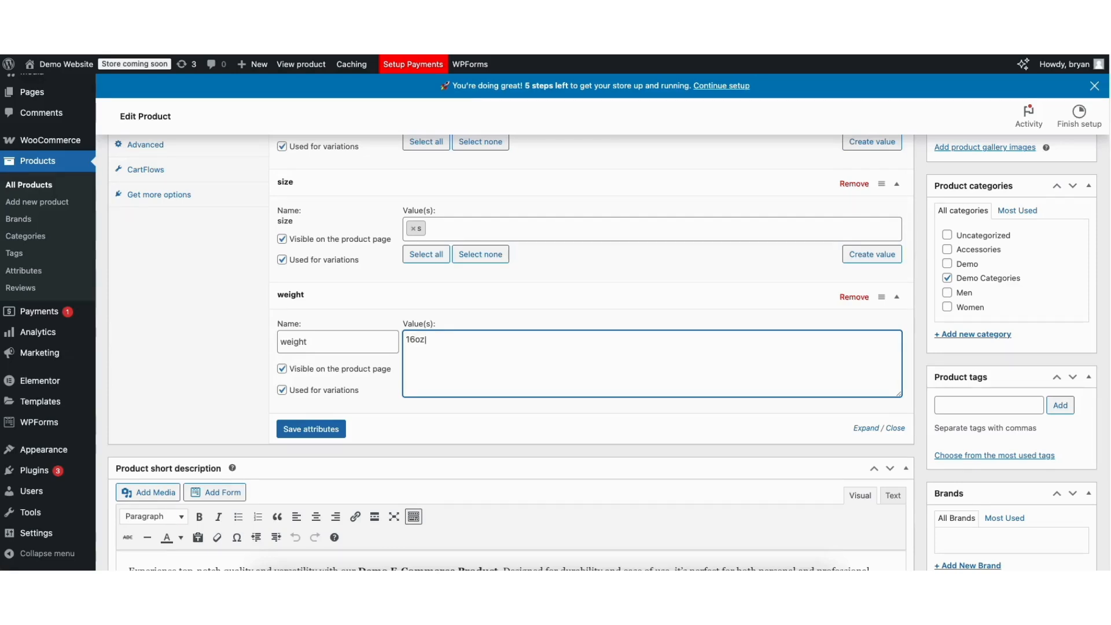
pyautogui.write('32oz')
pyautogui.write('|64oz')
pyautogui.click(311, 431)
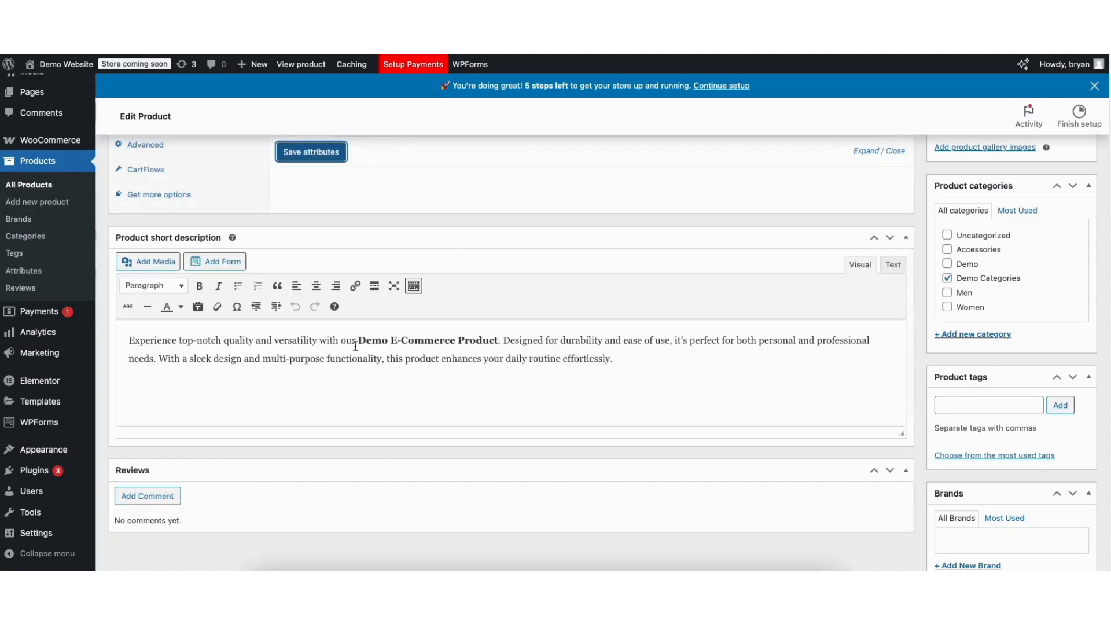
# - Check the saved color attribute's values and generate product variations for every combination of the attributes
pyautogui.scroll(5, 1107, 224)
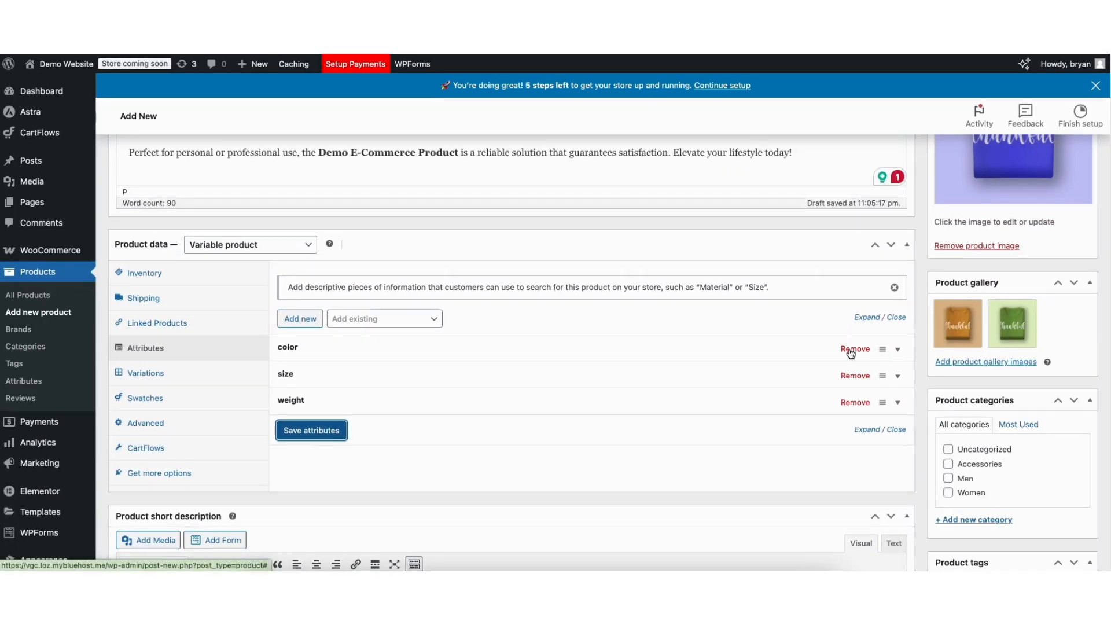
pyautogui.click(302, 351)
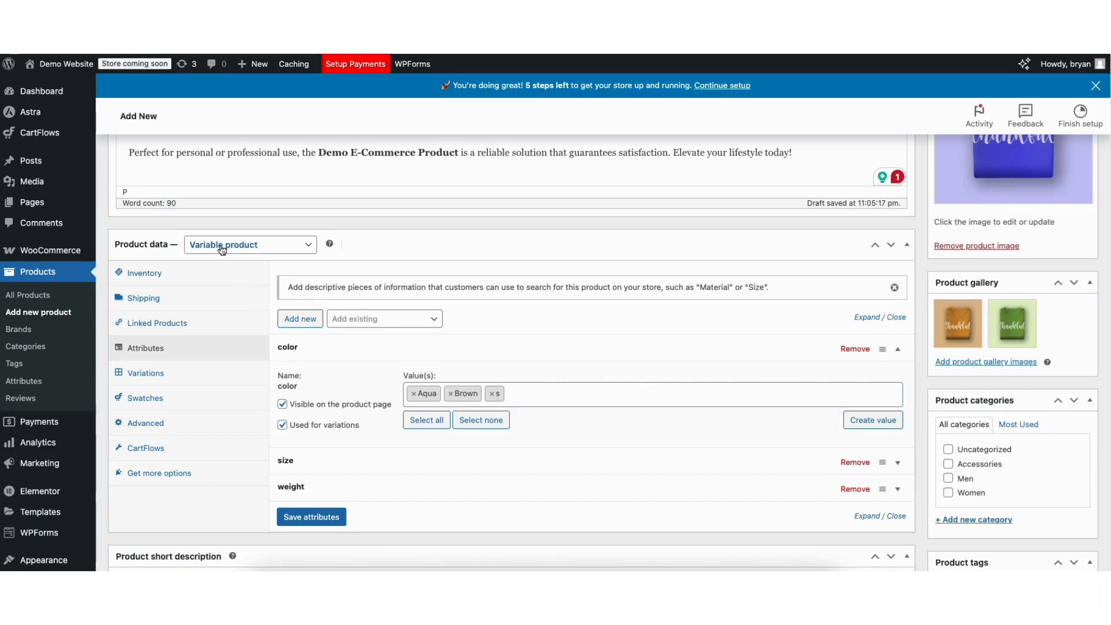
pyautogui.click(145, 374)
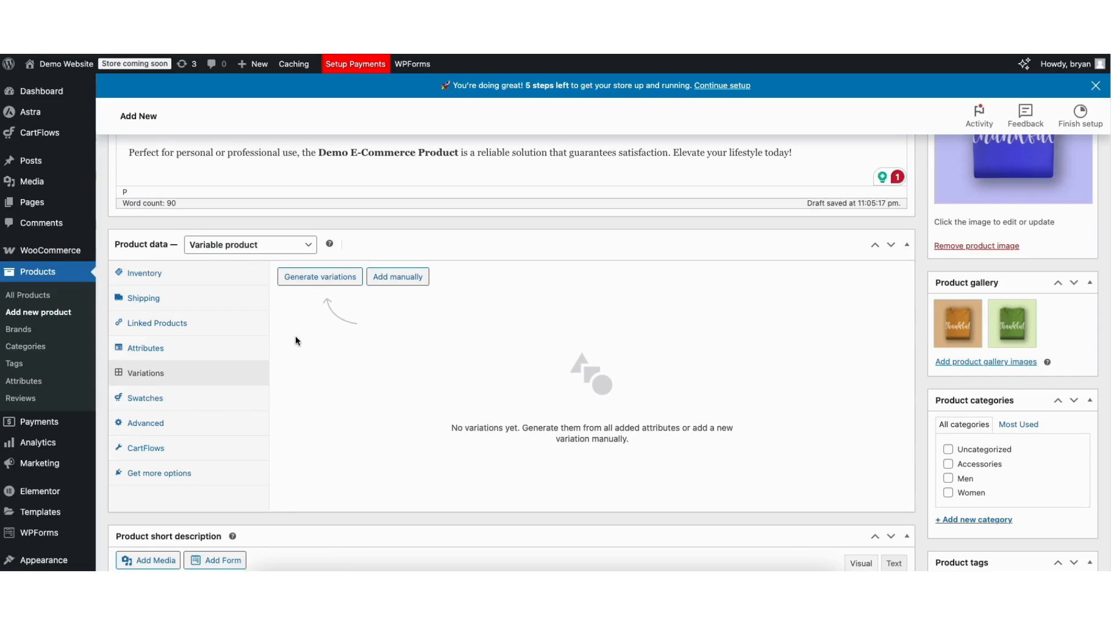
pyautogui.click(304, 278)
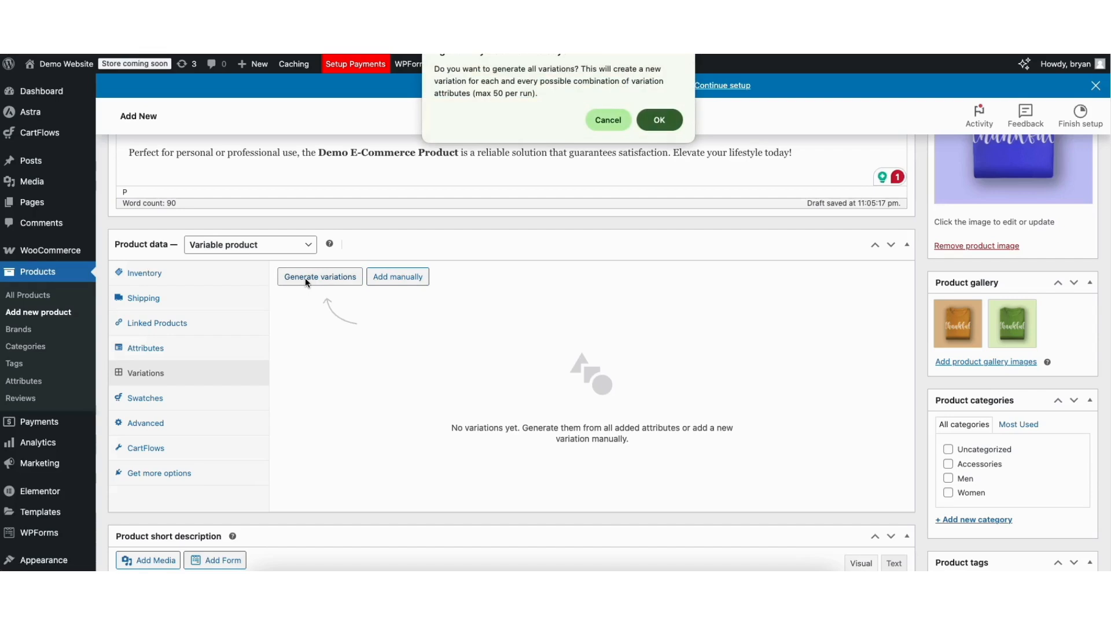
pyautogui.click(659, 121)
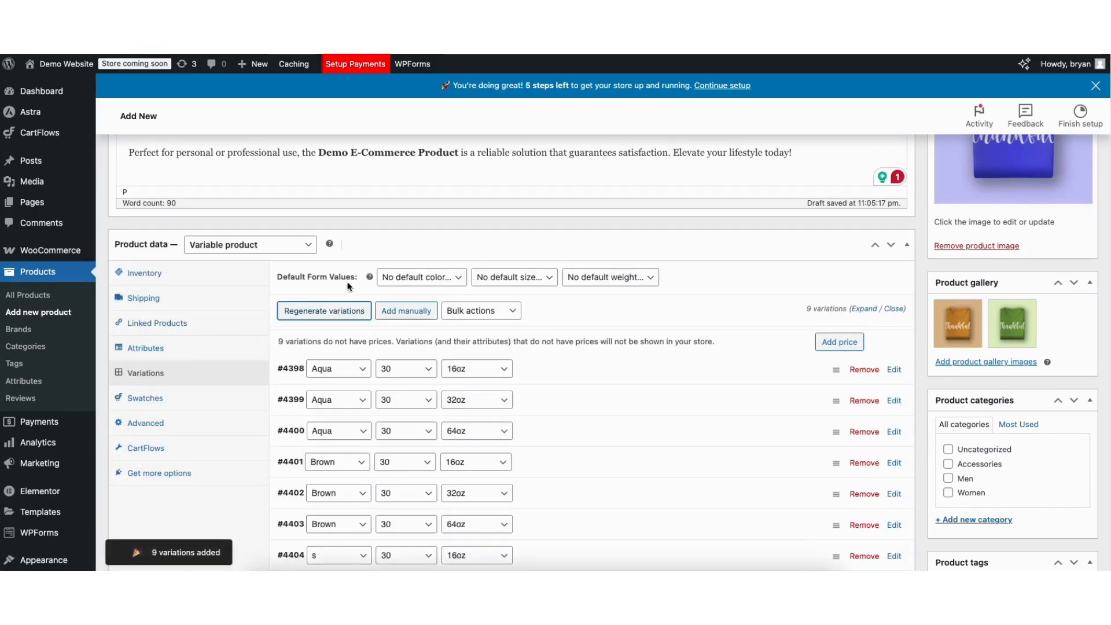
# - Keep the default color unset and add a price of 25 USD to all variations without a price
pyautogui.click(428, 278)
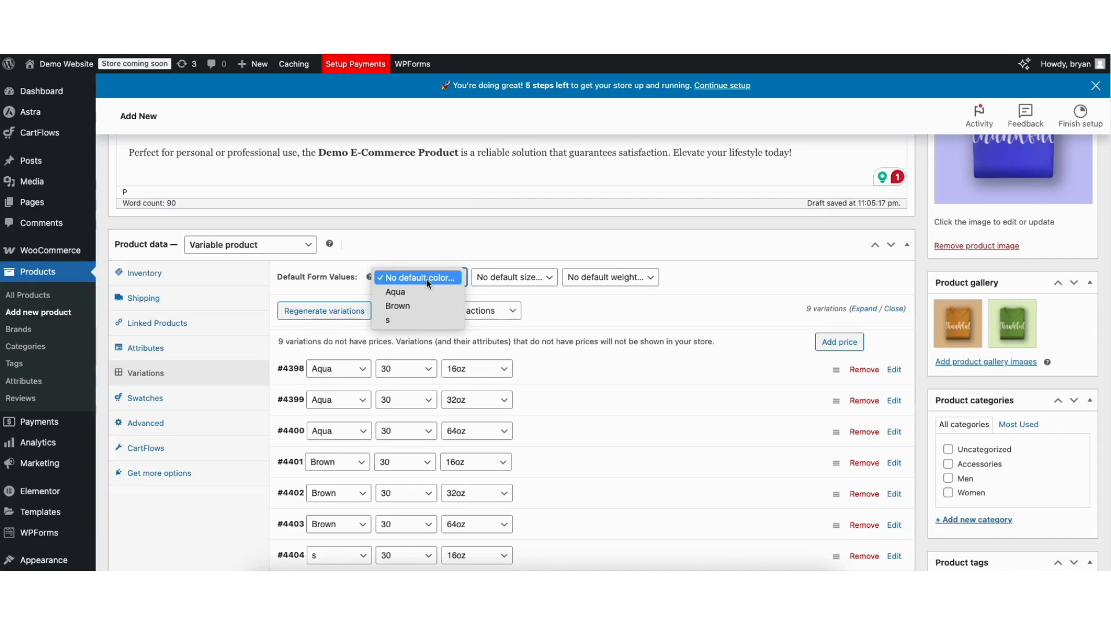
pyautogui.click(429, 283)
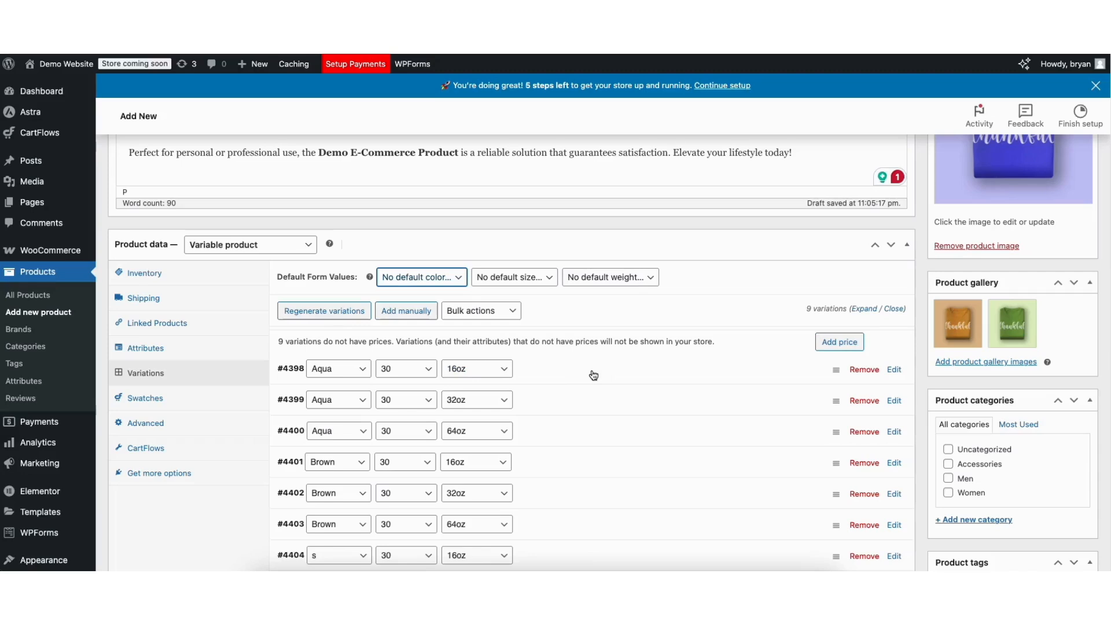
pyautogui.click(827, 346)
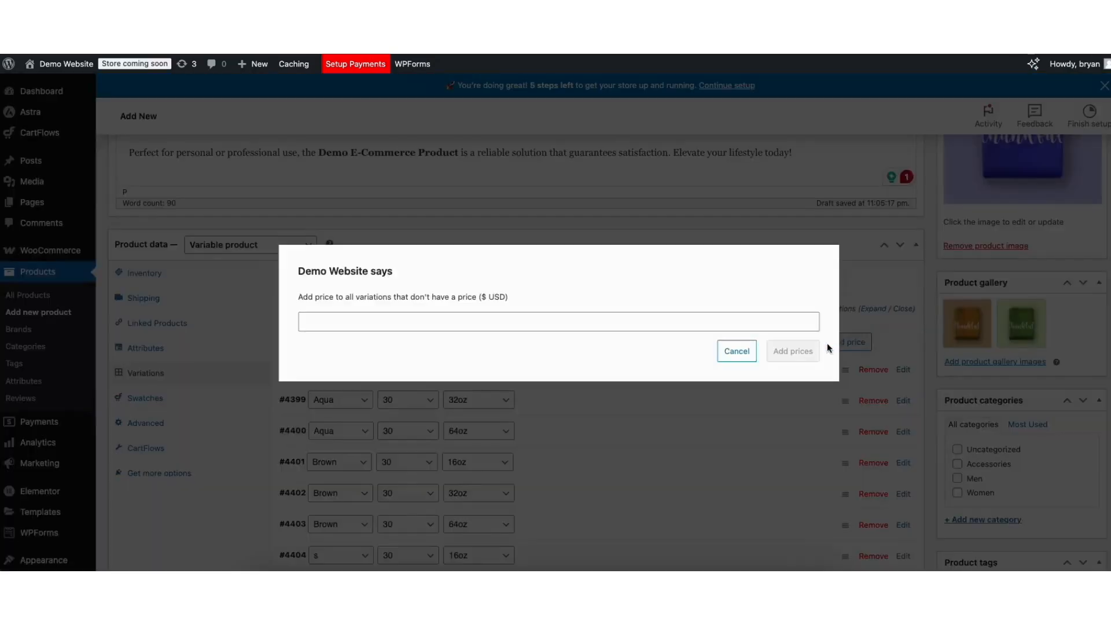
pyautogui.click(373, 323)
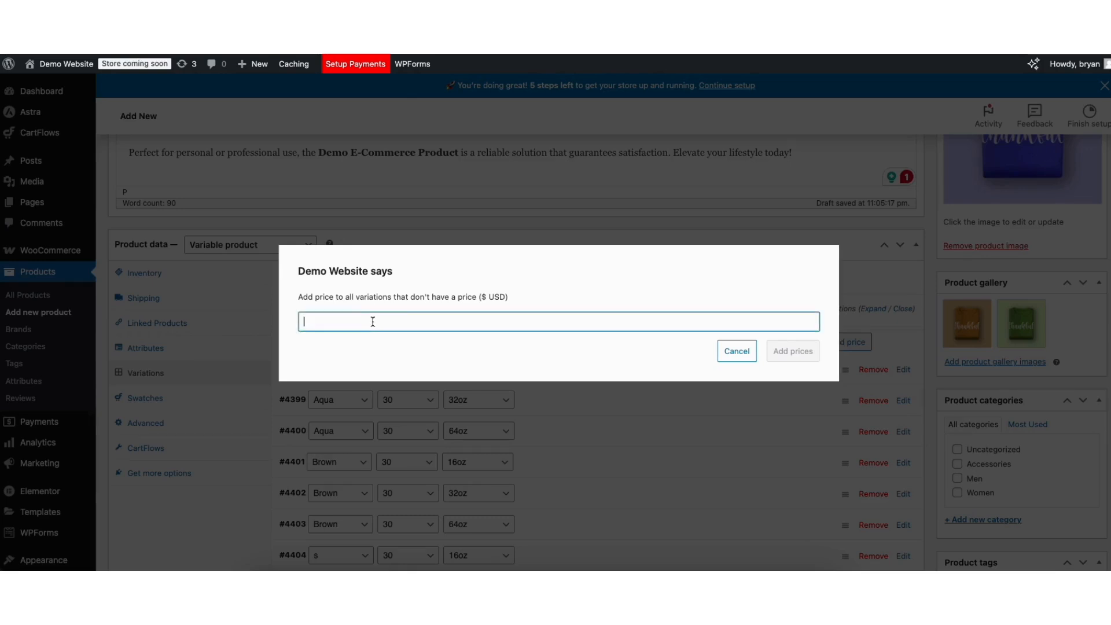
pyautogui.write('25')
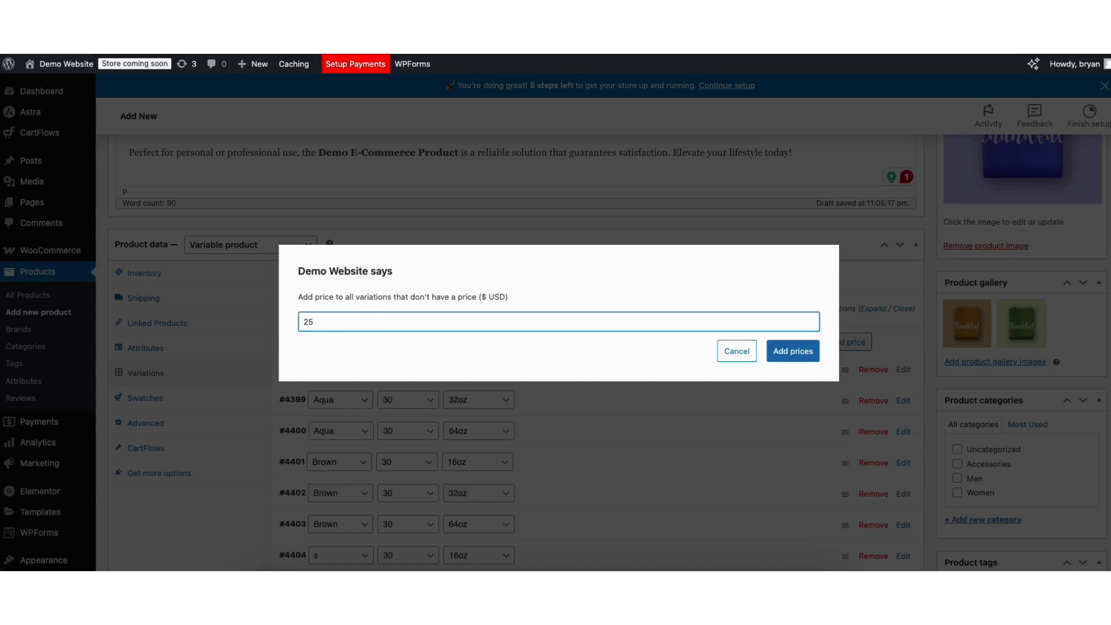
pyautogui.click(792, 355)
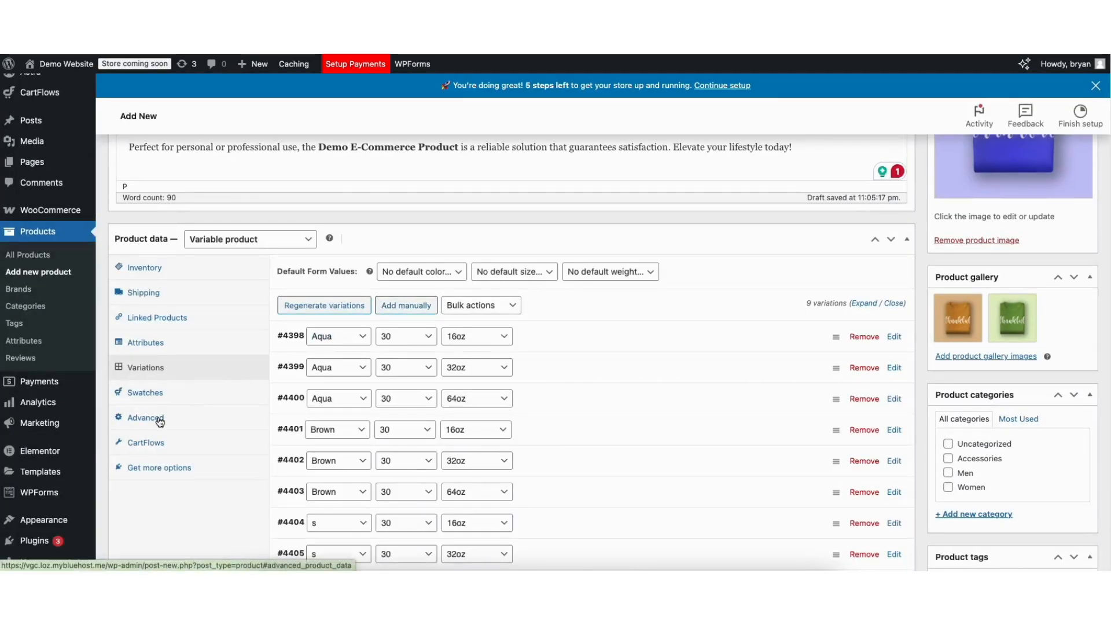
# - Create a new product category named Demo Categories and keep it assigned to the product
pyautogui.click(158, 421)
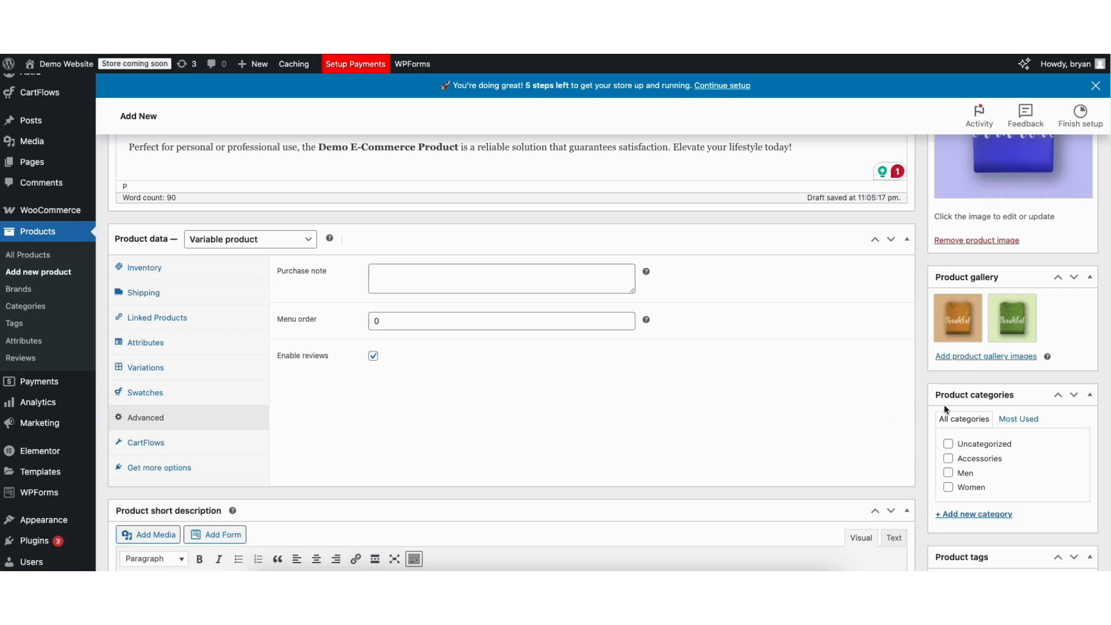
pyautogui.click(948, 459)
pyautogui.click(954, 517)
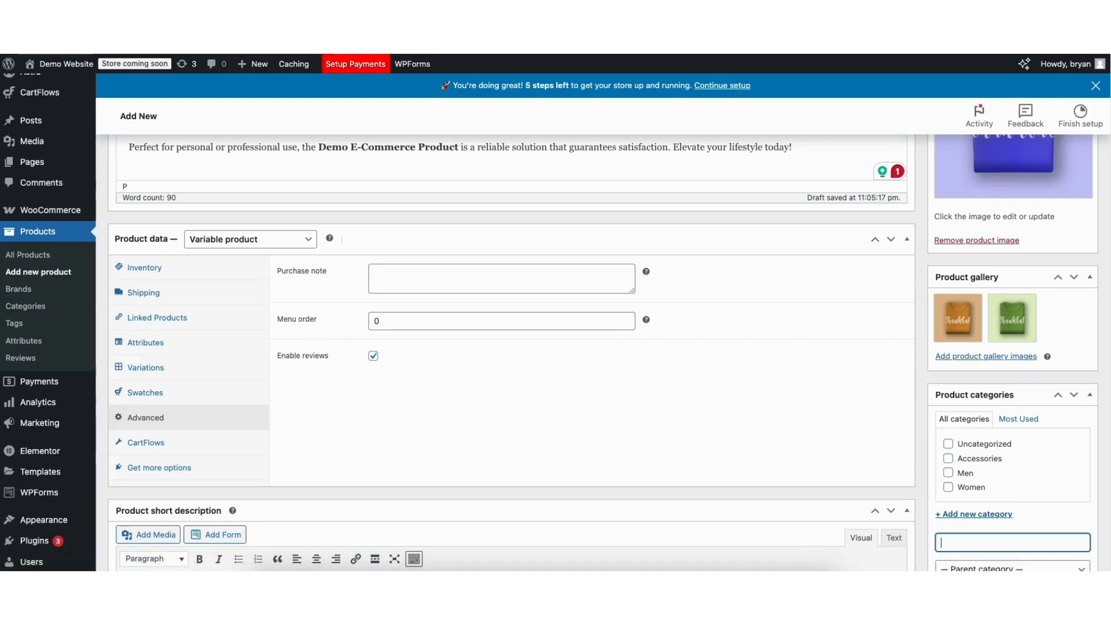
pyautogui.scroll(-3, 955, 518)
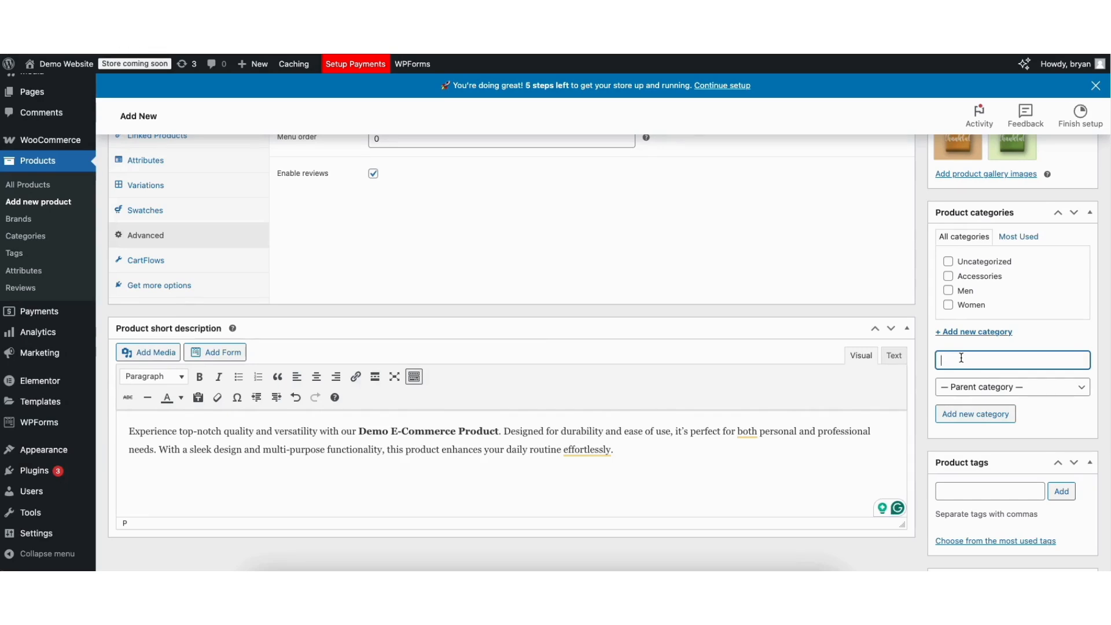
pyautogui.write('emo Categories')
pyautogui.click(960, 415)
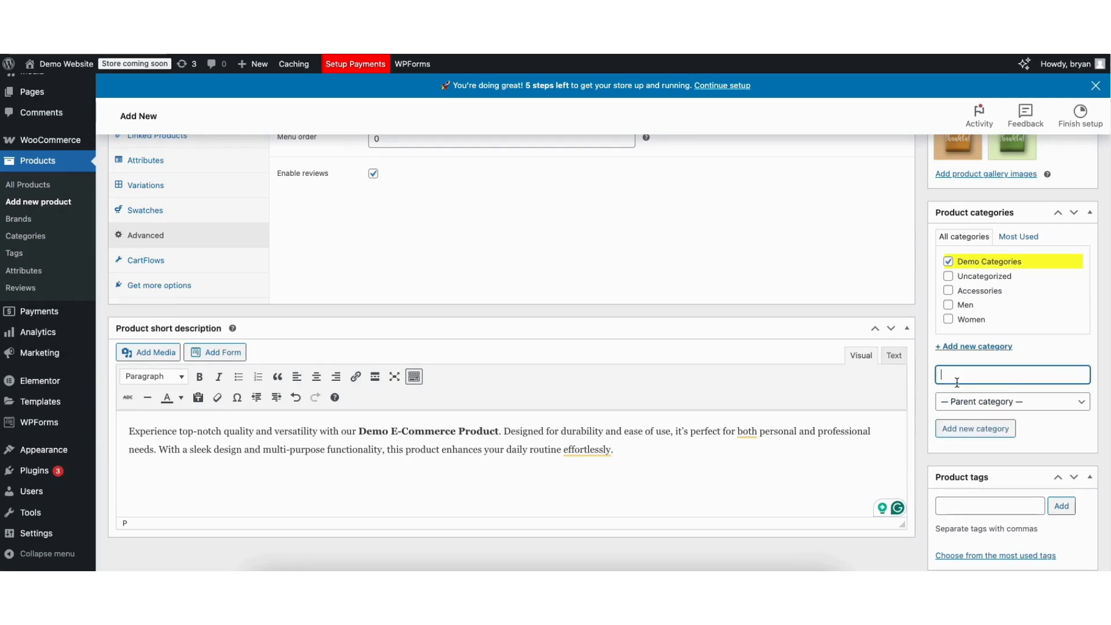
pyautogui.click(949, 264)
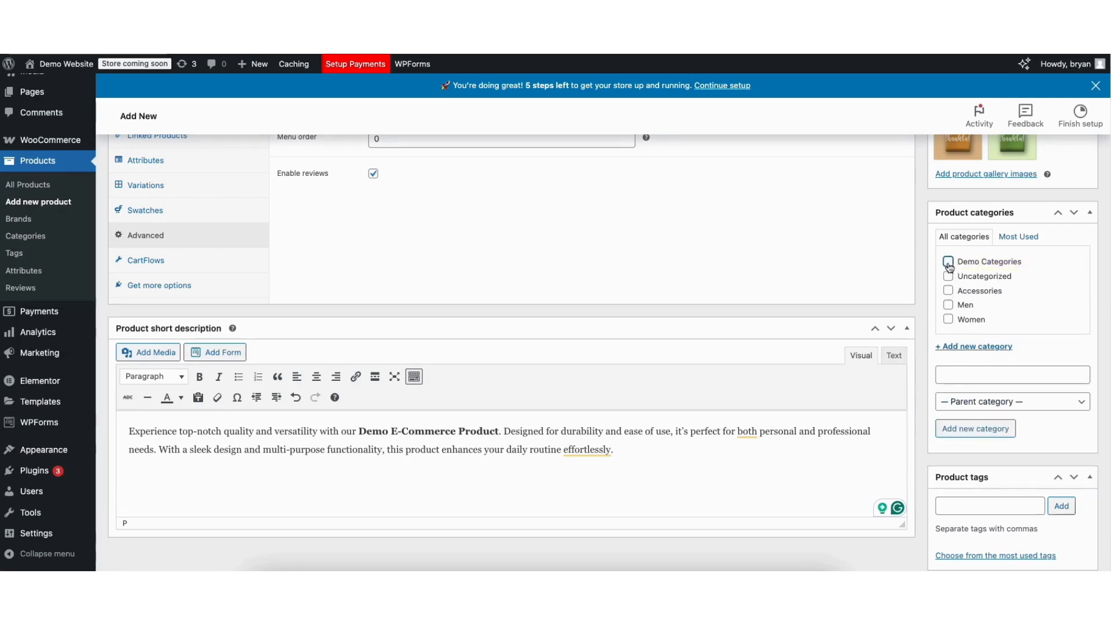
pyautogui.click(950, 264)
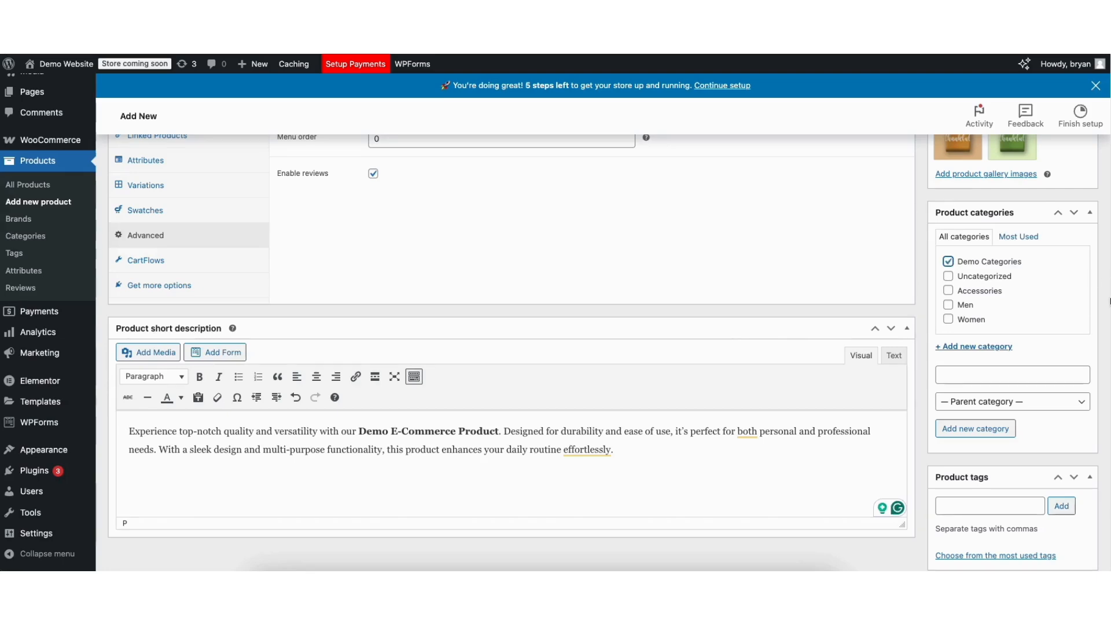
# - Save the Demo Ecommerce Product as a draft
pyautogui.scroll(6, 1098, 191)
pyautogui.scroll(4, 1099, 191)
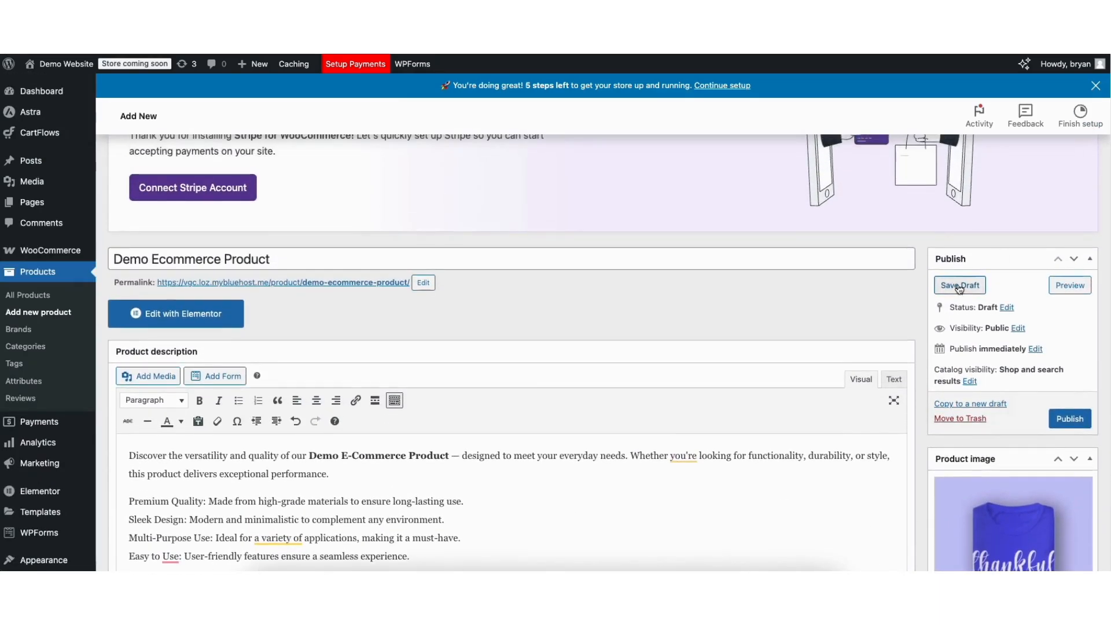
pyautogui.click(959, 285)
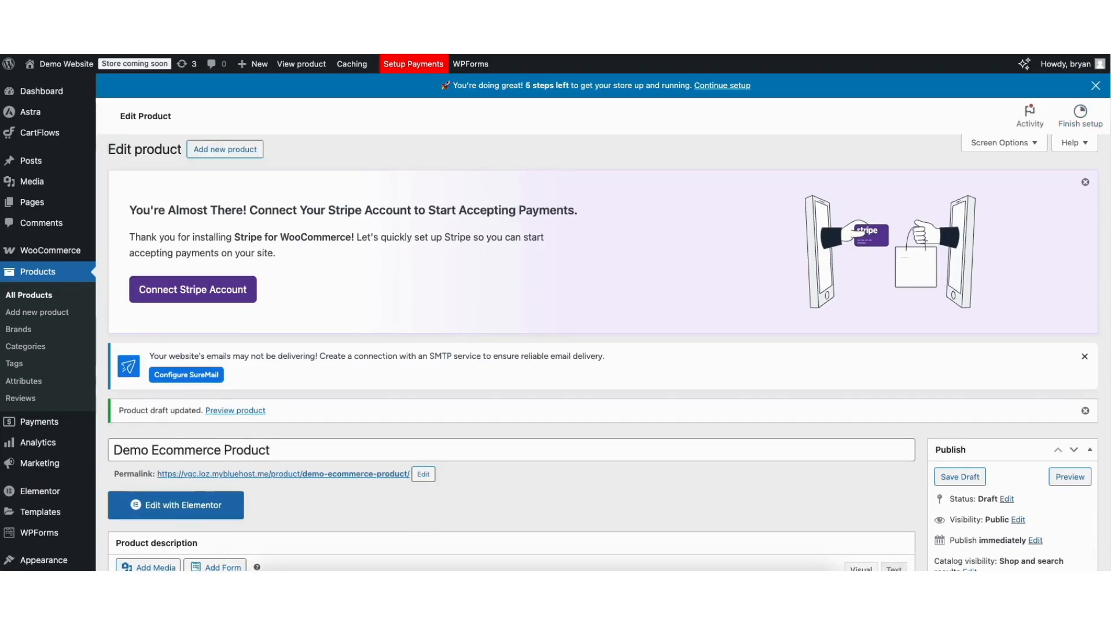
# - Preview the demo product's store page down to its description, and publish the product
pyautogui.scroll(-5, 1107, 199)
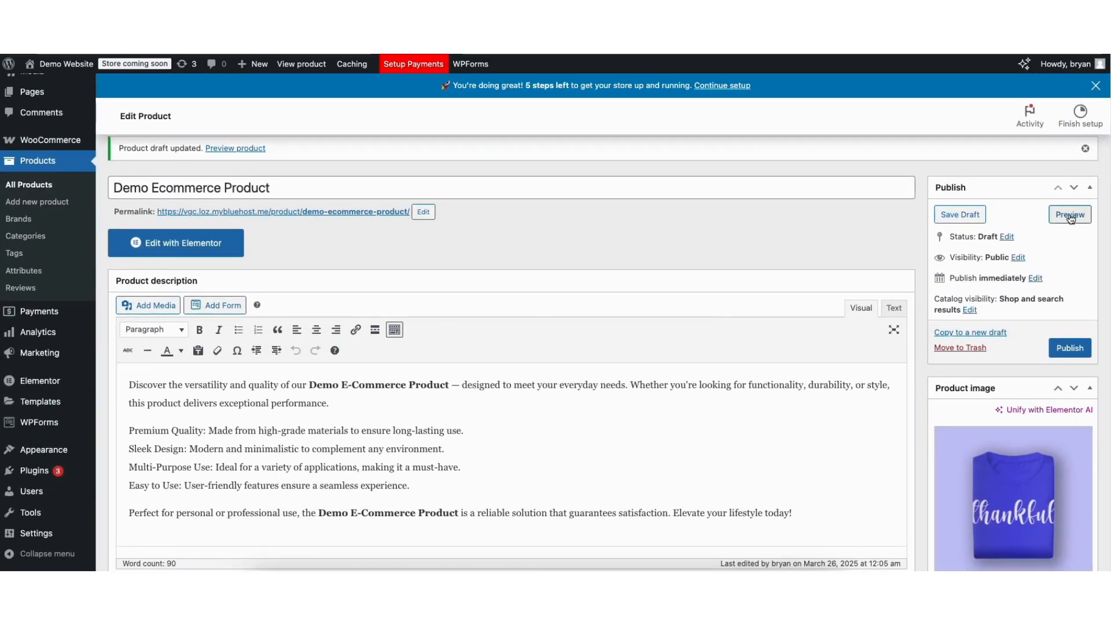
pyautogui.click(1070, 216)
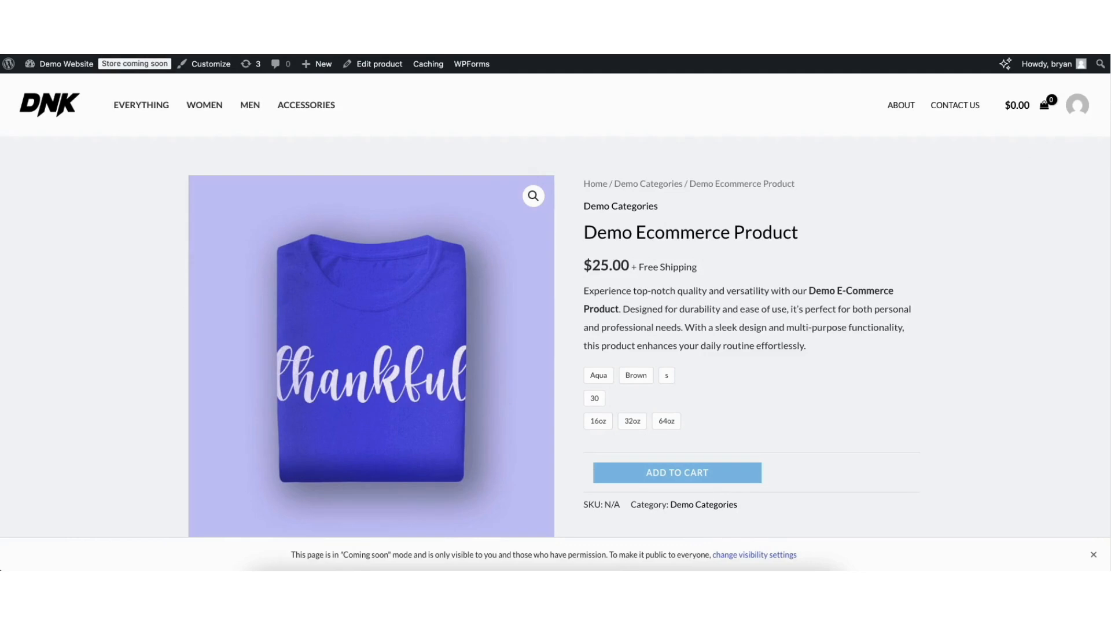
pyautogui.scroll(-7, 1090, 273)
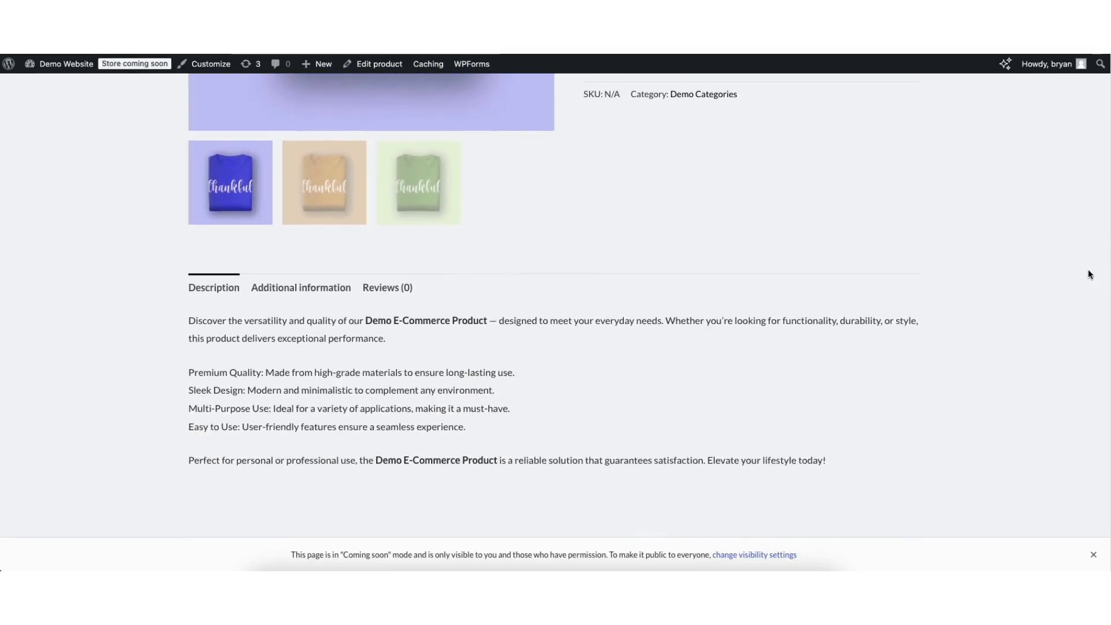
pyautogui.scroll(-3, 1088, 272)
pyautogui.scroll(10, 1082, 322)
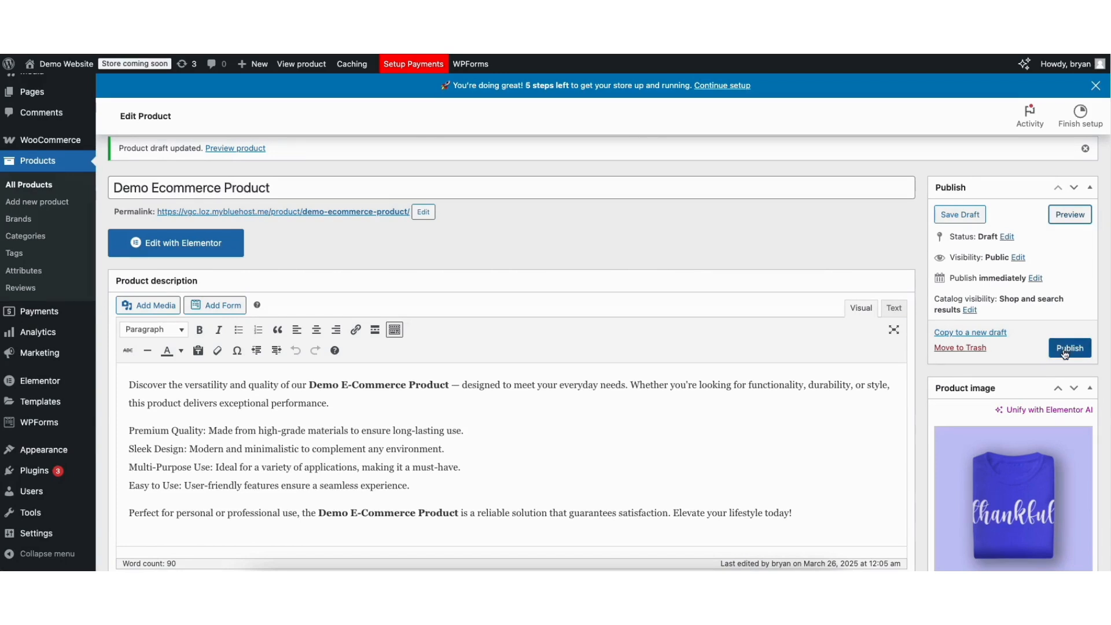
pyautogui.click(1065, 350)
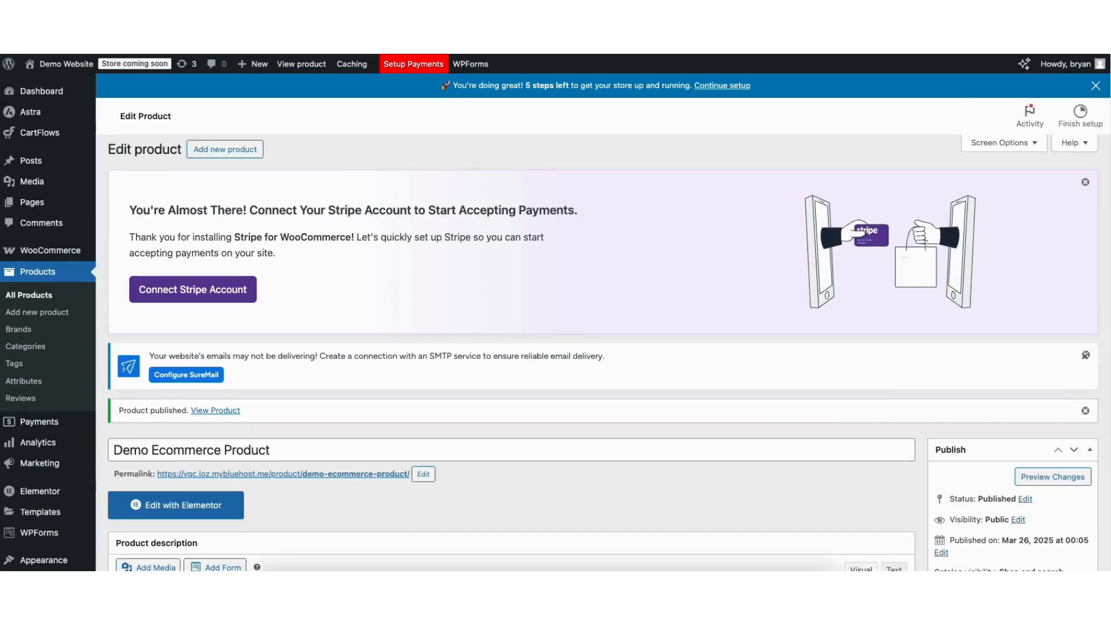
pyautogui.scroll(-6, 1065, 273)
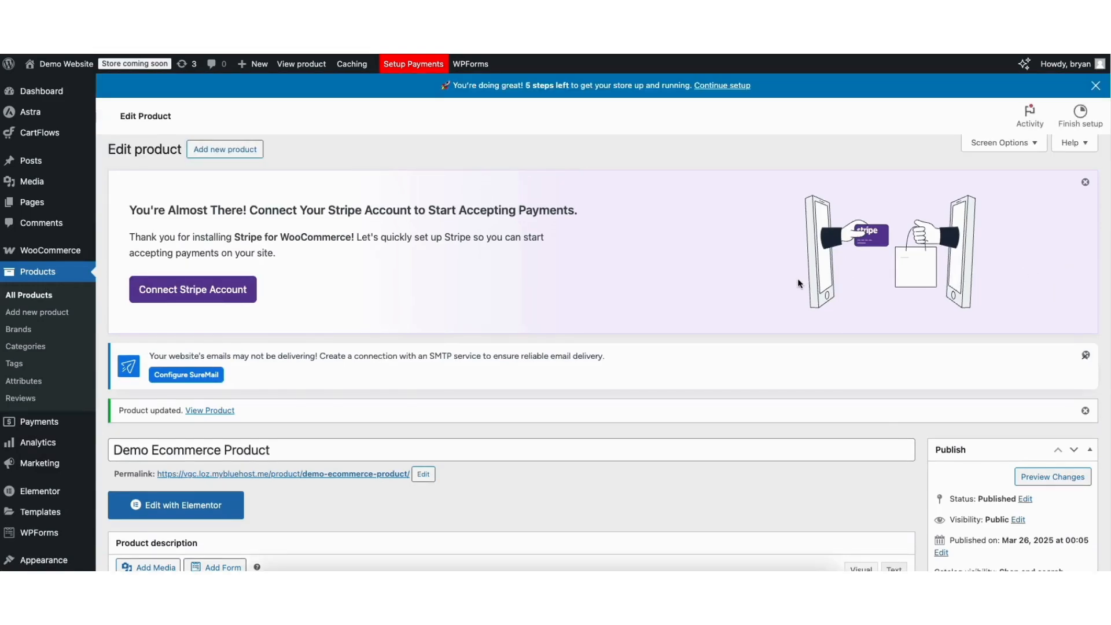
# - Add a product category named Demo with no parent and an empty slug from the store's category management page
pyautogui.click(22, 352)
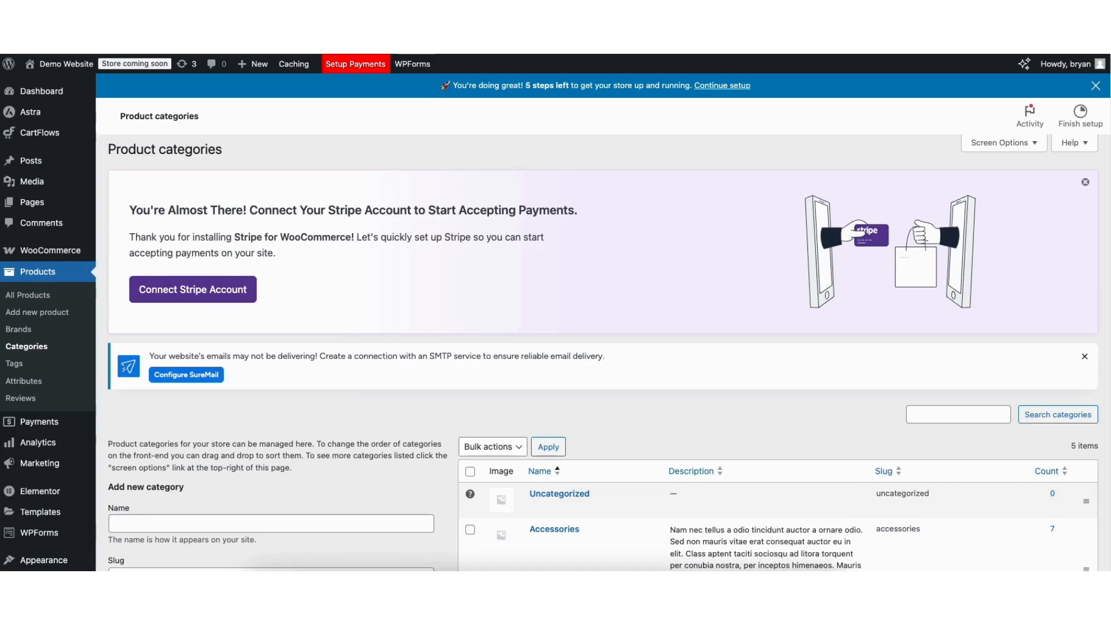
pyautogui.scroll(-4, 201, 274)
pyautogui.click(139, 283)
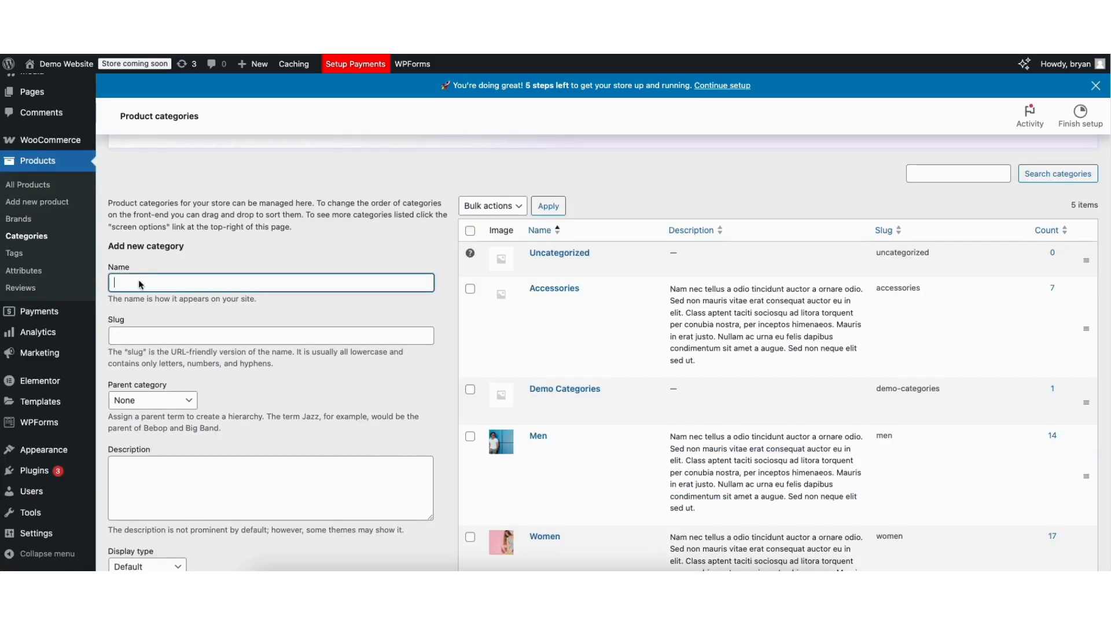
pyautogui.write('Demo')
pyautogui.click(146, 336)
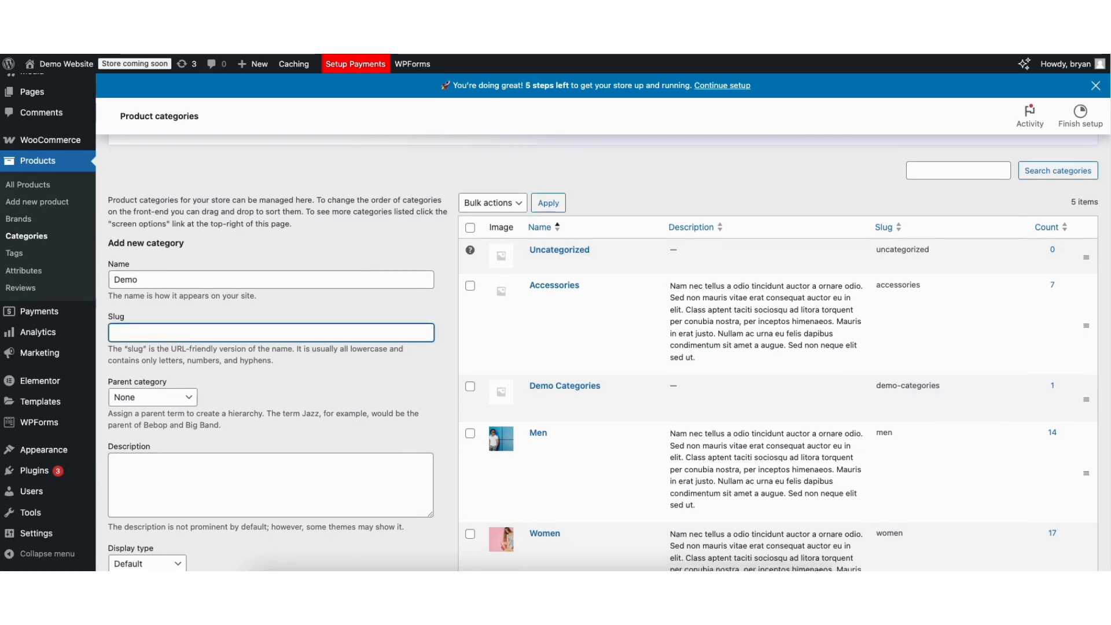
pyautogui.scroll(-3, 454, 294)
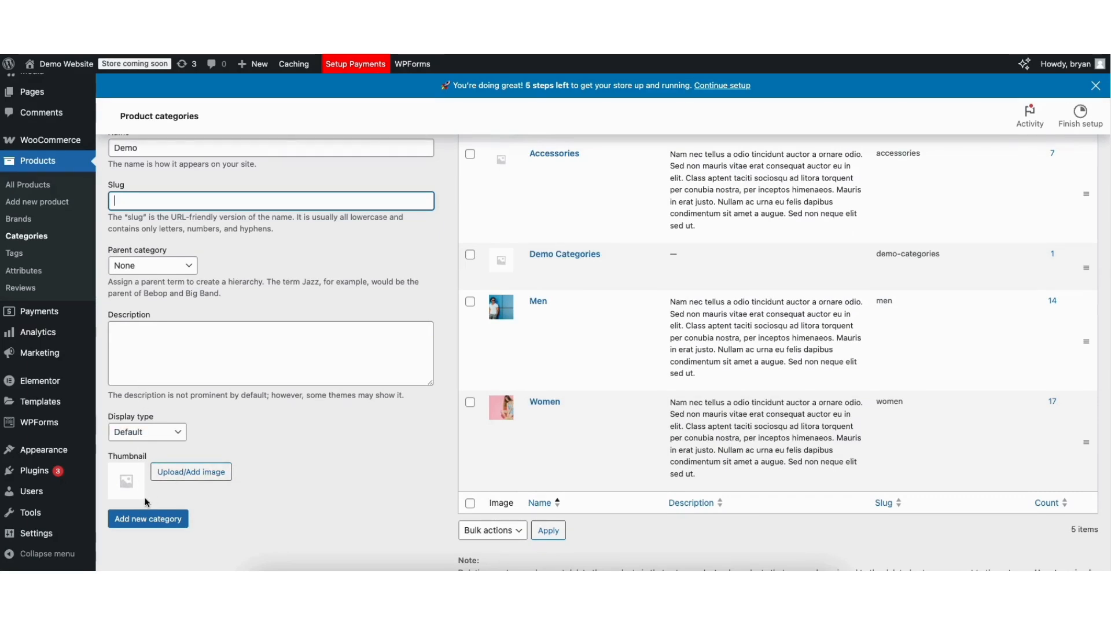
pyautogui.click(147, 519)
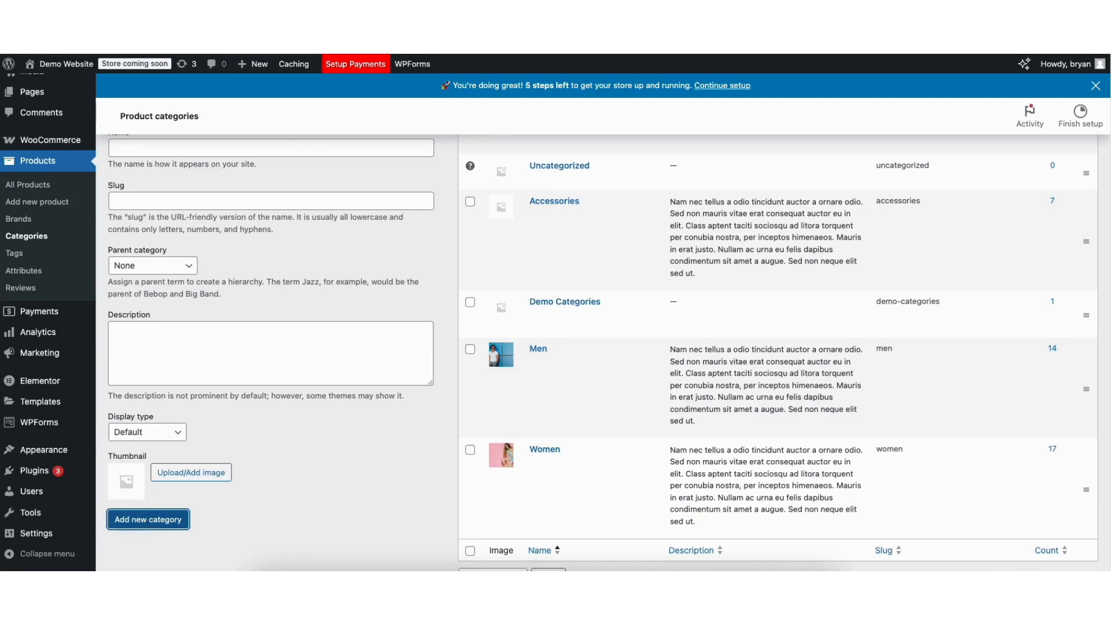
pyautogui.scroll(3, 536, 239)
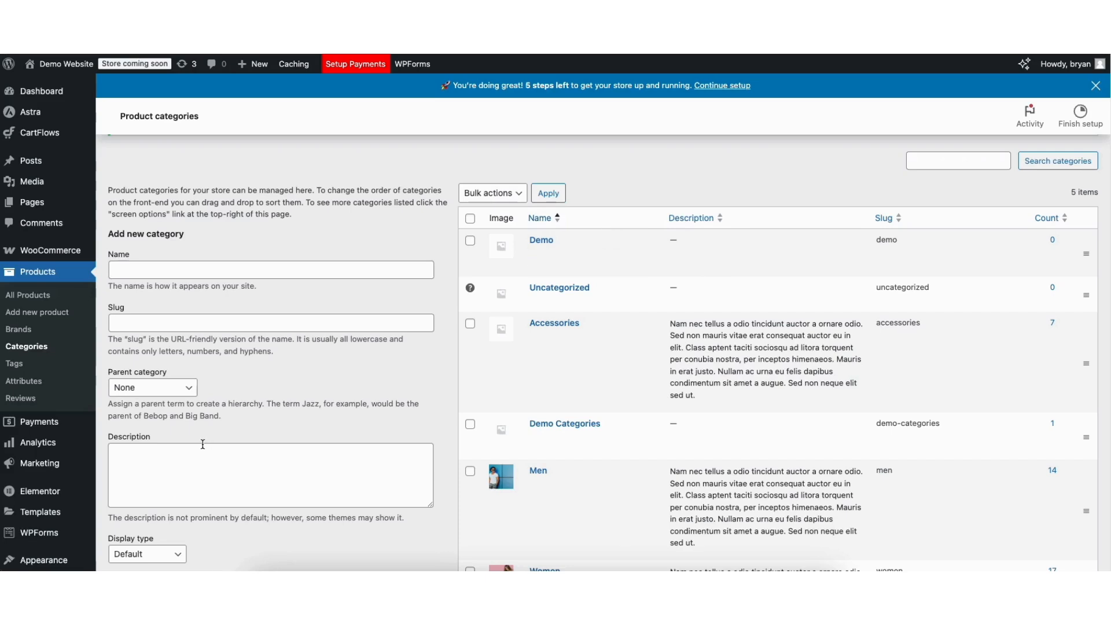
# - Open the site's navigation menu management and choose Main Menu (Primary Menu) as the menu to edit
pyautogui.moveTo(35, 563)
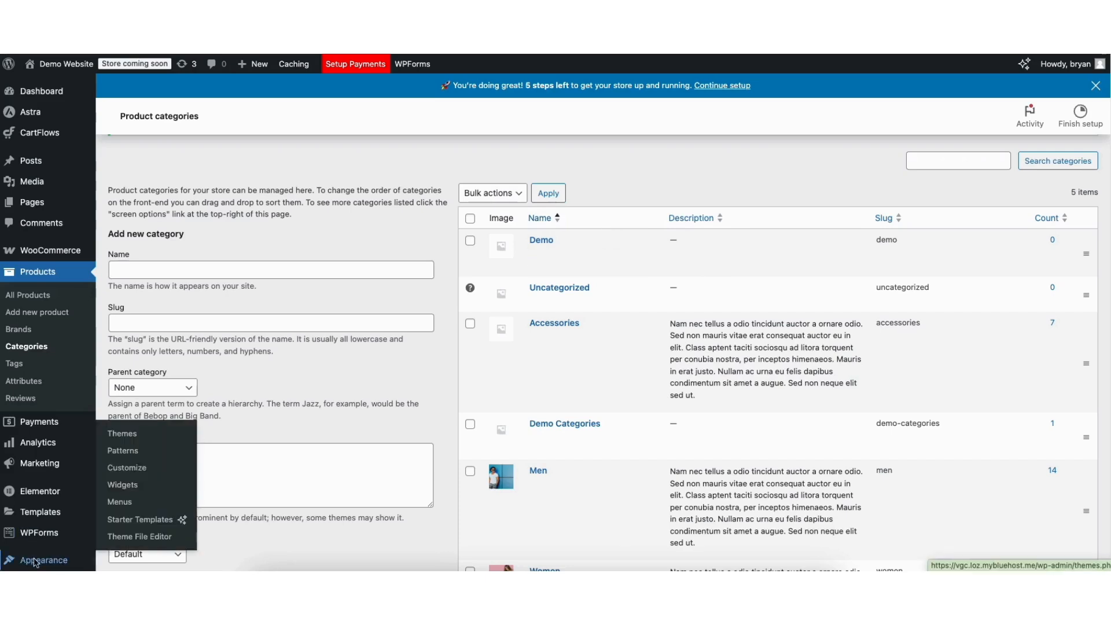
pyautogui.click(121, 504)
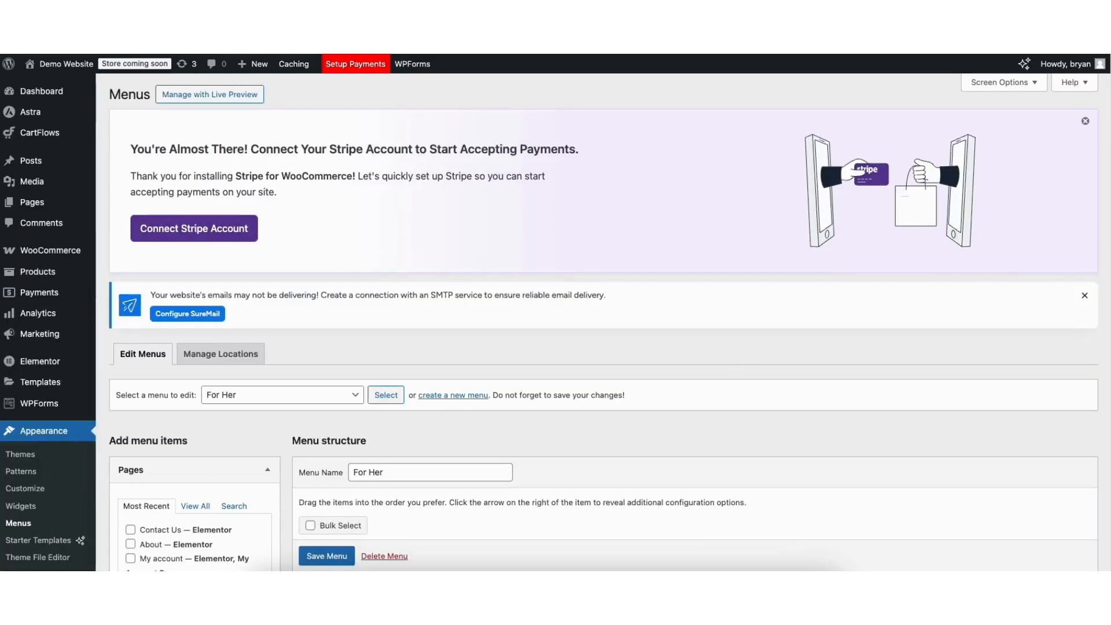
pyautogui.scroll(-3, 1066, 198)
pyautogui.scroll(-1, 1107, 243)
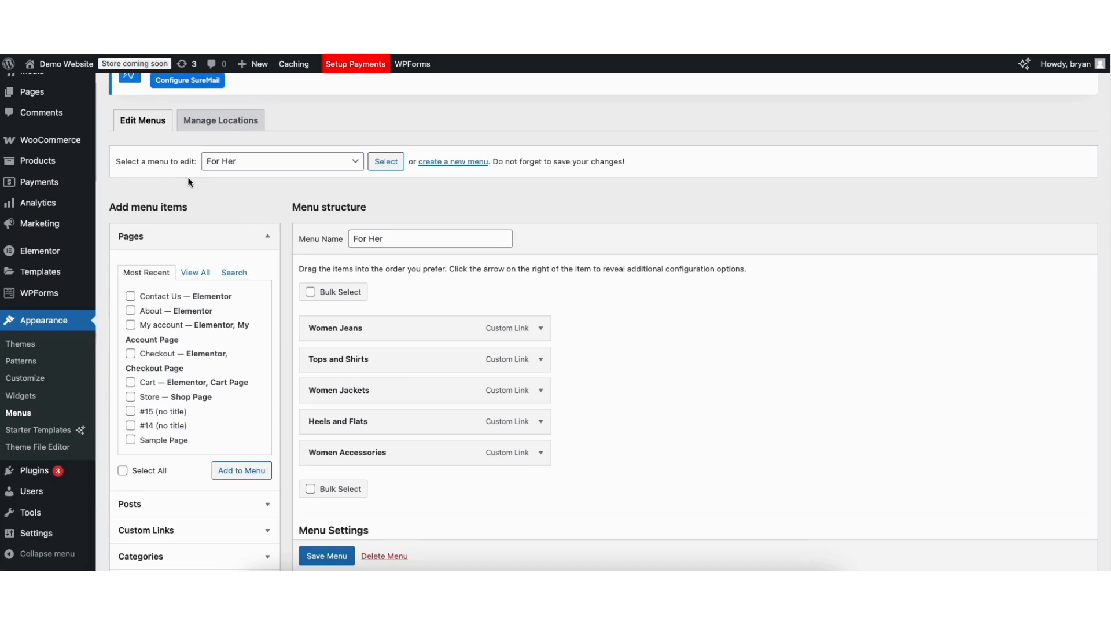
pyautogui.click(259, 166)
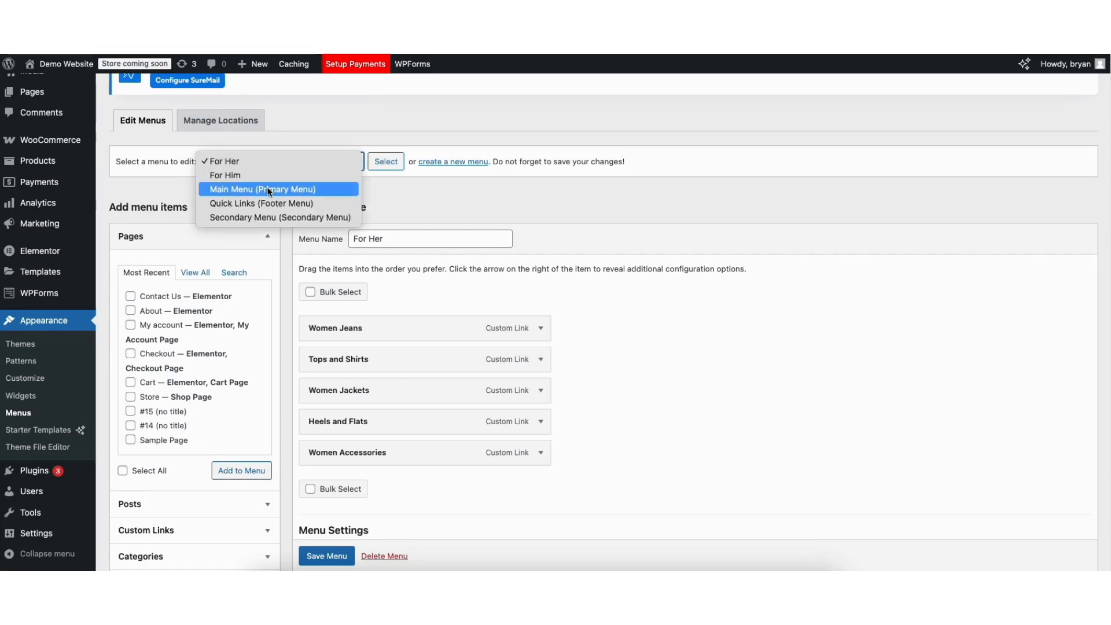
pyautogui.click(269, 191)
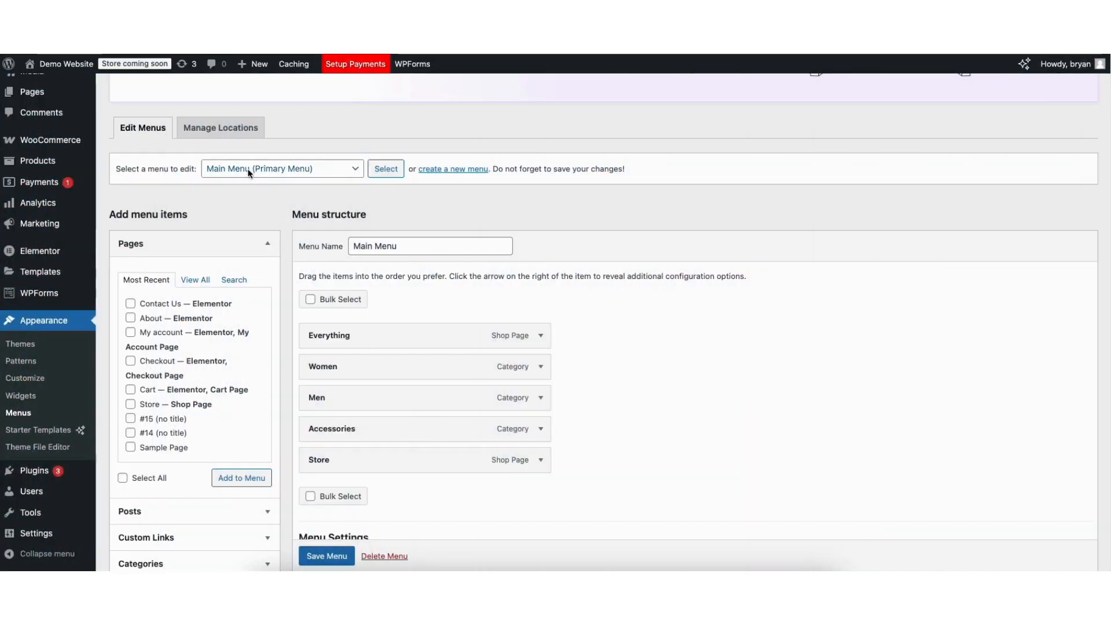
# - Load the Secondary Menu for editing in place of the Main Menu
pyautogui.click(249, 171)
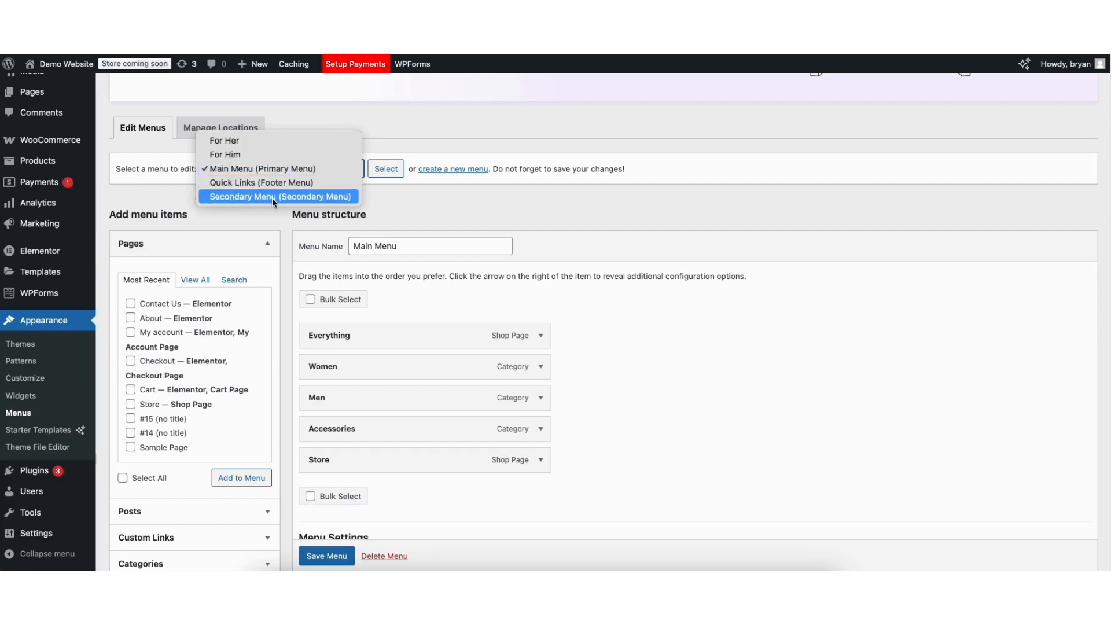
pyautogui.click(318, 198)
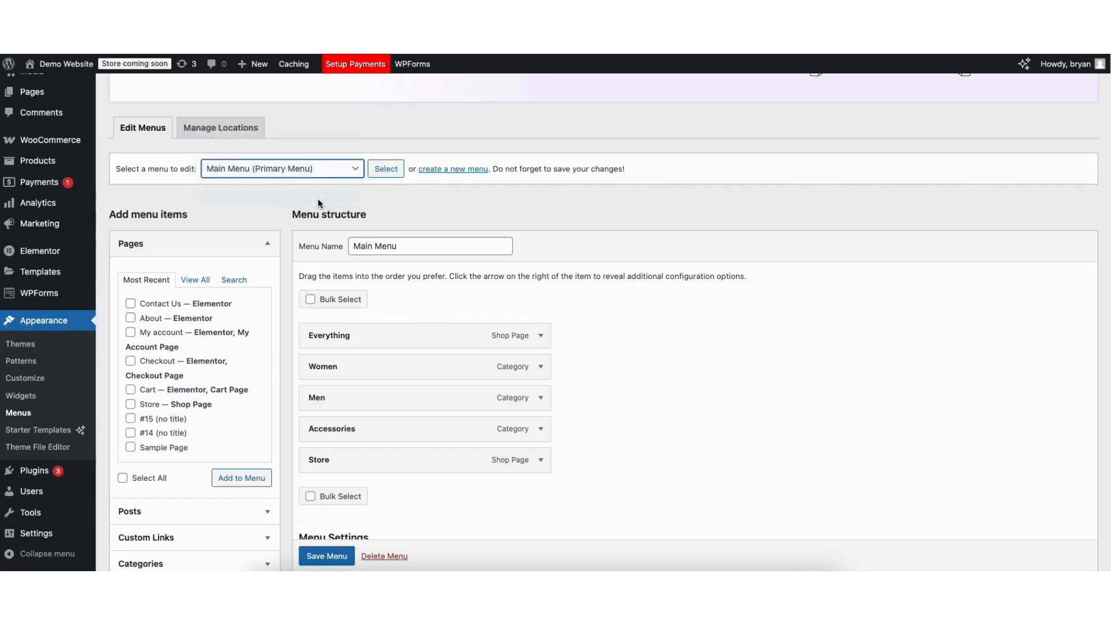
pyautogui.click(385, 168)
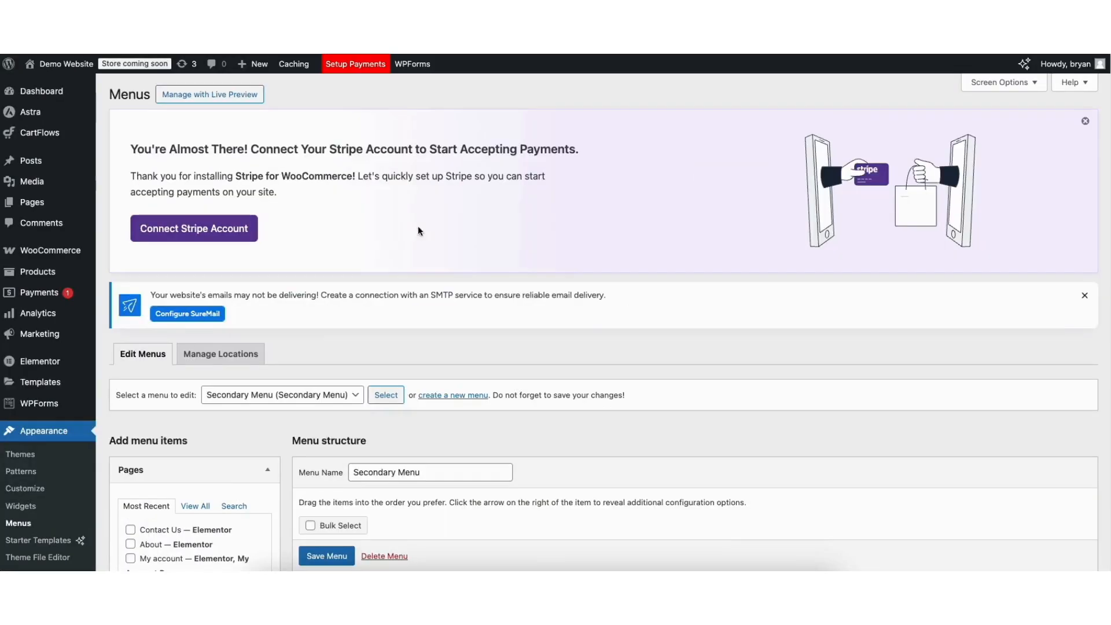
pyautogui.scroll(-3, 1103, 266)
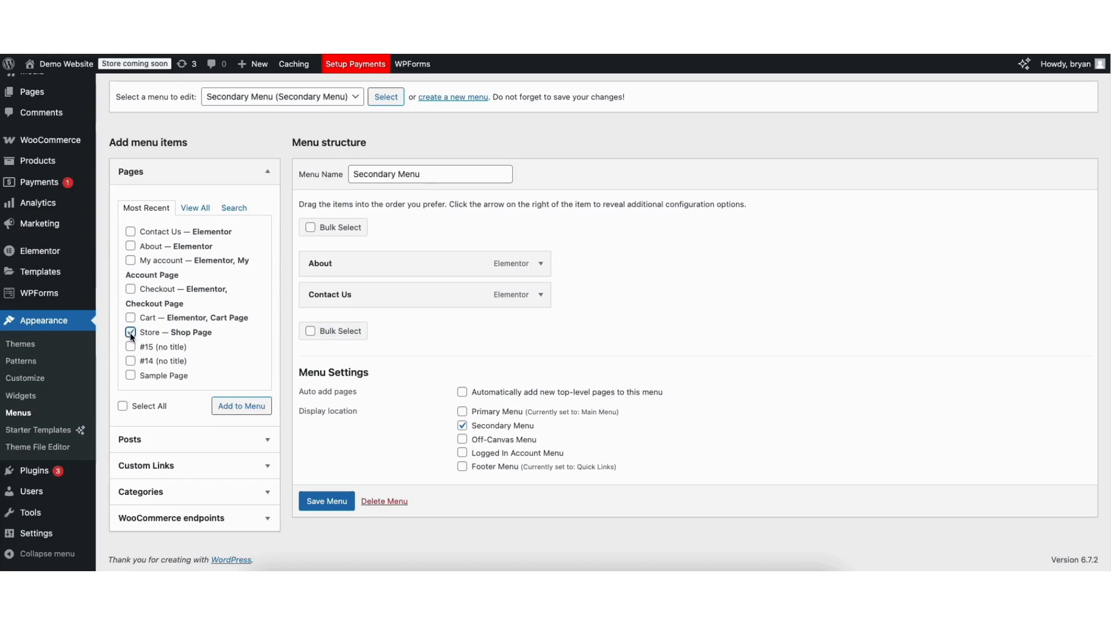
# - Add the checked Store page to the Secondary Menu and inspect the new item's navigation label settings
pyautogui.click(227, 405)
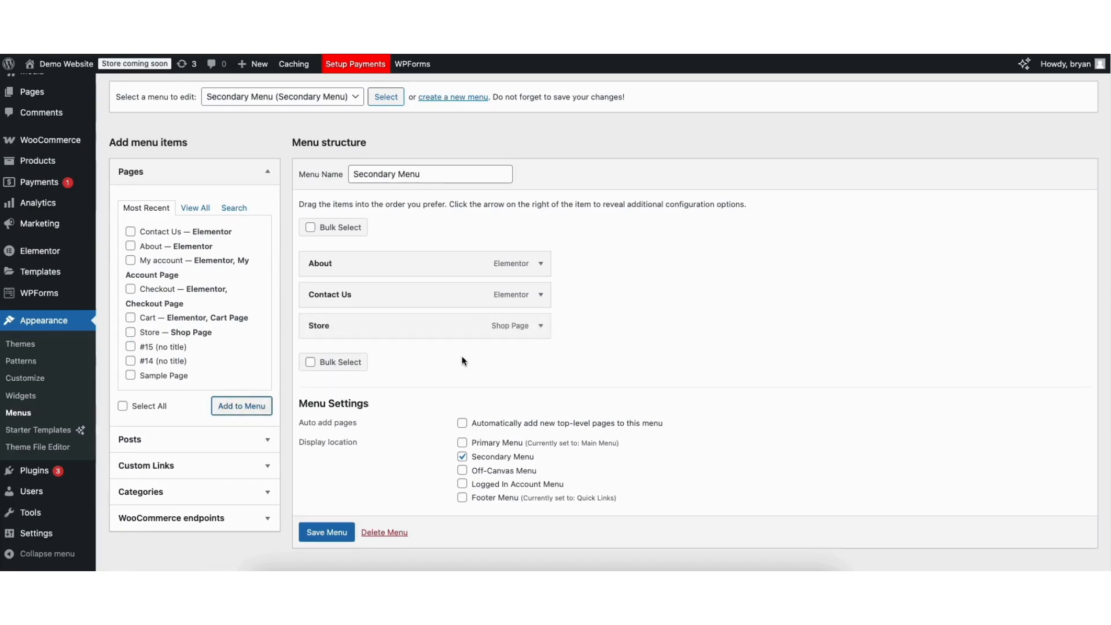
pyautogui.moveTo(308, 323)
pyautogui.mouseDown()
pyautogui.moveTo(309, 289)
pyautogui.moveTo(310, 326)
pyautogui.mouseUp()
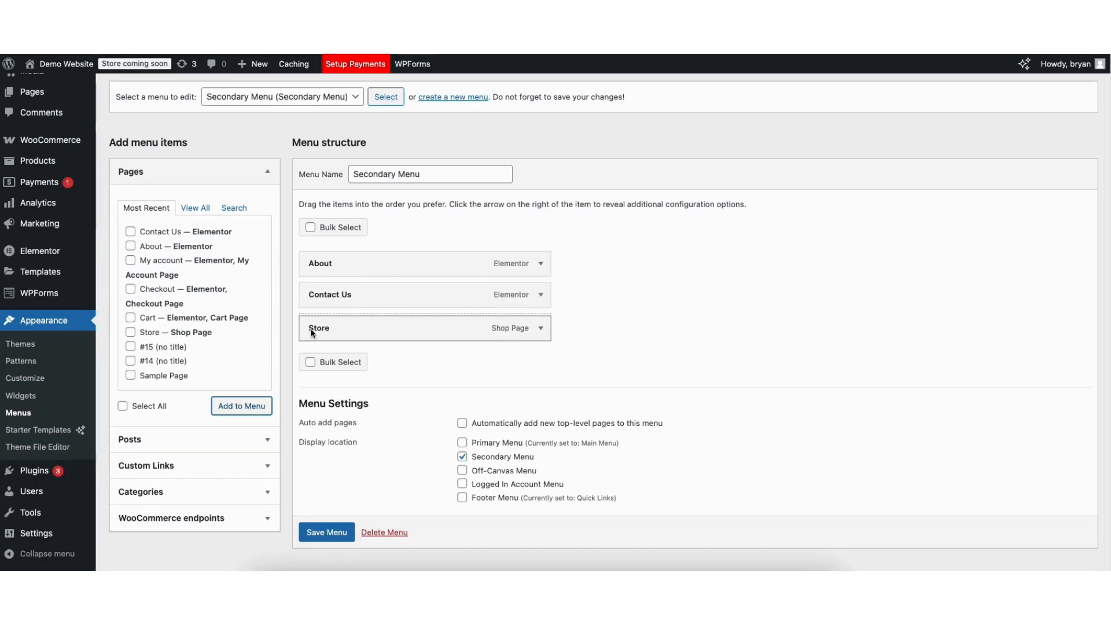
pyautogui.click(541, 327)
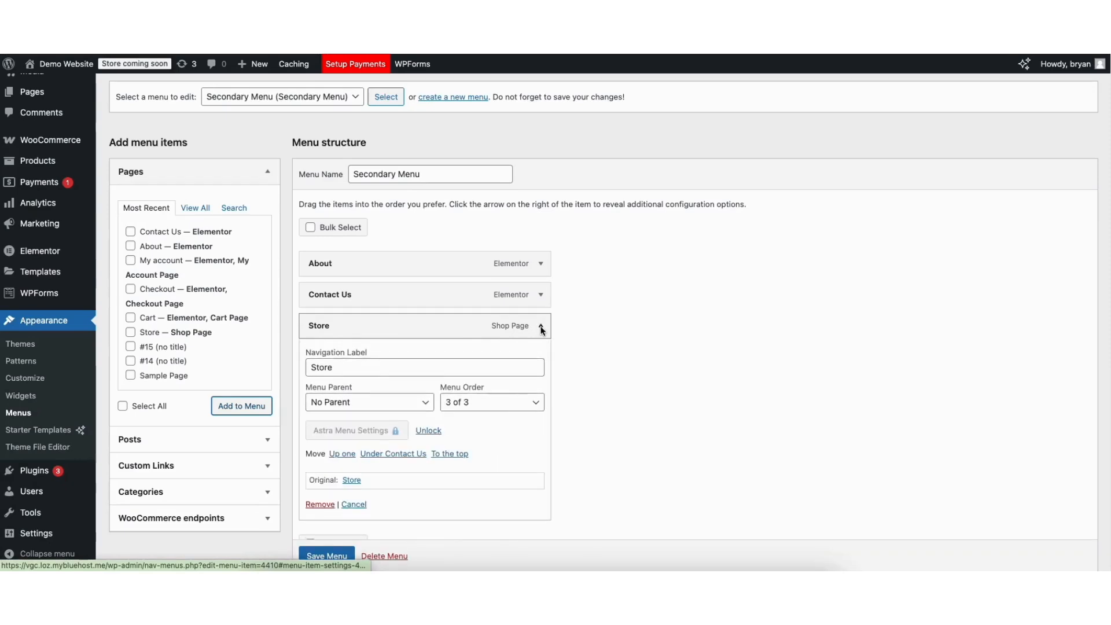
pyautogui.moveTo(311, 367); pyautogui.dragTo(325, 368)
pyautogui.click(361, 363)
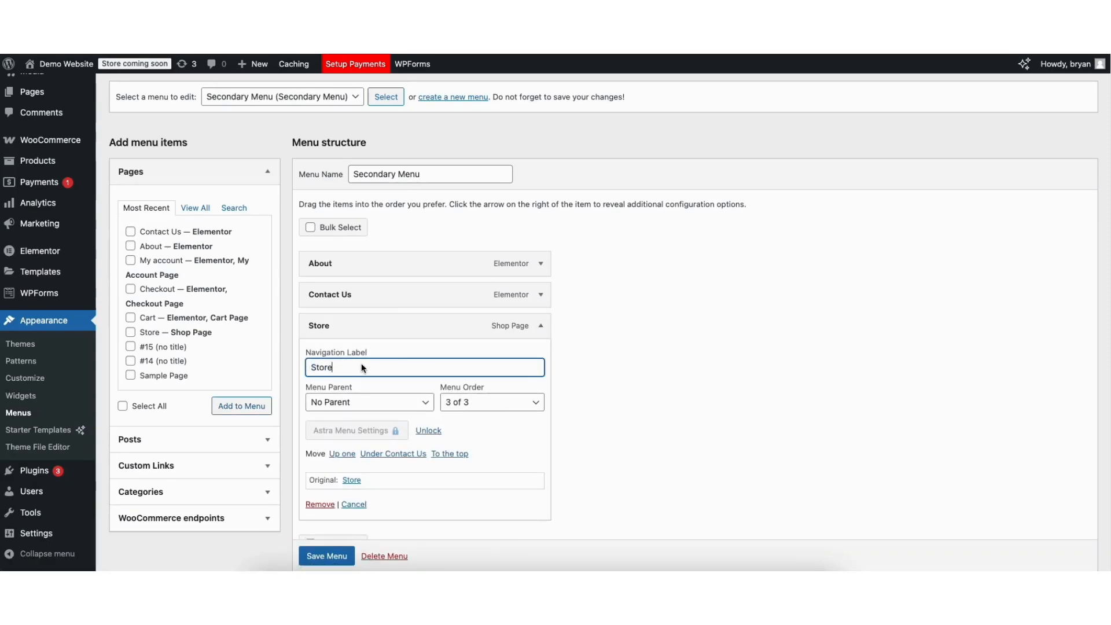
pyautogui.click(541, 327)
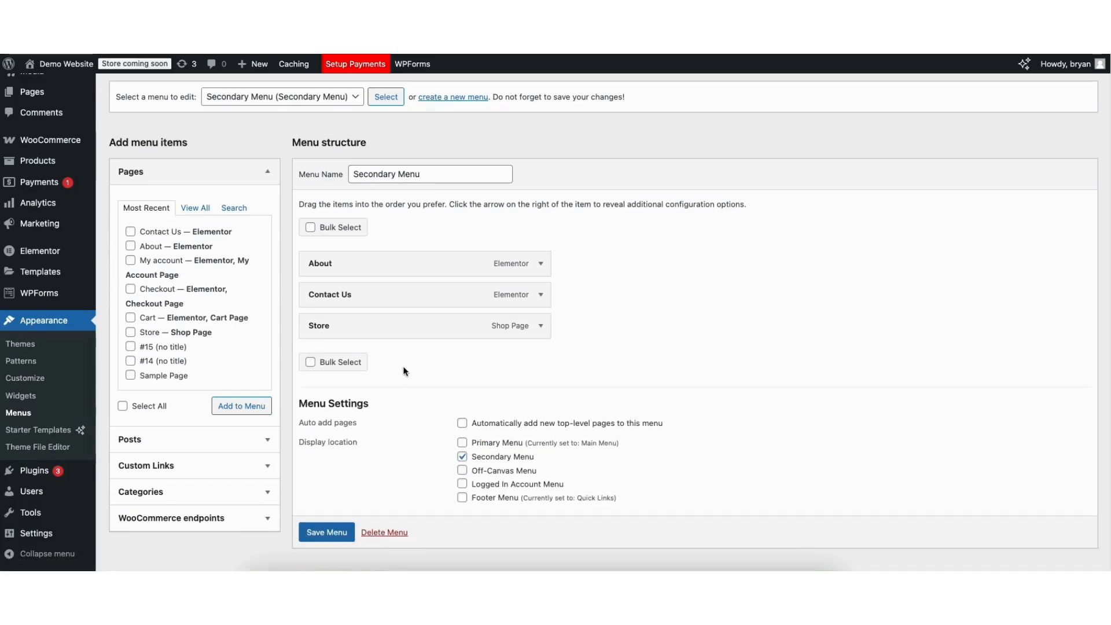
# - Save the Secondary Menu and visit the site's front page to check its navigation
pyautogui.scroll(-1, 405, 372)
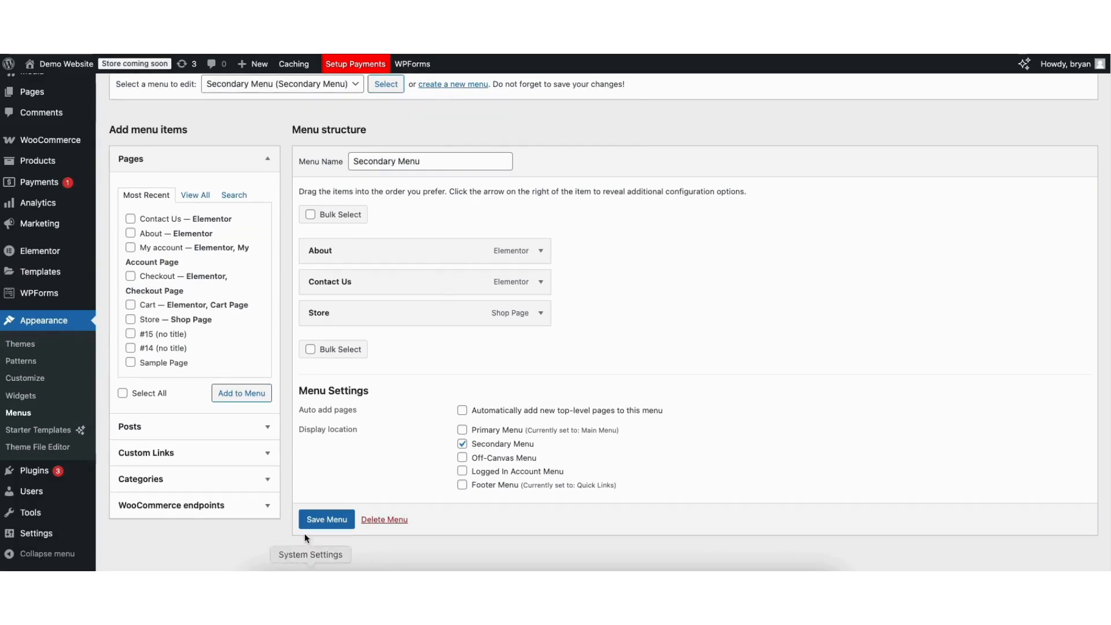
pyautogui.click(307, 520)
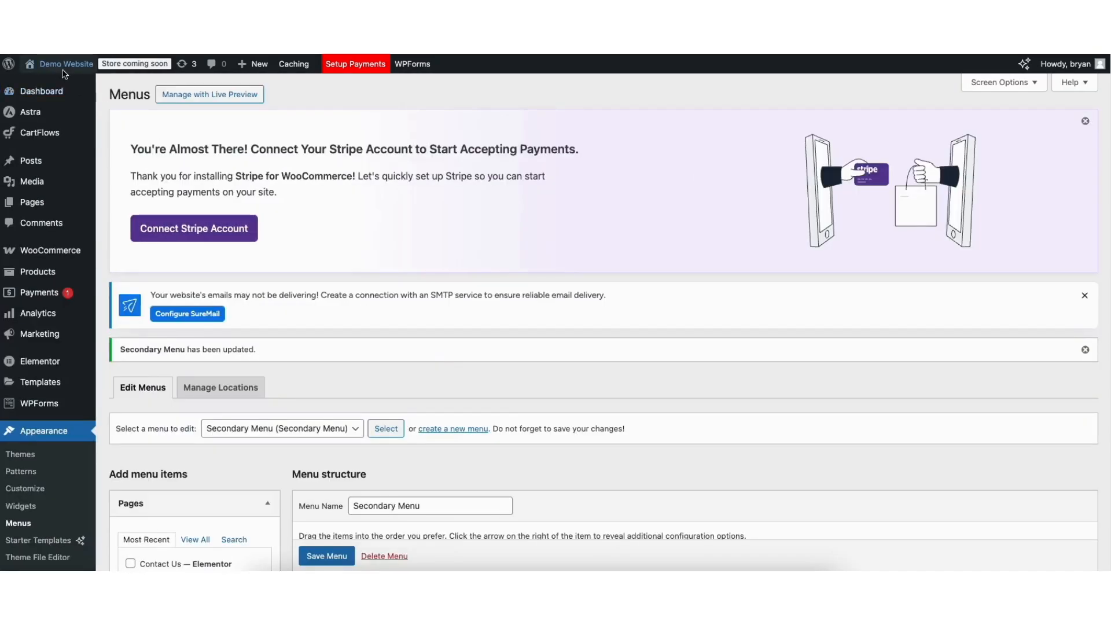
pyautogui.moveTo(64, 64)
pyautogui.click(36, 83)
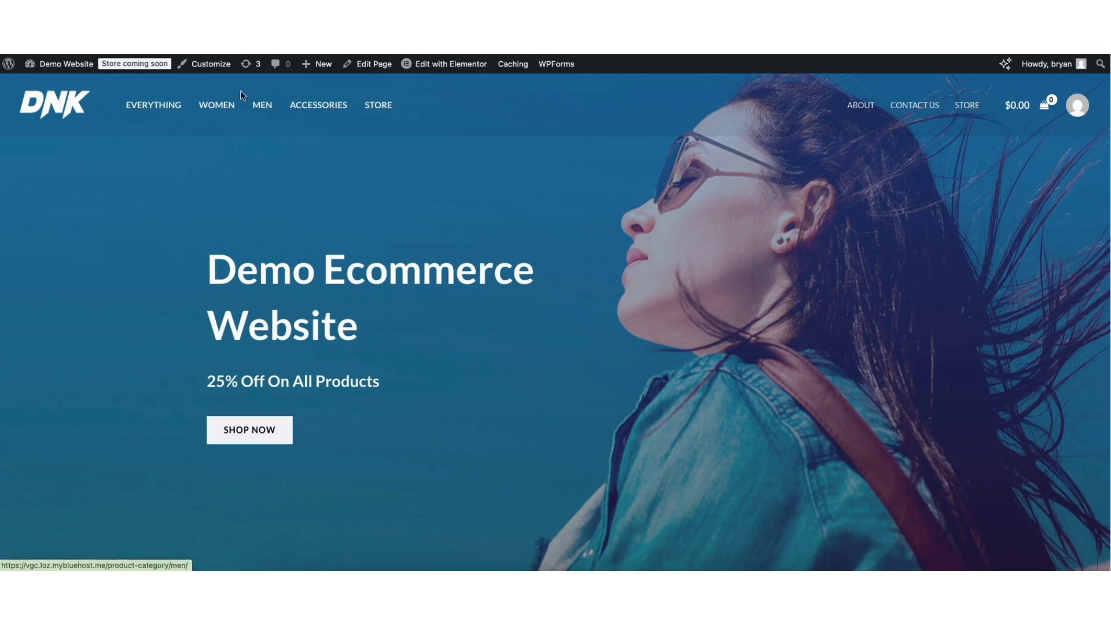
# - Return to the dashboard, visit the store page, and look through its product listing and category sidebar
pyautogui.click(52, 80)
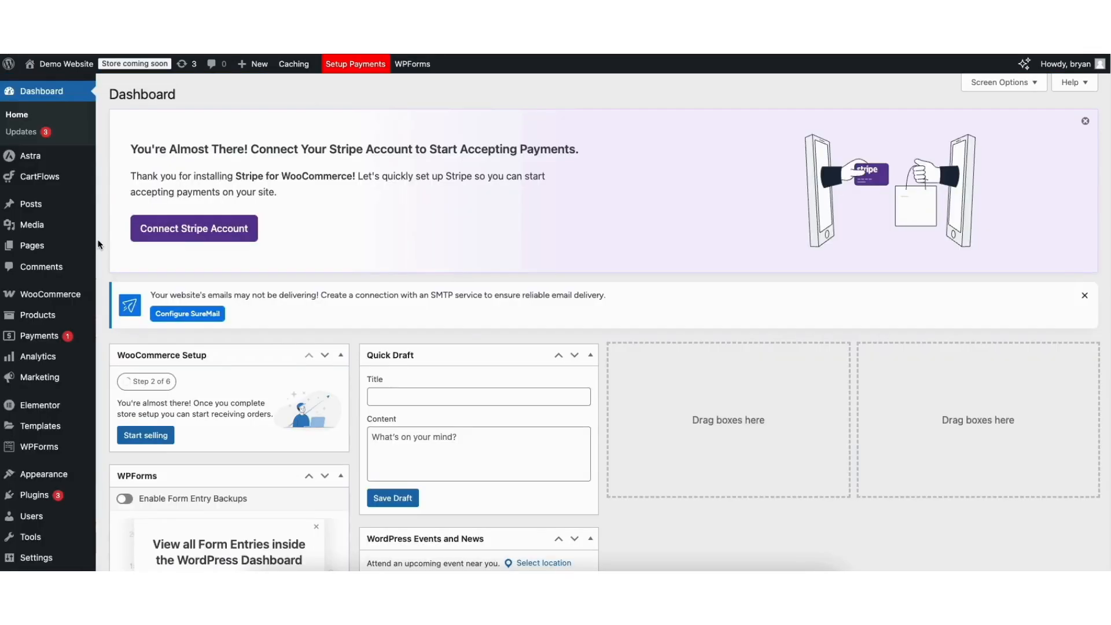
pyautogui.moveTo(52, 67)
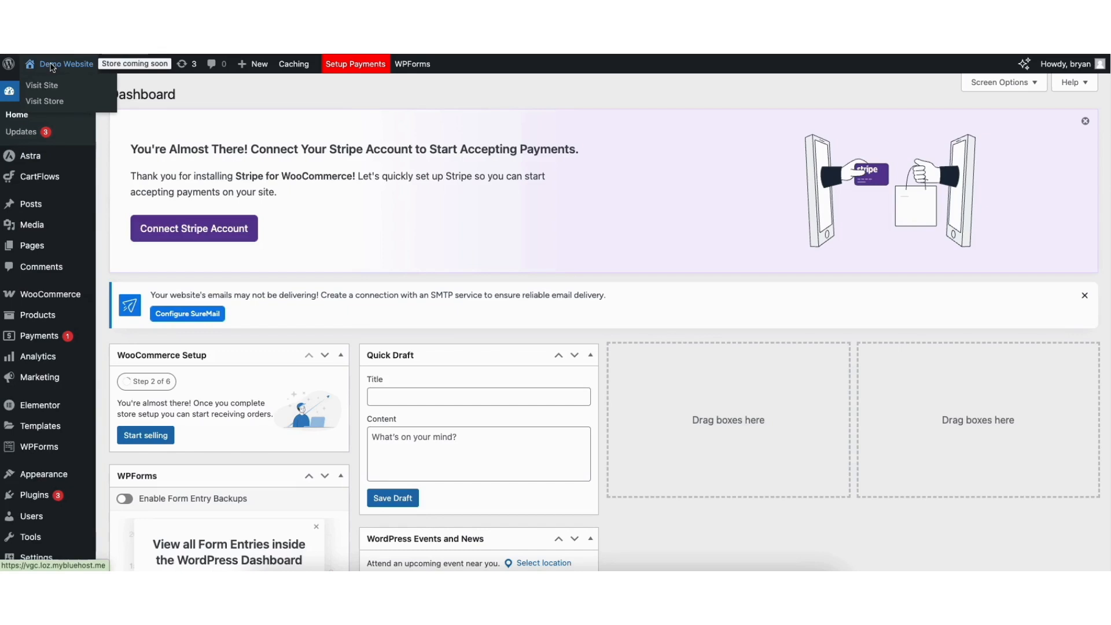
pyautogui.click(49, 103)
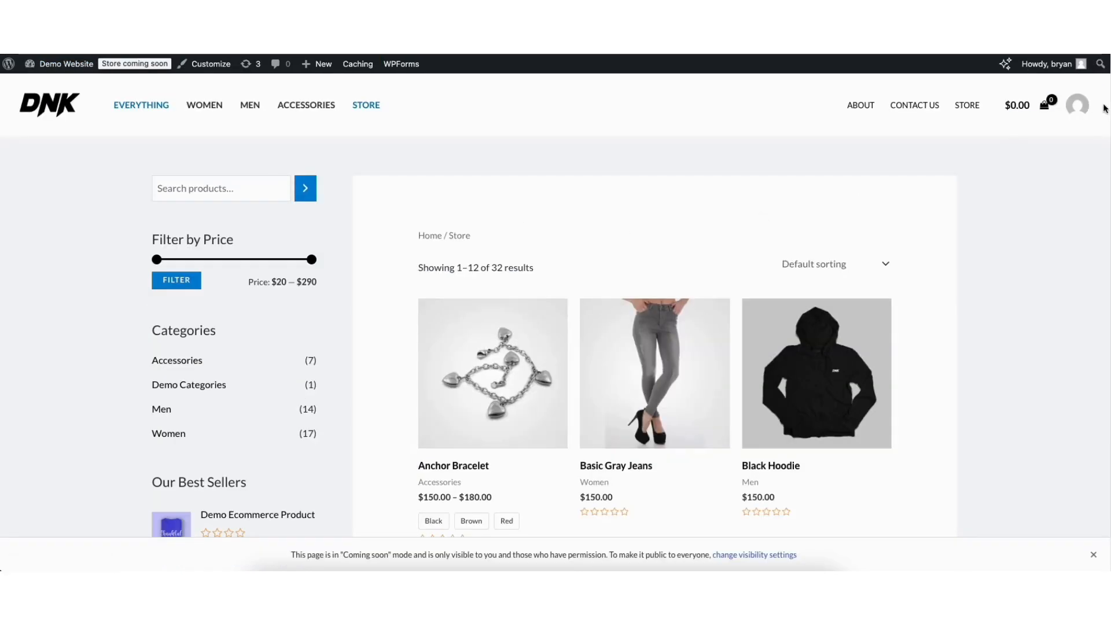
pyautogui.scroll(-6, 1110, 180)
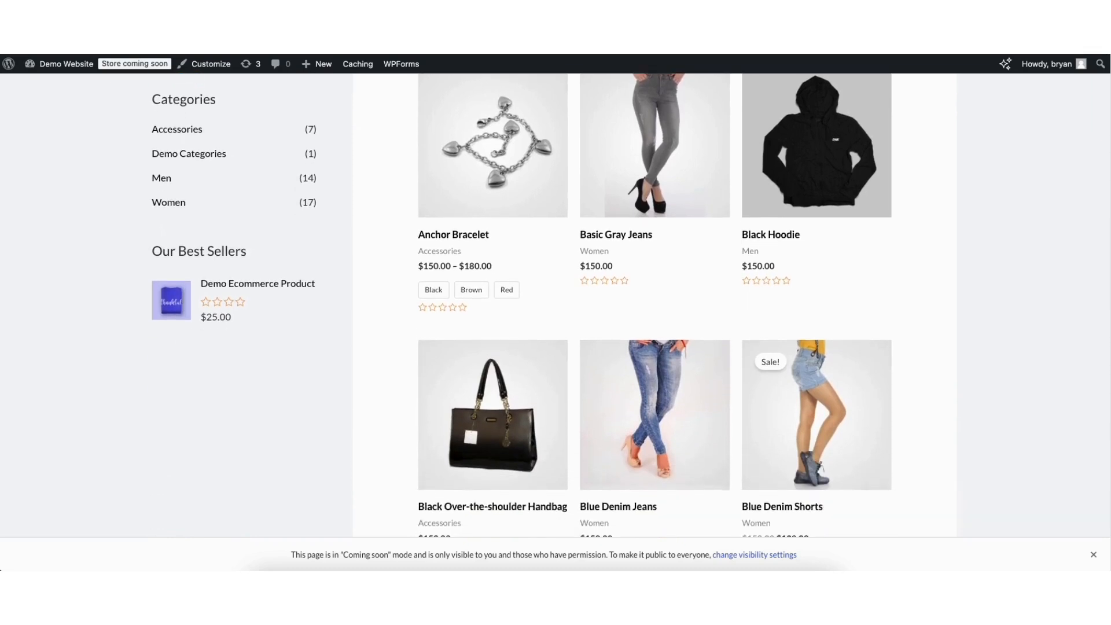
pyautogui.moveTo(1109, 179); pyautogui.dragTo(1109, 119)
pyautogui.scroll(3, 556, 312)
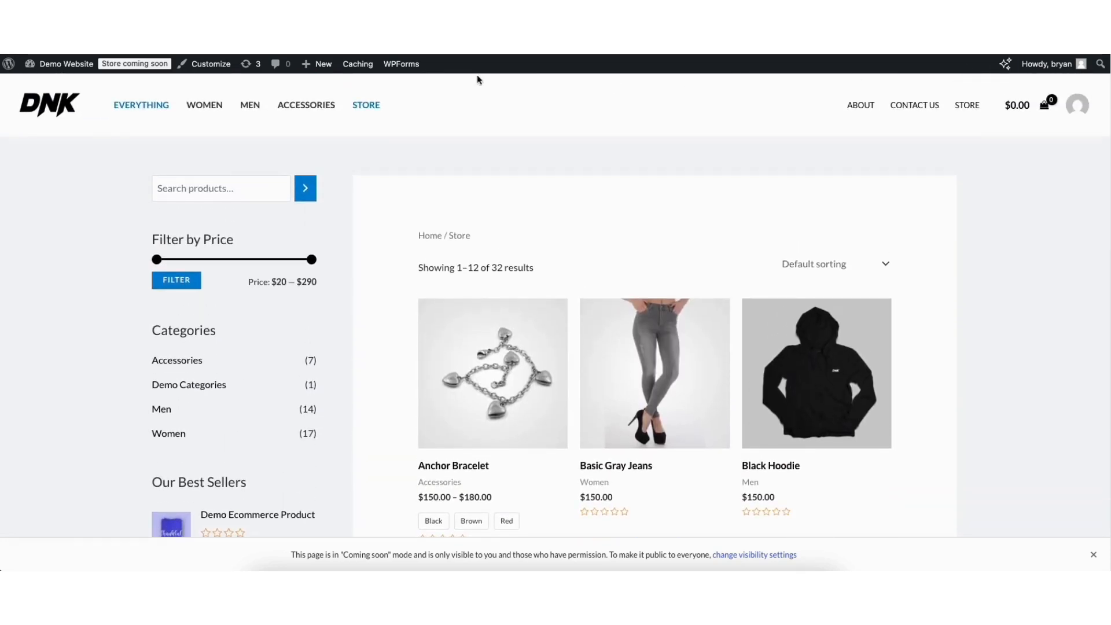
# - Return to the dashboard and open WooCommerce's general settings at the general options
pyautogui.moveTo(56, 68)
pyautogui.click(48, 86)
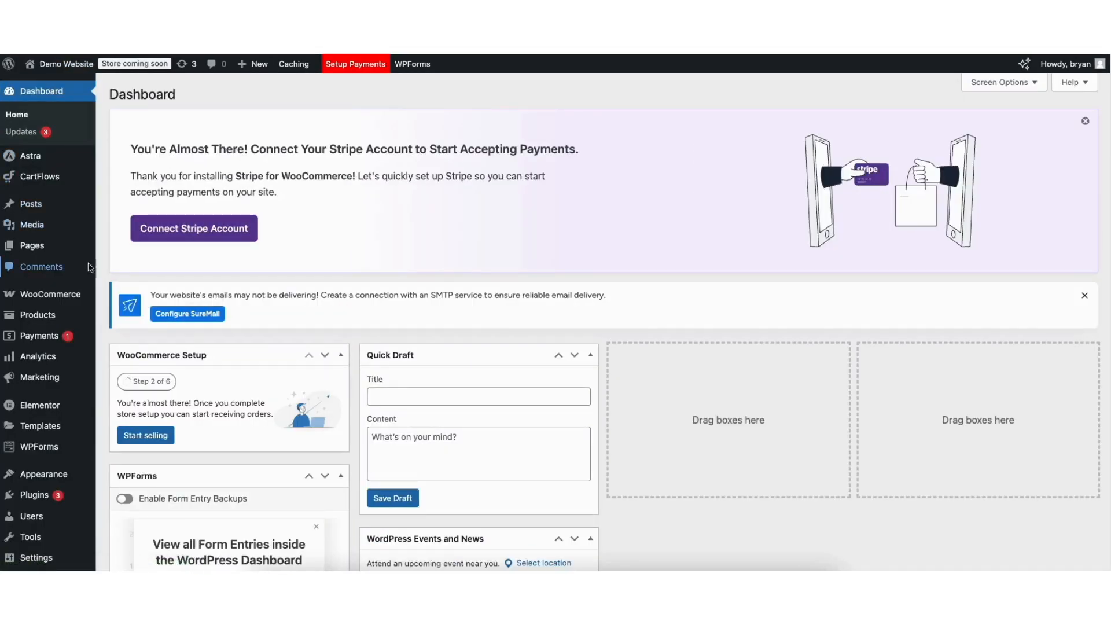
pyautogui.moveTo(46, 296)
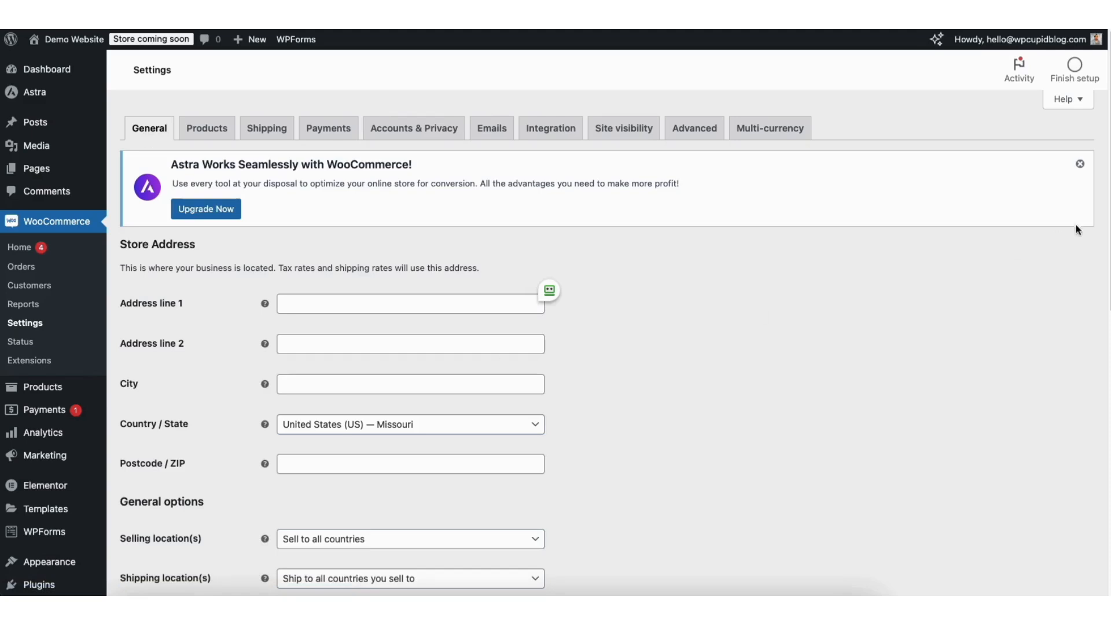
pyautogui.scroll(-3, 1098, 250)
pyautogui.scroll(-4, 1099, 250)
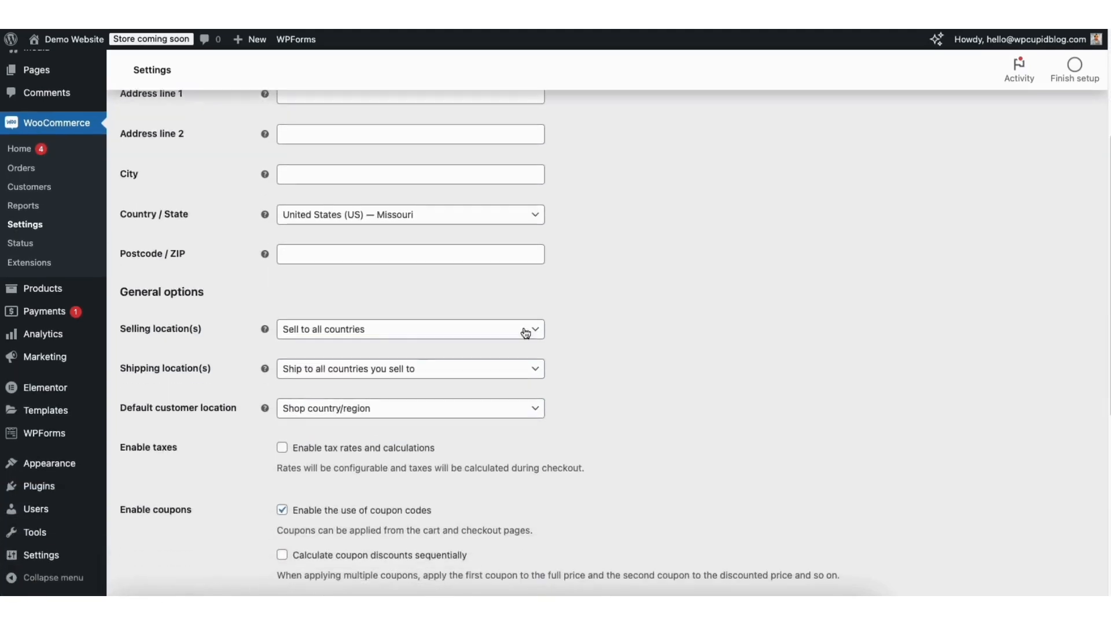
# - Review the selling and shipping location choices, and select Shop country/region as the default customer location
pyautogui.click(336, 333)
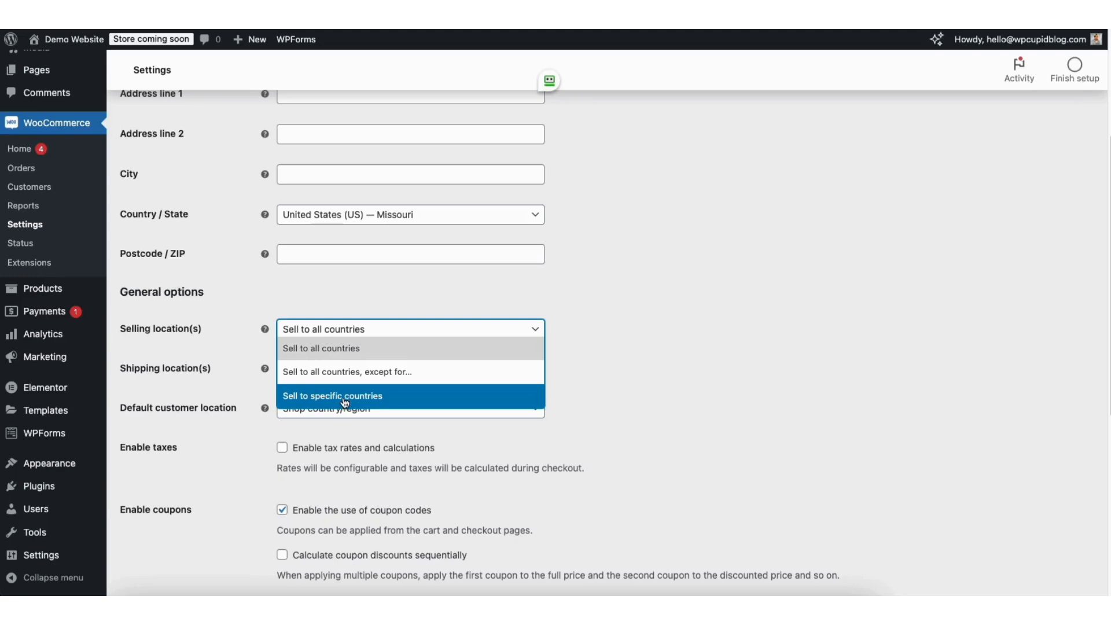
pyautogui.click(653, 360)
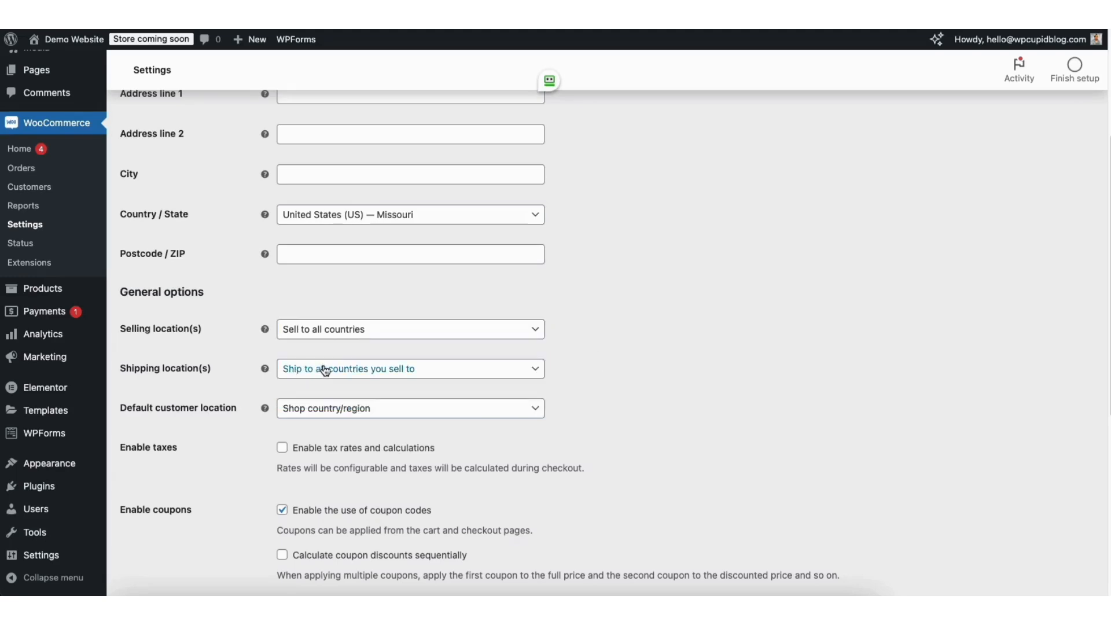
pyautogui.click(353, 376)
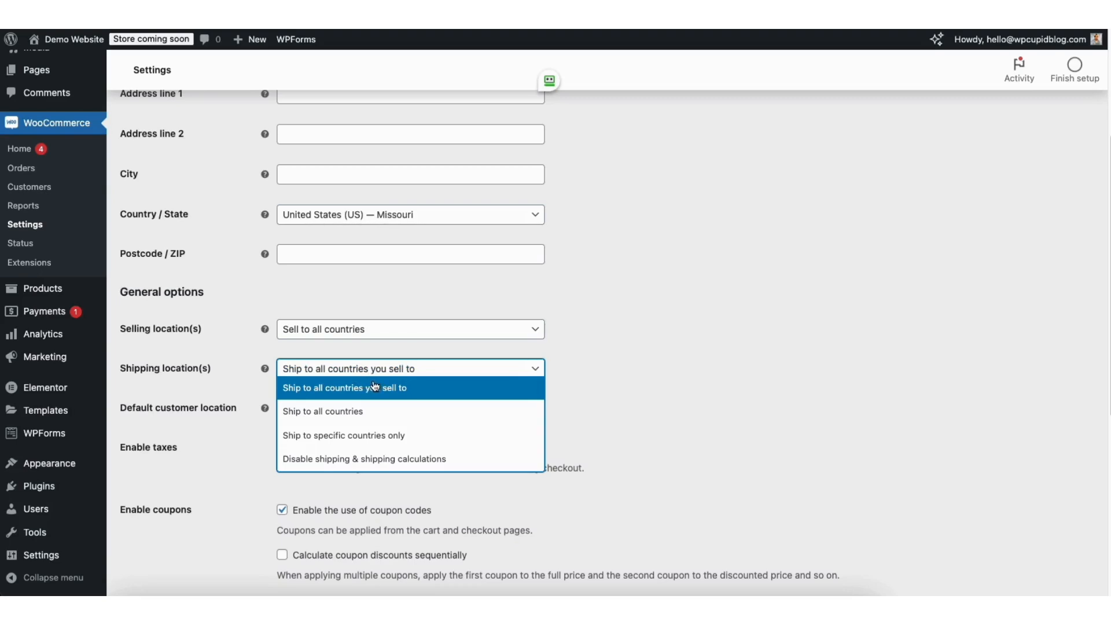
pyautogui.click(603, 389)
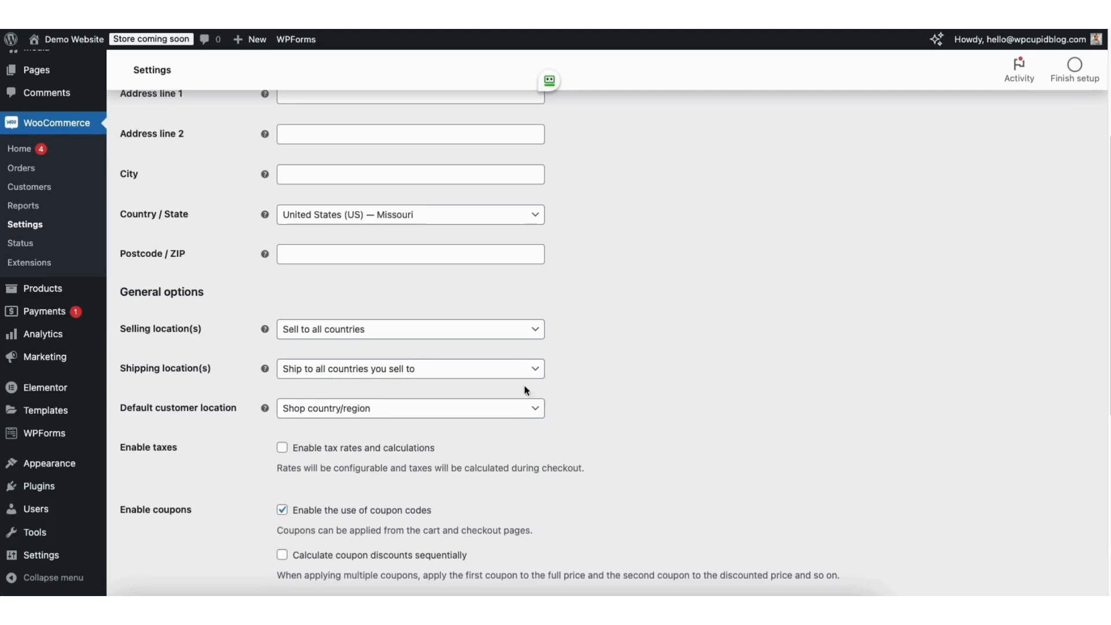
pyautogui.click(361, 413)
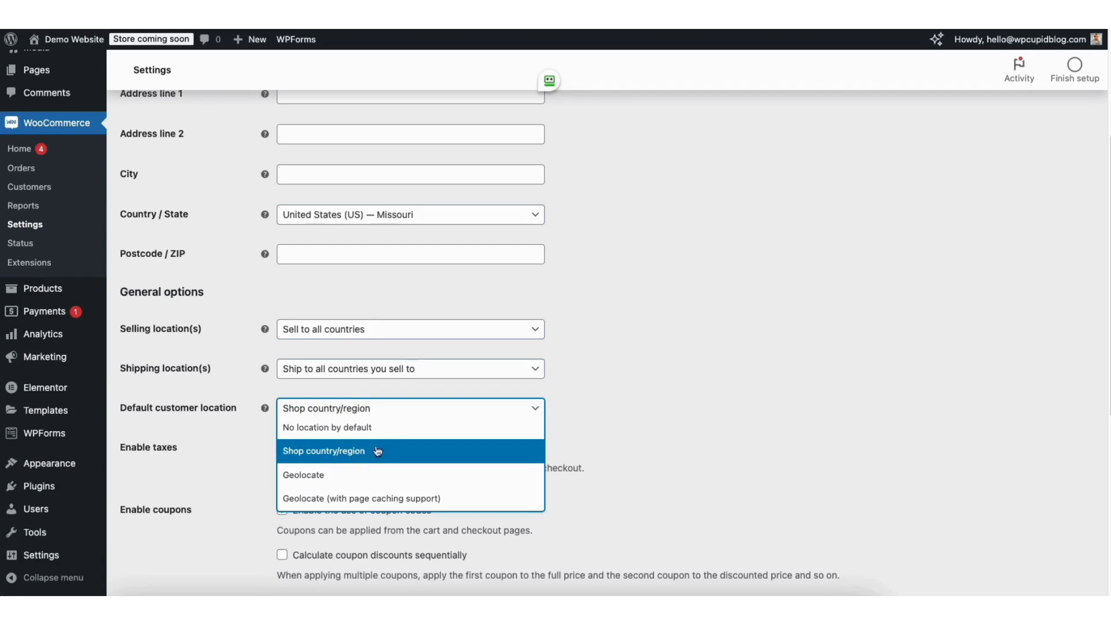
pyautogui.click(355, 452)
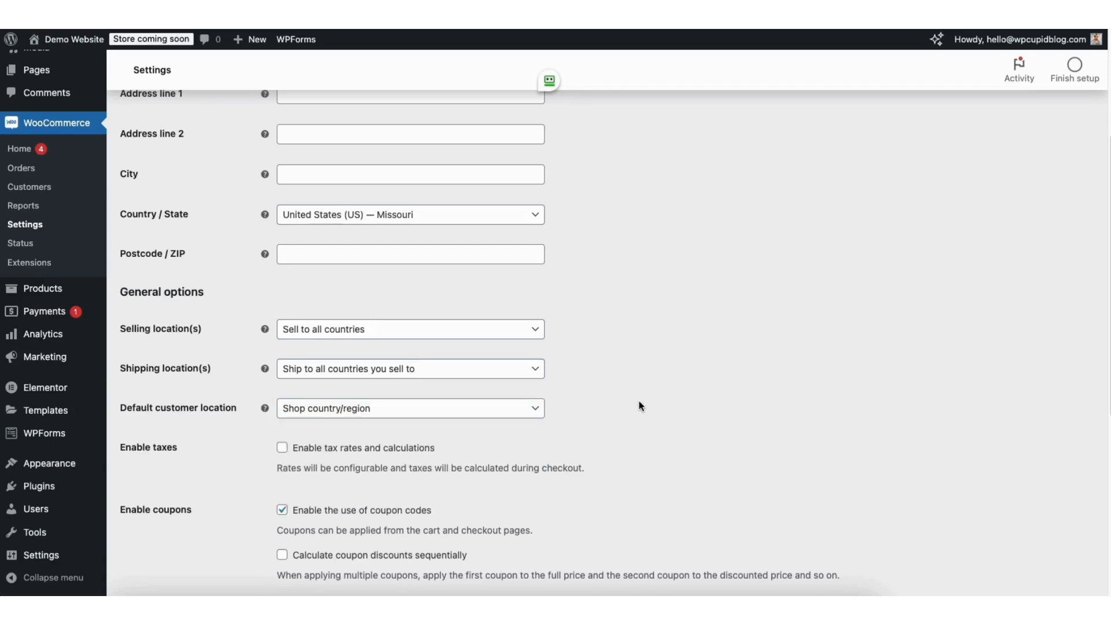
# - Enable tax rates and calculations, and leave the use of coupon codes enabled
pyautogui.click(283, 450)
pyautogui.scroll(-3, 592, 443)
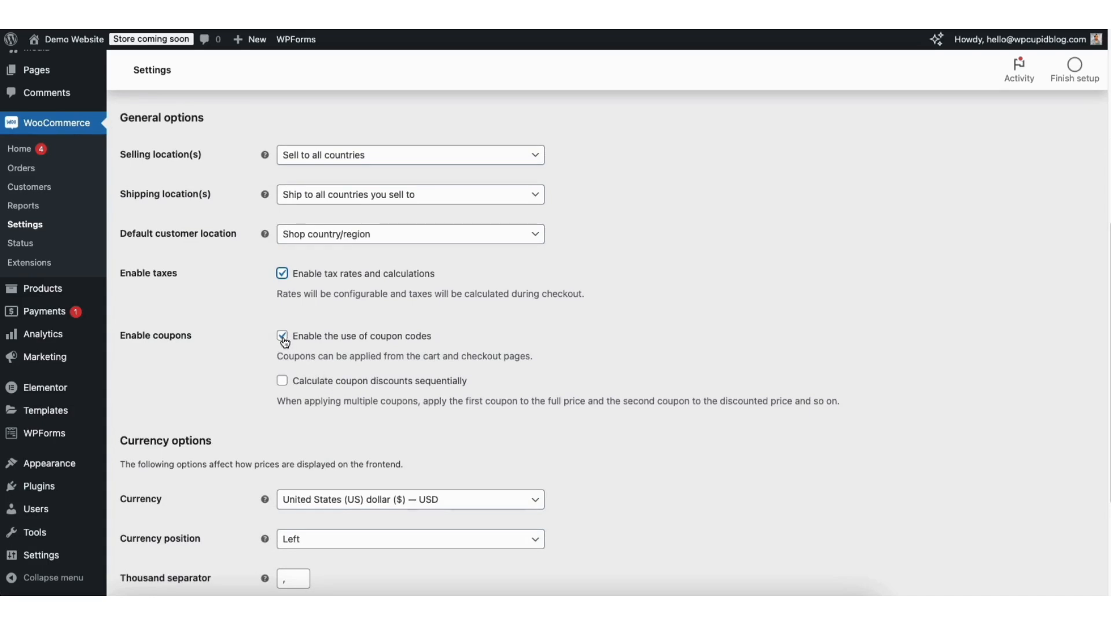
pyautogui.click(282, 337)
pyautogui.click(282, 336)
pyautogui.scroll(-3, 1100, 376)
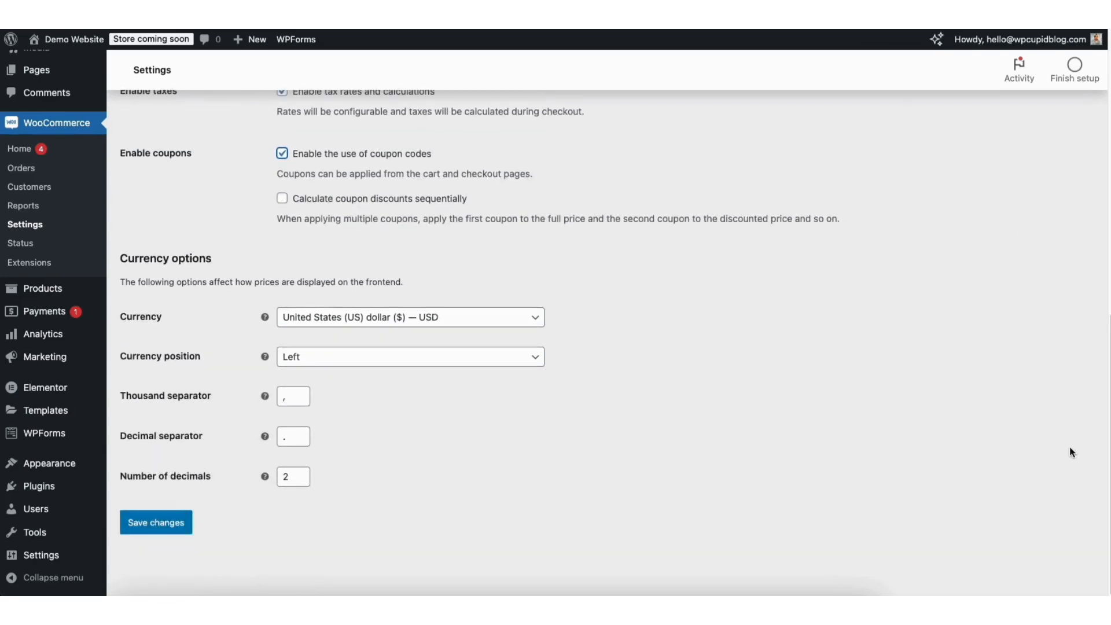
# - Review the currency choices, keep United States (US) dollar, and save the general store settings
pyautogui.click(356, 320)
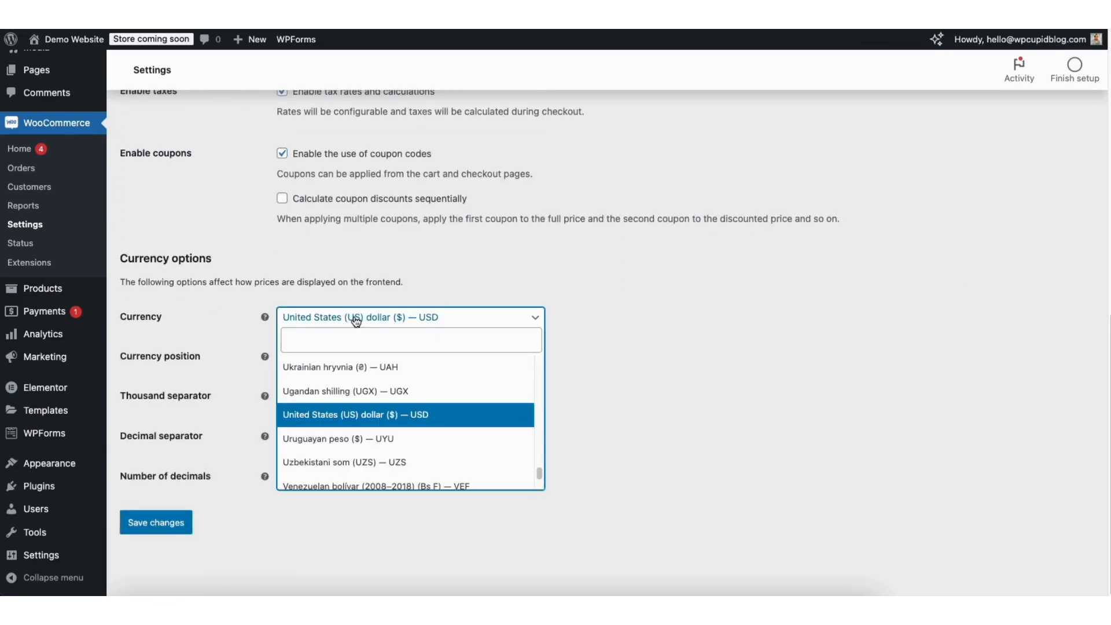
pyautogui.click(660, 373)
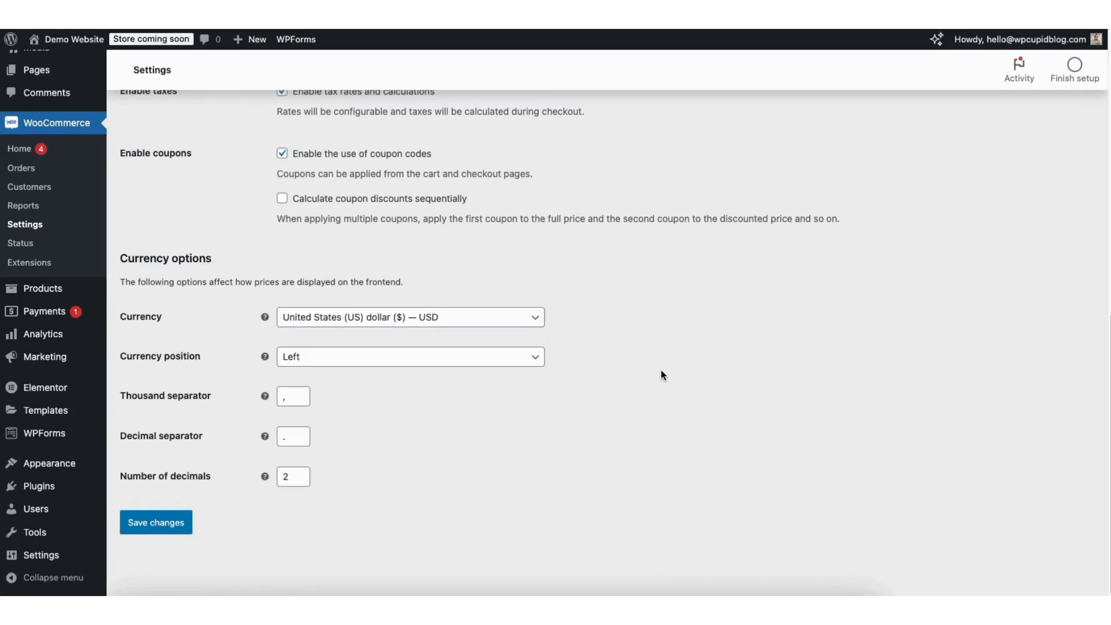
pyautogui.click(162, 523)
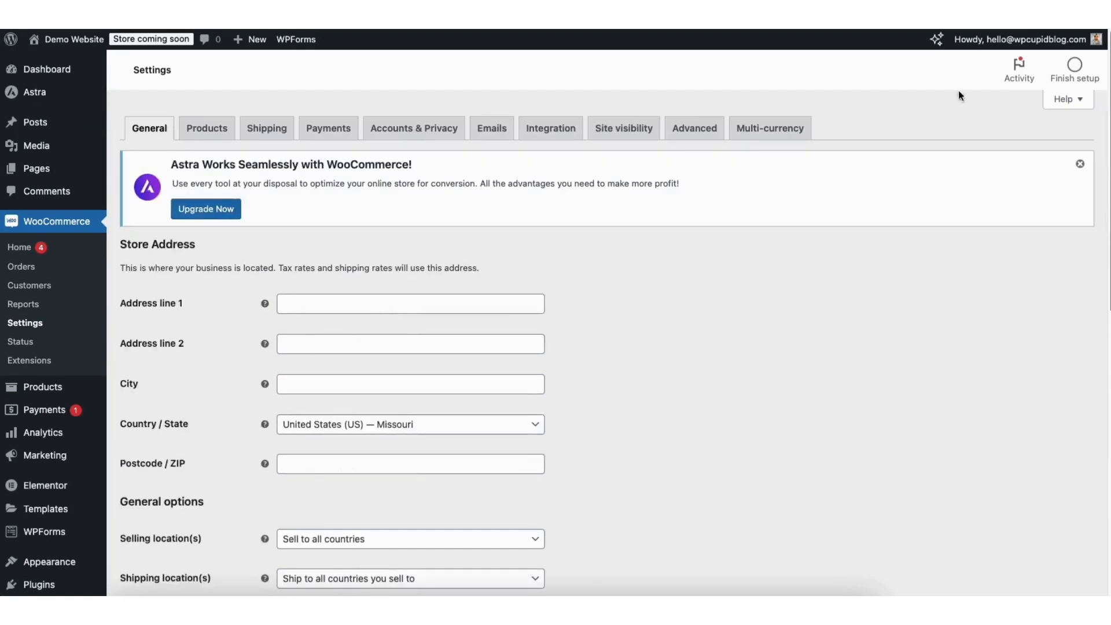
# - Look through the store's Products settings and its Accounts & Privacy settings
pyautogui.click(207, 128)
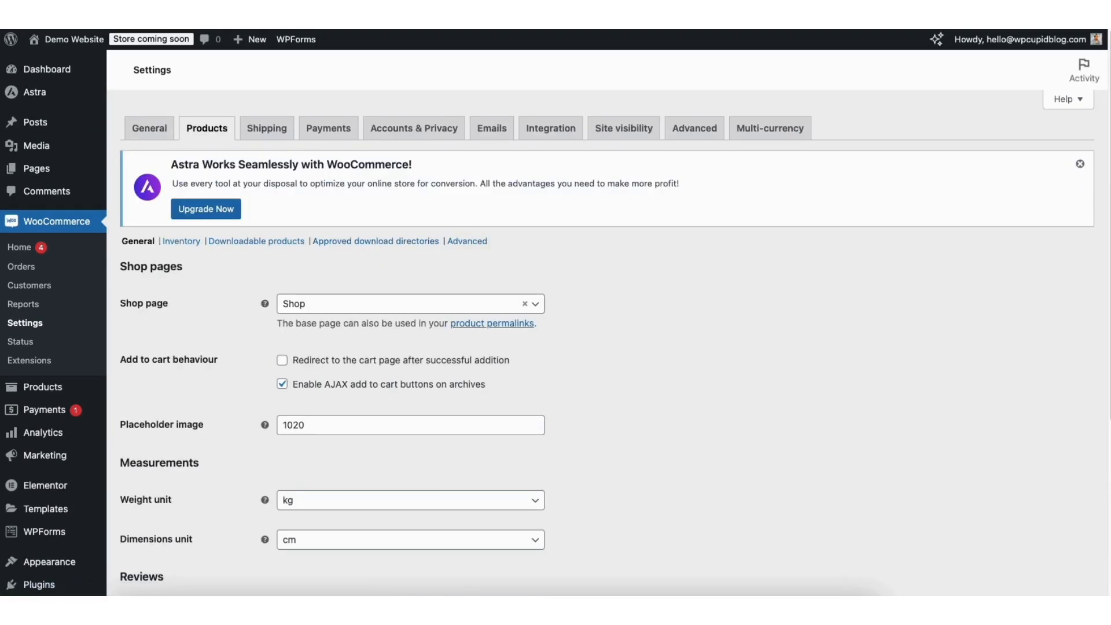
pyautogui.scroll(-5, 949, 263)
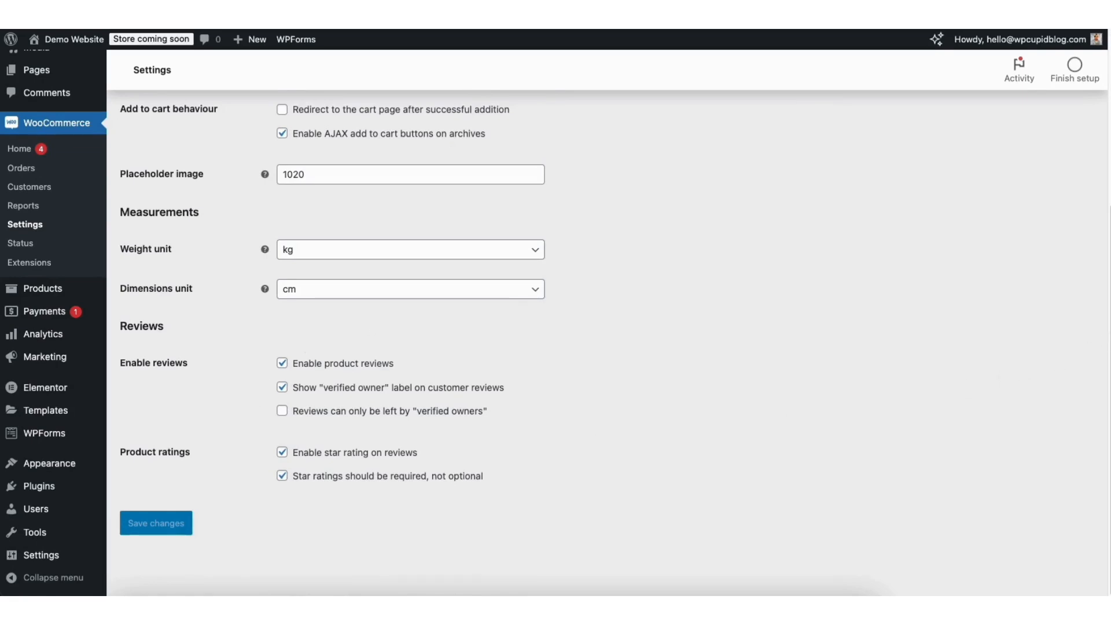
pyautogui.scroll(5, 1069, 106)
pyautogui.click(418, 130)
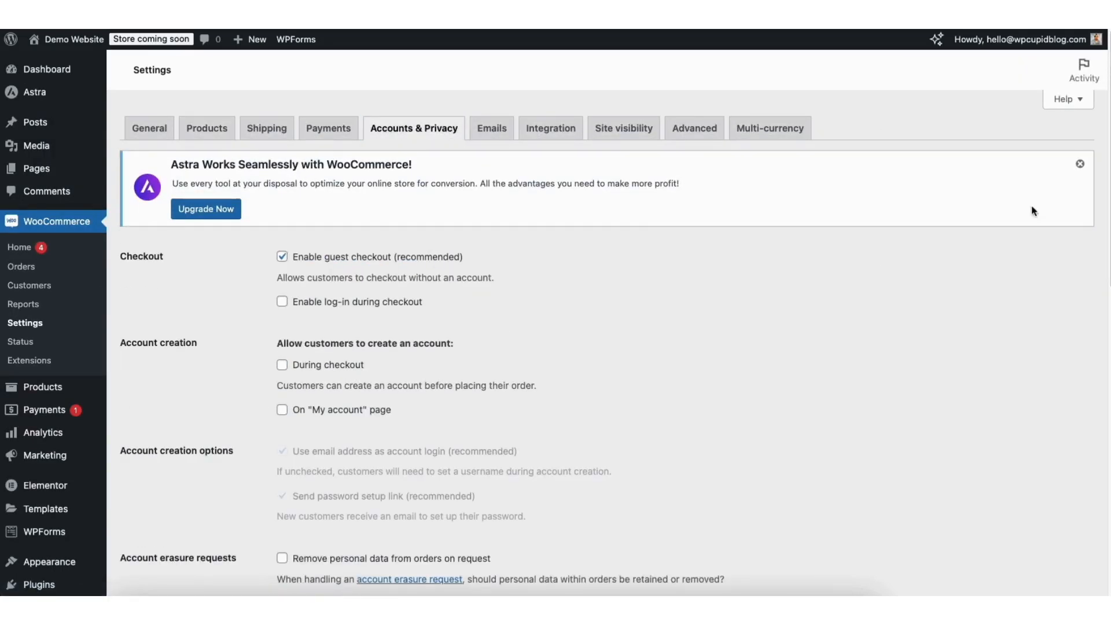
pyautogui.scroll(-2, 1106, 180)
pyautogui.moveTo(1104, 176); pyautogui.dragTo(979, 130)
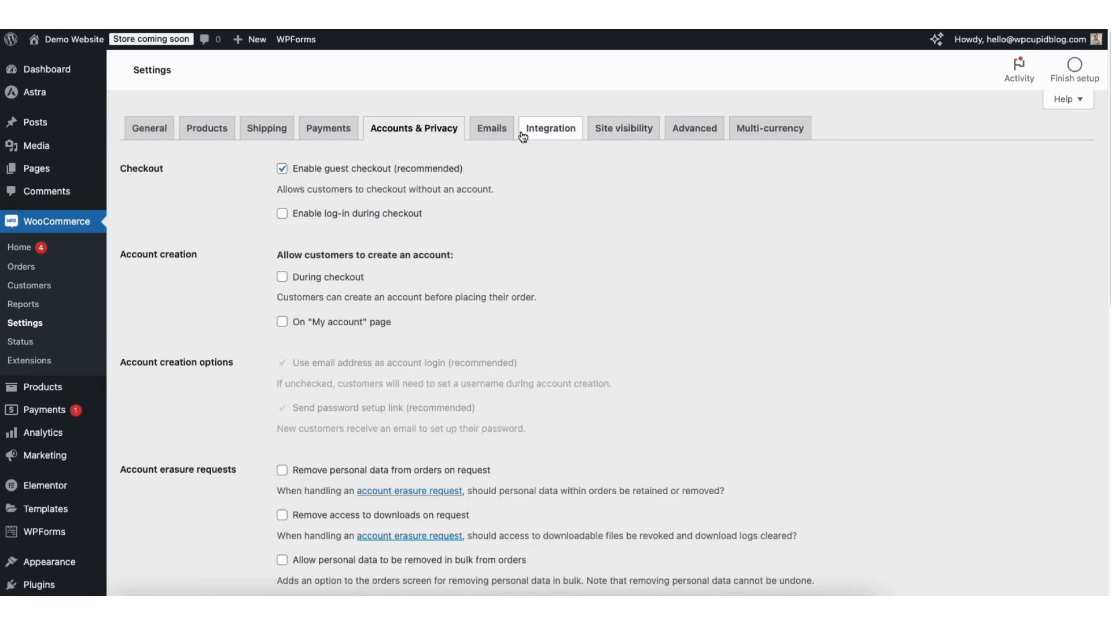
# - Open the New order notification's configuration from the store's email settings
pyautogui.click(495, 135)
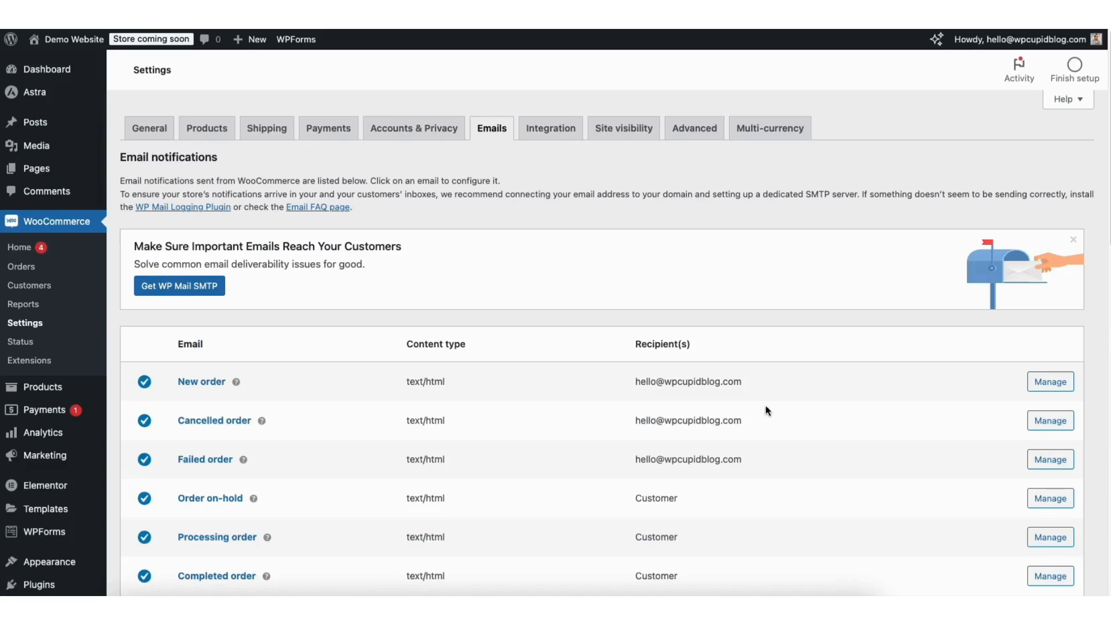
pyautogui.click(1048, 383)
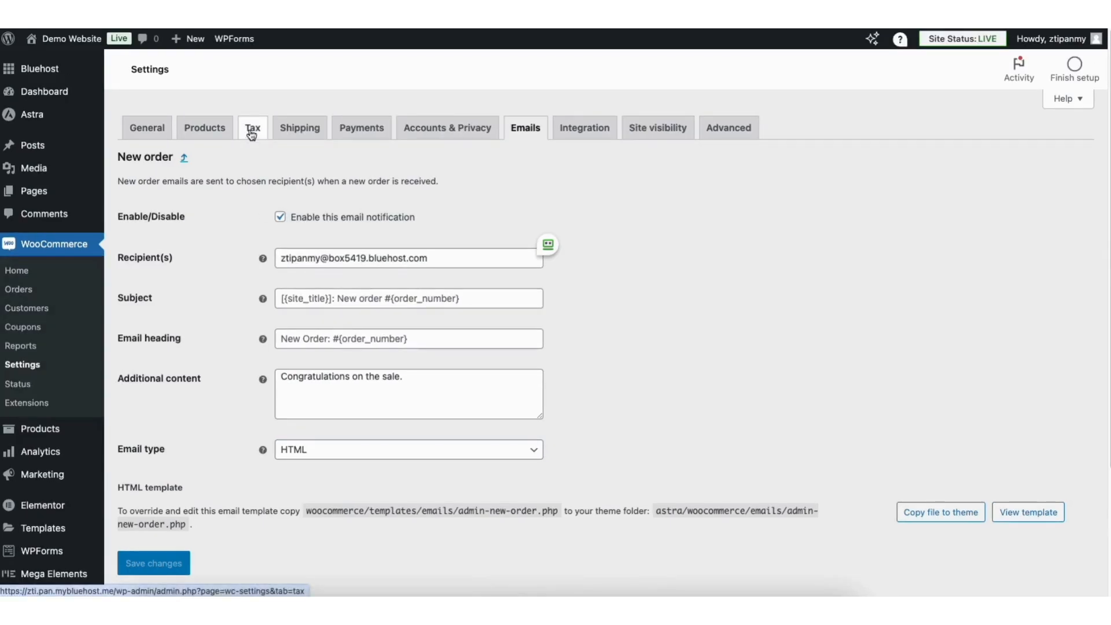
# - Open the tax options and review the price display choices for the shop and for cart and checkout
pyautogui.click(251, 135)
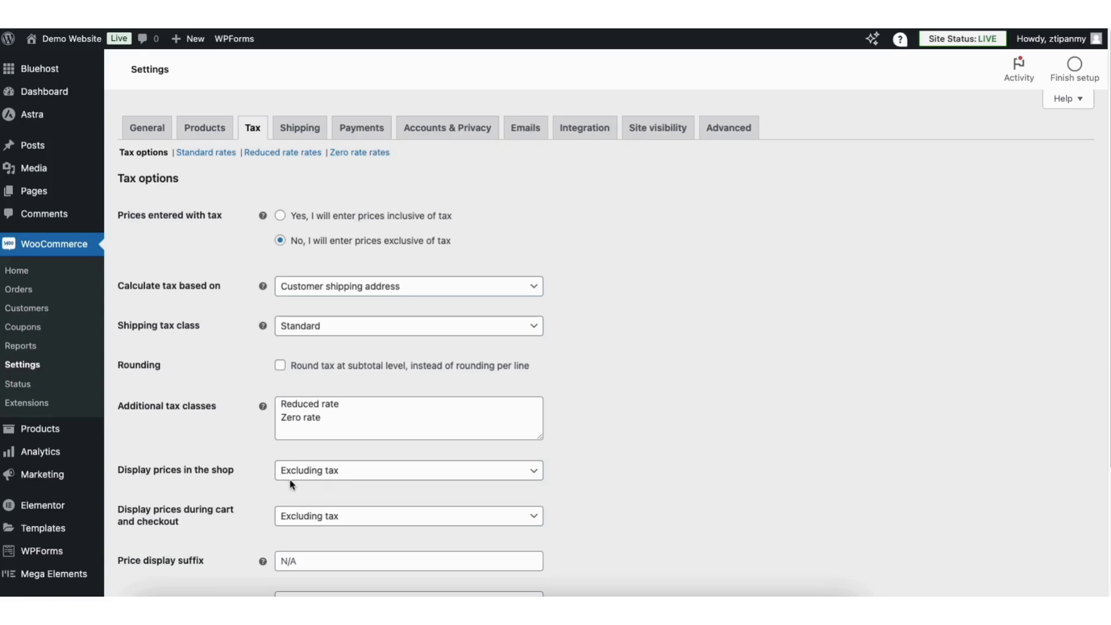
pyautogui.click(320, 474)
pyautogui.click(320, 473)
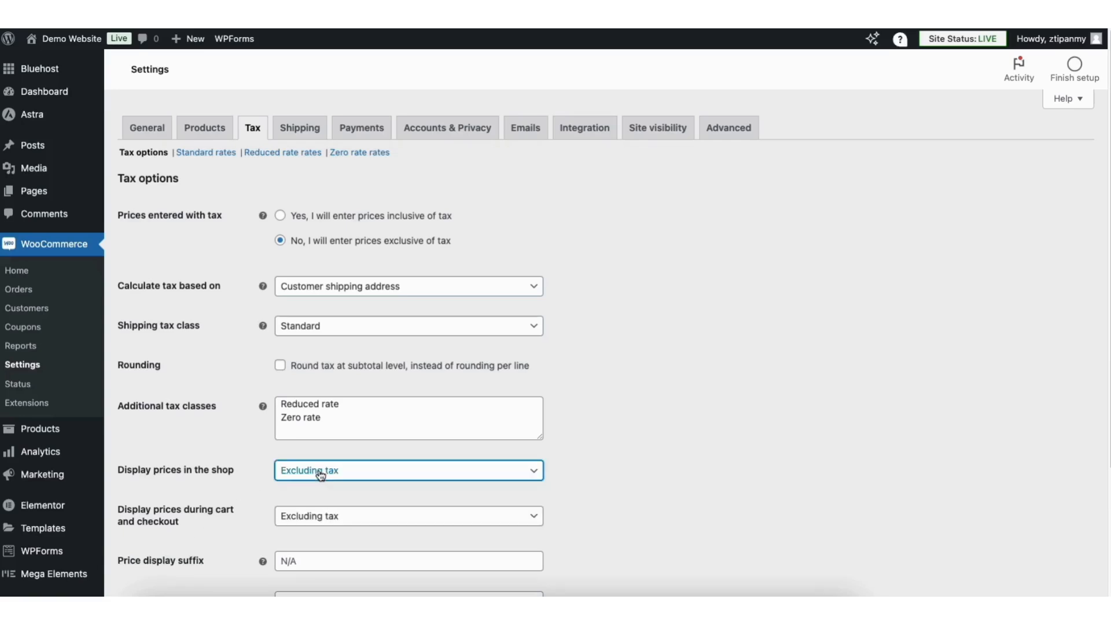
pyautogui.click(322, 519)
pyautogui.click(323, 520)
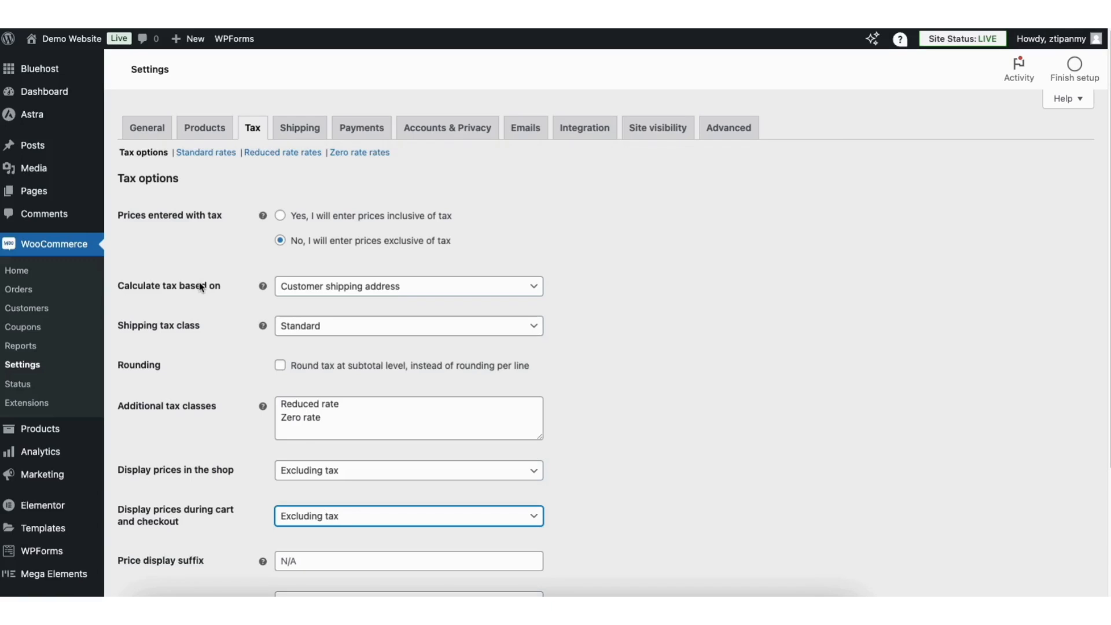
# - Review the address choices for calculating tax and keep Customer shipping address
pyautogui.click(340, 288)
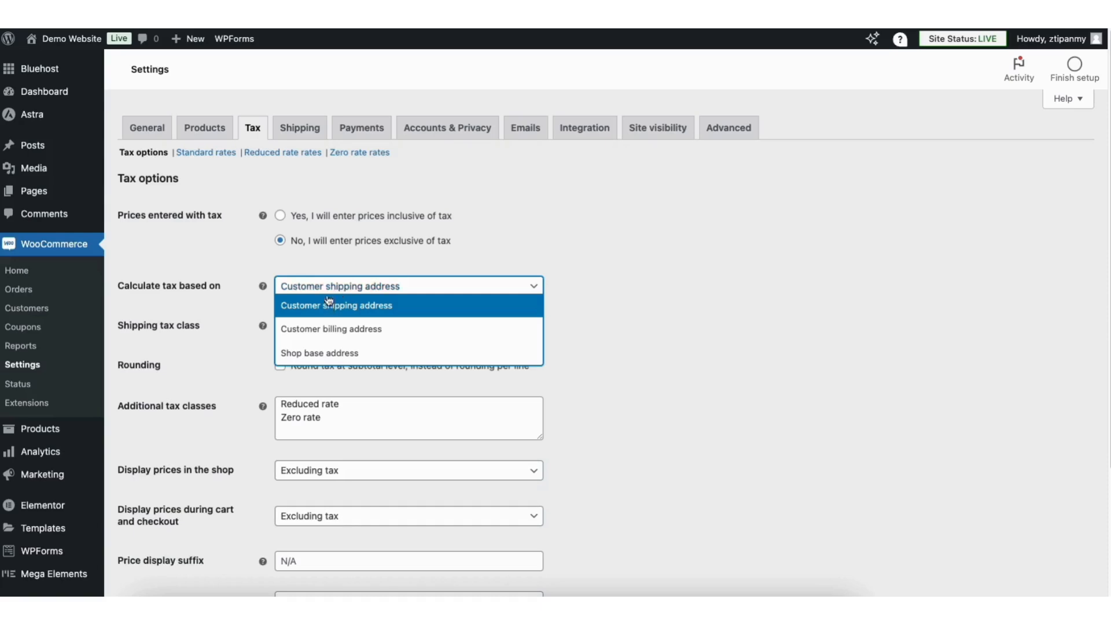
pyautogui.click(339, 305)
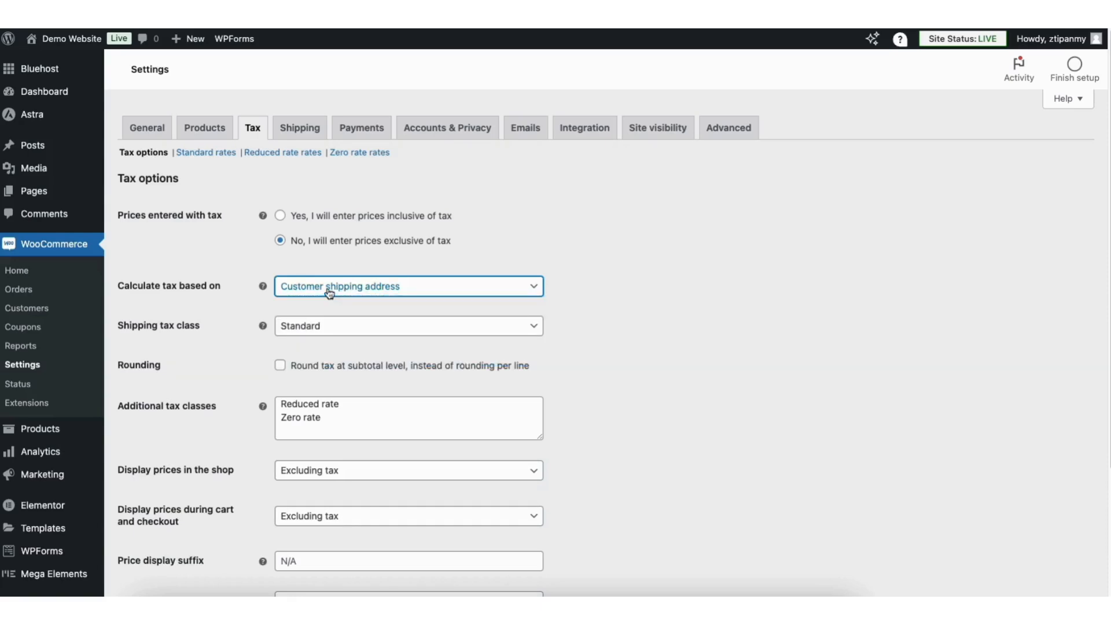
pyautogui.click(217, 271)
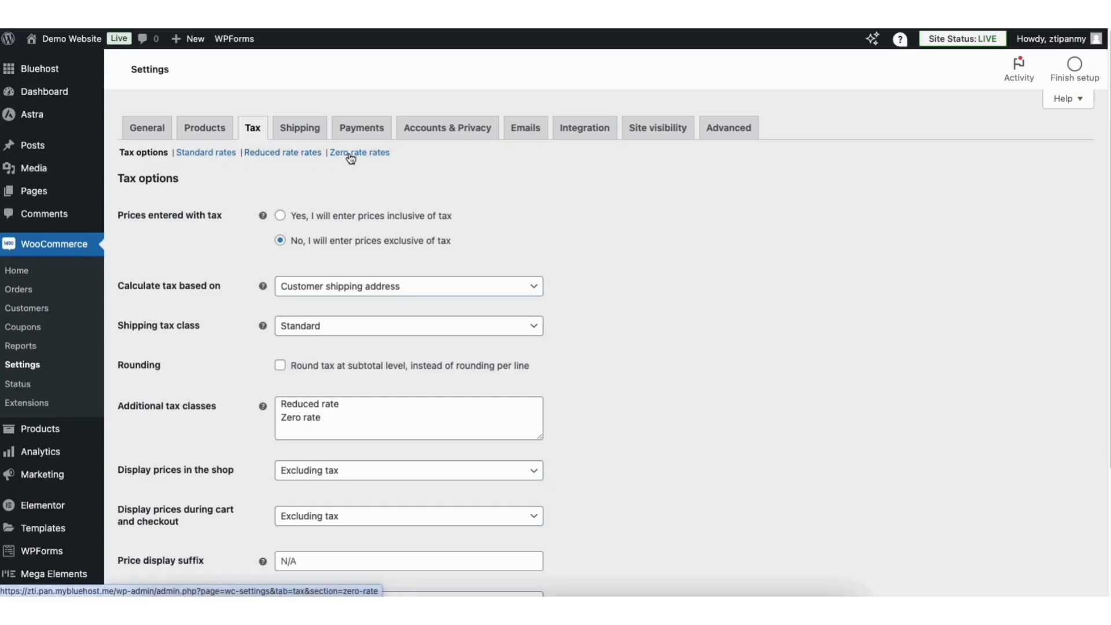
# - Insert a row in the standard tax rates with country United States (US) and state code GA
pyautogui.click(224, 156)
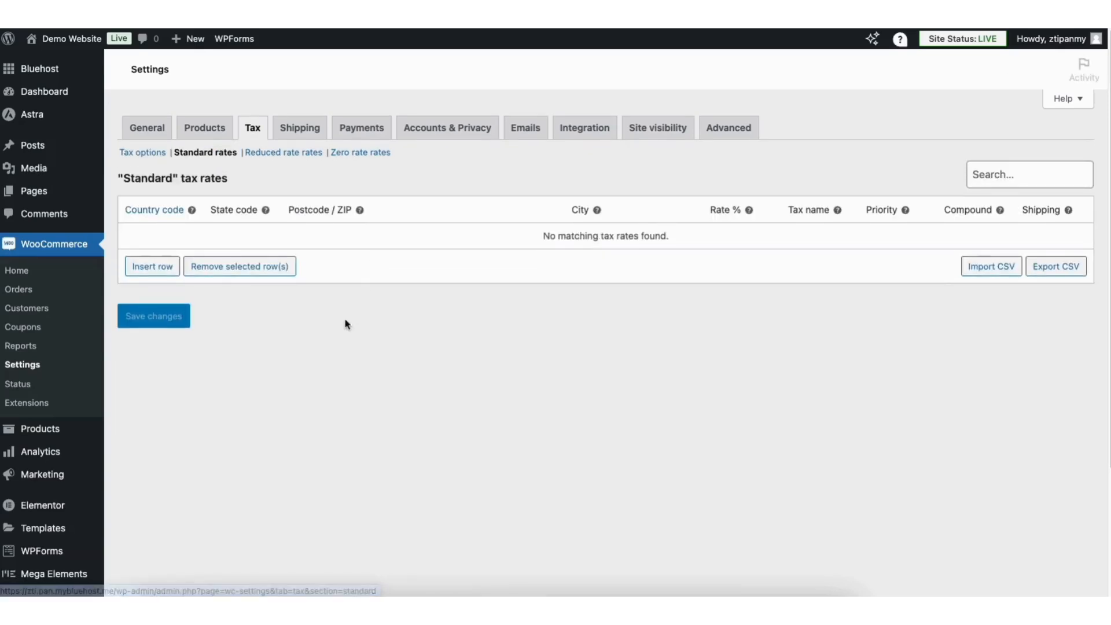
pyautogui.click(160, 269)
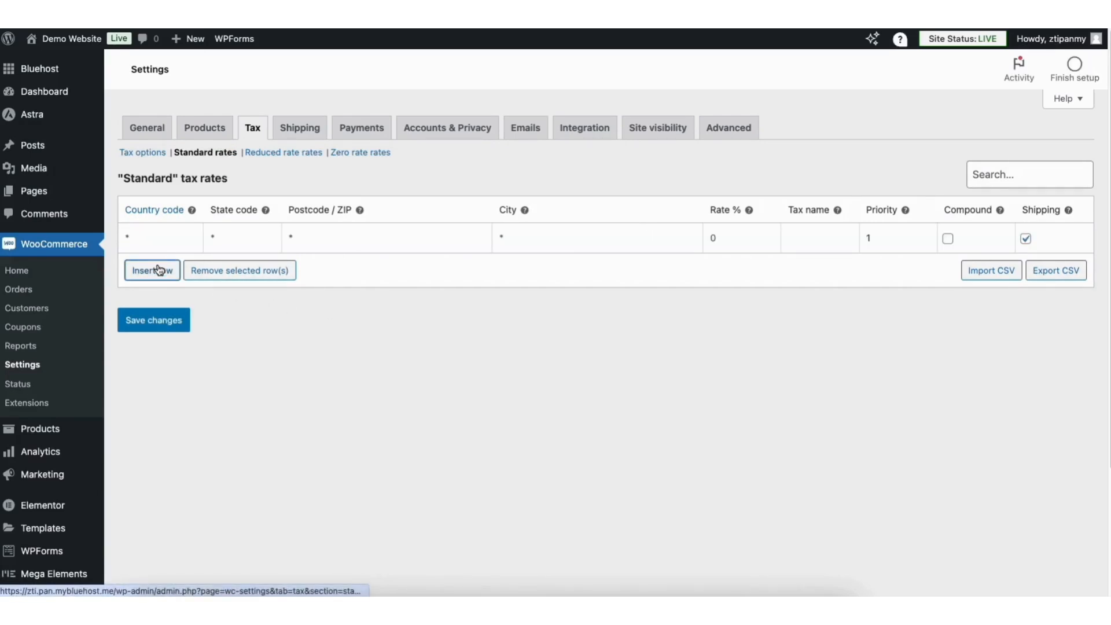
pyautogui.click(147, 235)
pyautogui.write('US')
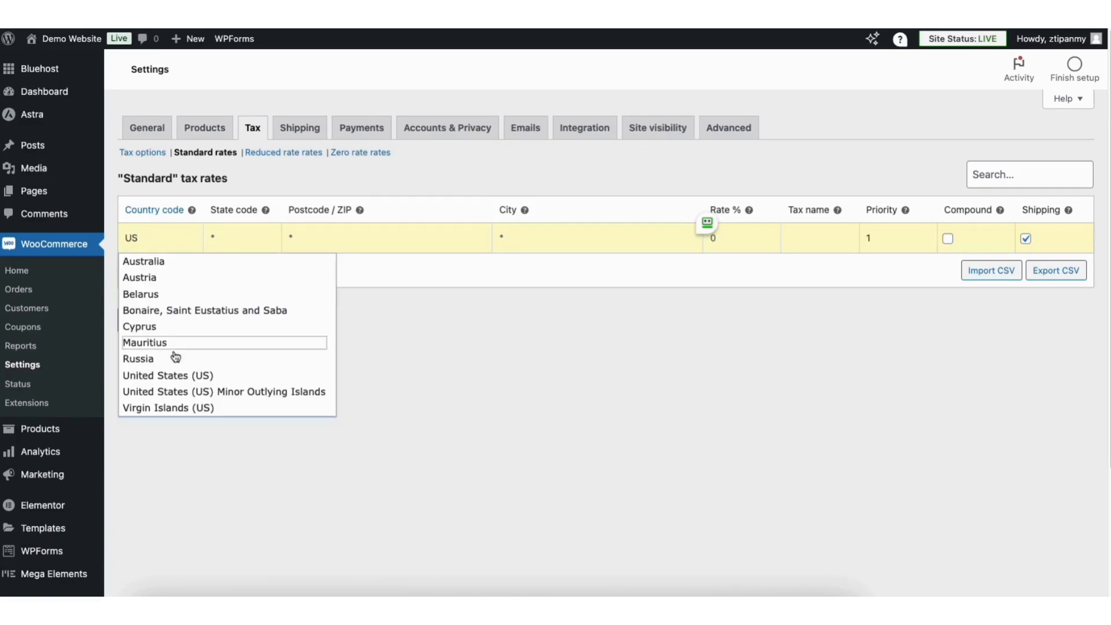
pyautogui.click(175, 379)
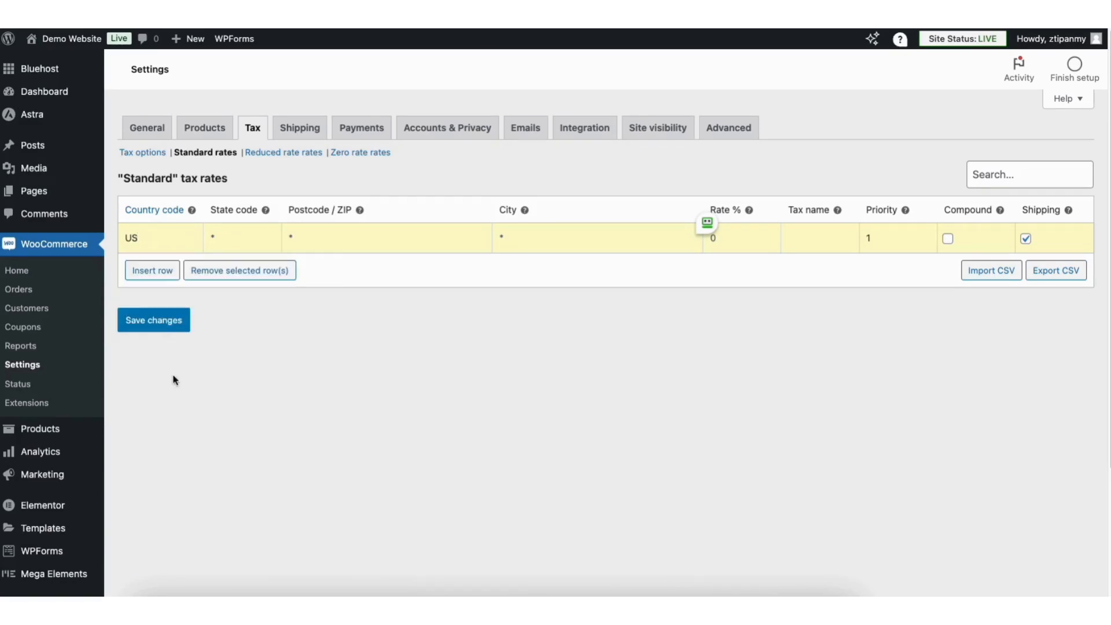
pyautogui.click(239, 234)
pyautogui.write('GA')
# - Complete the Georgia tax rate with ZIP 30305, city Atlanta and a rate of 8.9%, and save the standard rates
pyautogui.click(328, 235)
pyautogui.write('30305')
pyautogui.click(536, 236)
pyautogui.write('Atlanta')
pyautogui.click(741, 239)
pyautogui.write('8.9')
pyautogui.click(949, 239)
pyautogui.click(948, 239)
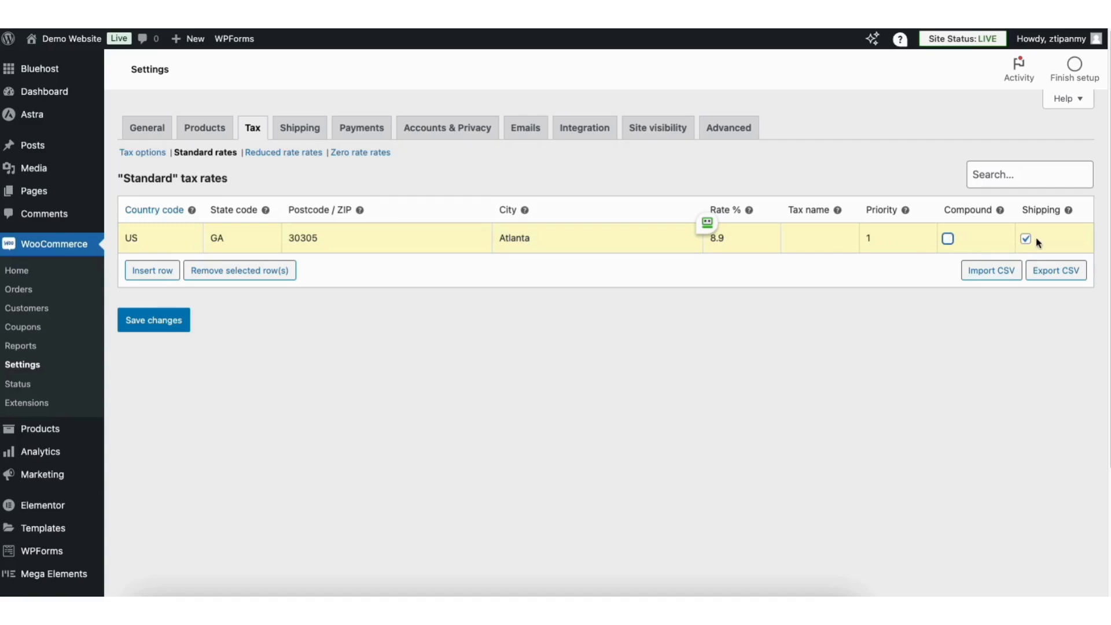
pyautogui.moveTo(1069, 210)
pyautogui.click(157, 322)
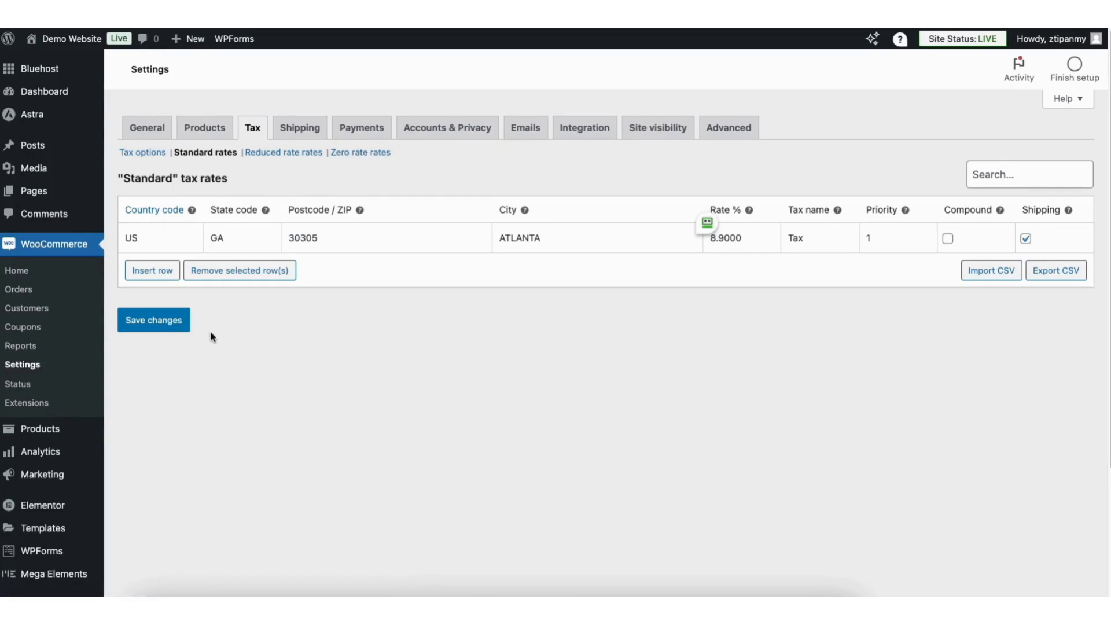
# - Search the plugins available to add for "woocommerce tax"
pyautogui.scroll(-3, 1108, 156)
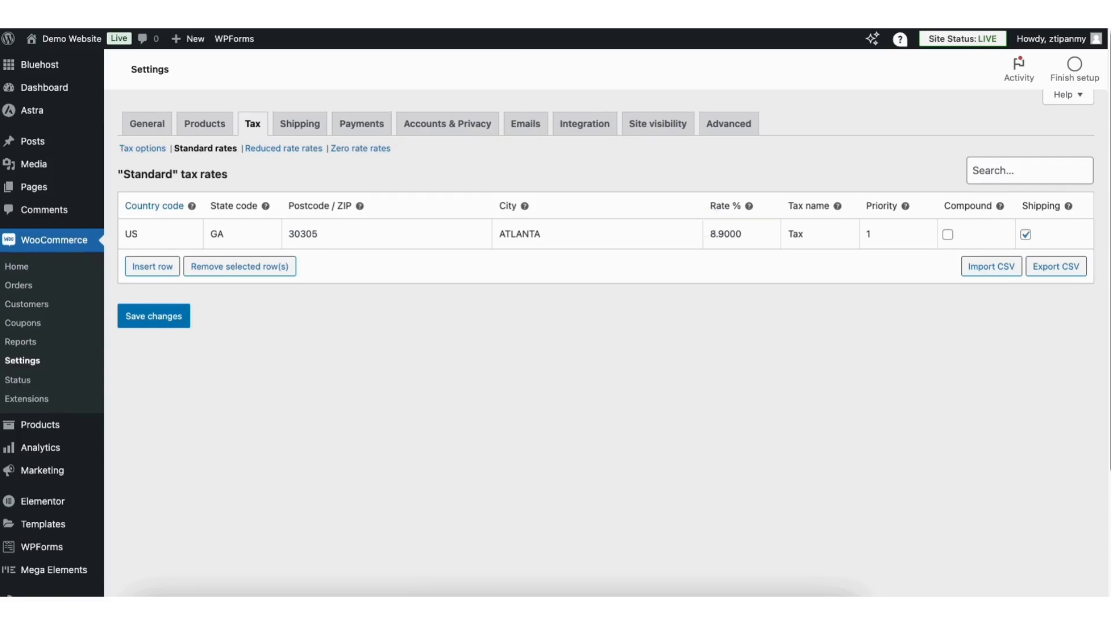
pyautogui.scroll(-2, 1108, 156)
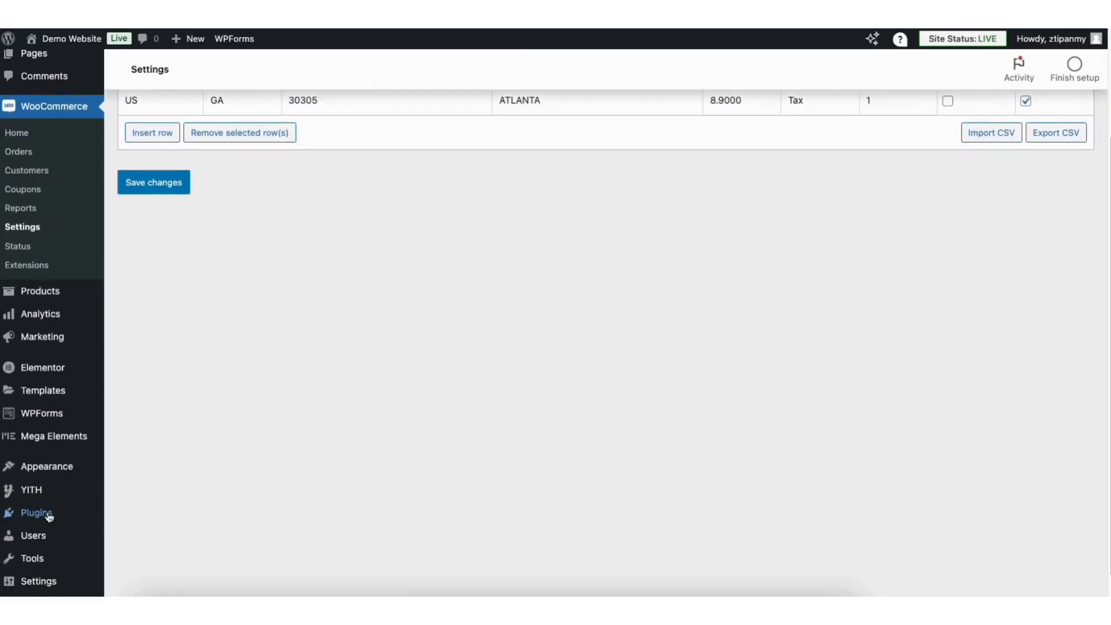
pyautogui.moveTo(48, 516)
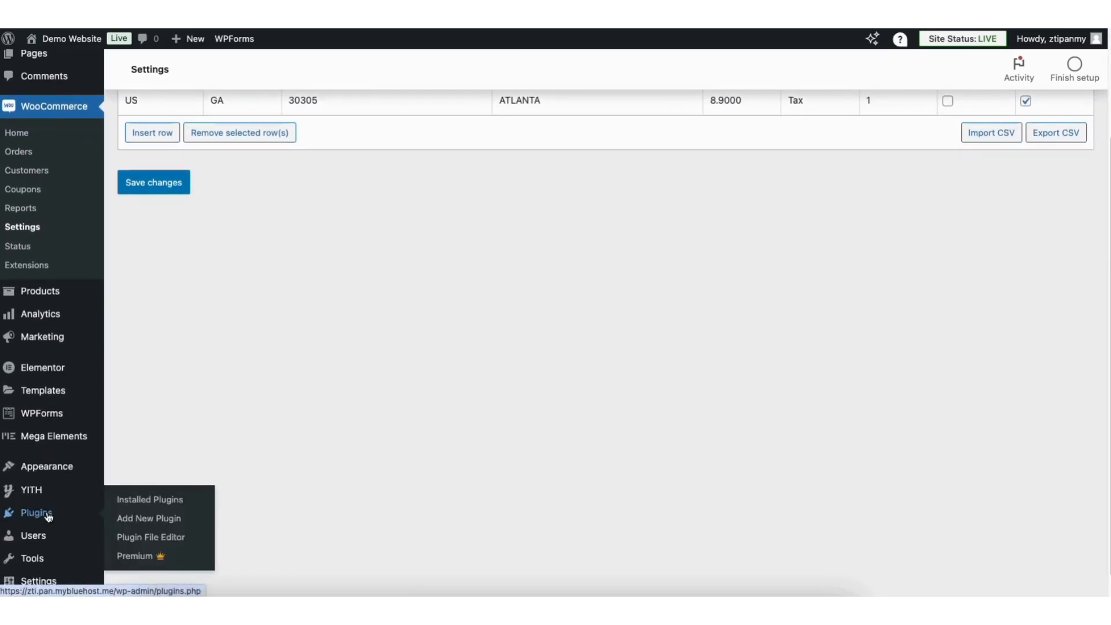
pyautogui.click(159, 522)
pyautogui.click(863, 113)
pyautogui.write('woocommerce tax')
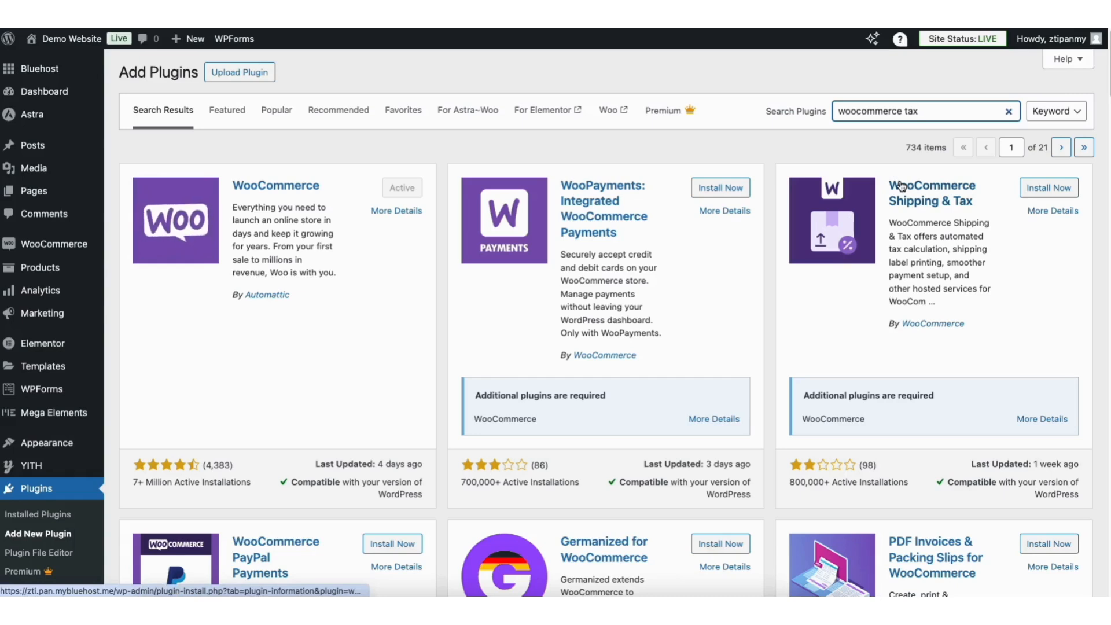
# - Install and activate the WooCommerce Shipping & Tax plugin and connect the site to WordPress.com with the prefilled account
pyautogui.click(1033, 190)
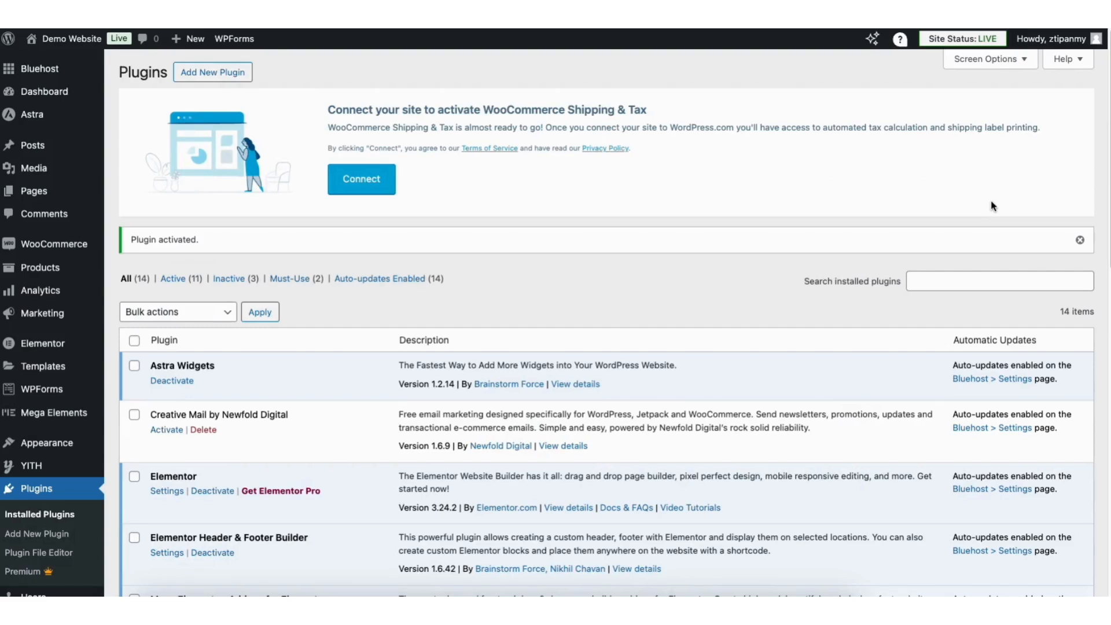
pyautogui.click(339, 184)
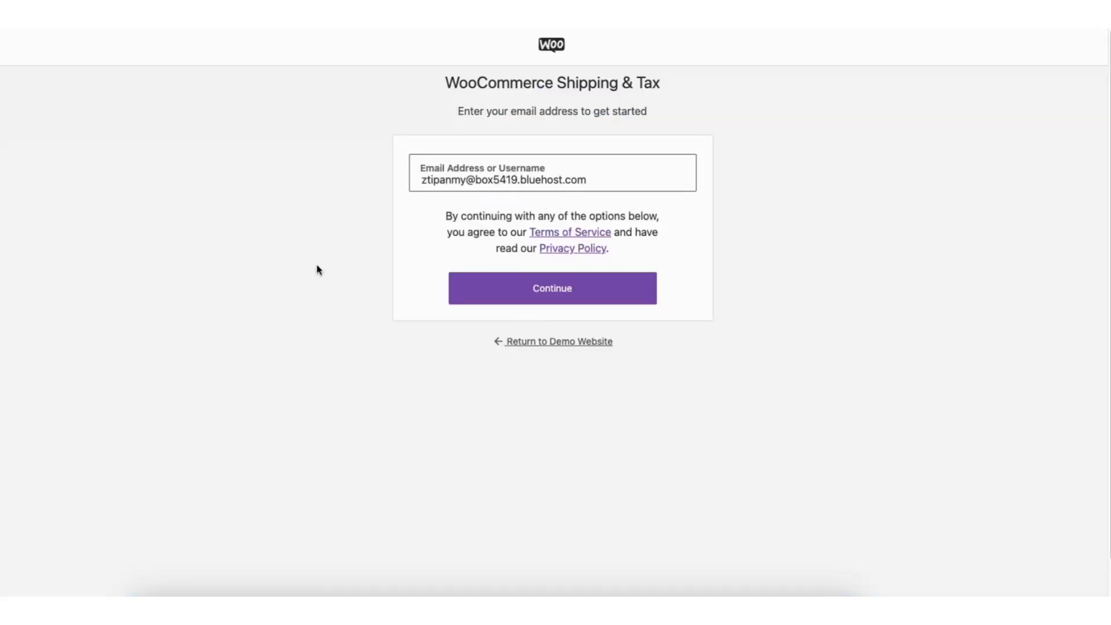
pyautogui.click(537, 293)
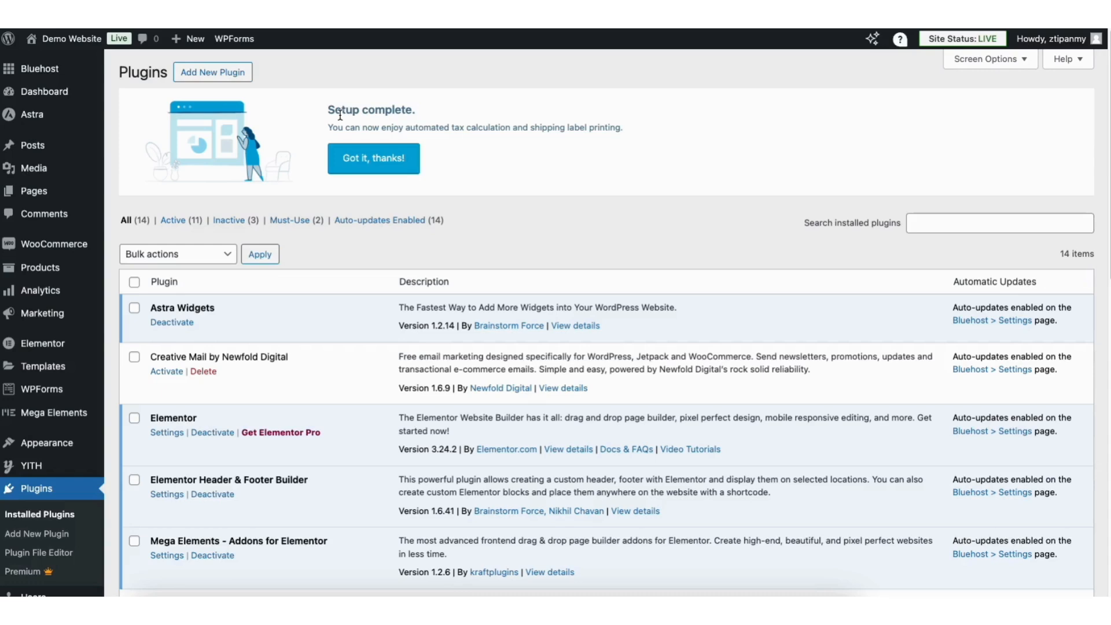
# - In the WooCommerce tax options, dismiss the setup notice, keep automated taxes enabled and save the settings
pyautogui.moveTo(55, 244)
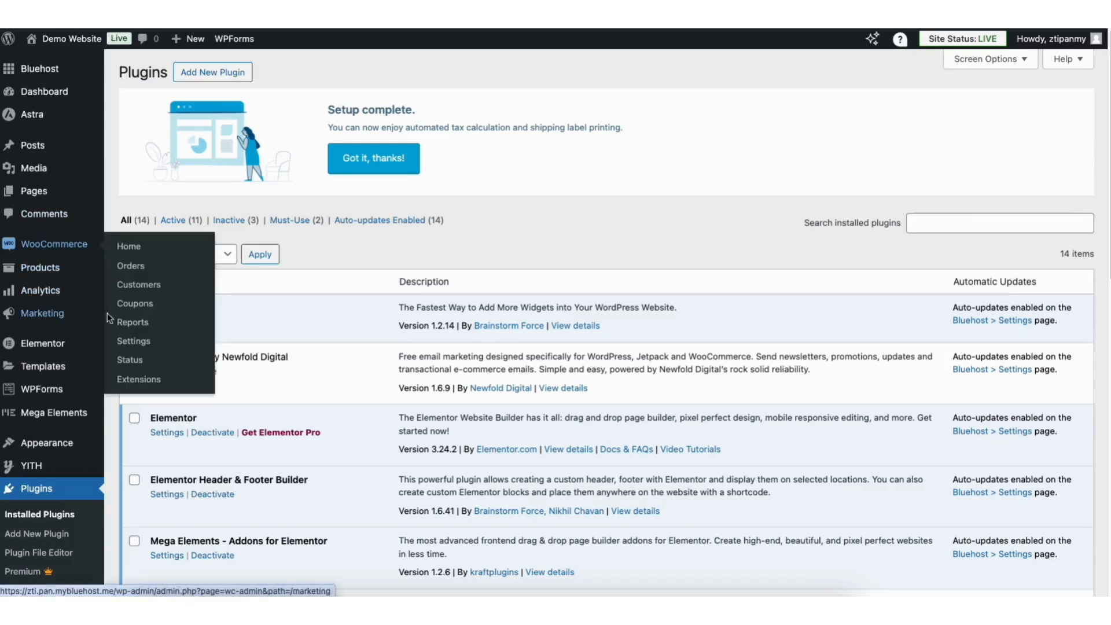
pyautogui.click(135, 345)
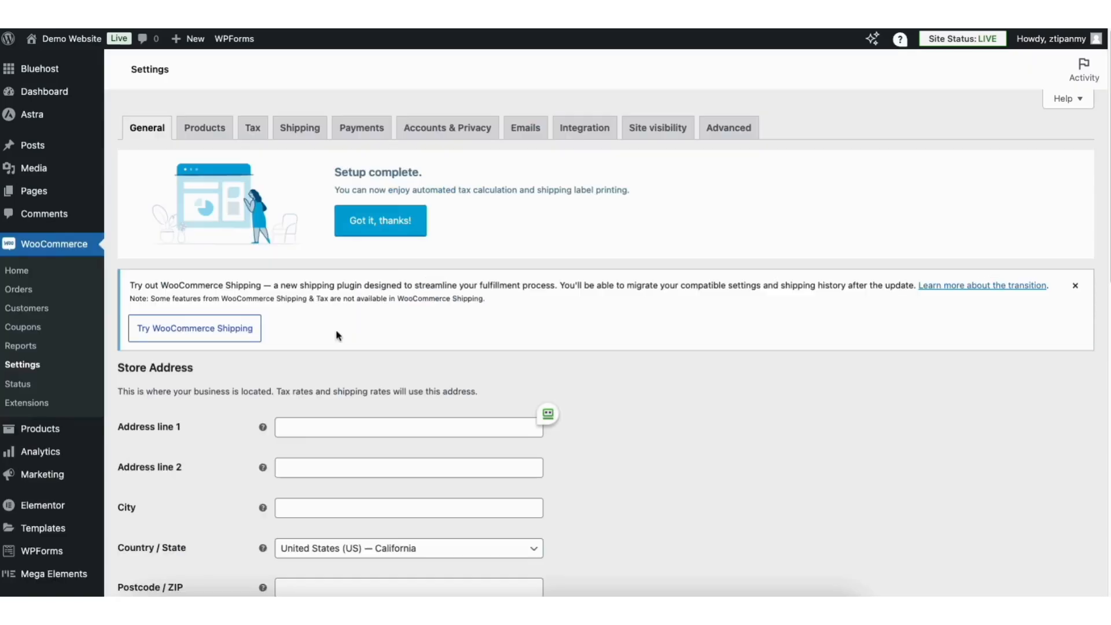
pyautogui.click(255, 129)
pyautogui.click(414, 221)
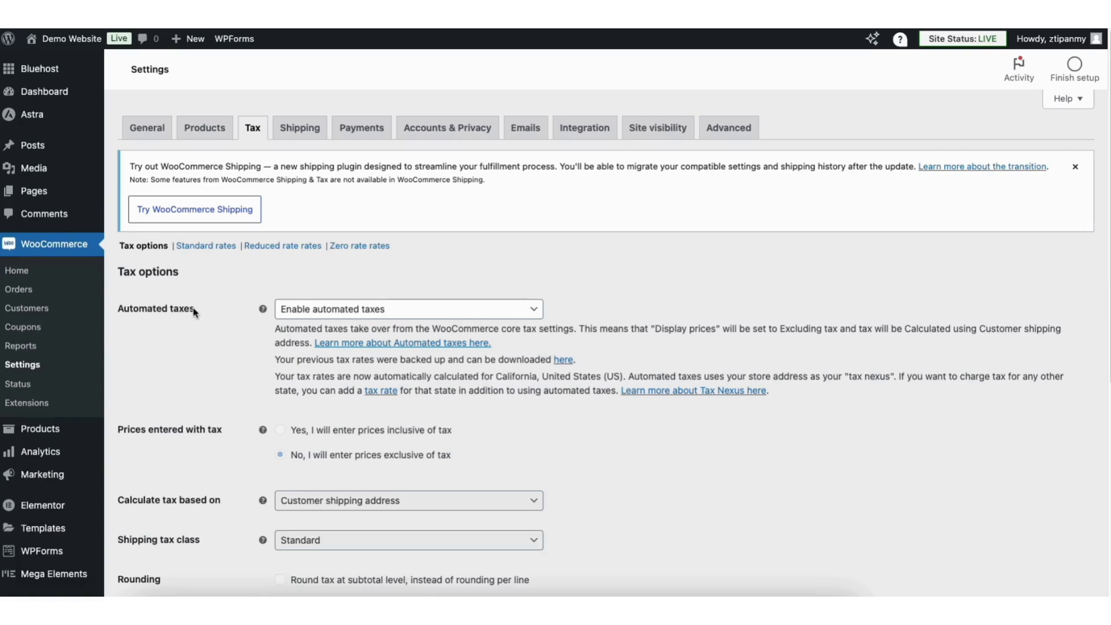
pyautogui.click(339, 310)
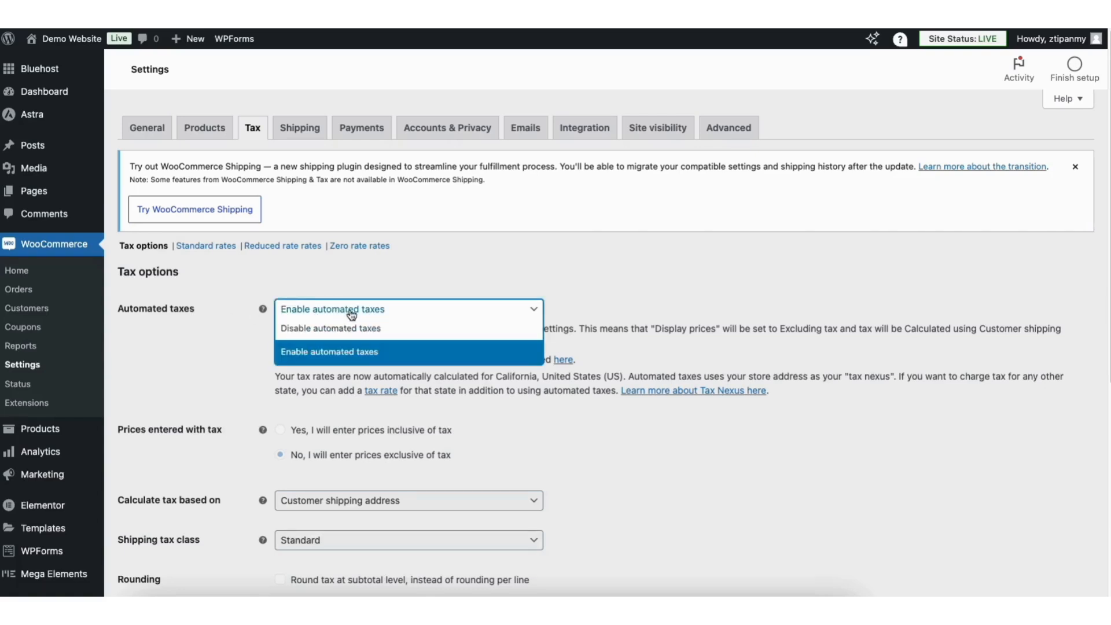
pyautogui.click(345, 351)
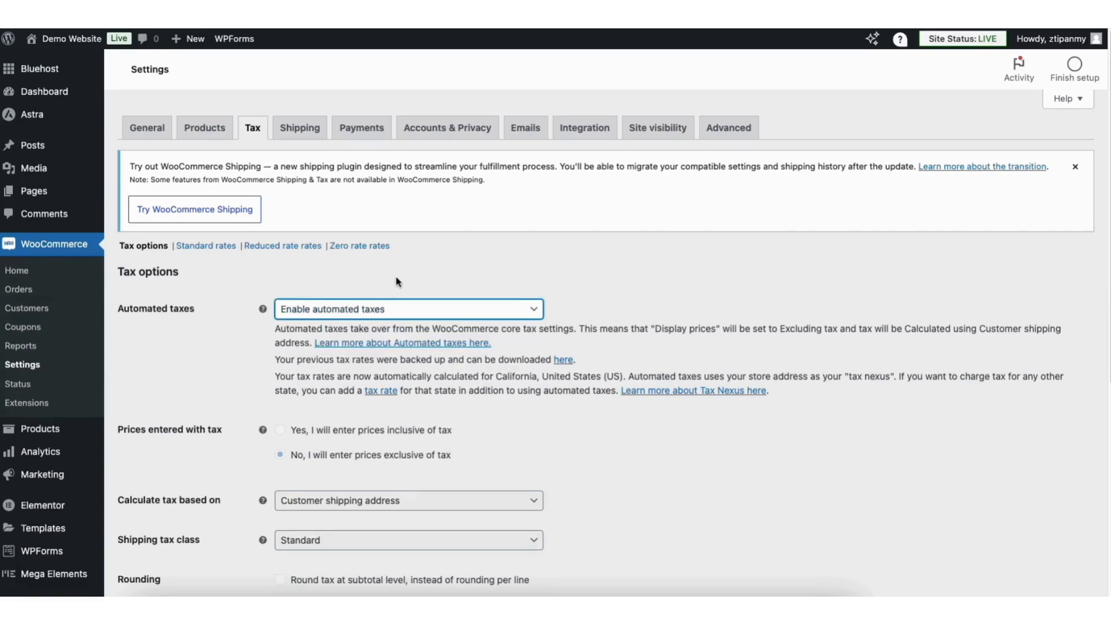
pyautogui.click(452, 278)
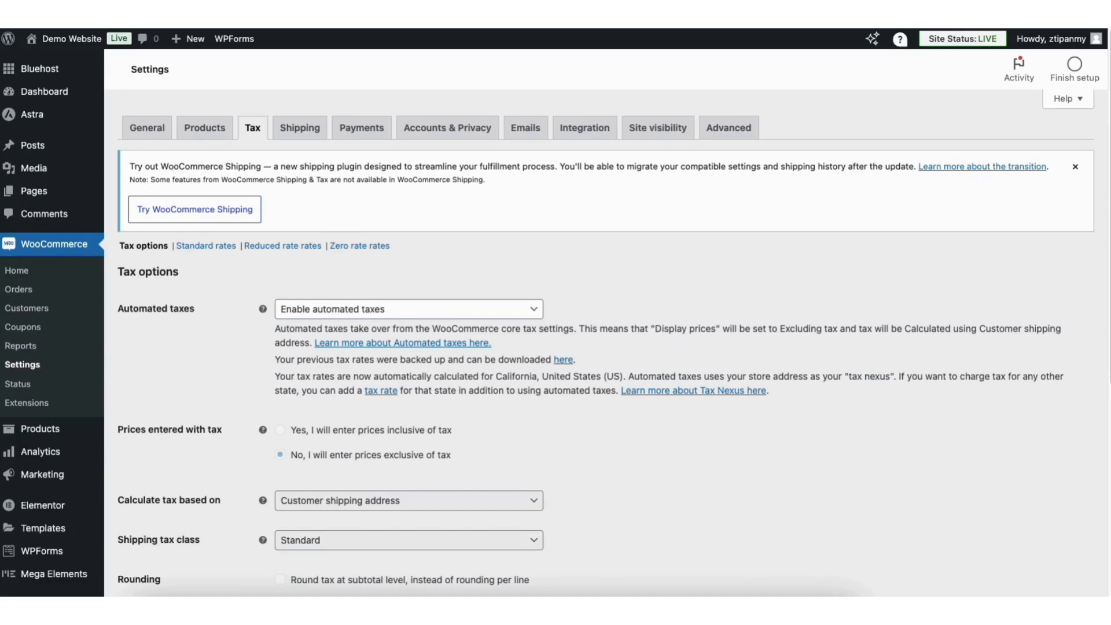
pyautogui.scroll(-6, 1106, 228)
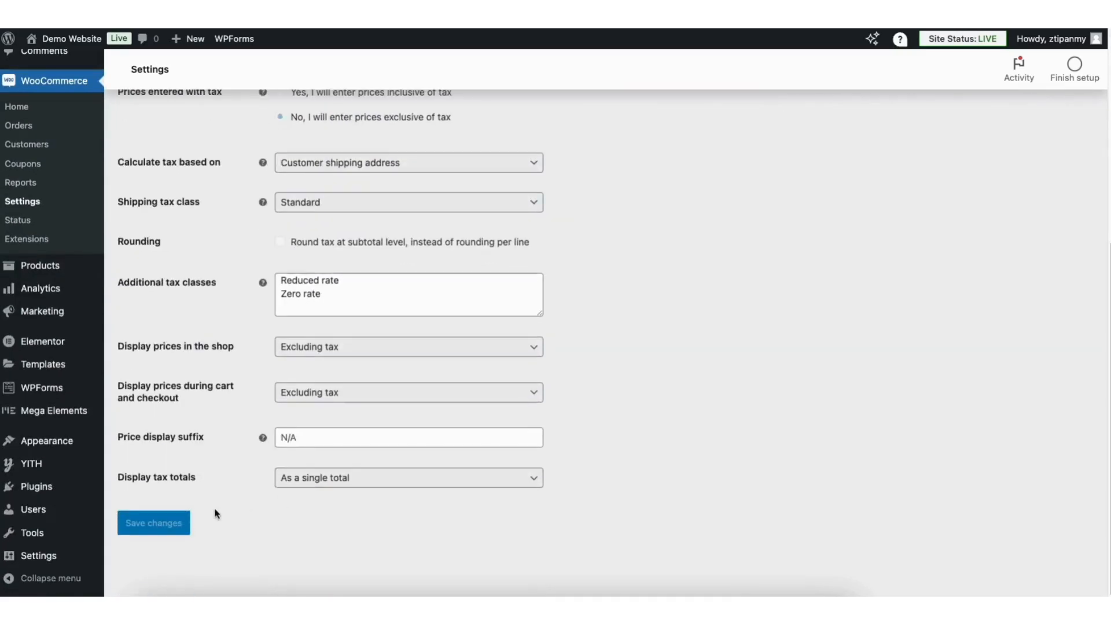
pyautogui.click(171, 525)
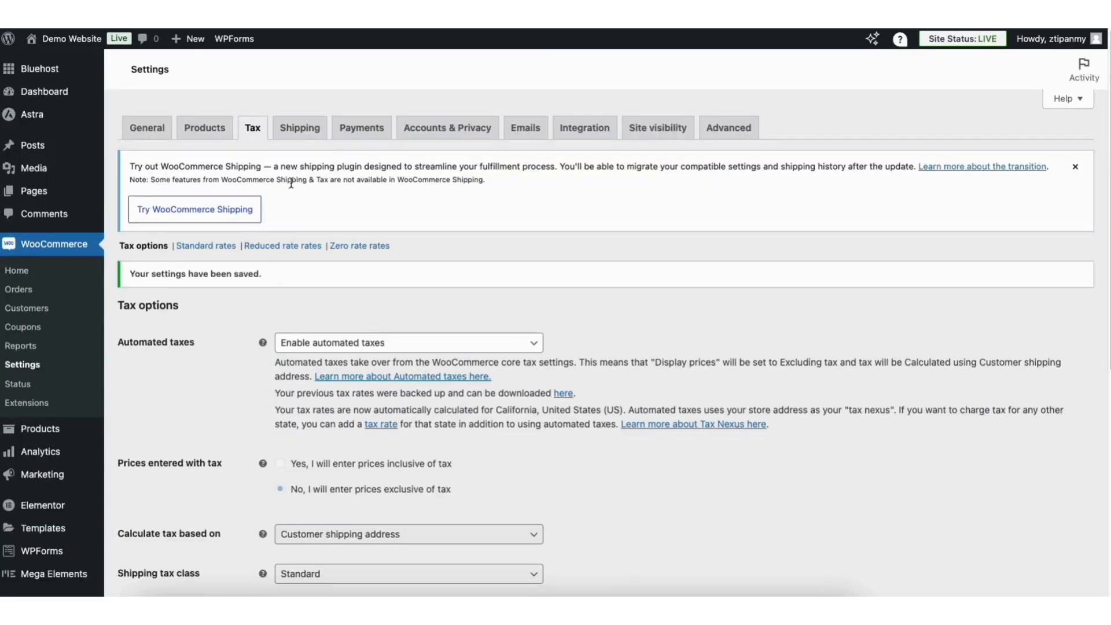
# - Add a new shipping zone in the store's shipping settings and name it United States
pyautogui.click(299, 128)
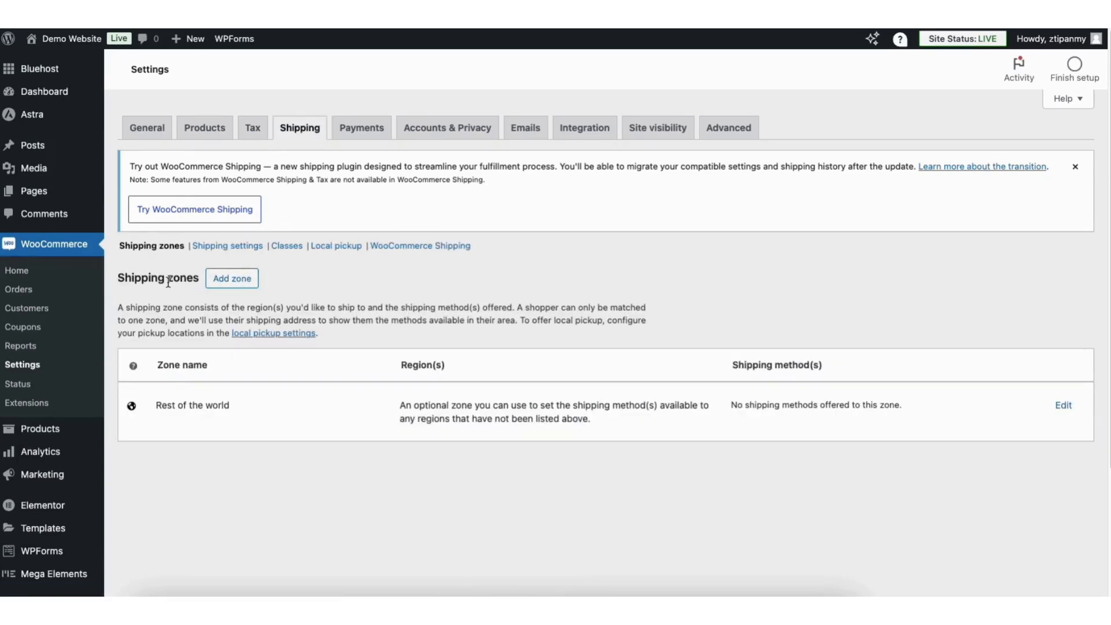
pyautogui.click(242, 283)
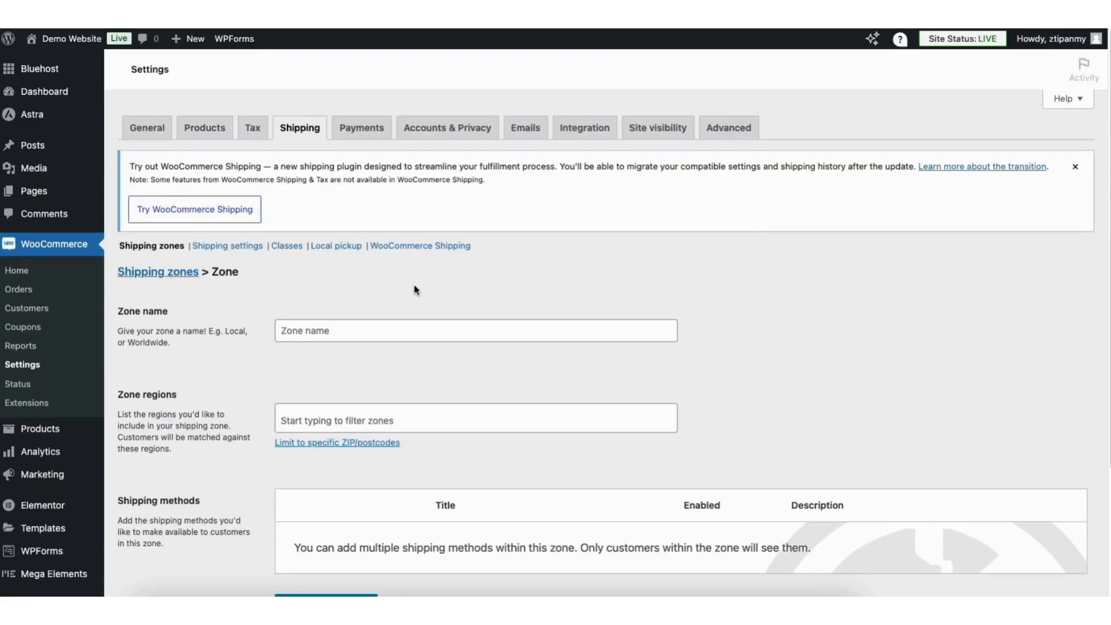
pyautogui.click(305, 332)
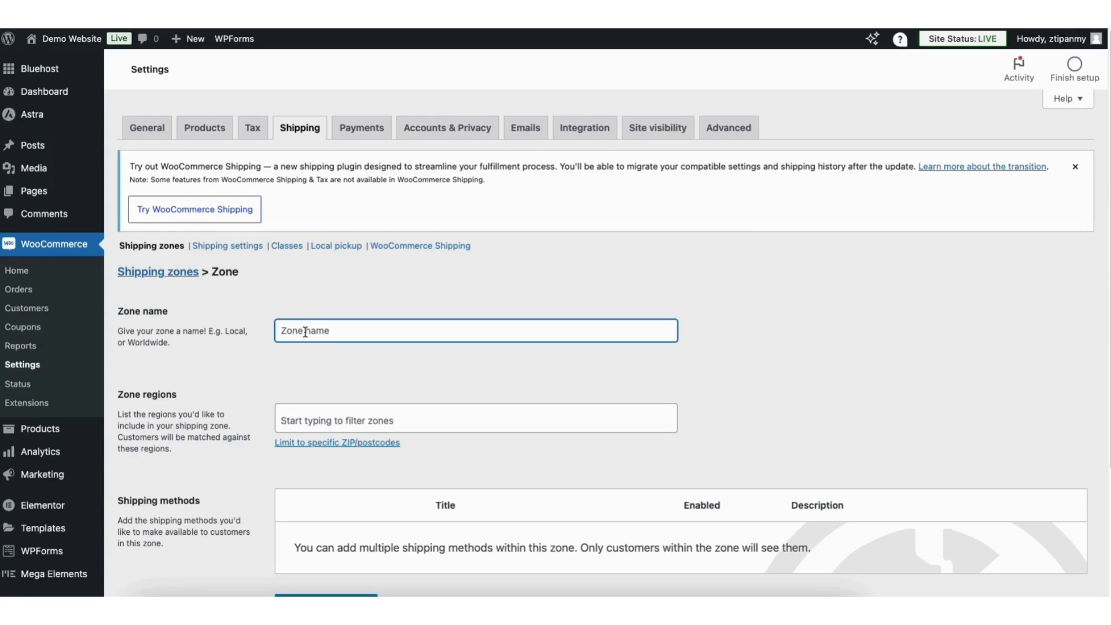
pyautogui.write('United S')
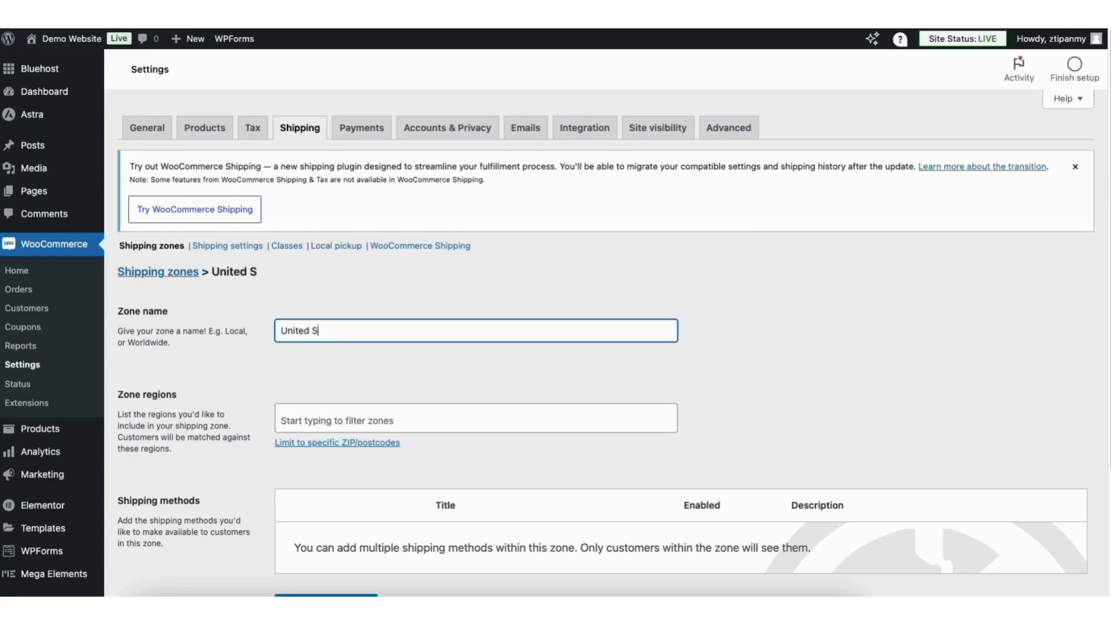
pyautogui.write('tates')
# - Find United States (US) among the zone regions and assign it to the United States shipping zone
pyautogui.click(316, 421)
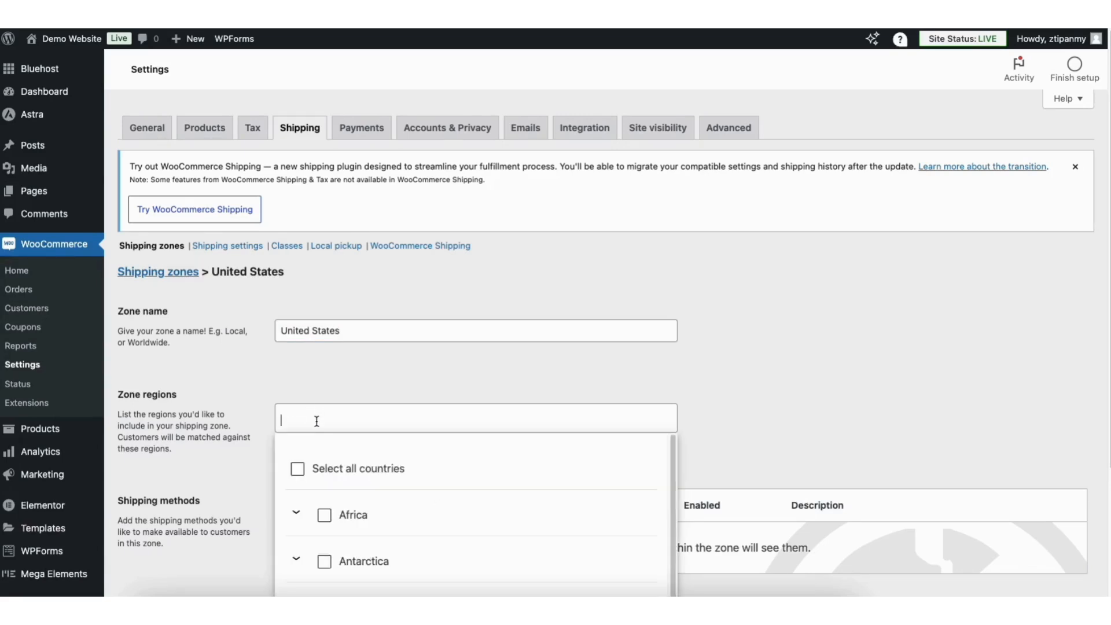
pyautogui.click(317, 393)
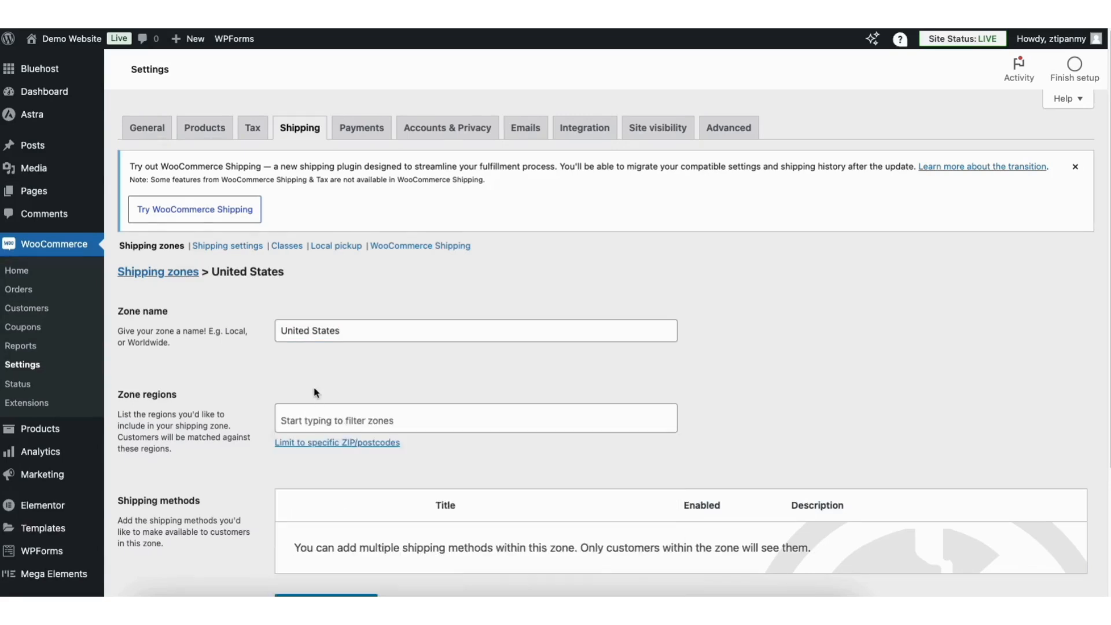
pyautogui.click(316, 419)
pyautogui.write('United States')
pyautogui.scroll(-1, 673, 445)
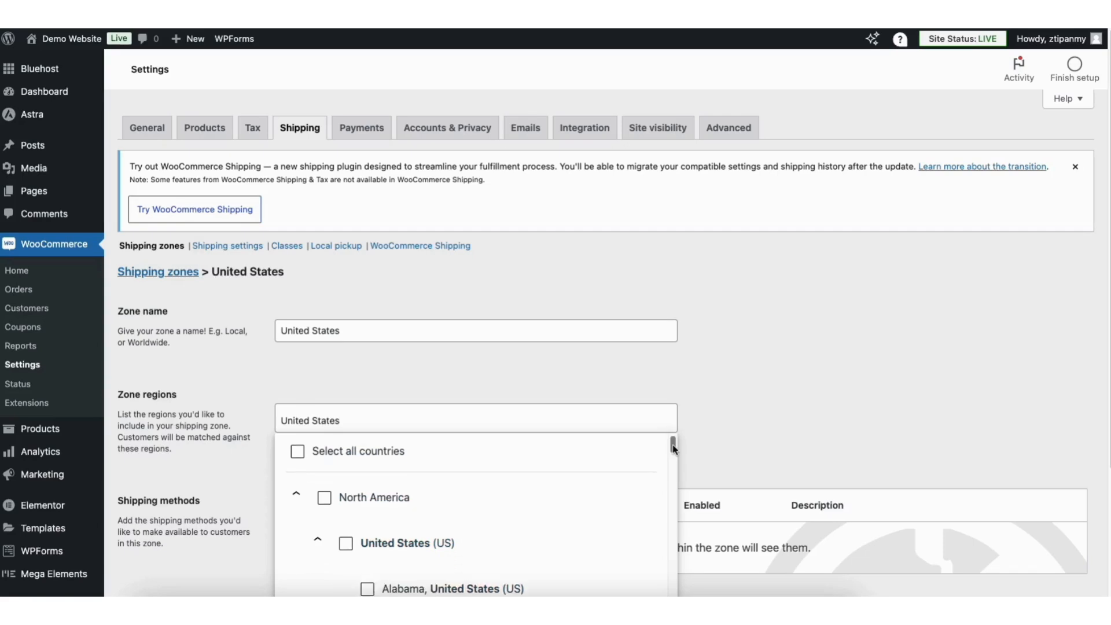
pyautogui.scroll(-2, 673, 444)
pyautogui.click(347, 514)
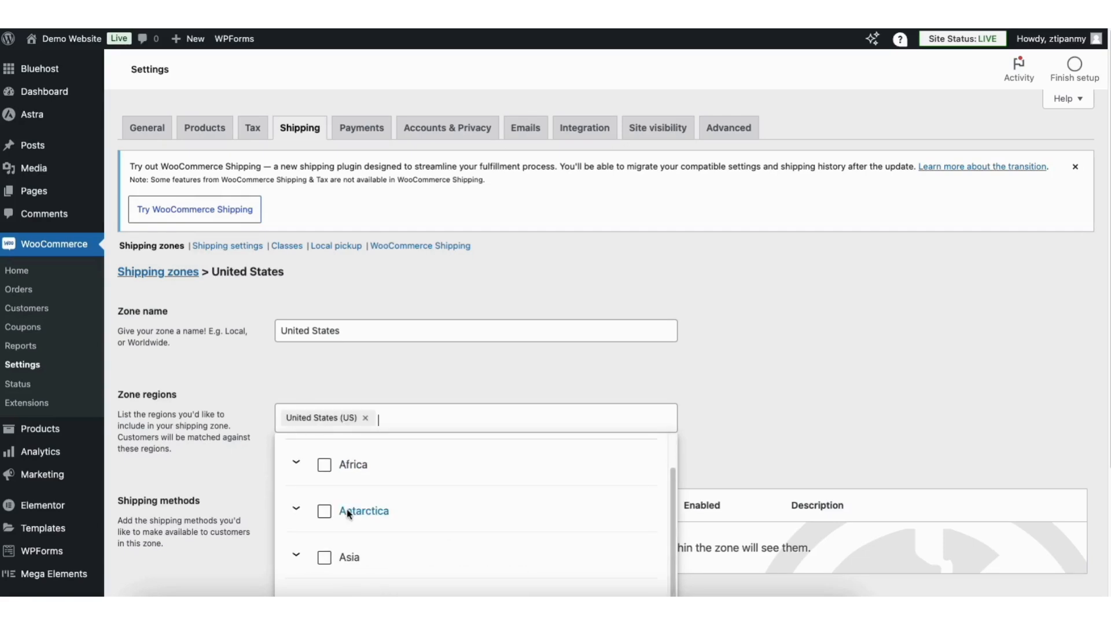
pyautogui.click(346, 387)
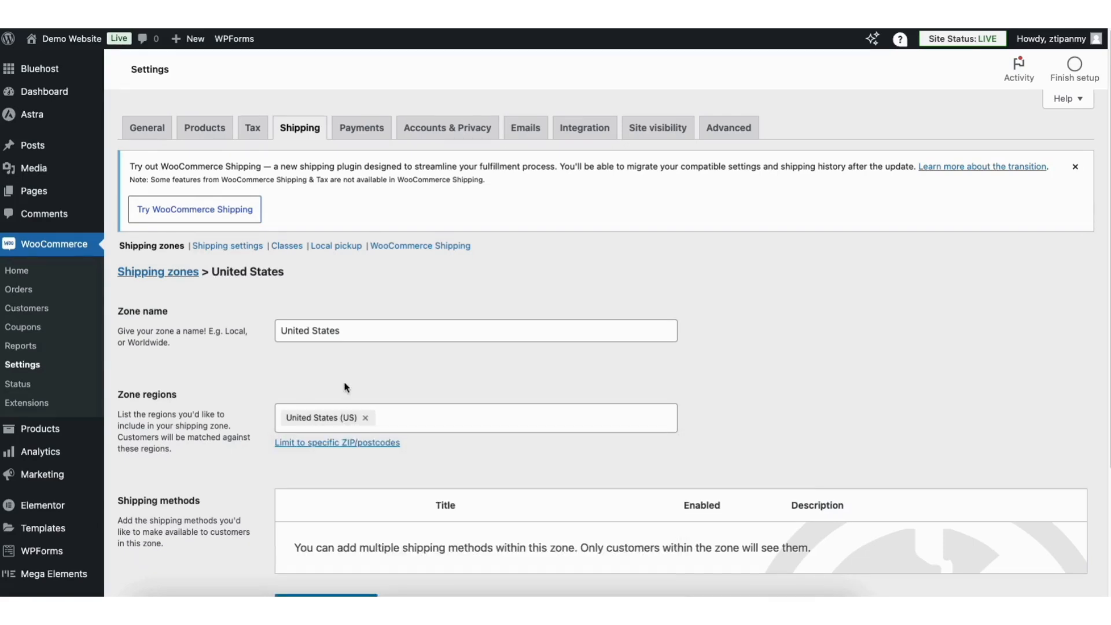
# - Add a flat rate shipping method costing 5.00 to the United States zone and save it
pyautogui.scroll(-3, 990, 250)
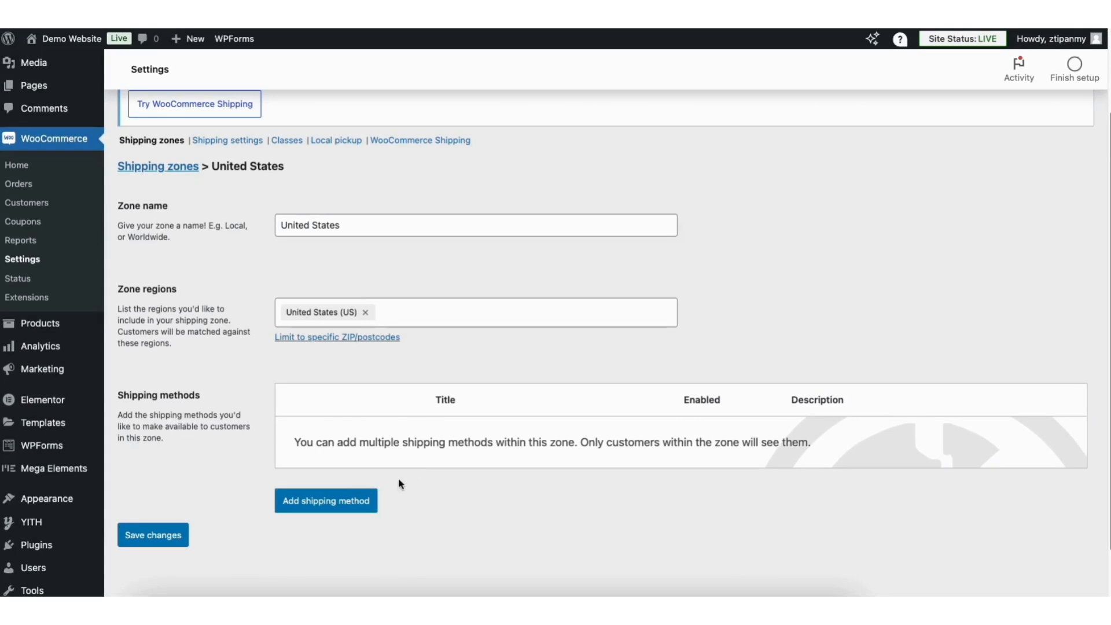
pyautogui.click(326, 501)
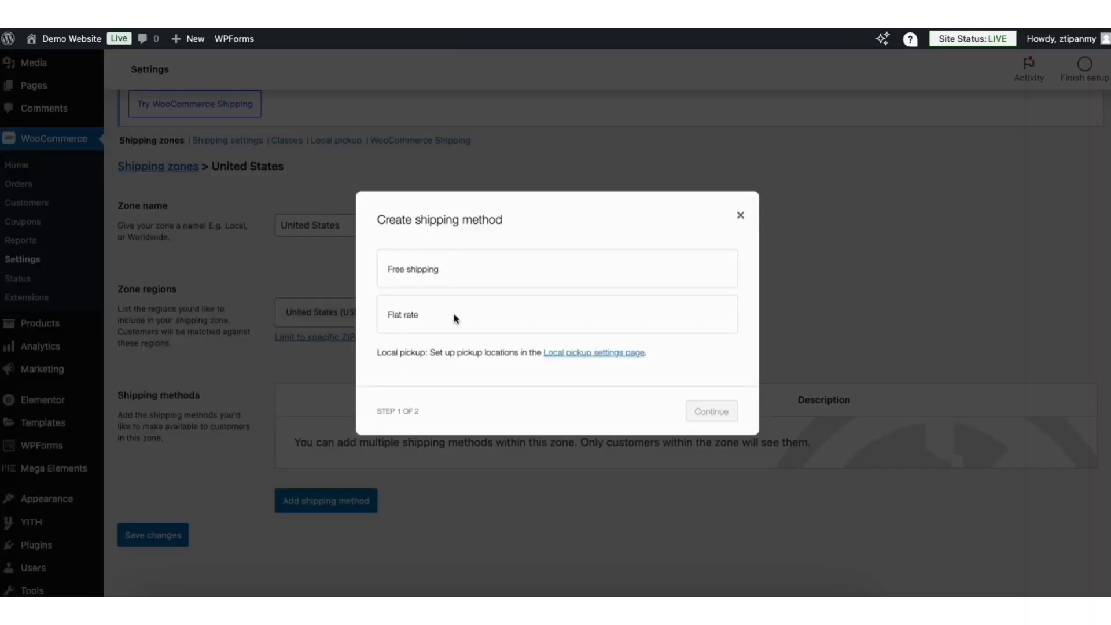
pyautogui.click(425, 318)
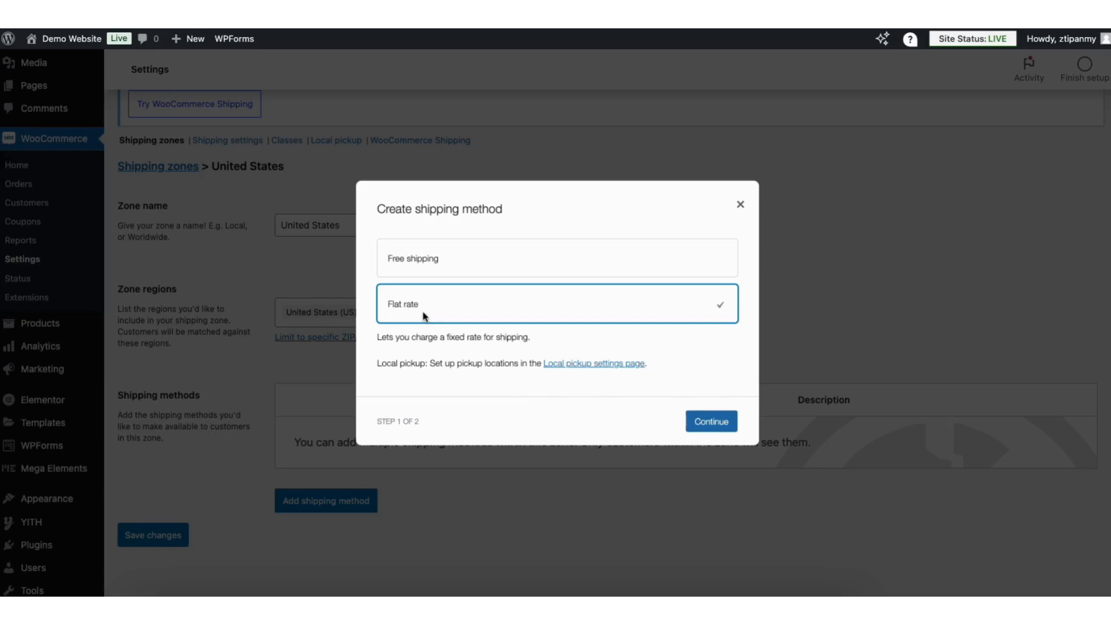
pyautogui.click(712, 422)
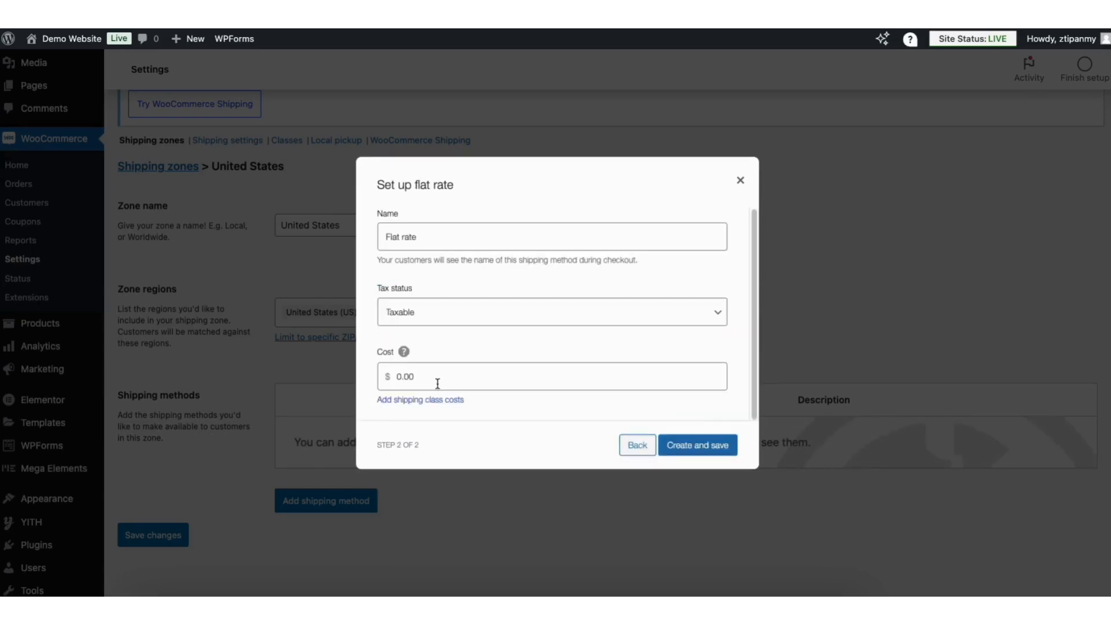
pyautogui.click(421, 377)
pyautogui.write('5.00')
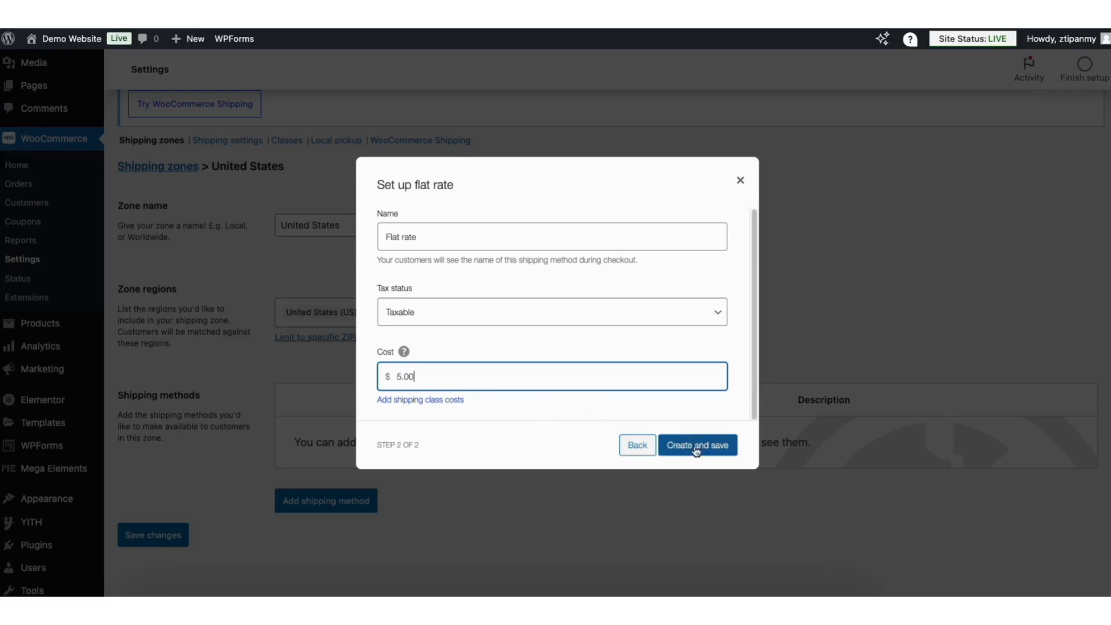
pyautogui.click(697, 450)
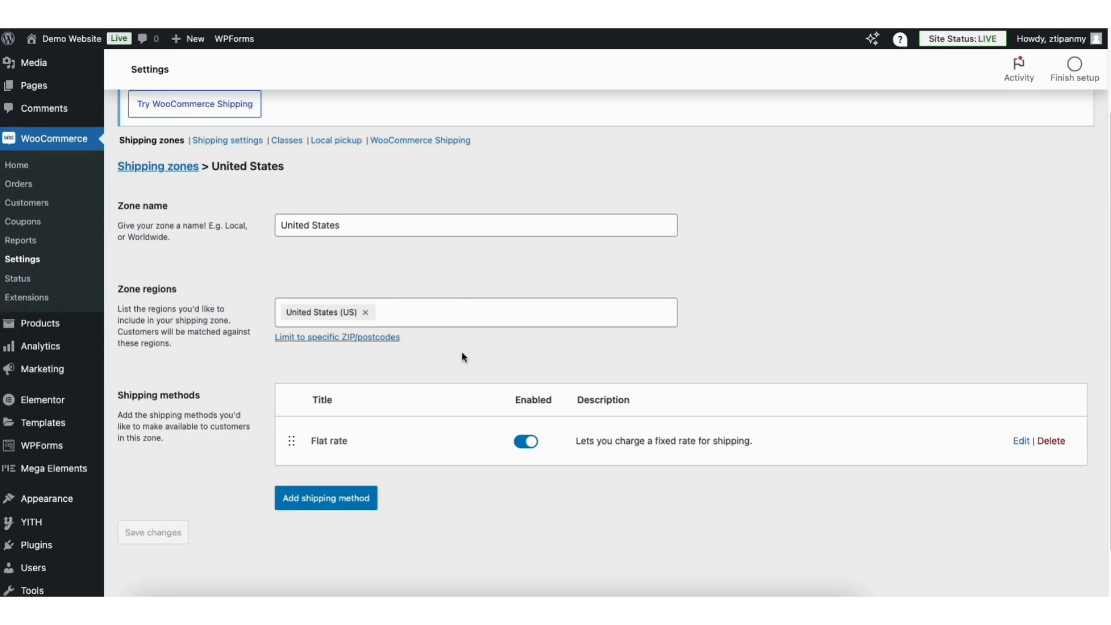
# - Edit the Rest of the world shipping zone and add a flat rate method costing 15.00
pyautogui.click(165, 169)
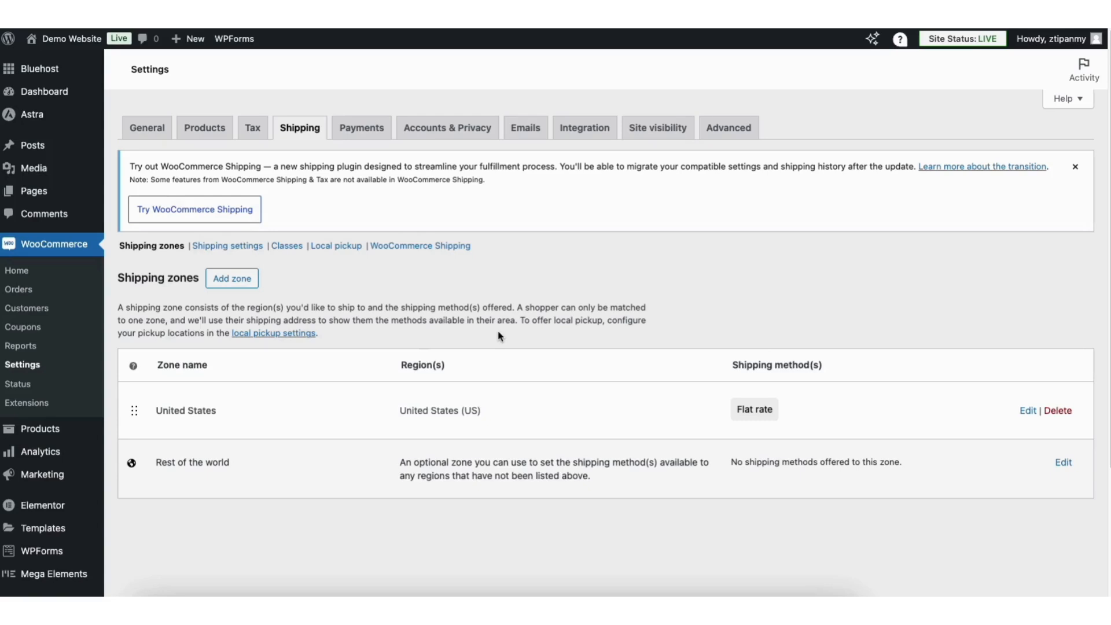
pyautogui.click(1063, 463)
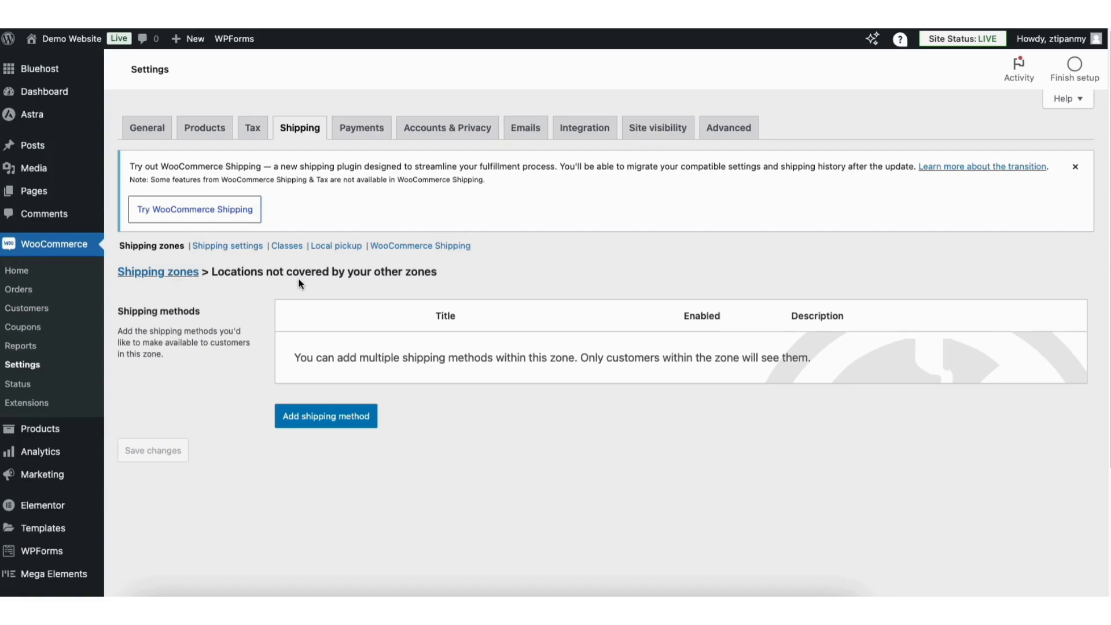
pyautogui.click(314, 415)
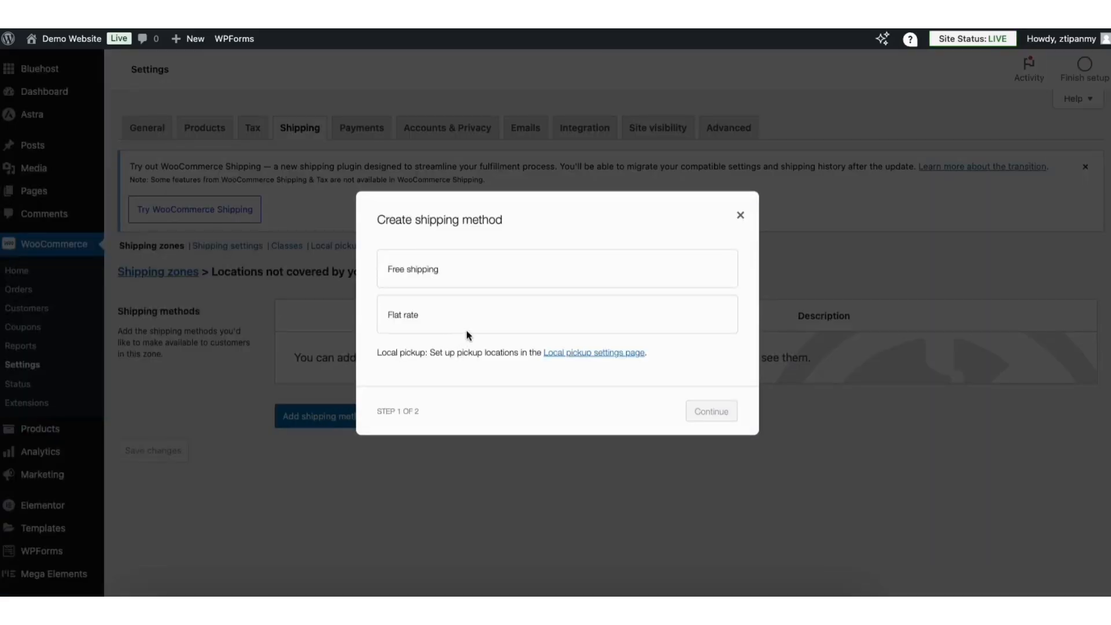
pyautogui.click(509, 322)
pyautogui.click(709, 422)
pyautogui.click(411, 376)
pyautogui.write('15.00')
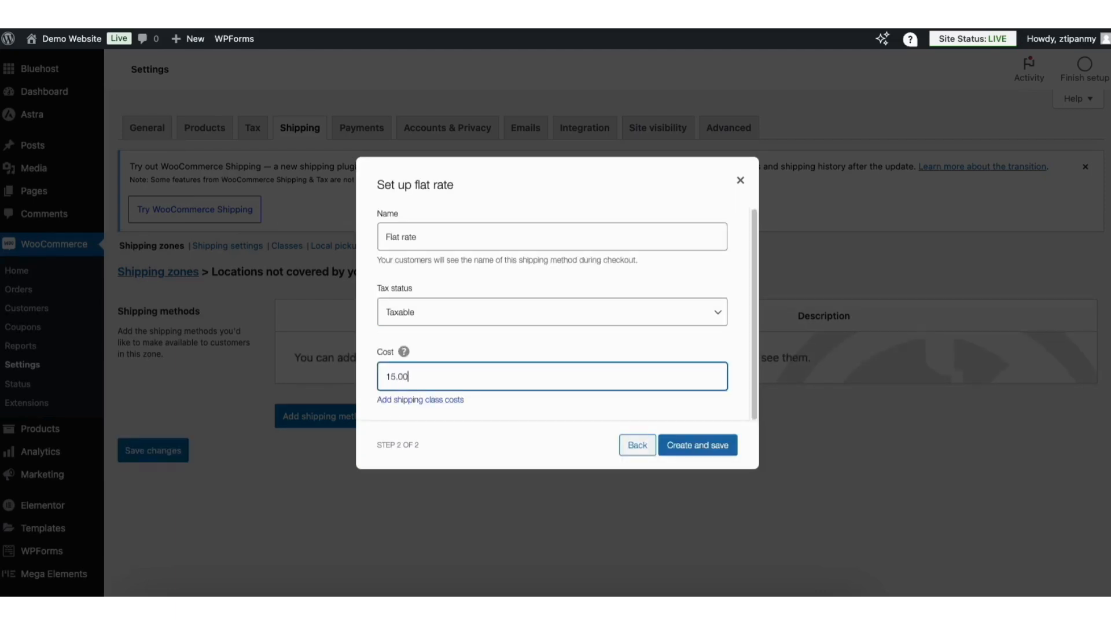
pyautogui.click(661, 444)
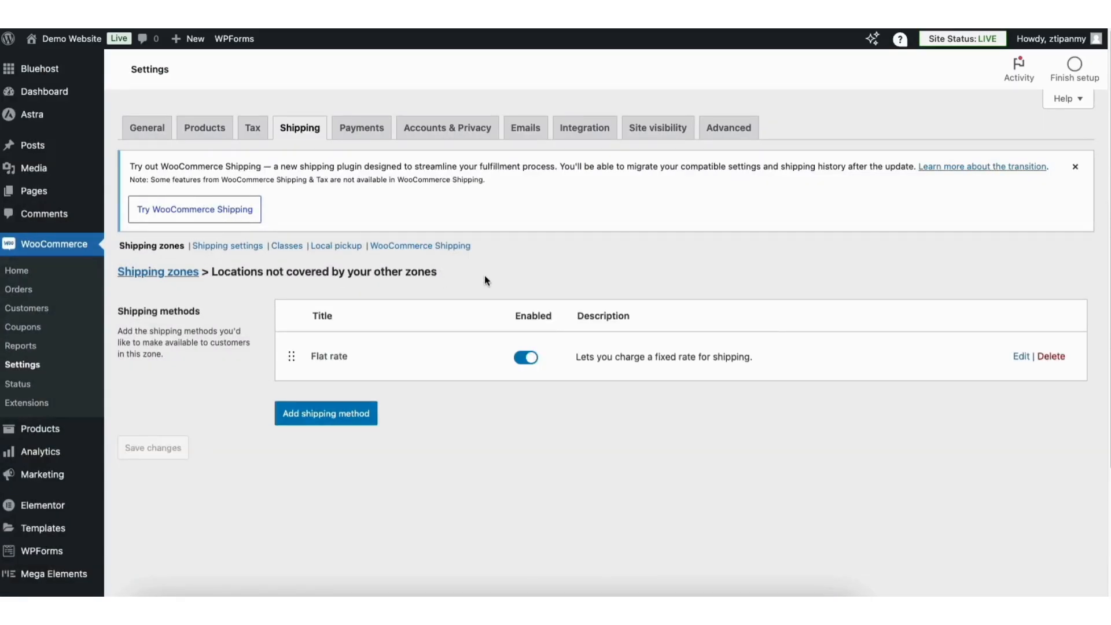
# - Review the store's shipping settings for calculations, shipping destination and debug mode
pyautogui.click(229, 246)
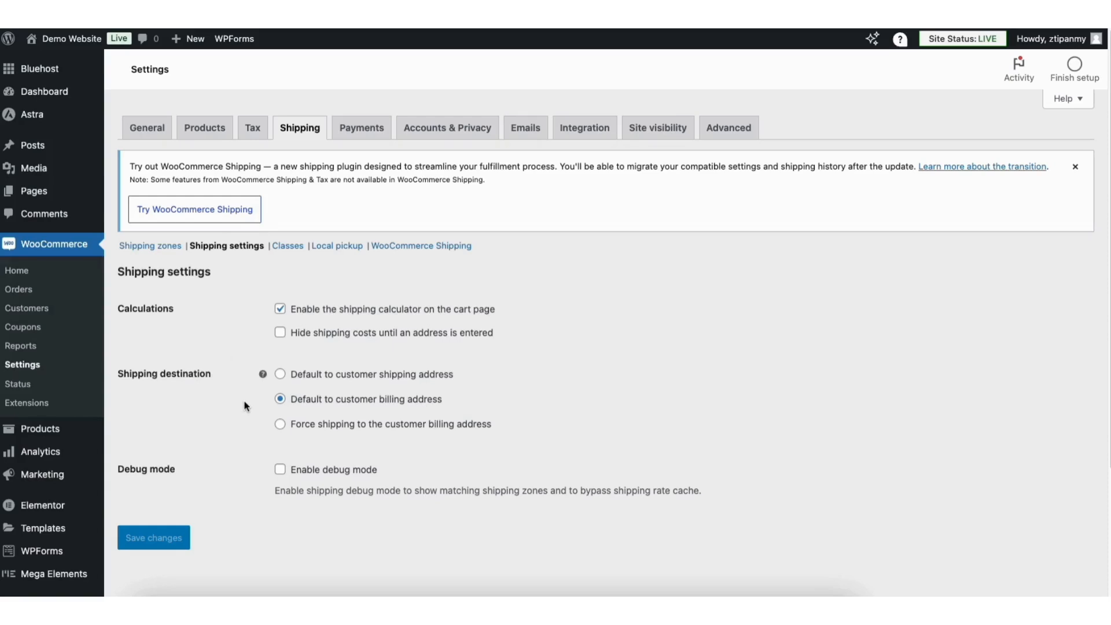
pyautogui.scroll(-3, 245, 405)
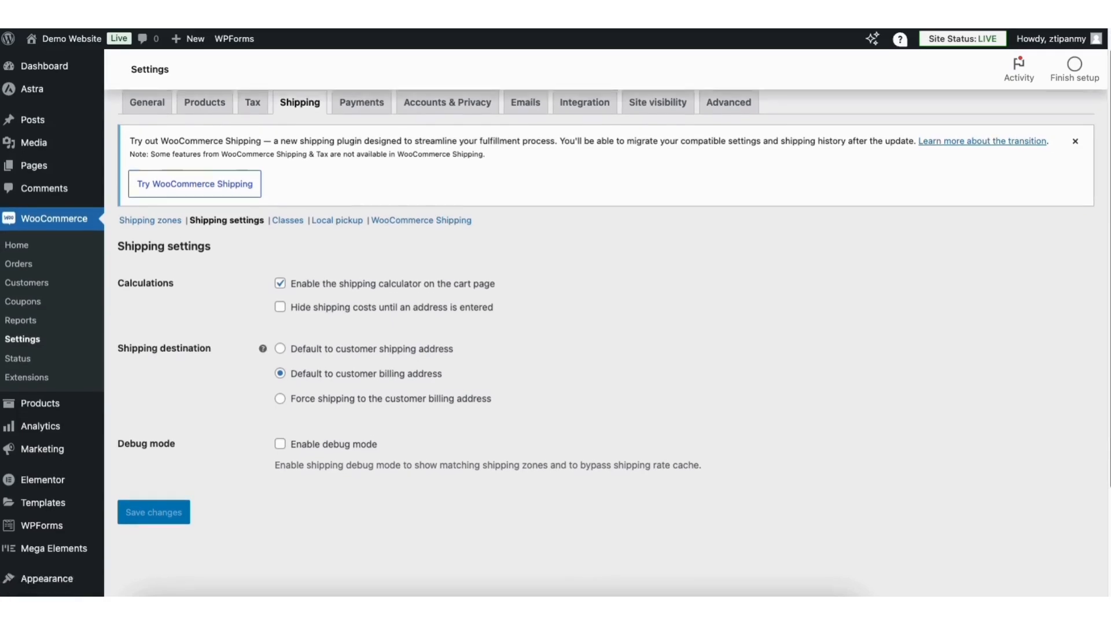
pyautogui.scroll(-2, 272, 406)
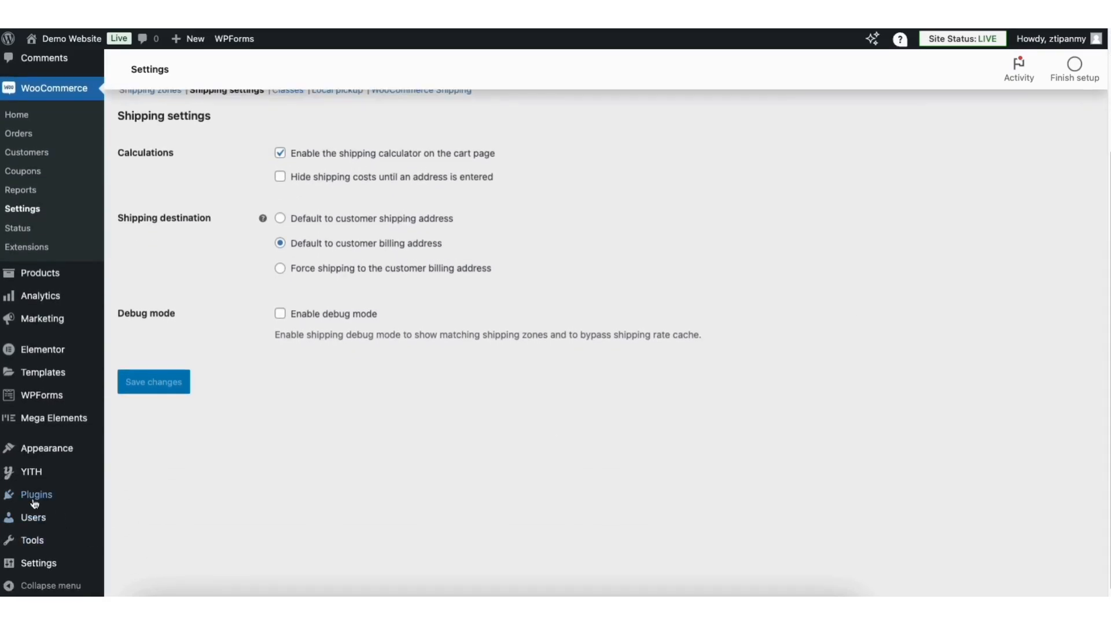
# - Search the plugin directory for stripe, then install and activate WooCommerce Stripe Payment Gateway
pyautogui.moveTo(33, 501)
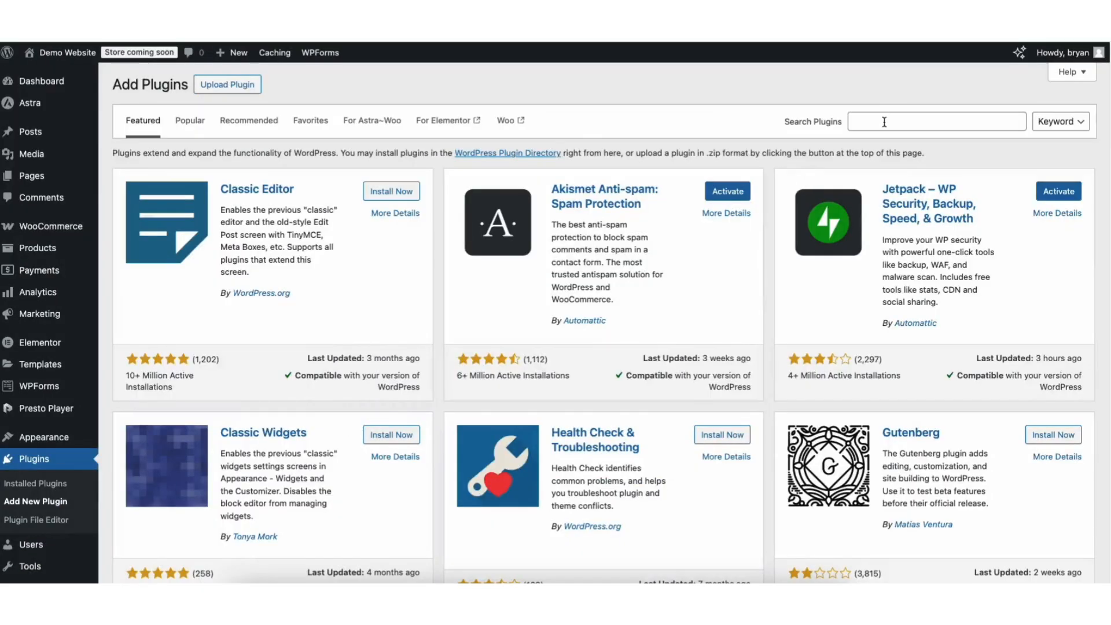
pyautogui.click(884, 122)
pyautogui.write('stripe')
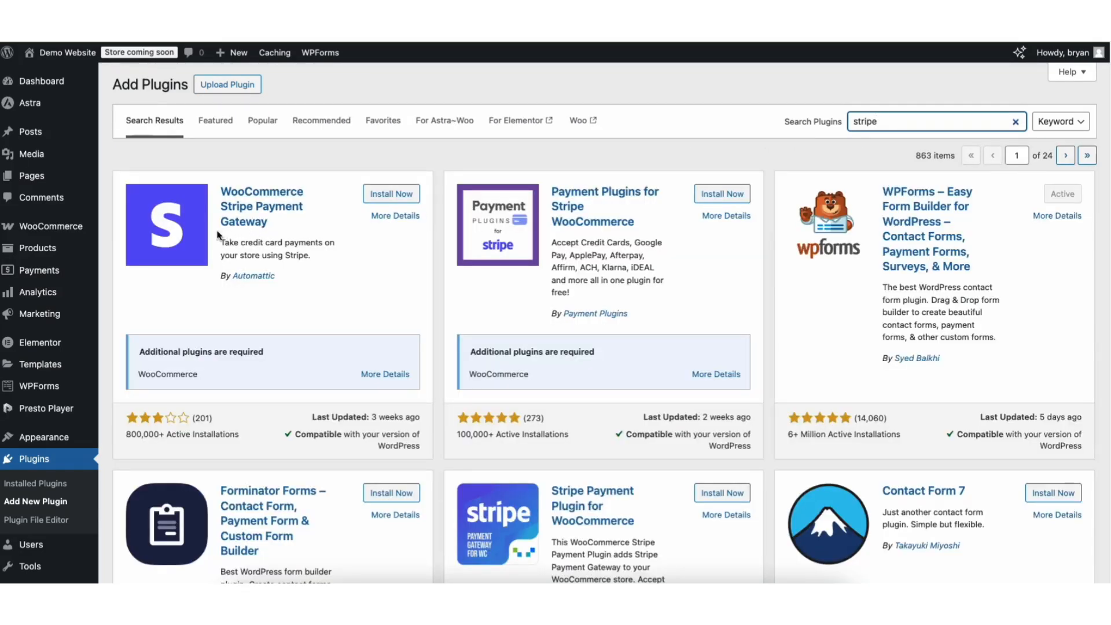
pyautogui.click(382, 193)
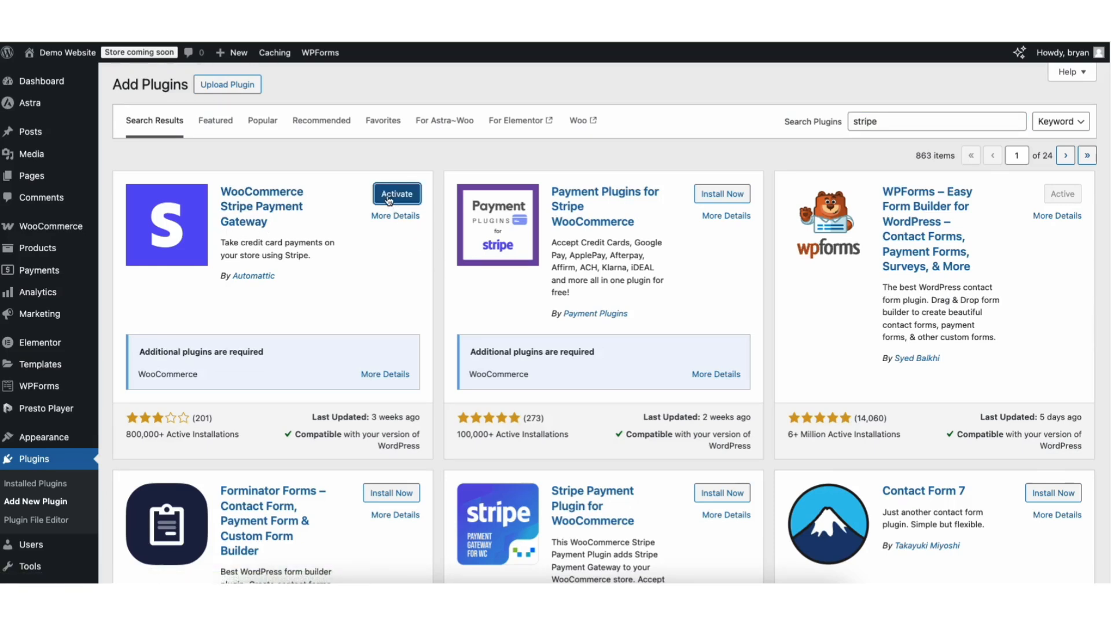
pyautogui.click(389, 198)
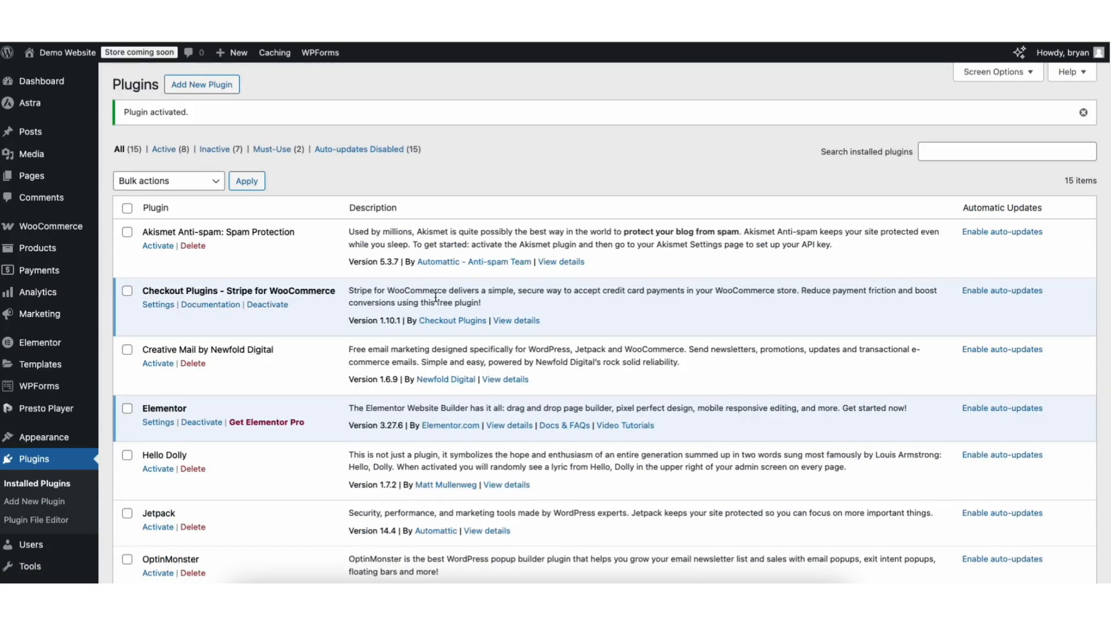
# - Enable Stripe among the WooCommerce payment methods and connect a Stripe account to the store
pyautogui.moveTo(56, 230)
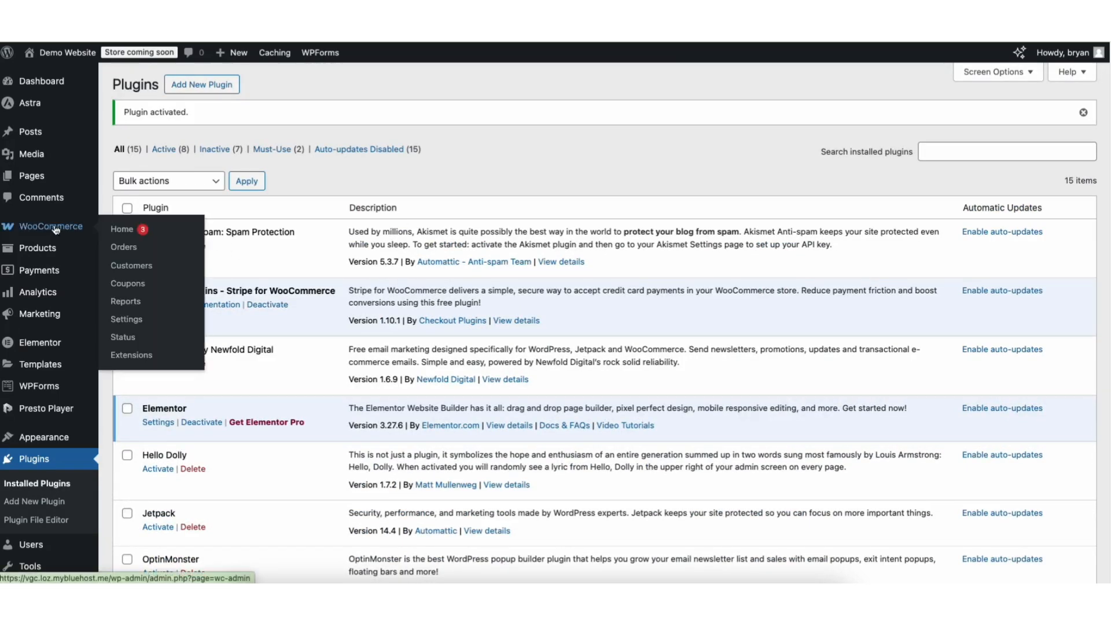
pyautogui.click(128, 322)
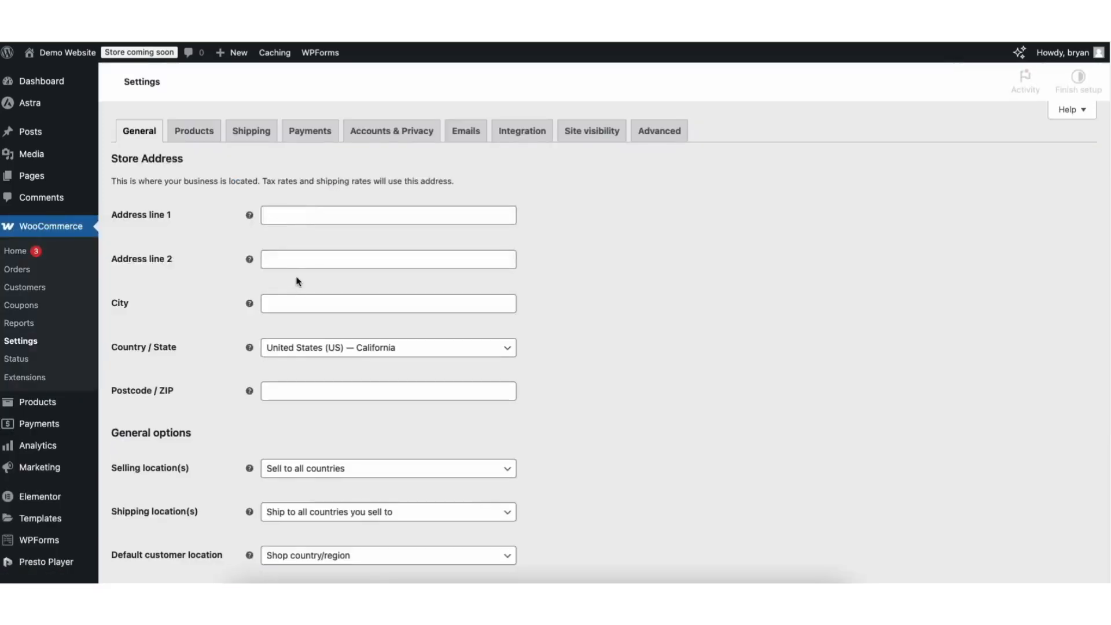
pyautogui.click(306, 133)
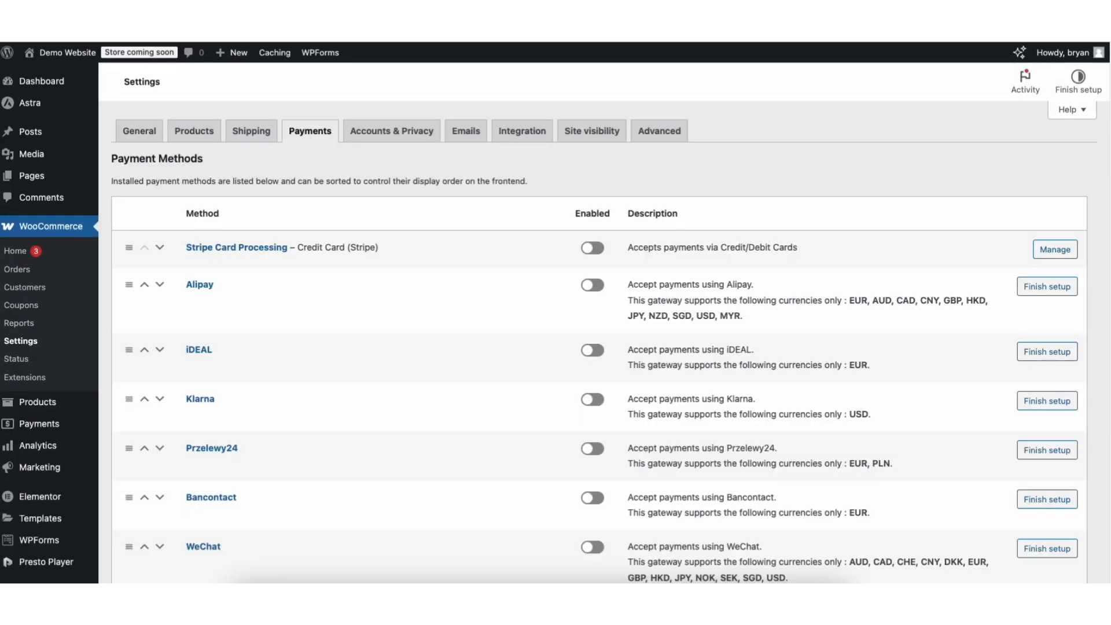
pyautogui.scroll(-1, 600, 341)
pyautogui.scroll(-5, 1107, 289)
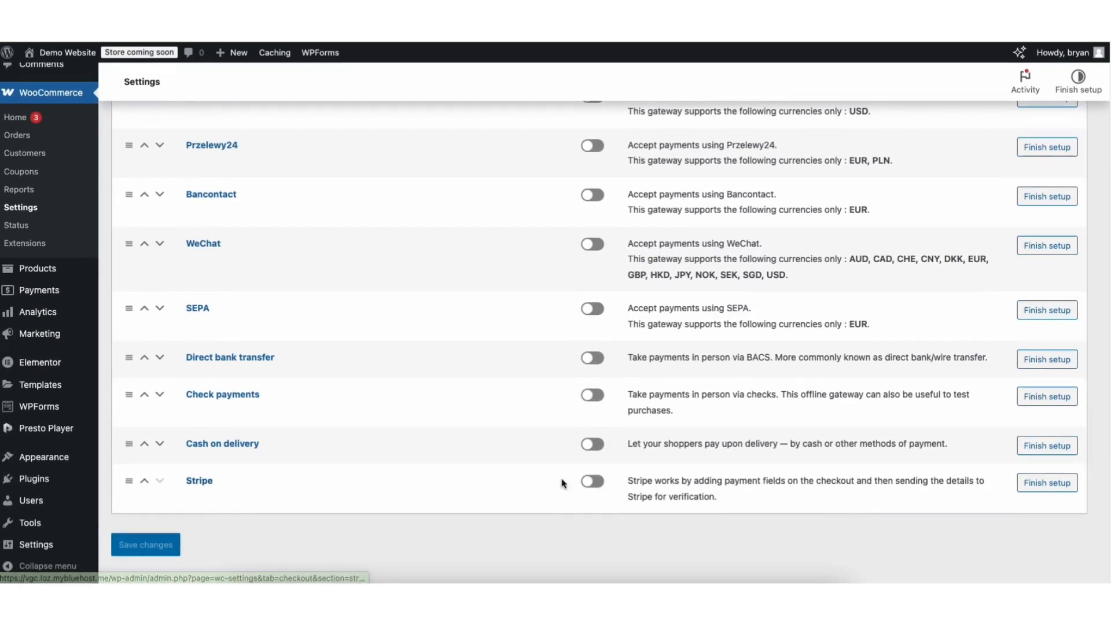
pyautogui.click(597, 483)
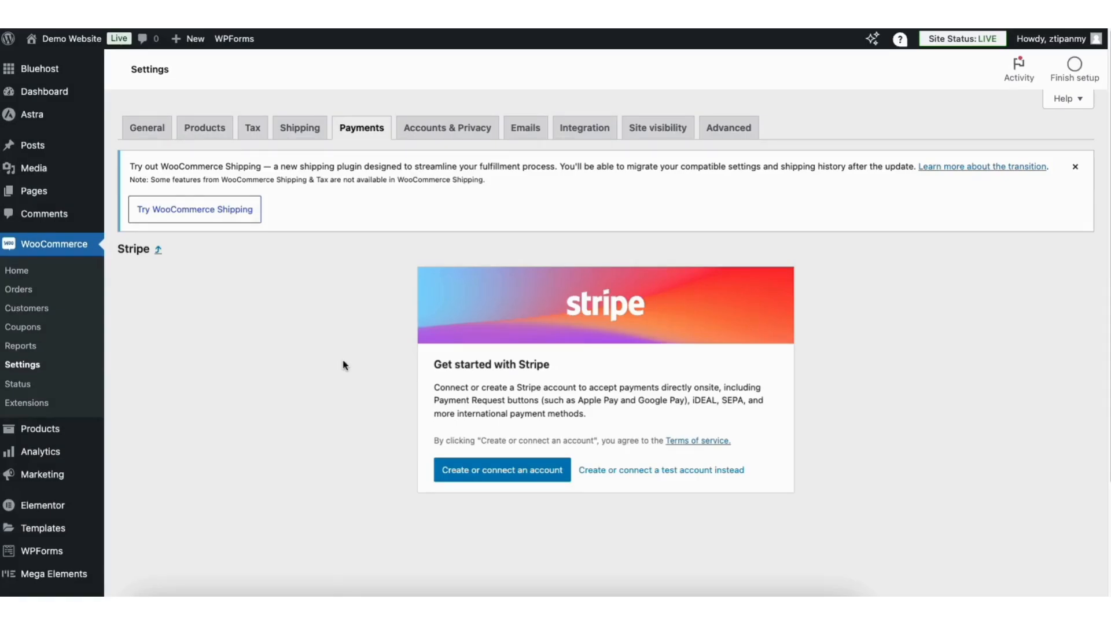
pyautogui.click(479, 473)
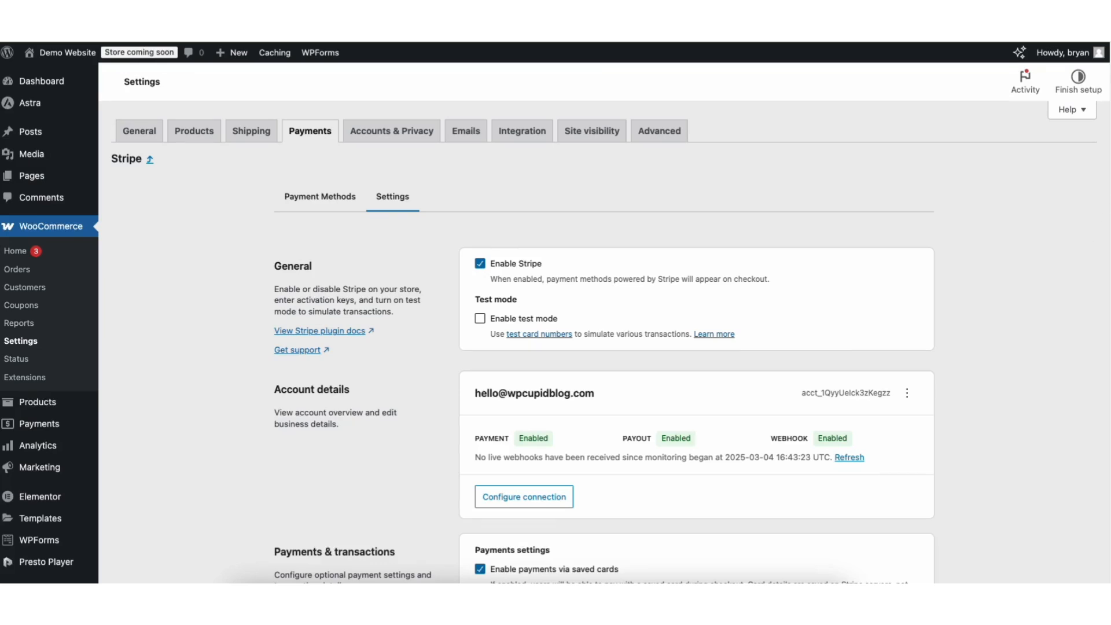
# - Review the Stripe gateway's account details, payment and transaction options, and advanced settings
pyautogui.scroll(-2, 549, 324)
pyautogui.scroll(-5, 549, 324)
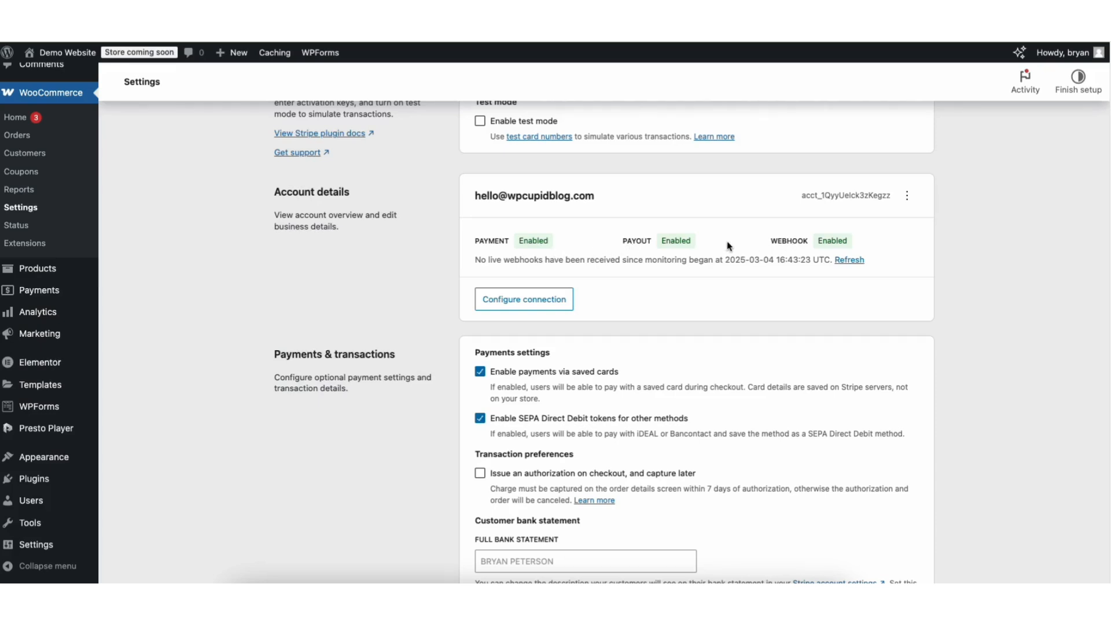
pyautogui.scroll(-3, 771, 234)
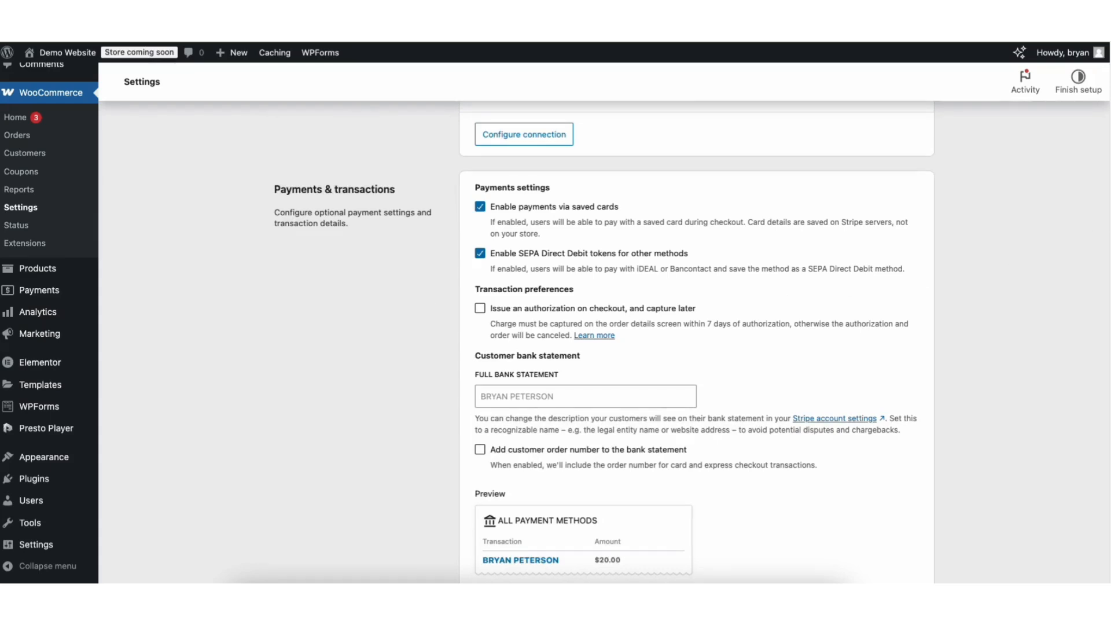
pyautogui.scroll(-5, 1104, 351)
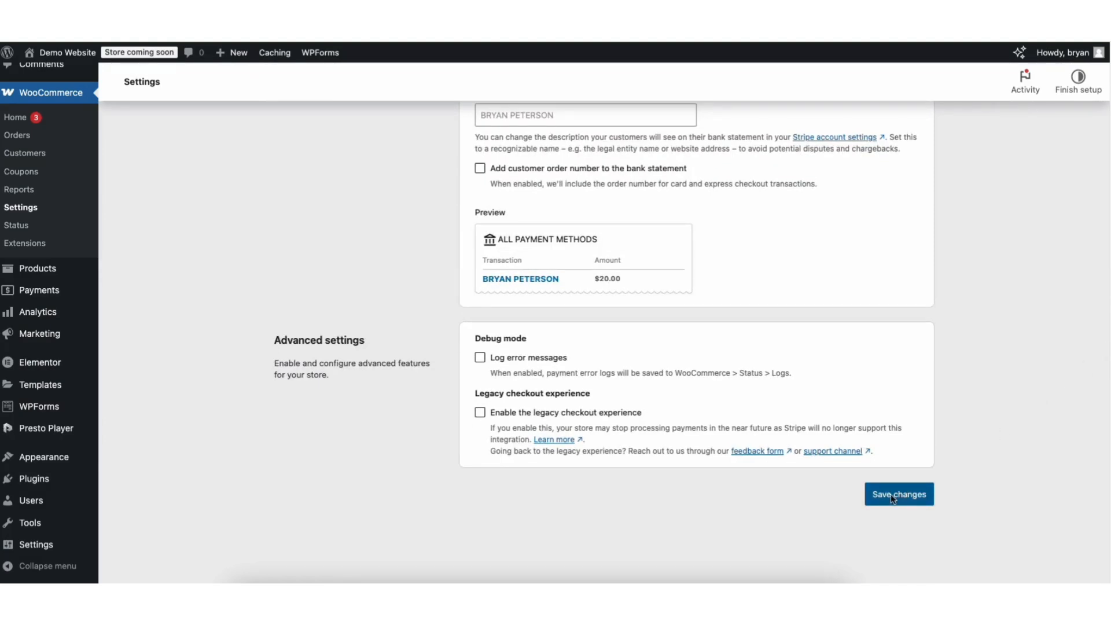
pyautogui.scroll(7, 1109, 239)
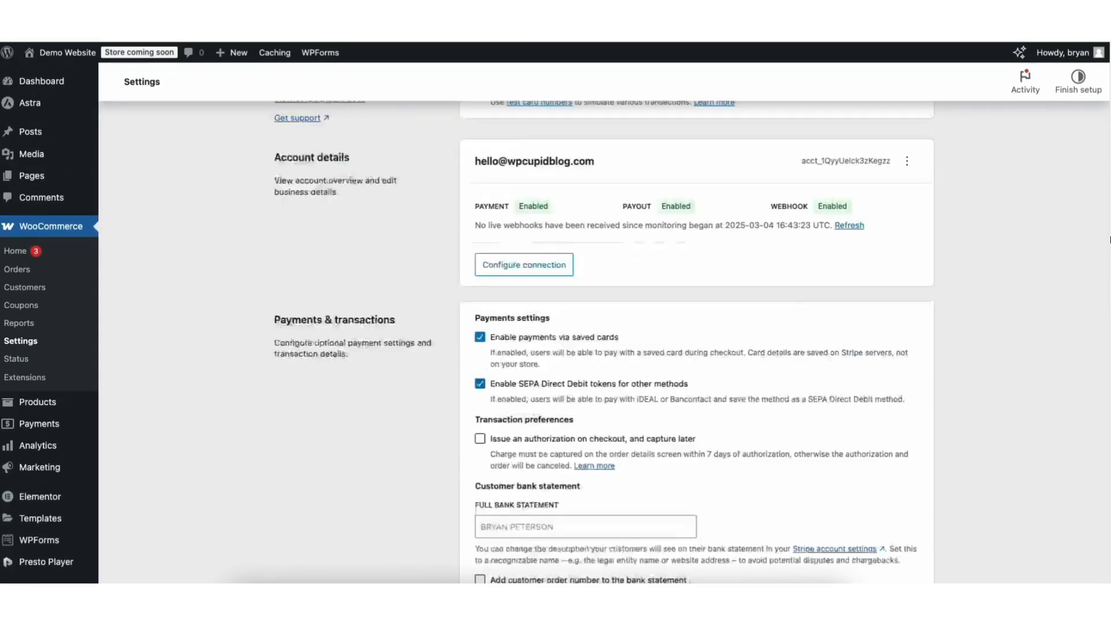
pyautogui.scroll(4, 1109, 239)
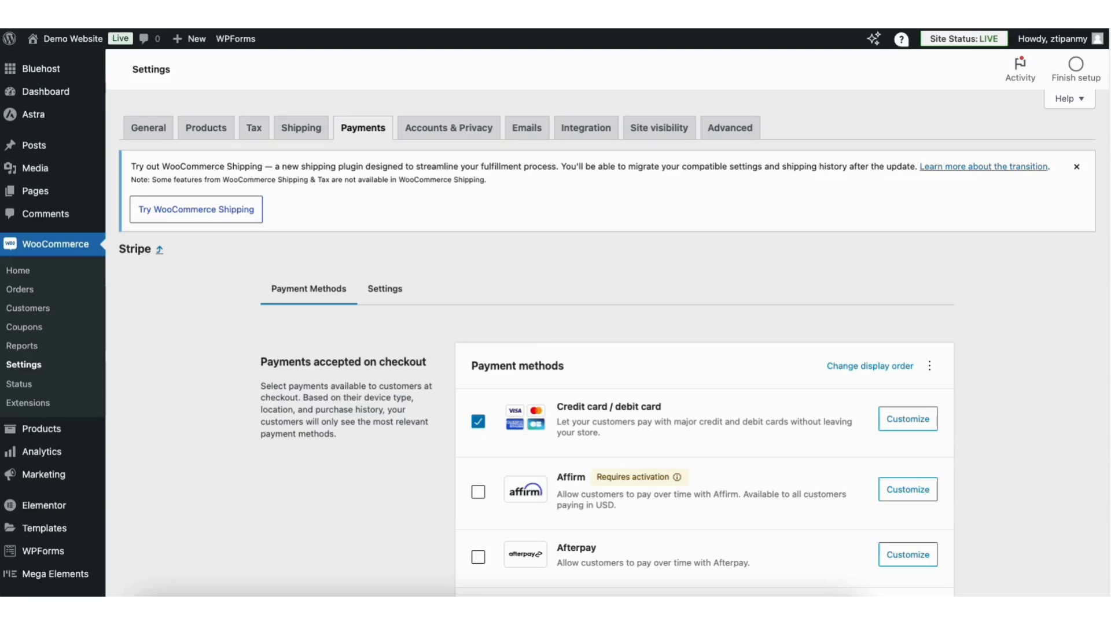
# - Enable Afterpay among the Stripe payment methods and remove it from checkout again
pyautogui.scroll(-3, 1109, 134)
pyautogui.scroll(-2, 1109, 135)
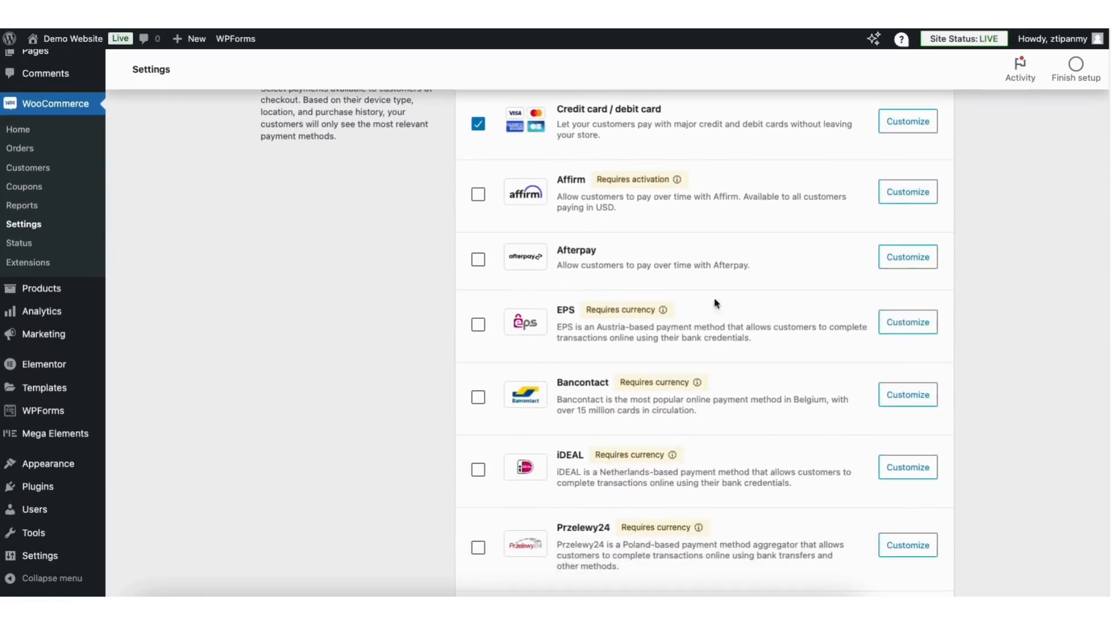
pyautogui.click(478, 262)
pyautogui.click(479, 260)
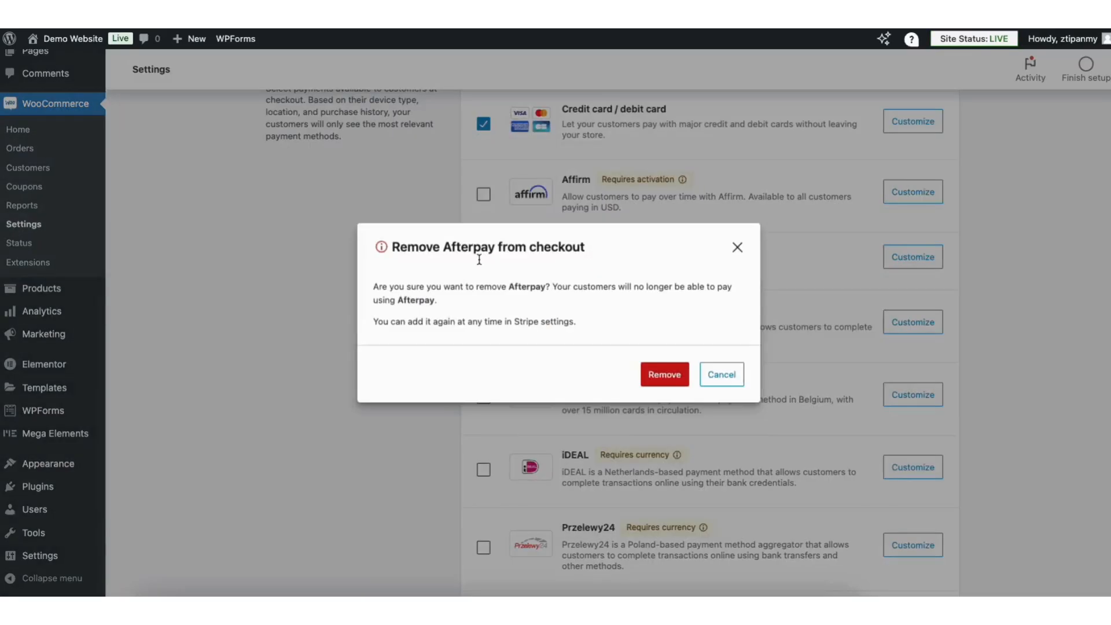
pyautogui.click(664, 375)
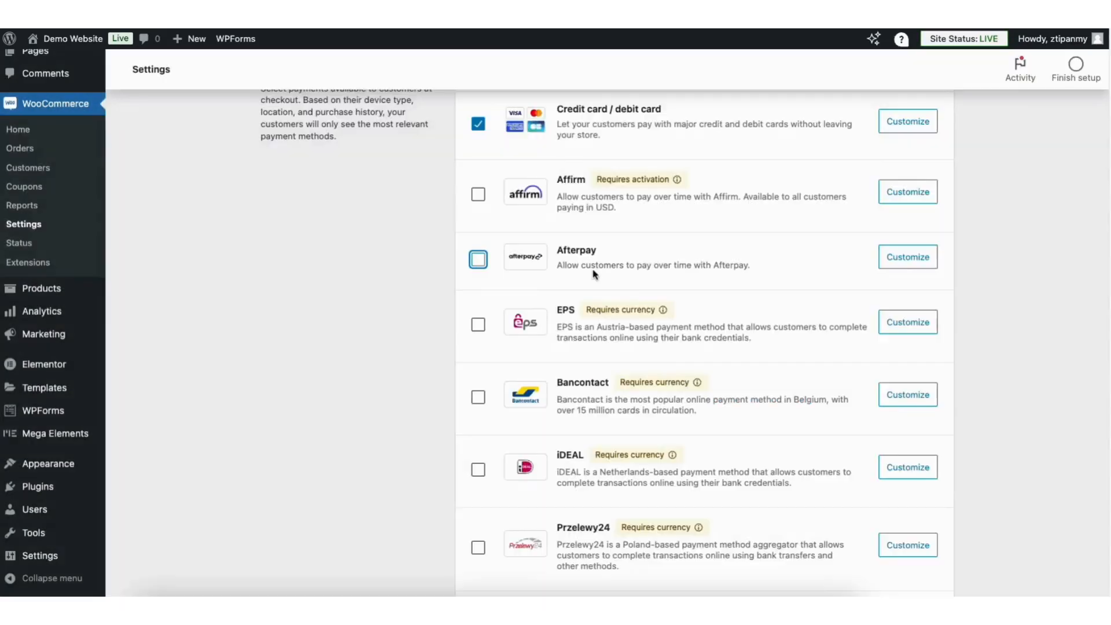
# - Examine the remaining Stripe payment methods and the express checkout options
pyautogui.scroll(-7, 1099, 251)
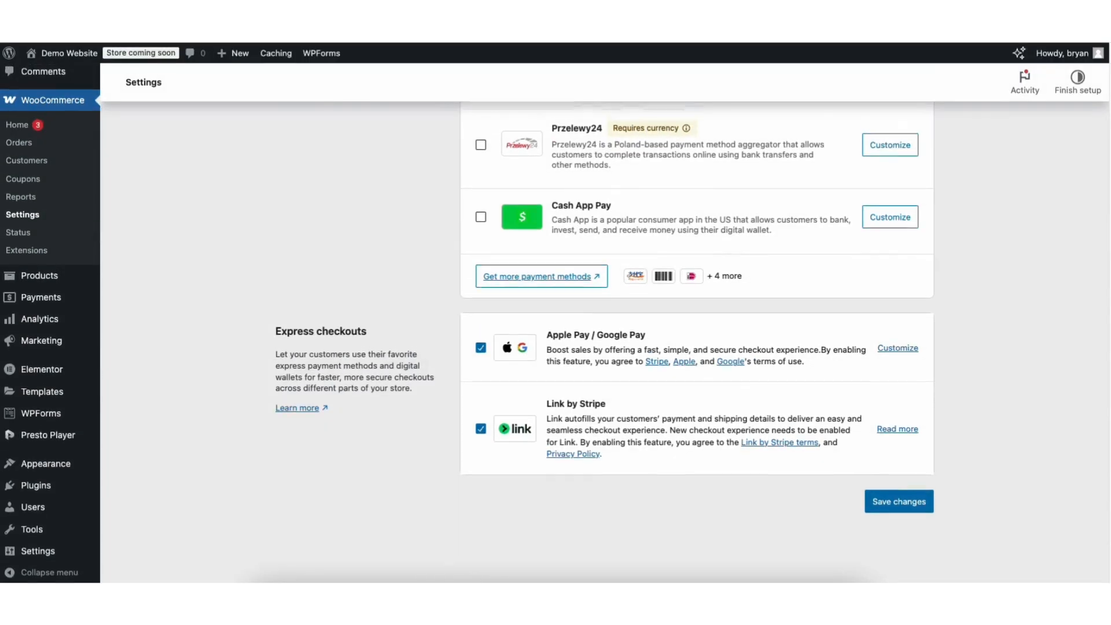
pyautogui.scroll(10, 1071, 156)
pyautogui.scroll(1, 1069, 151)
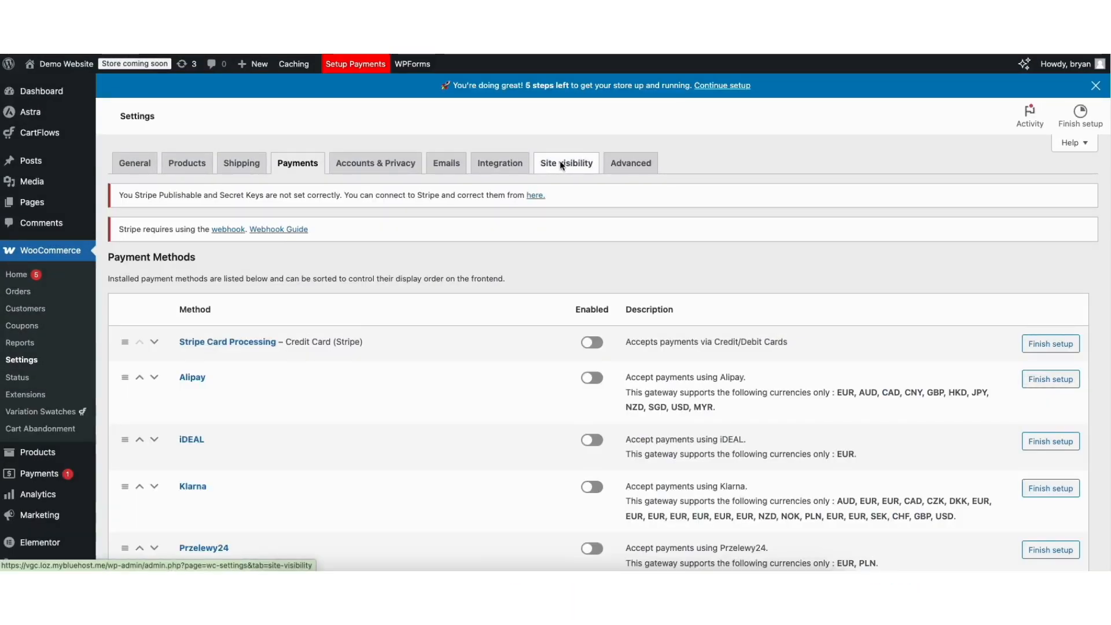
# - Set the WooCommerce site visibility to Live and save the change
pyautogui.click(561, 162)
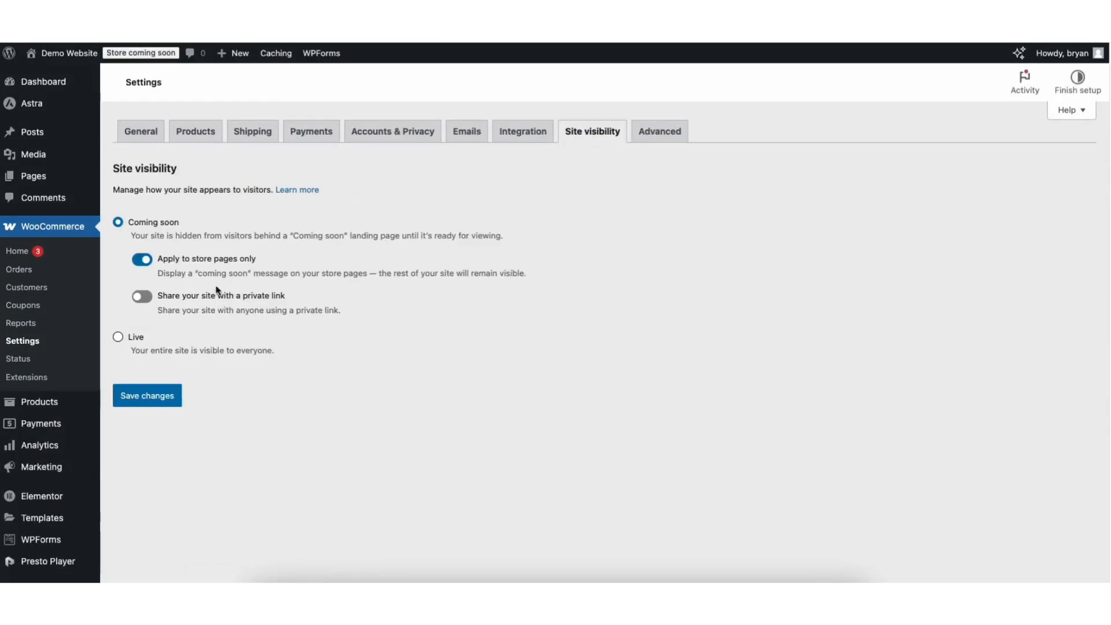
pyautogui.click(118, 338)
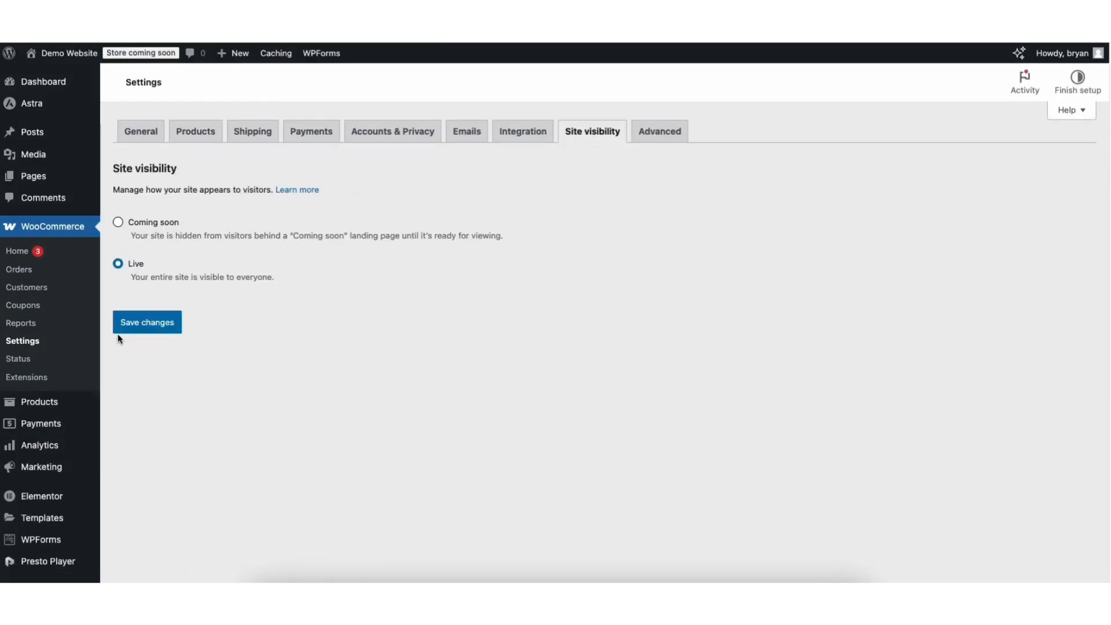
pyautogui.click(144, 324)
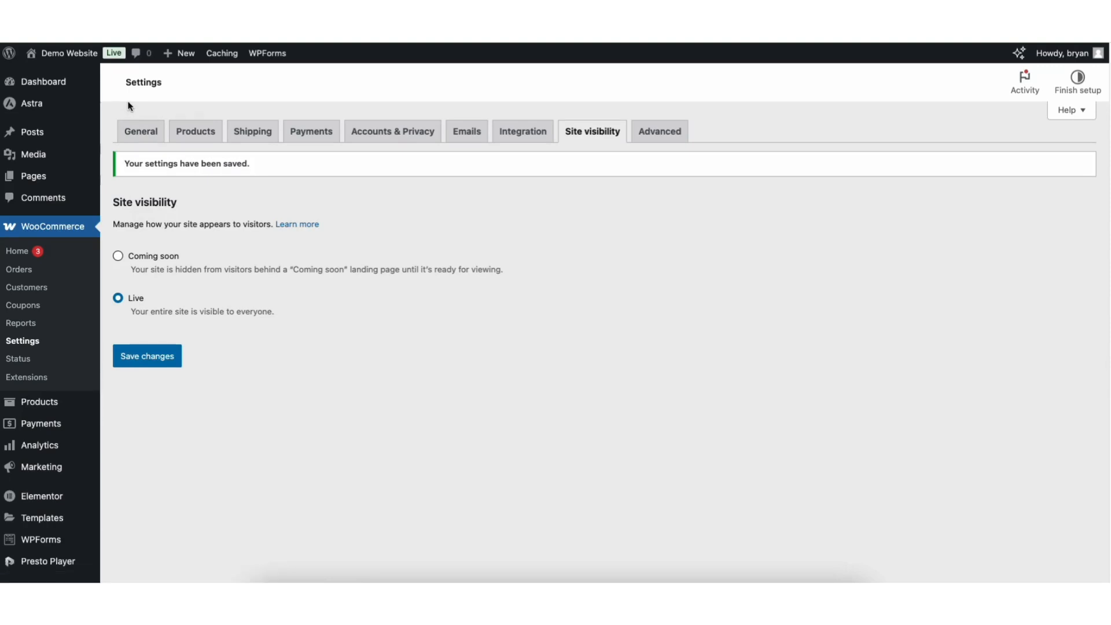
# - Visit the store, open the Basic Gray Jeans product and add one to the cart
pyautogui.moveTo(67, 56)
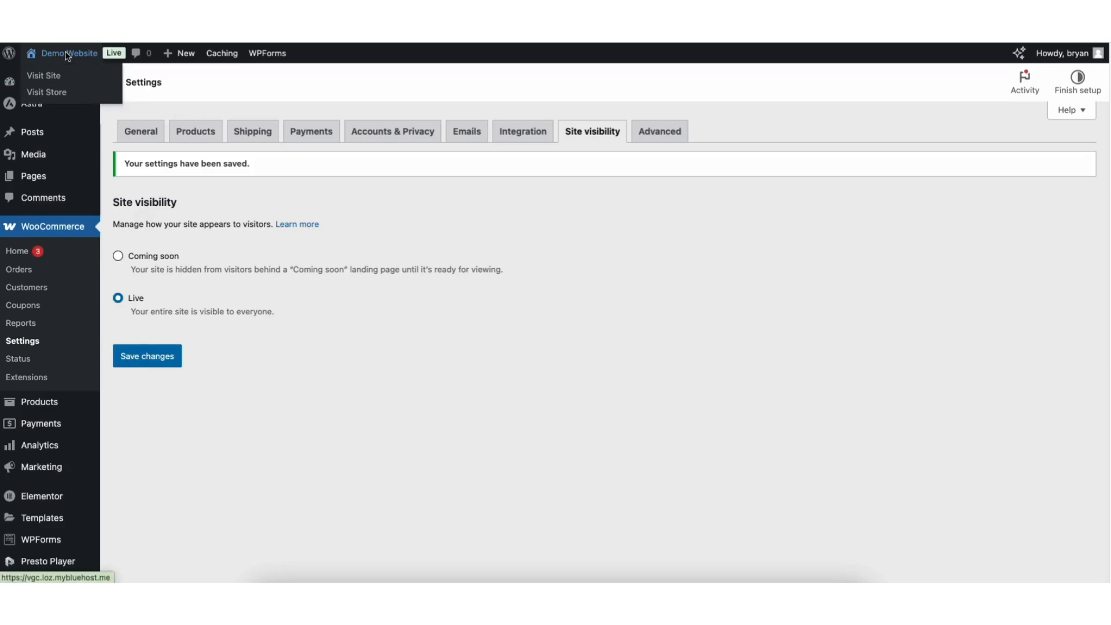
pyautogui.click(55, 92)
pyautogui.scroll(-2, 554, 305)
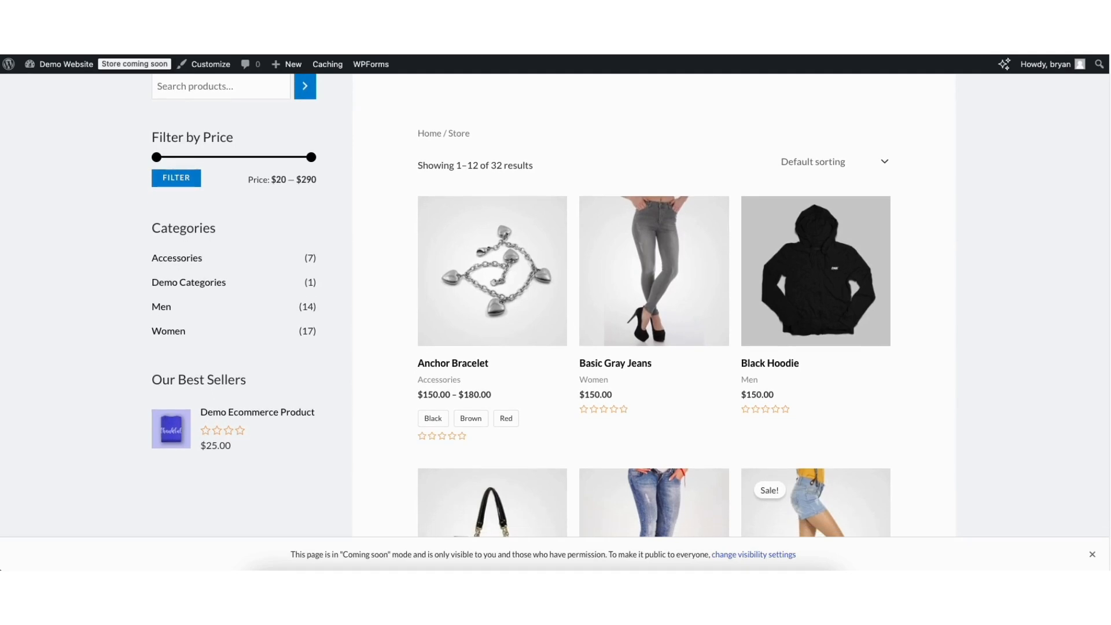
pyautogui.click(658, 255)
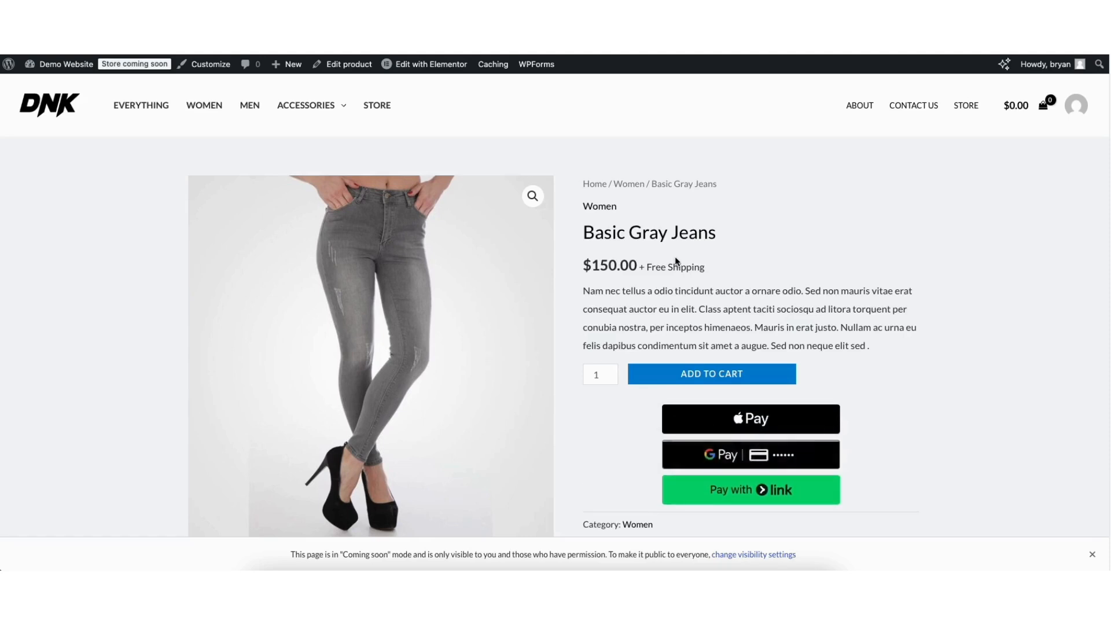
pyautogui.scroll(-3, 1082, 120)
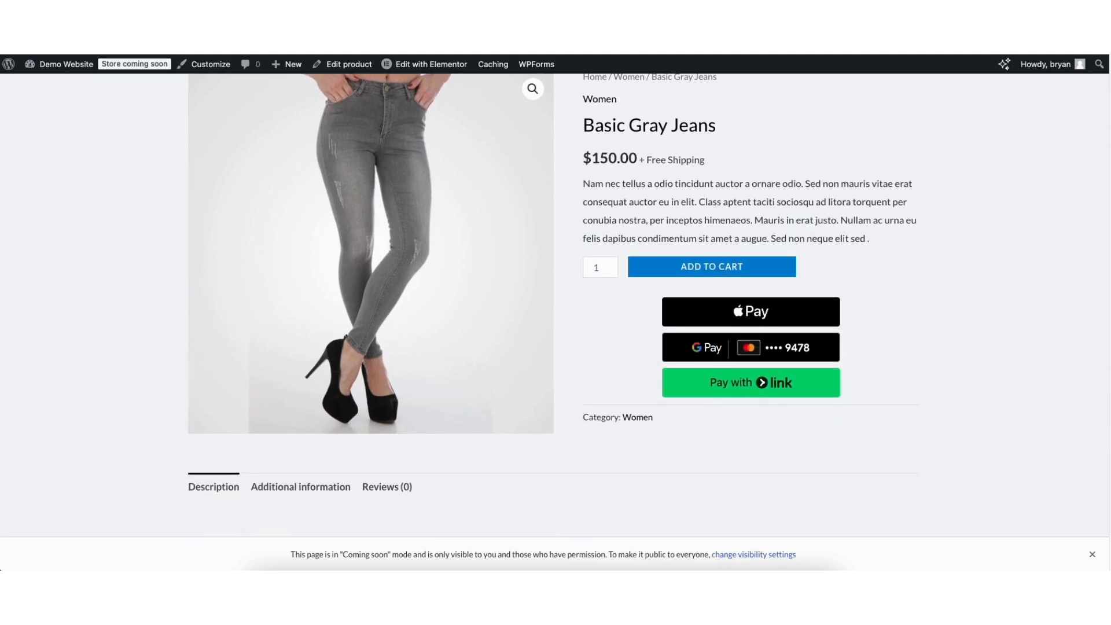
pyautogui.scroll(3, 1081, 121)
pyautogui.click(730, 374)
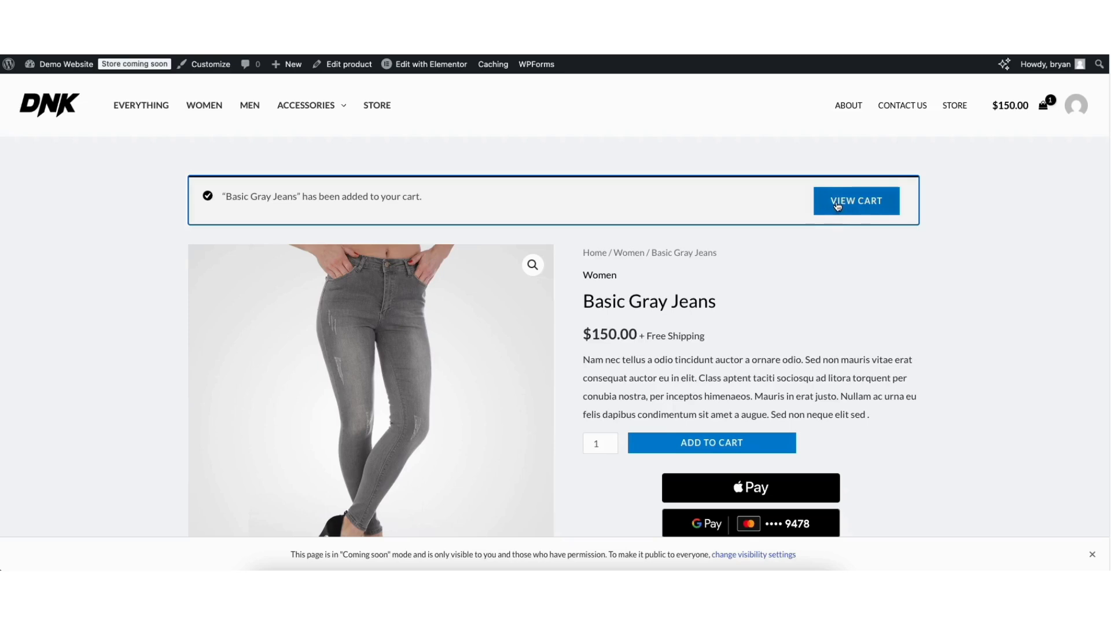
# - View the cart and proceed to checkout to examine the payment options and billing form
pyautogui.click(836, 205)
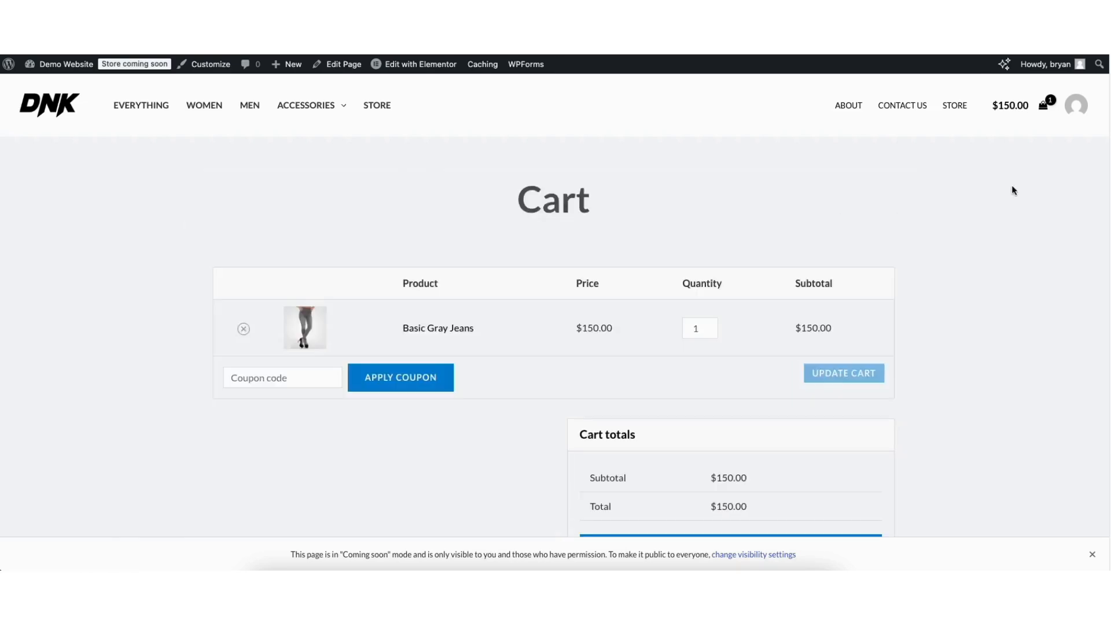
pyautogui.scroll(-3, 1109, 156)
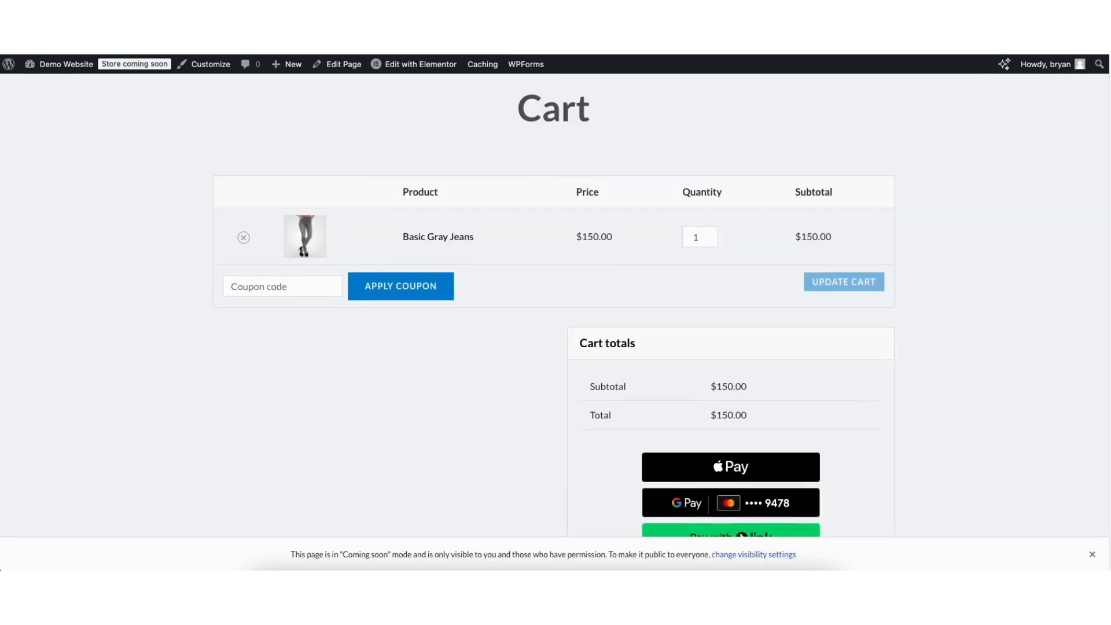
pyautogui.scroll(-1, 1106, 168)
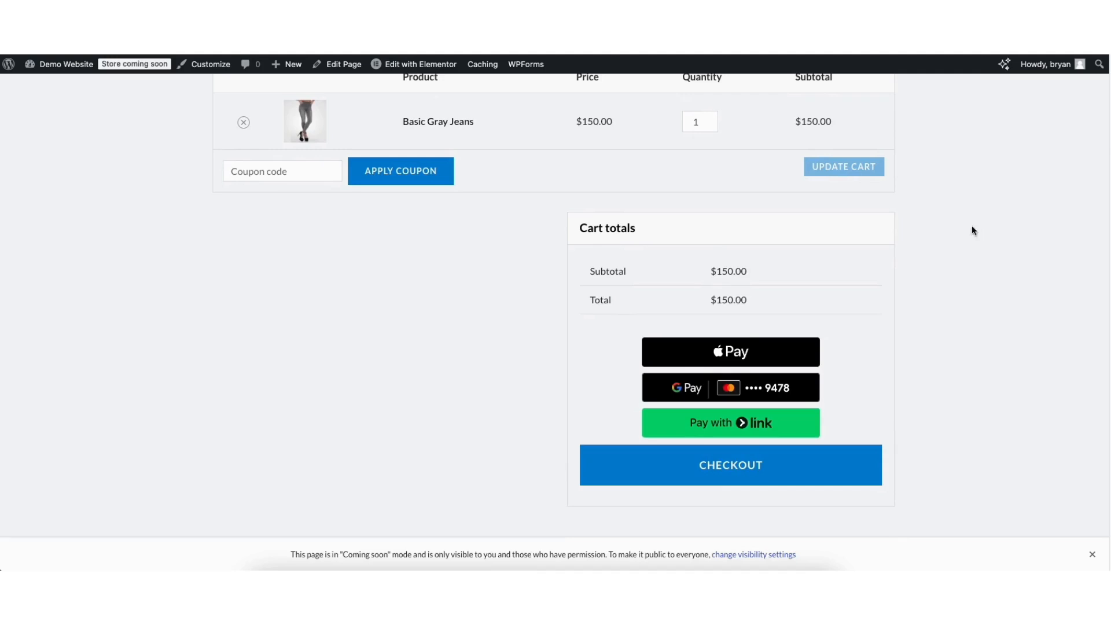
pyautogui.click(680, 467)
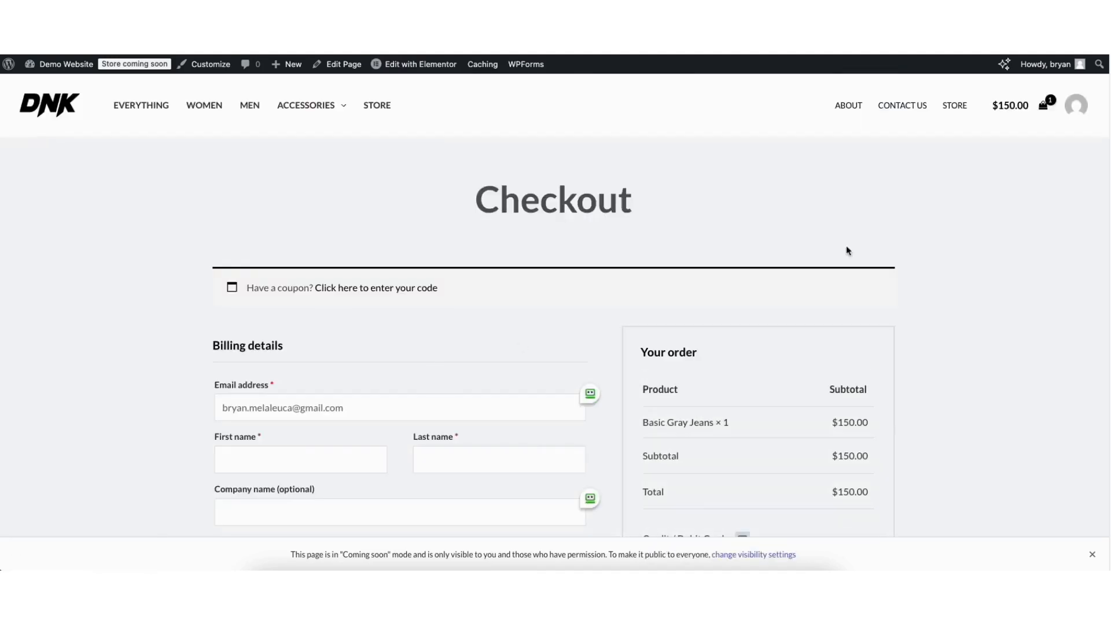
pyautogui.scroll(-3, 1101, 161)
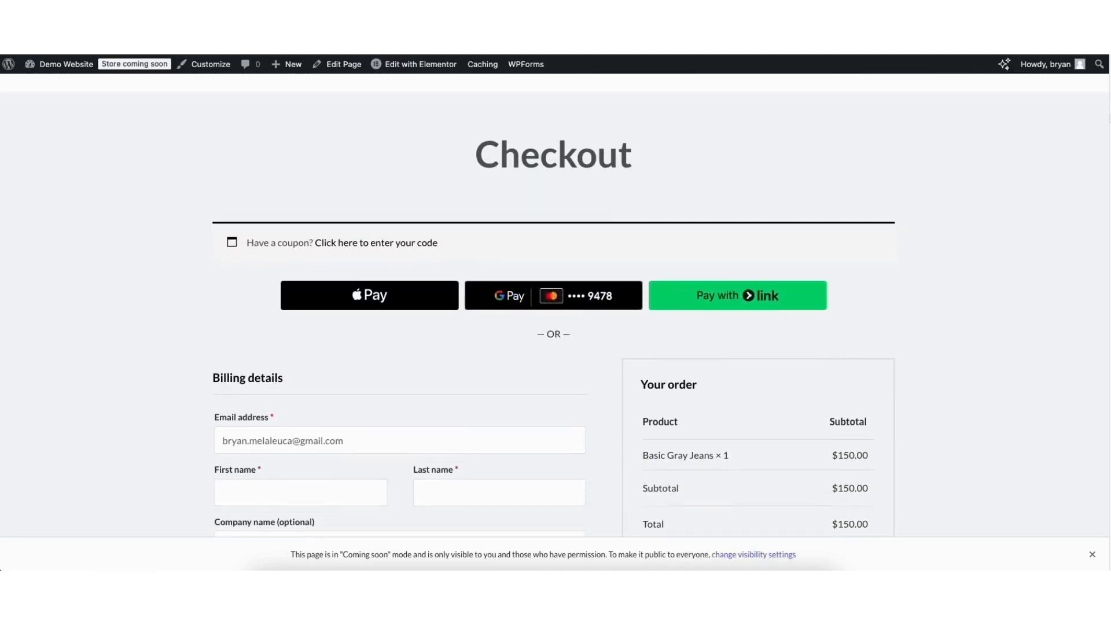
pyautogui.scroll(-7, 1101, 162)
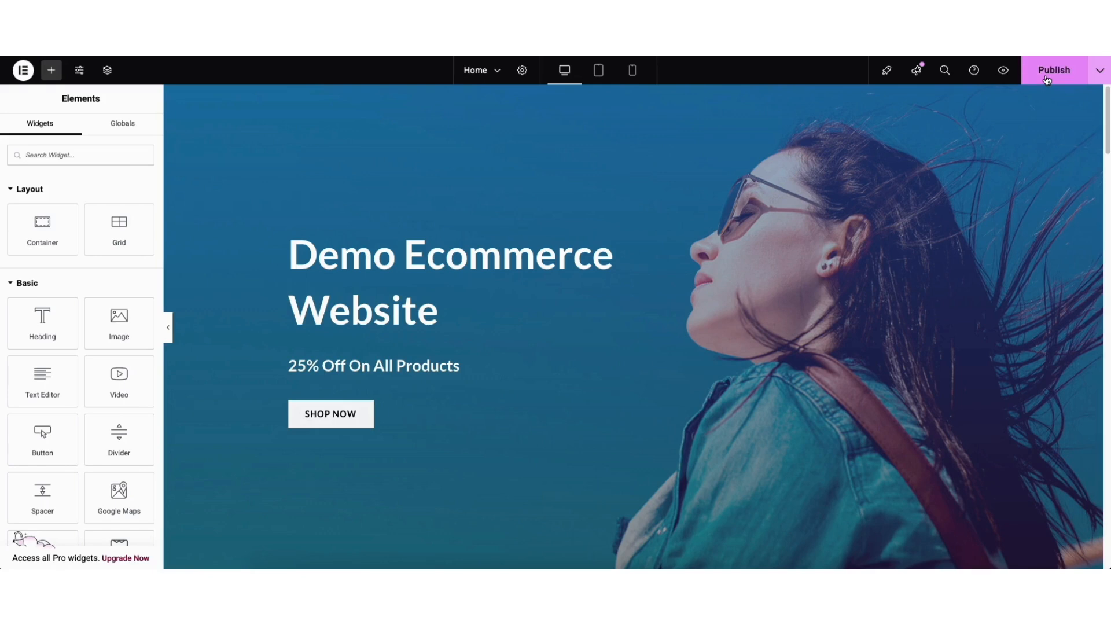
# - Check the Home page's save options in Elementor and preview its tablet and mobile layouts before returning to the desktop view
pyautogui.click(1099, 72)
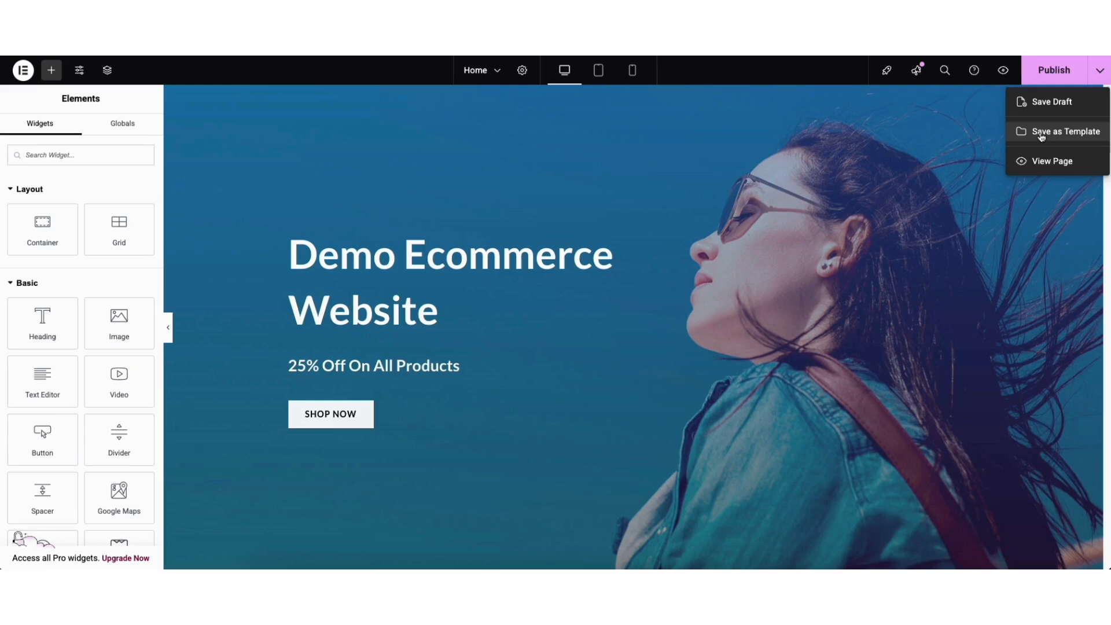
pyautogui.click(989, 132)
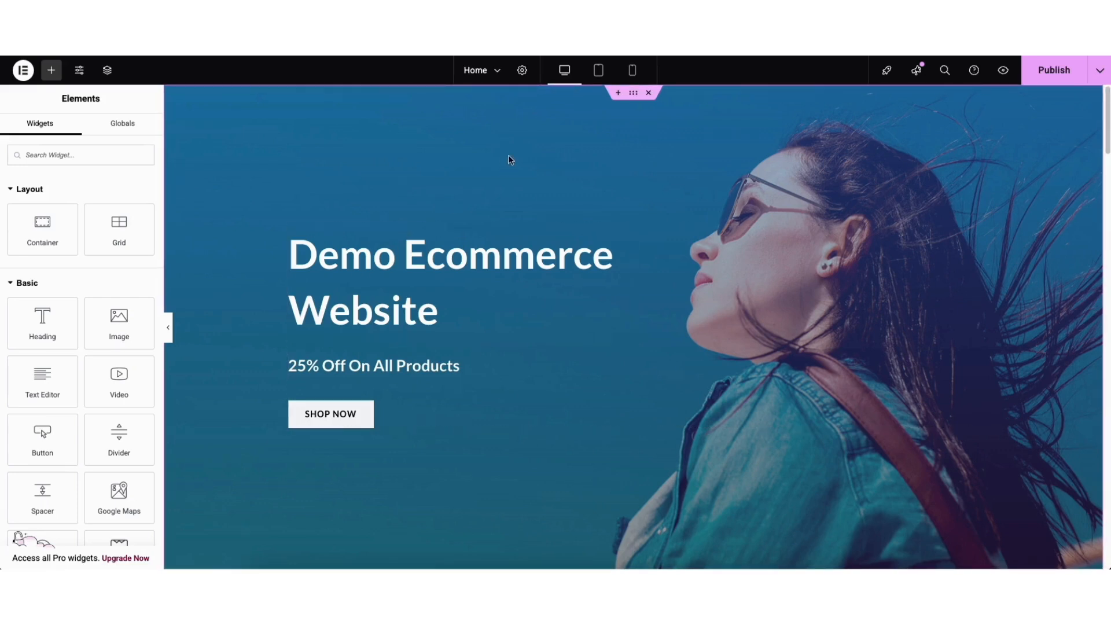
pyautogui.click(599, 70)
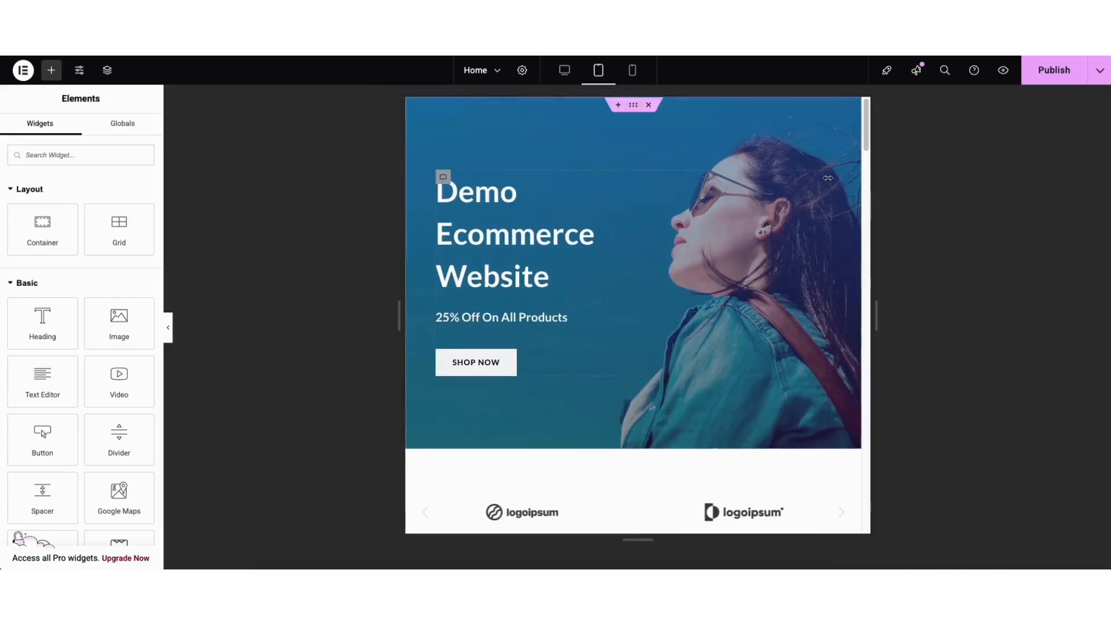
pyautogui.scroll(-10, 856, 191)
pyautogui.scroll(10, 856, 204)
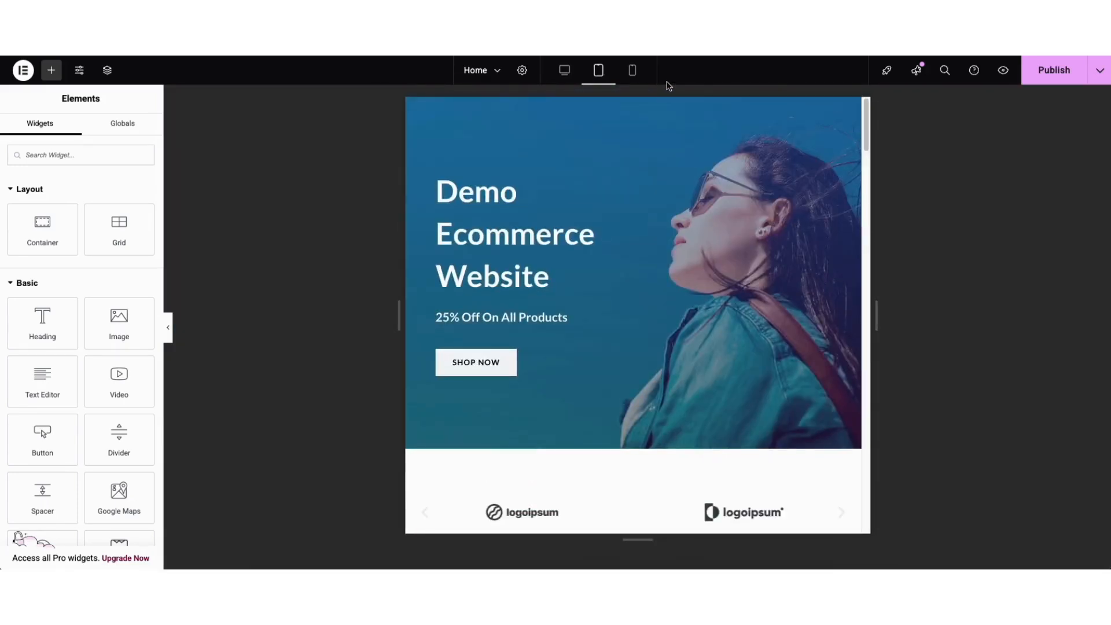
pyautogui.click(632, 70)
pyautogui.scroll(-6, 740, 113)
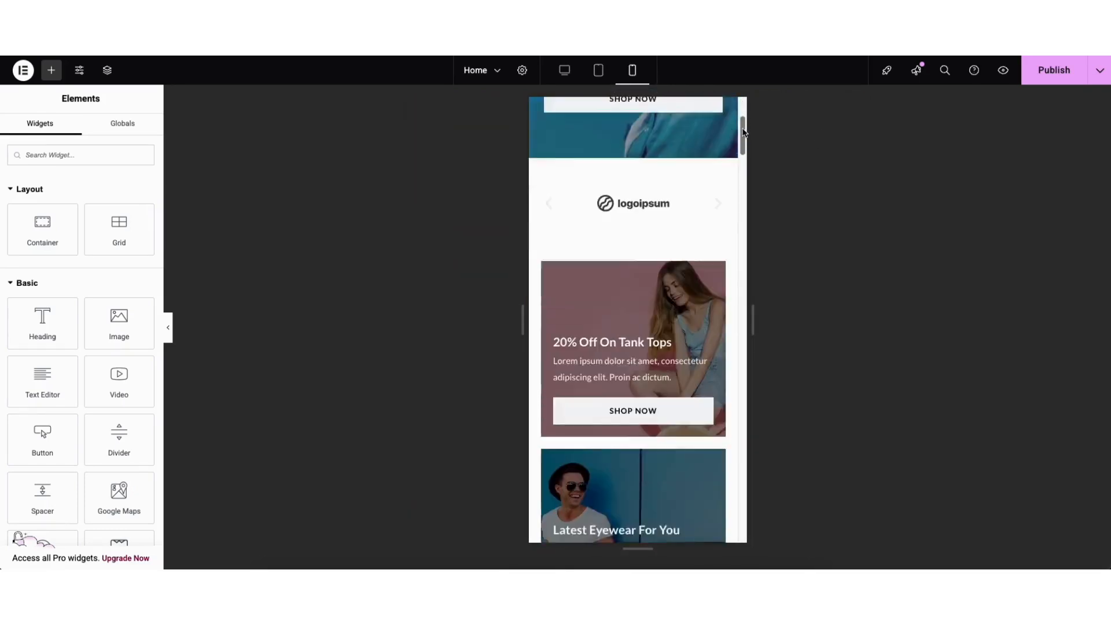
pyautogui.scroll(6, 740, 113)
pyautogui.click(567, 79)
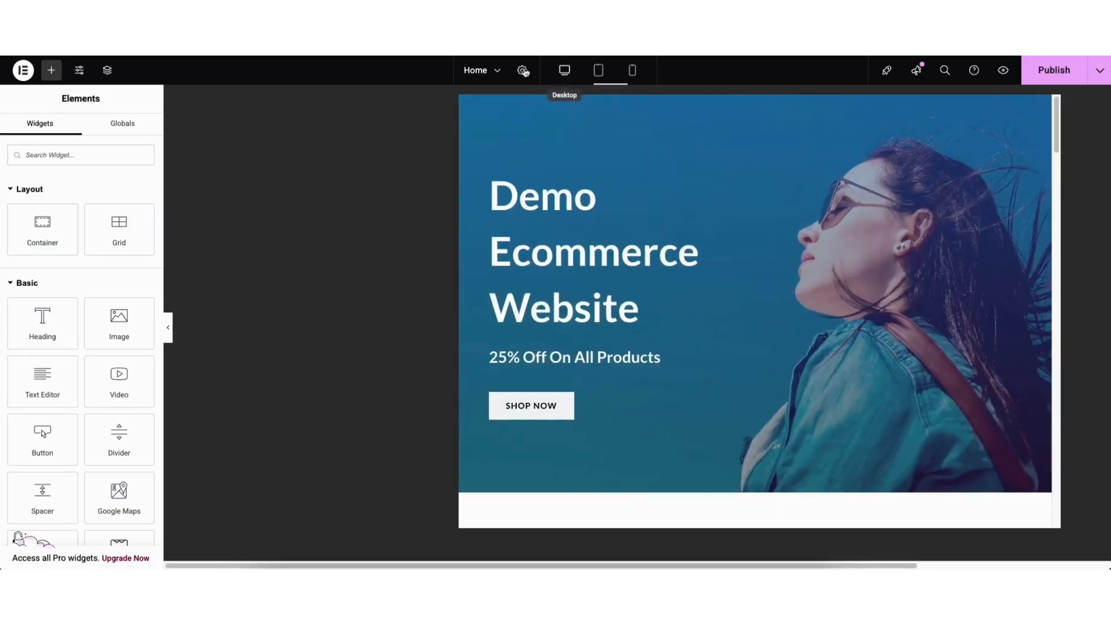
# - Look over Elementor's site settings and the Home page's revision history
pyautogui.click(79, 72)
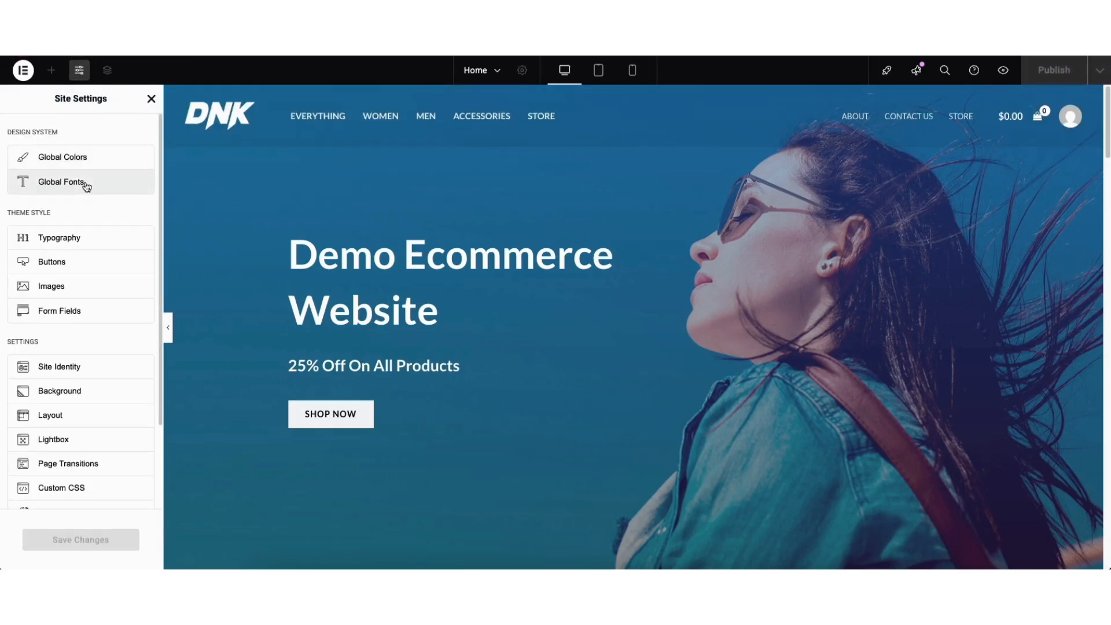
pyautogui.click(152, 99)
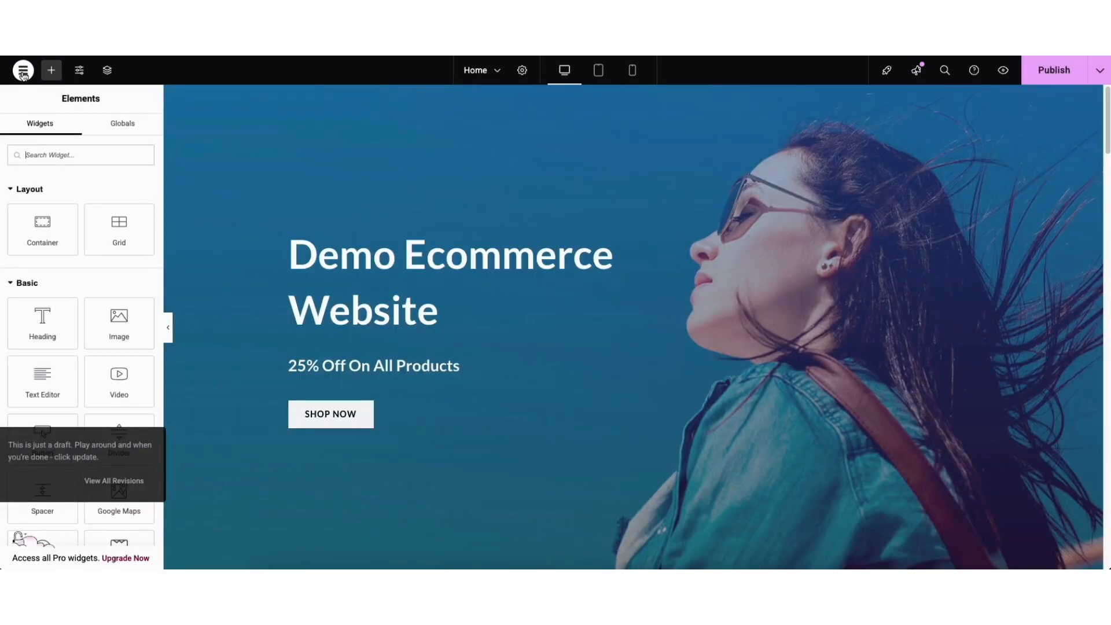
pyautogui.click(23, 72)
pyautogui.click(48, 120)
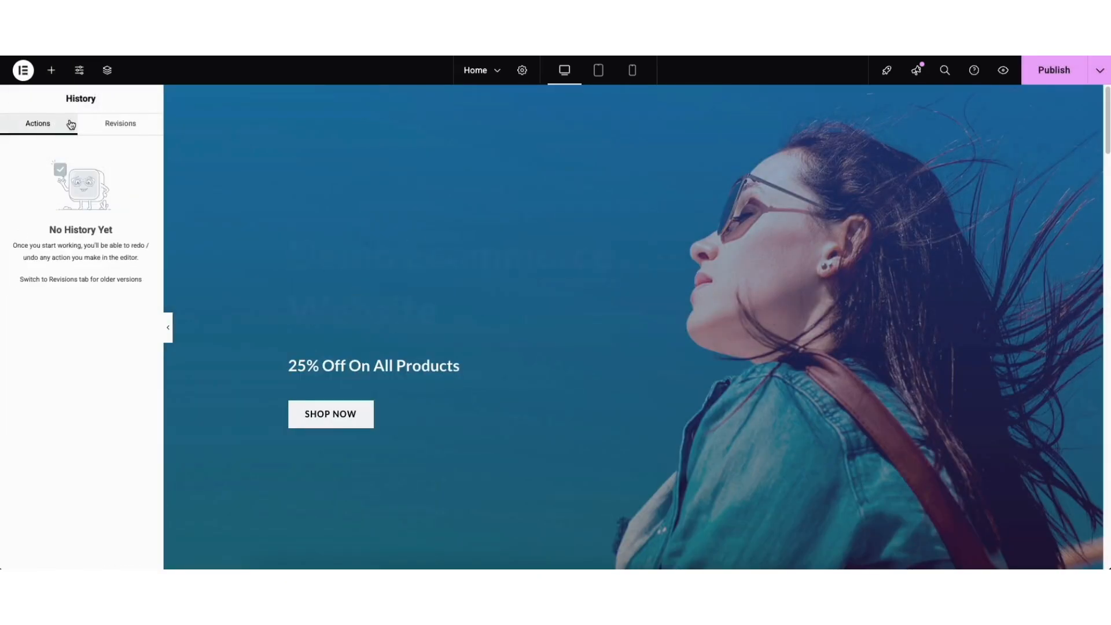
pyautogui.click(117, 123)
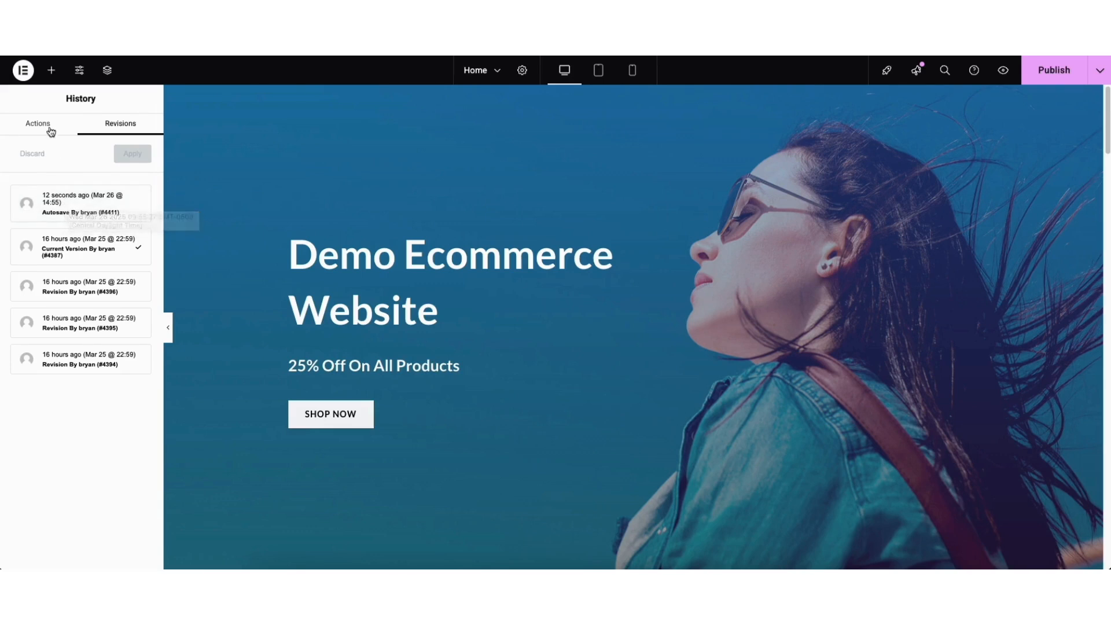
# - Exit the Elementor editor to WordPress and display the list of all pages
pyautogui.click(23, 72)
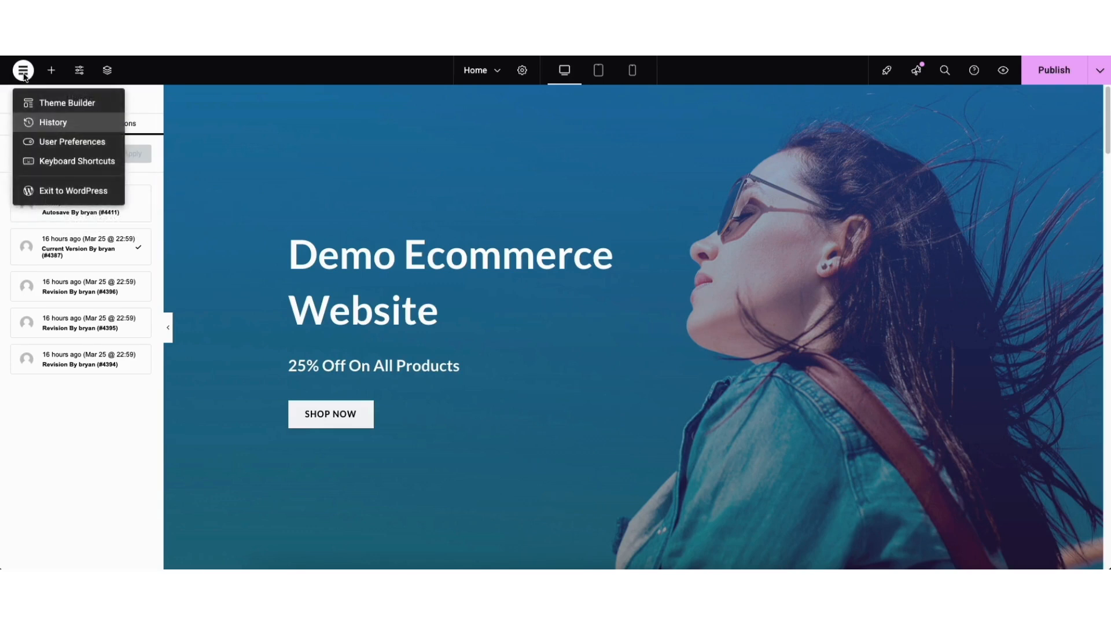
pyautogui.click(44, 198)
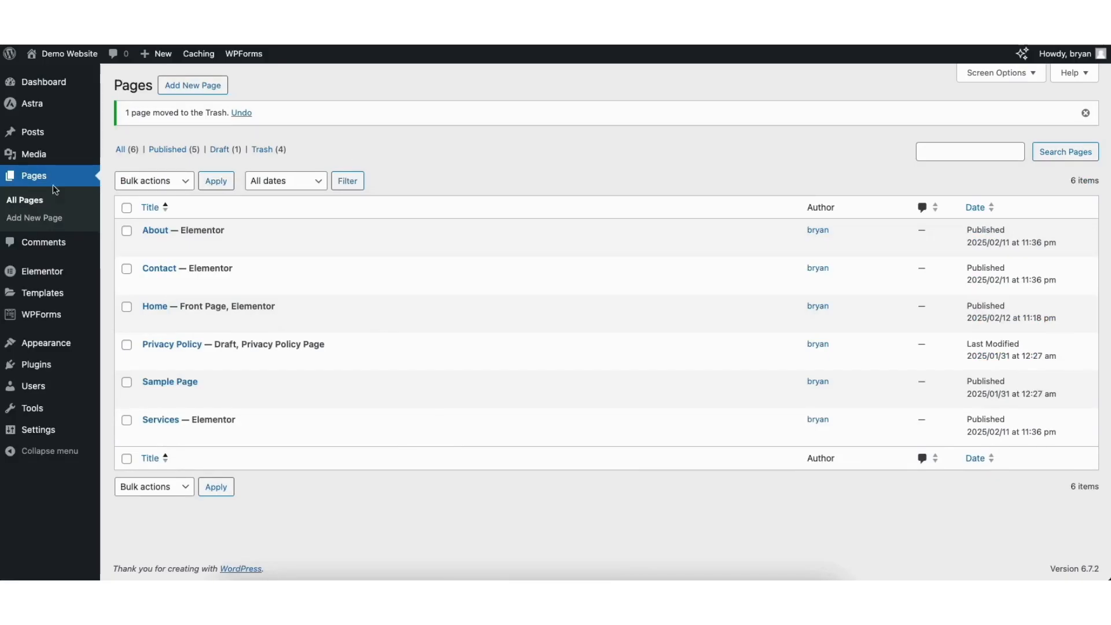
pyautogui.click(25, 202)
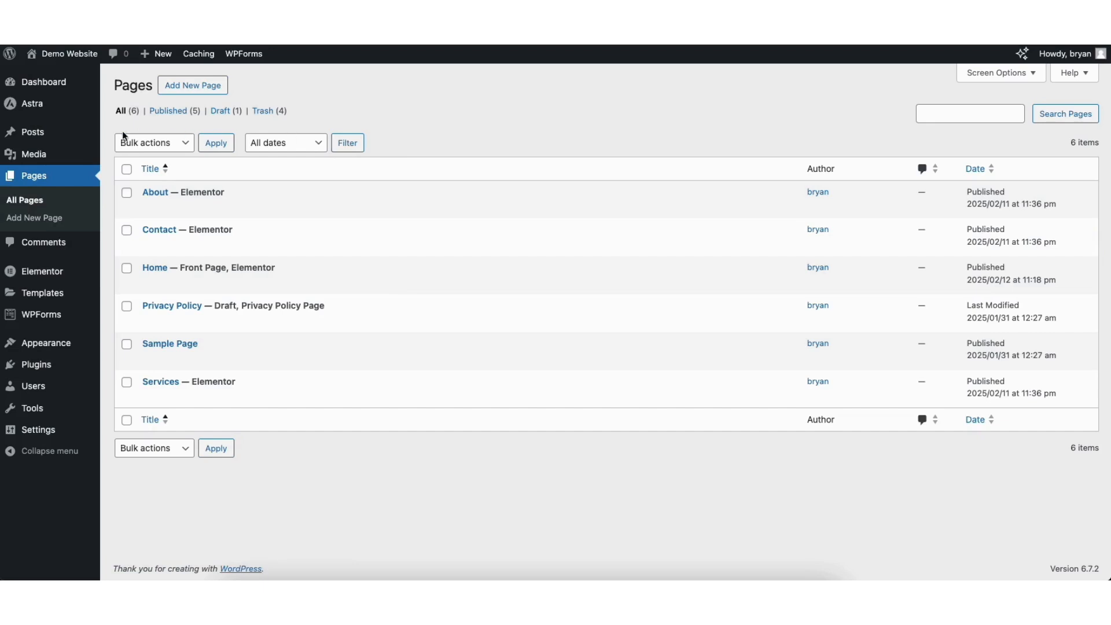
# - View the site's media library and the list of all posts
pyautogui.moveTo(32, 156)
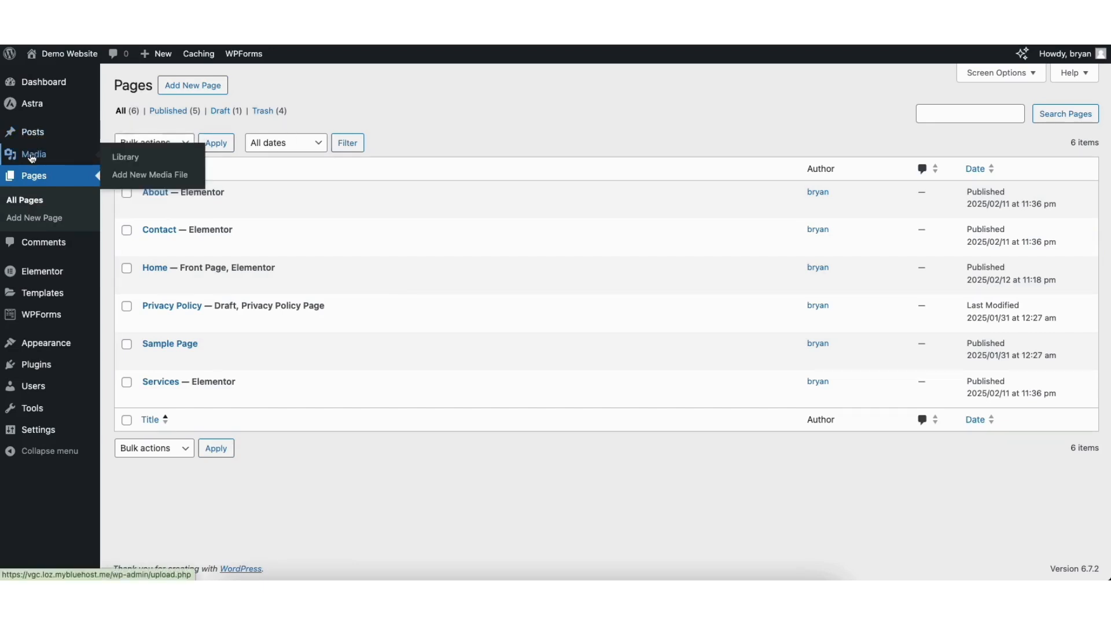
pyautogui.click(127, 161)
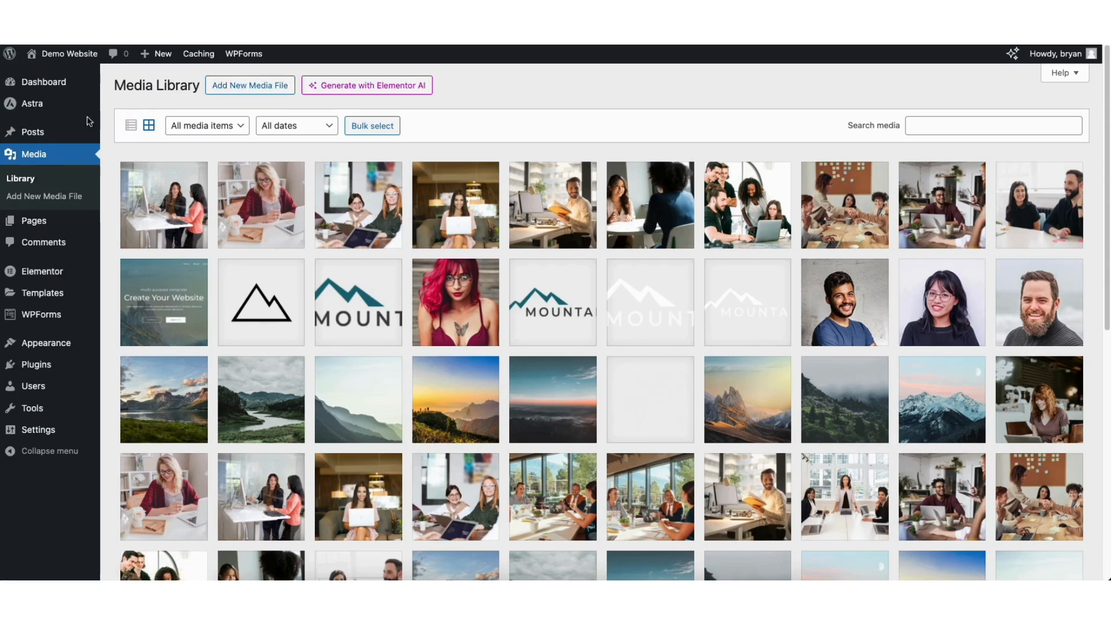
pyautogui.moveTo(33, 135)
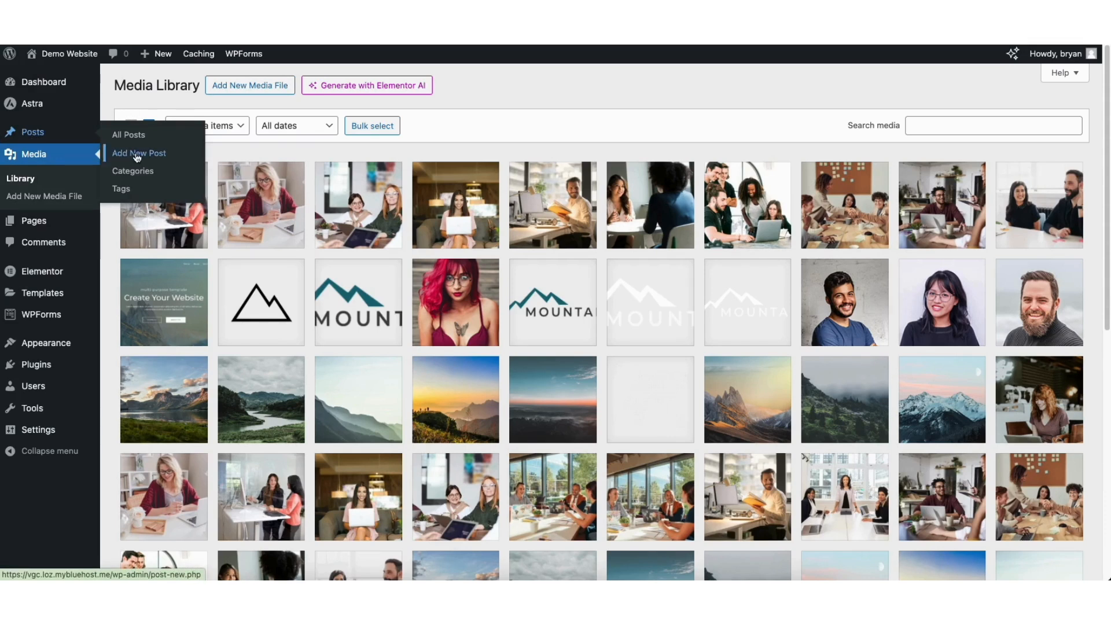
pyautogui.click(130, 135)
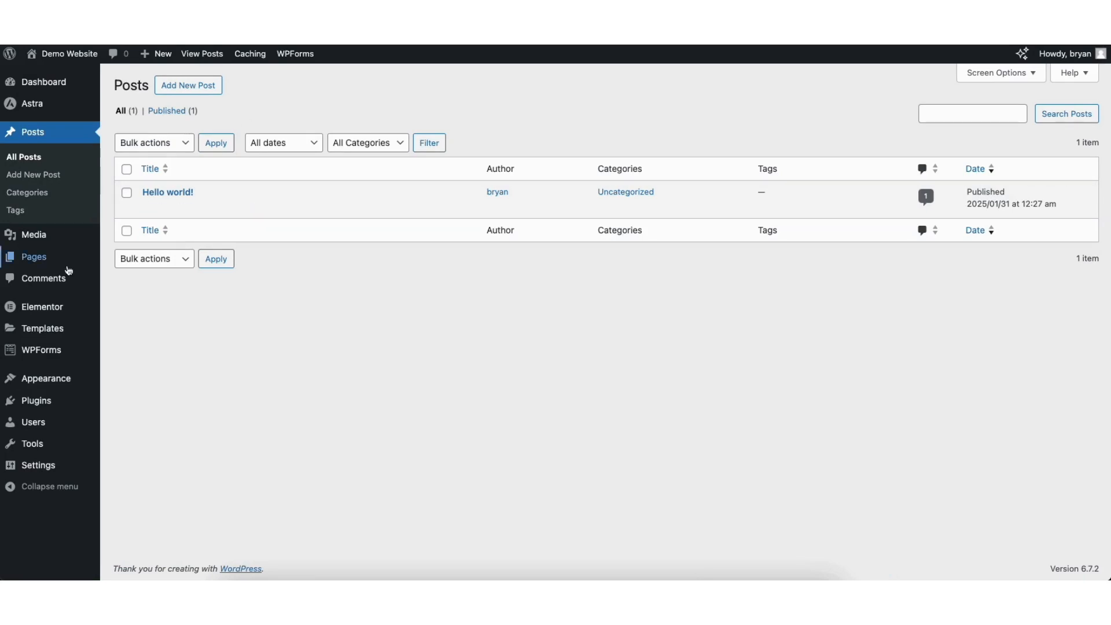
# - View the site's comments and open the page for adding new plugins
pyautogui.click(45, 279)
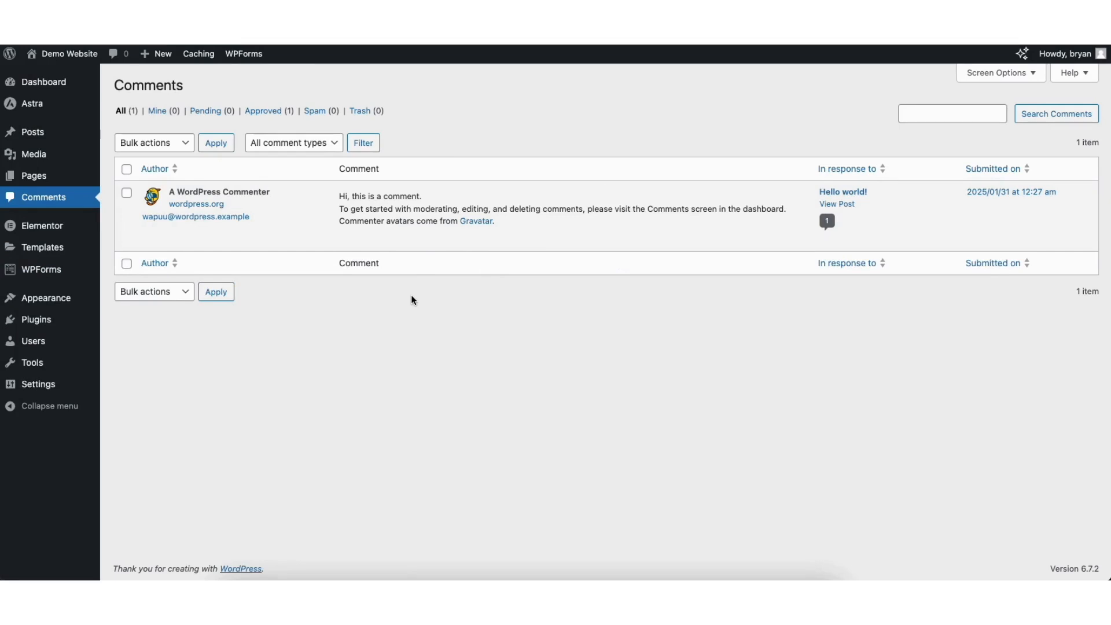
pyautogui.moveTo(410, 239)
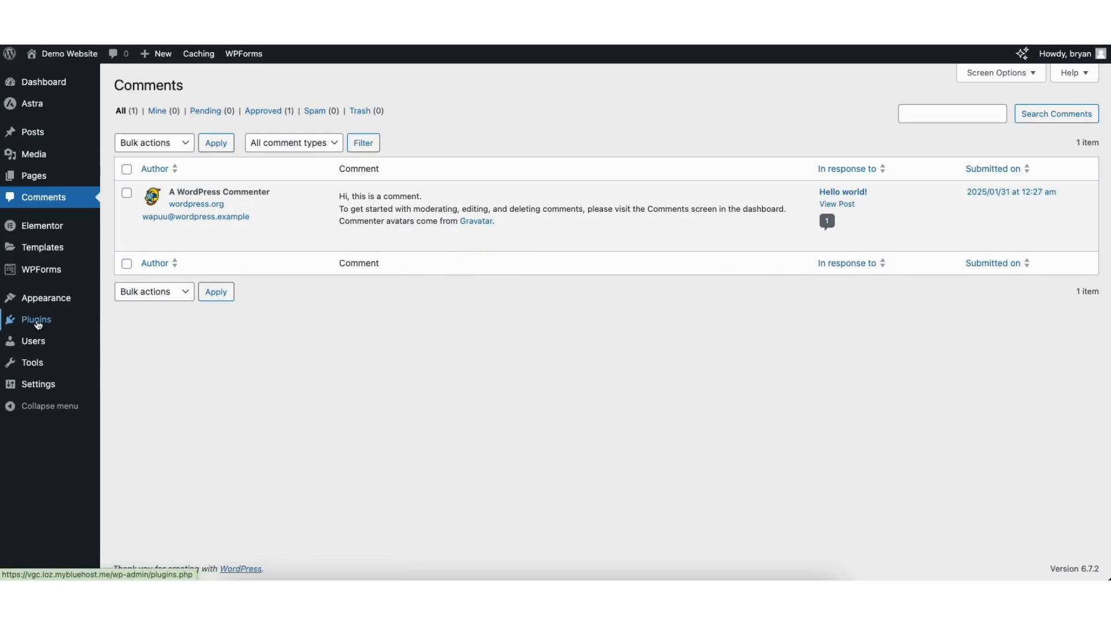
pyautogui.moveTo(36, 324)
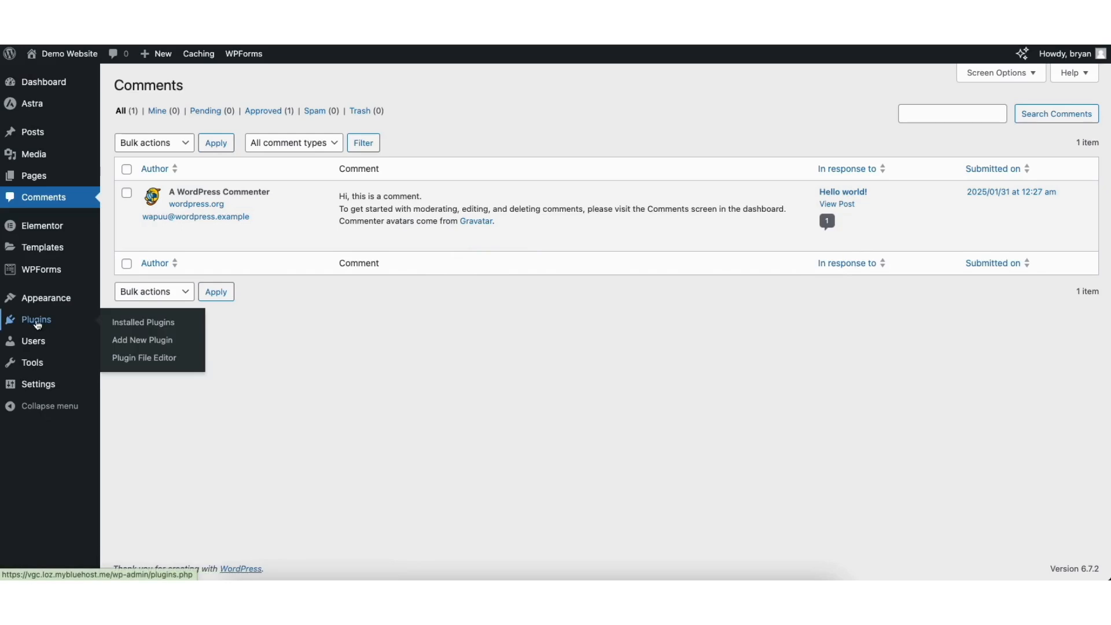
pyautogui.click(141, 342)
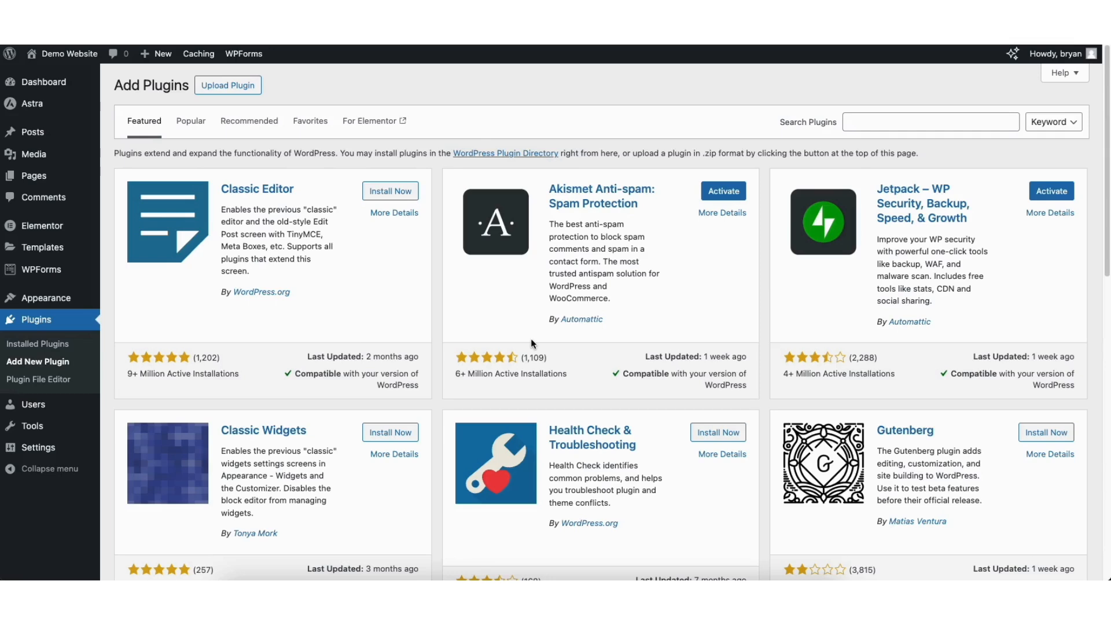
# - Open the site's menu management page and load Main Menu (Primary Menu) for editing
pyautogui.moveTo(41, 304)
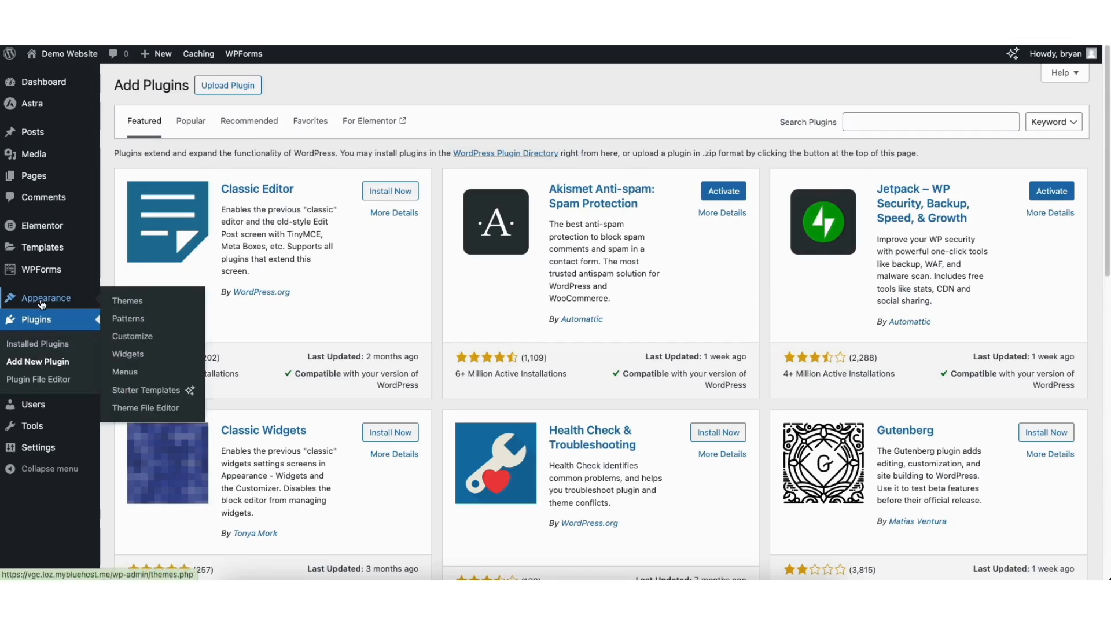
pyautogui.click(124, 373)
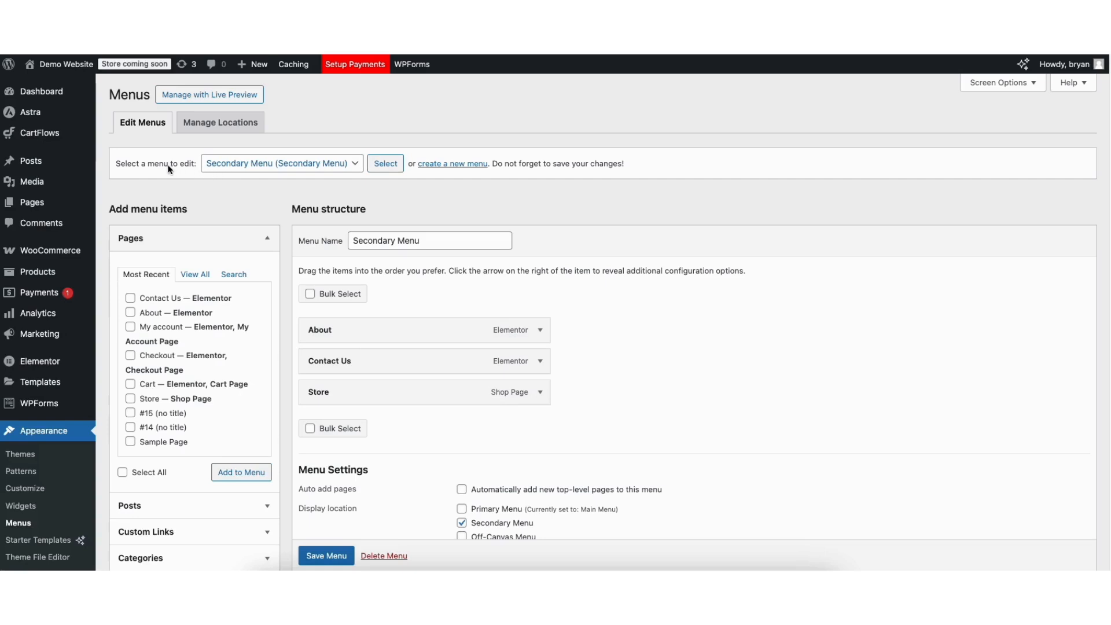
pyautogui.click(238, 167)
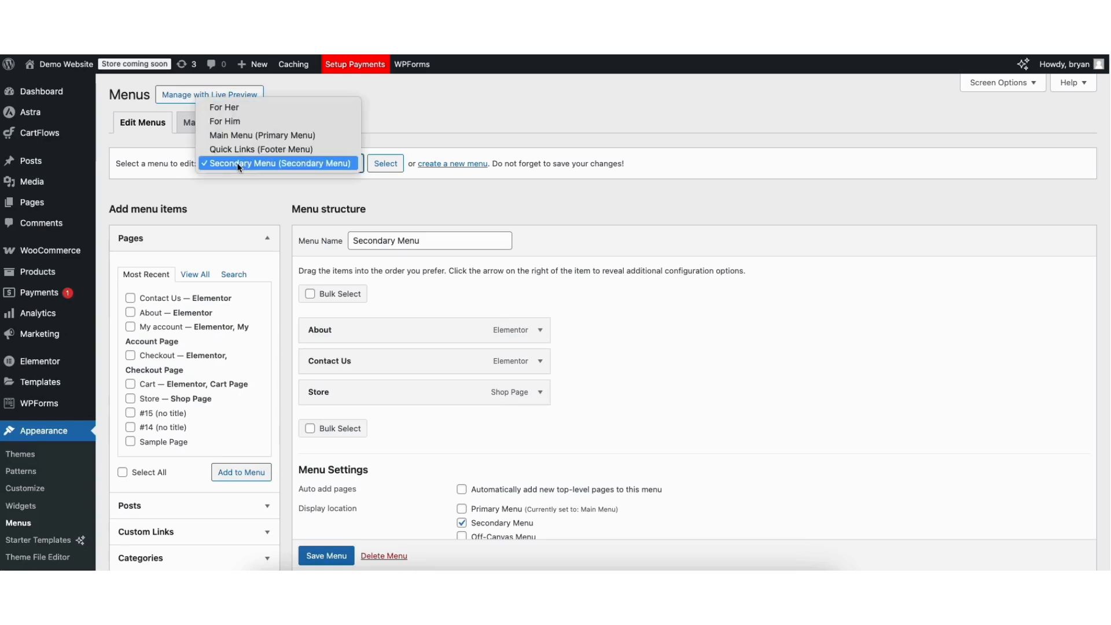
pyautogui.click(252, 135)
pyautogui.click(380, 166)
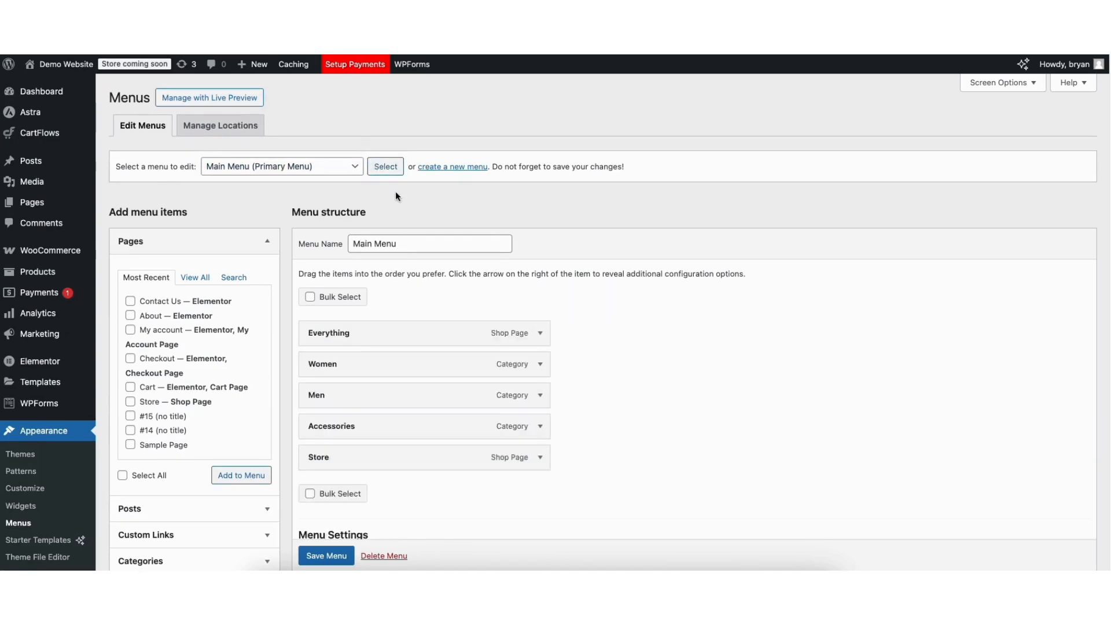
# - Add Sample Page to the Main Menu and place it between Accessories and Store
pyautogui.scroll(-3, 589, 252)
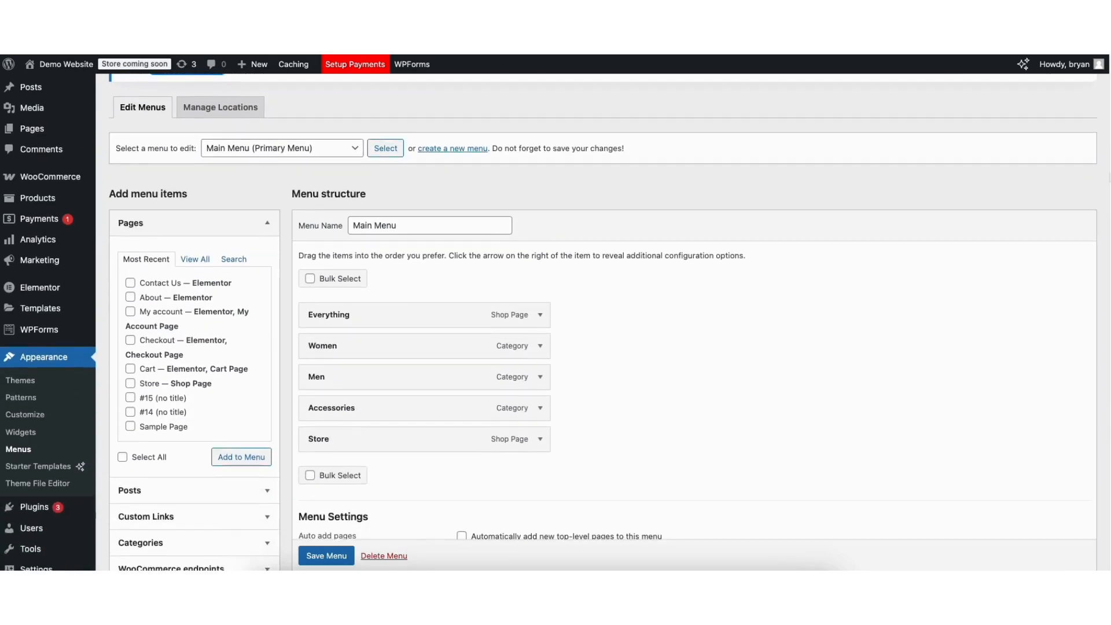
pyautogui.click(131, 424)
pyautogui.click(240, 454)
pyautogui.moveTo(322, 470); pyautogui.dragTo(321, 435)
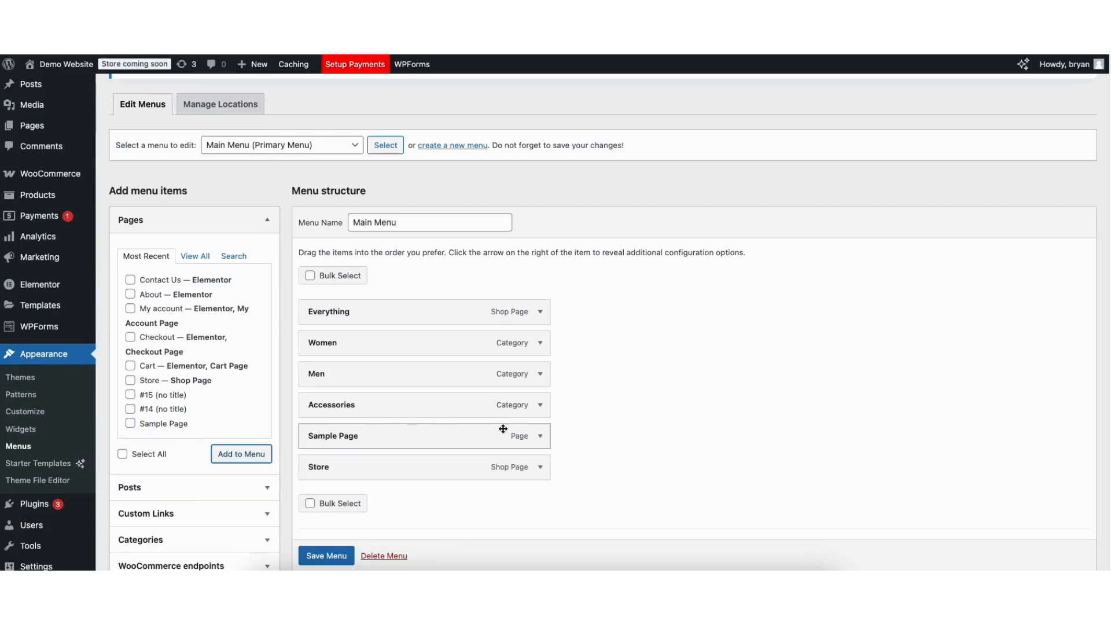
# - Look over the Sample Page menu item's settings, including its navigation label, and collapse the item again
pyautogui.click(539, 436)
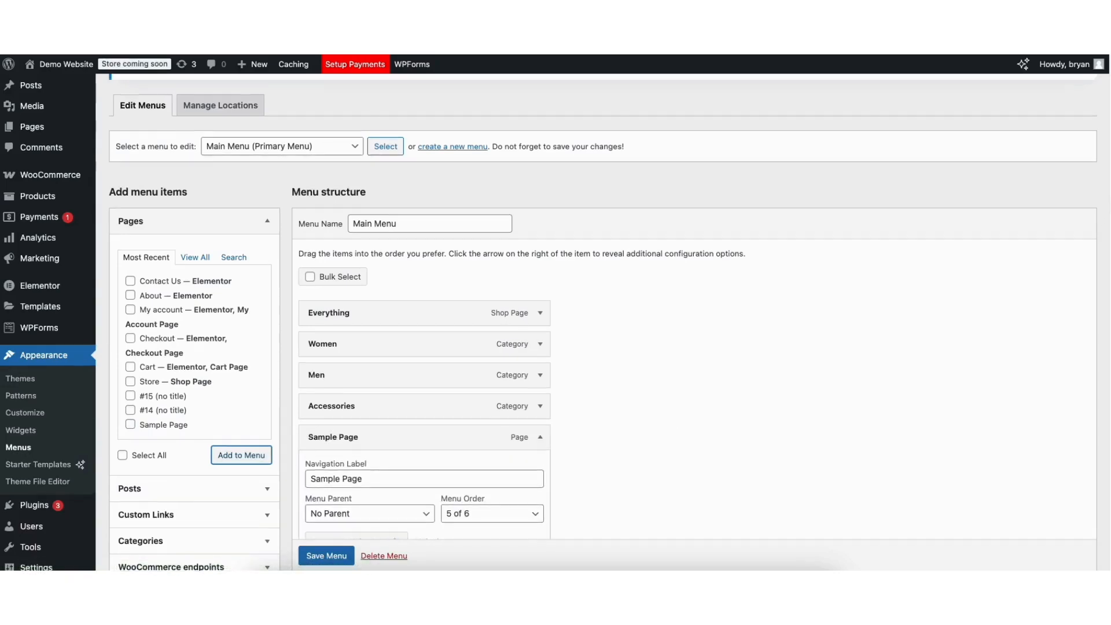
pyautogui.scroll(-4, 1098, 318)
pyautogui.moveTo(312, 261); pyautogui.dragTo(354, 262)
pyautogui.click(352, 262)
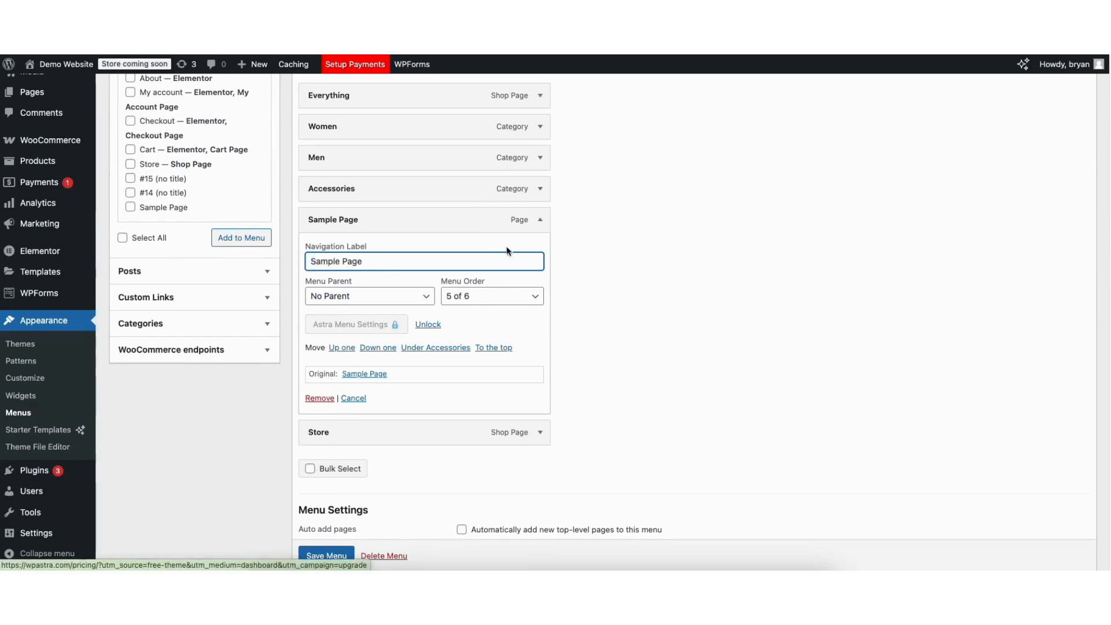
pyautogui.click(540, 220)
pyautogui.scroll(4, 1103, 142)
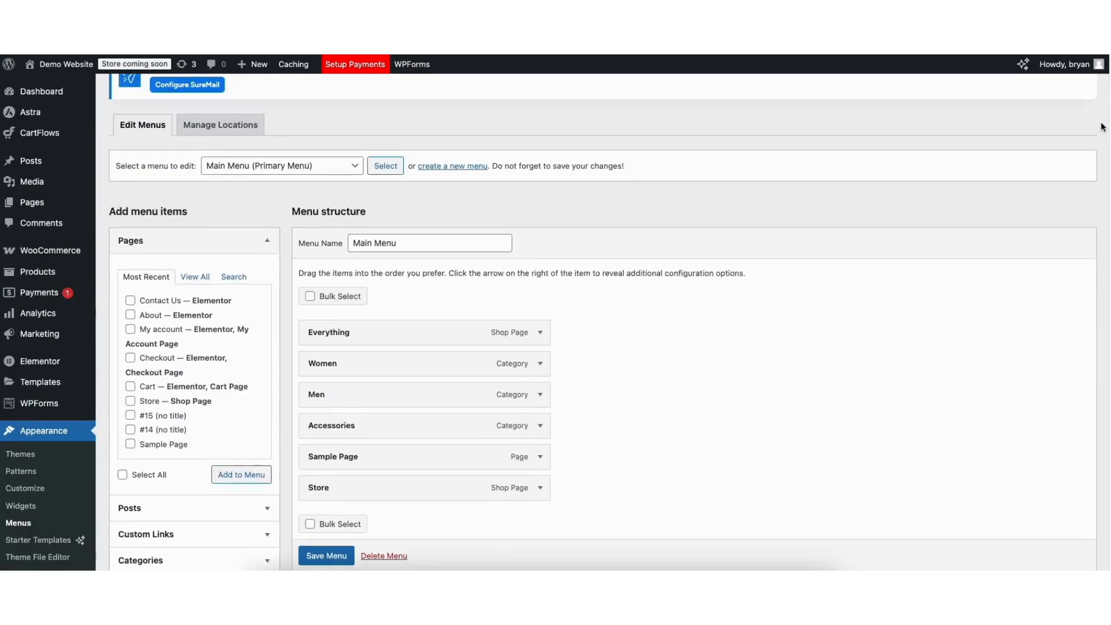
pyautogui.scroll(2, 1103, 142)
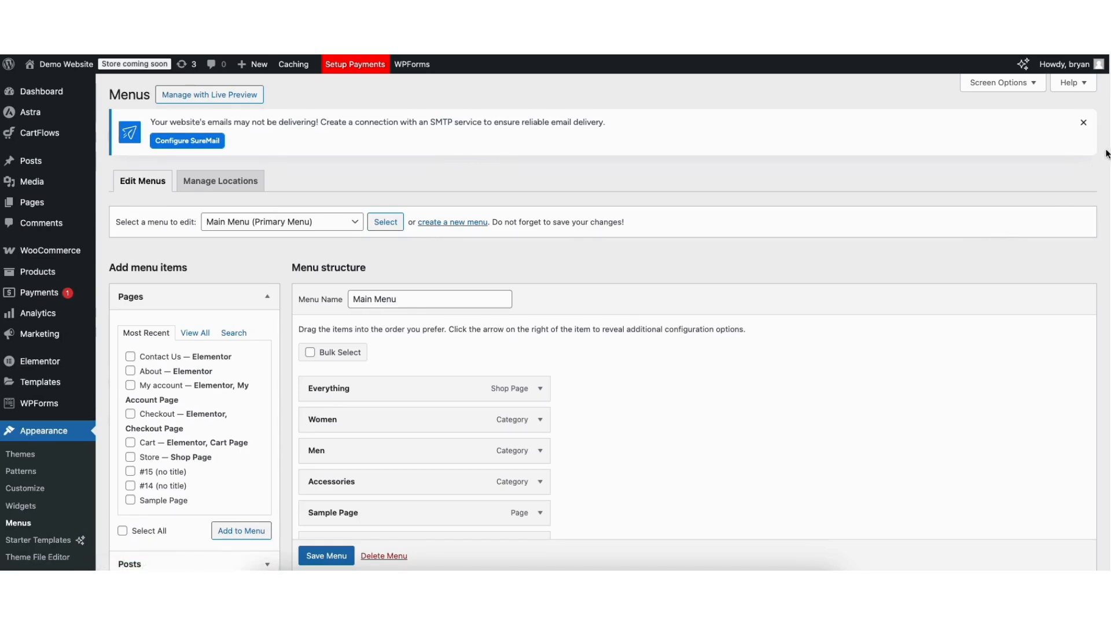
# - Add a second Sample Page to the Main Menu, nest both Sample Page items under Accessories, and save the menu
pyautogui.scroll(-3, 579, 318)
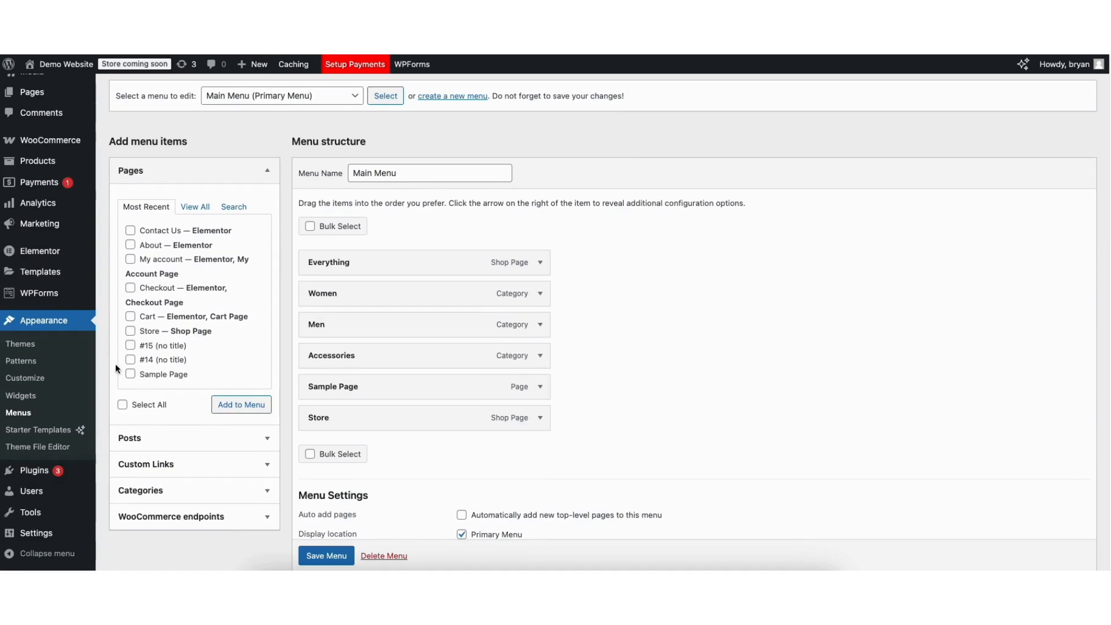
pyautogui.click(130, 375)
pyautogui.click(241, 404)
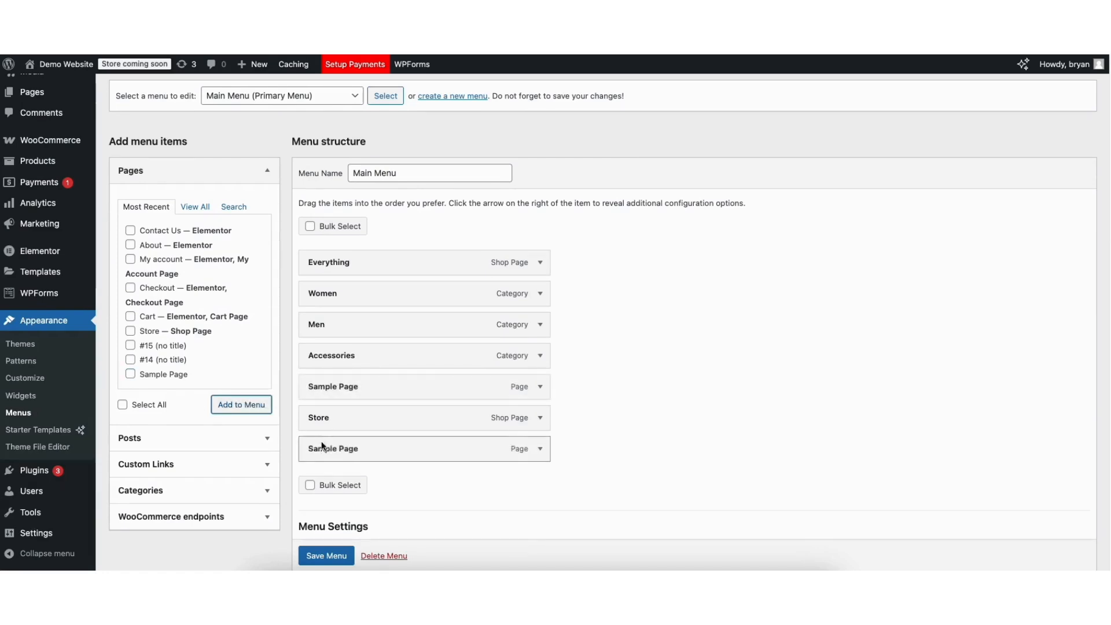
pyautogui.moveTo(325, 447); pyautogui.dragTo(356, 416)
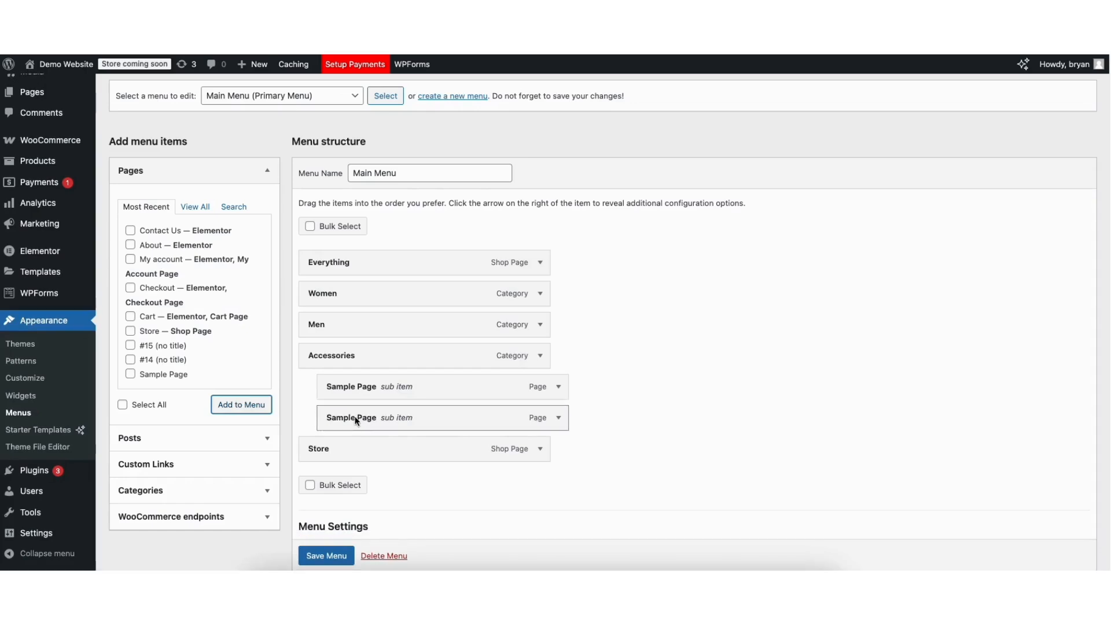
pyautogui.scroll(-1, 318, 556)
pyautogui.click(325, 556)
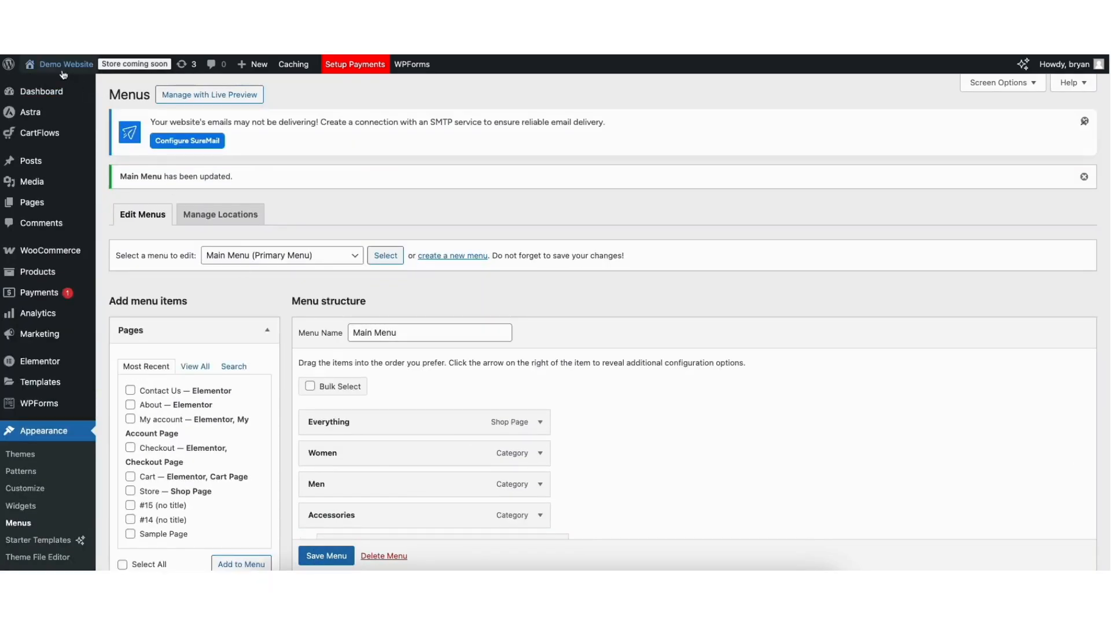
# - View the Accessories submenu on the site's front end and open the theme customizer
pyautogui.click(43, 81)
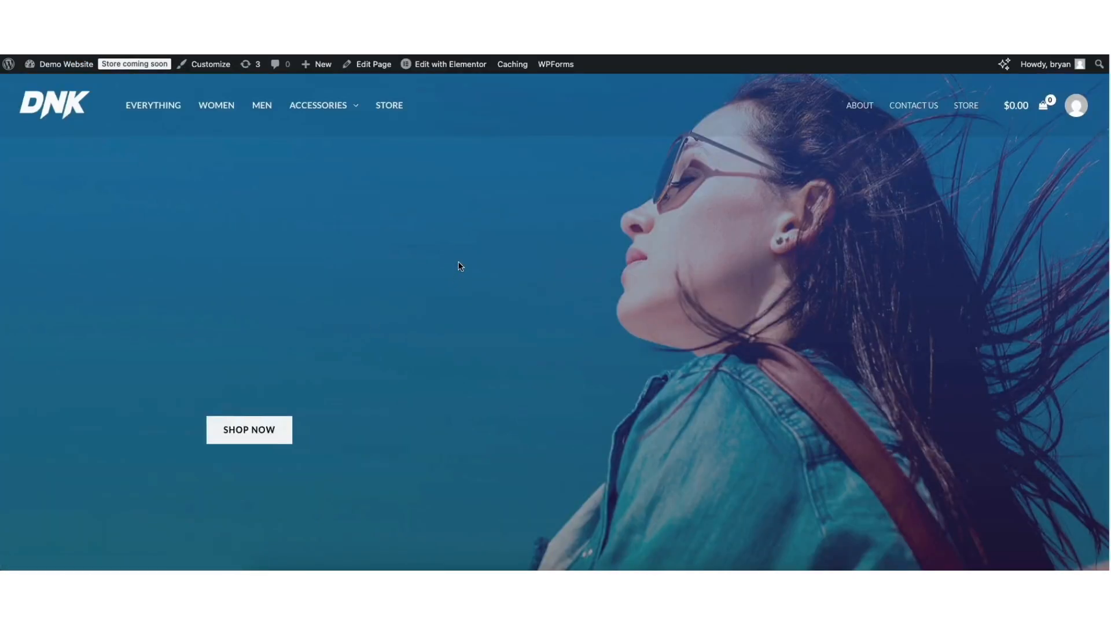
pyautogui.moveTo(322, 109)
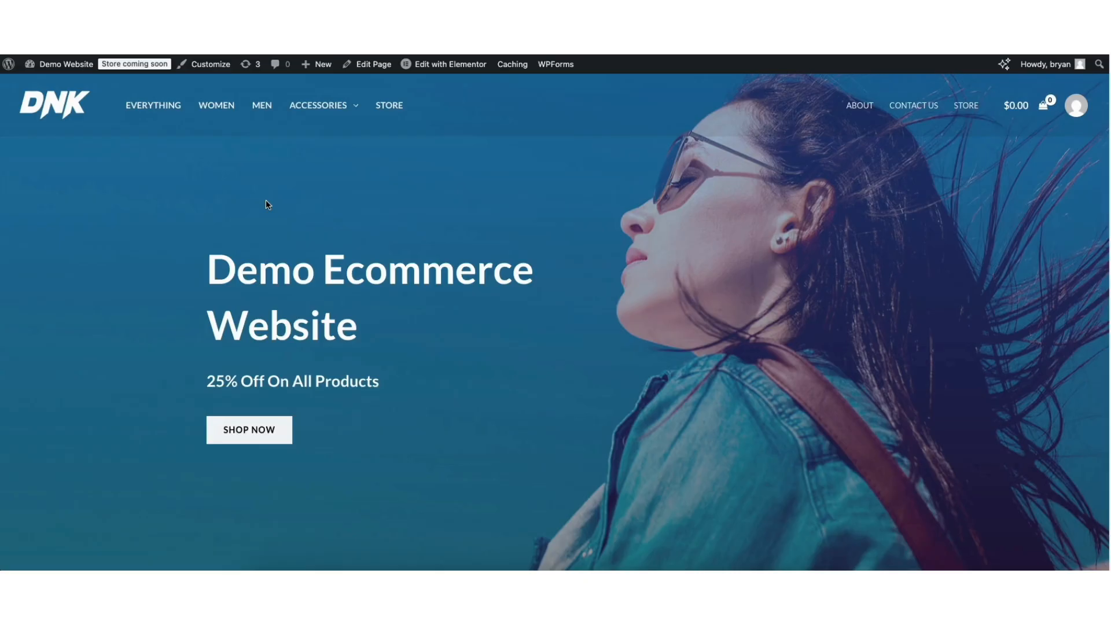
pyautogui.click(210, 65)
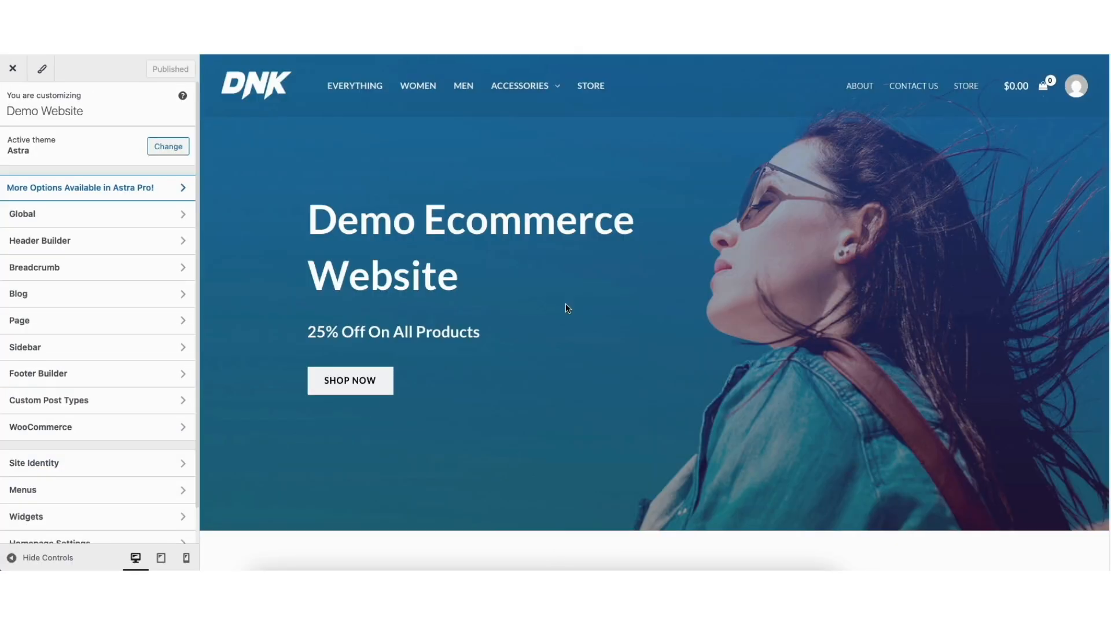
# - Open the Footer Builder and bring up the tagline heading in footer Widget 4 for editing
pyautogui.click(29, 376)
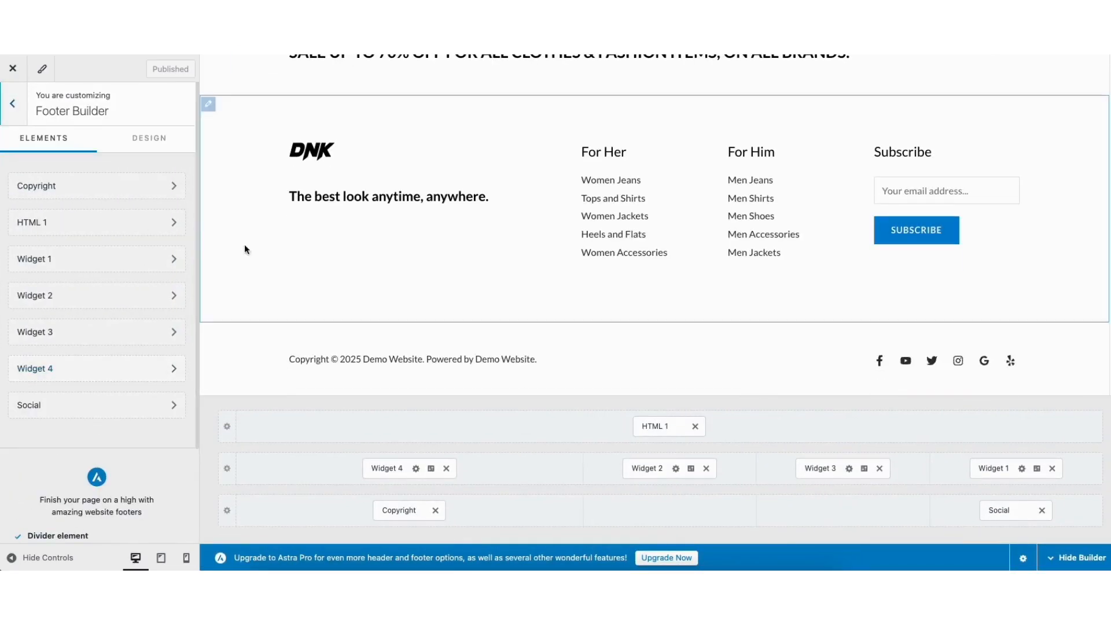
pyautogui.click(296, 198)
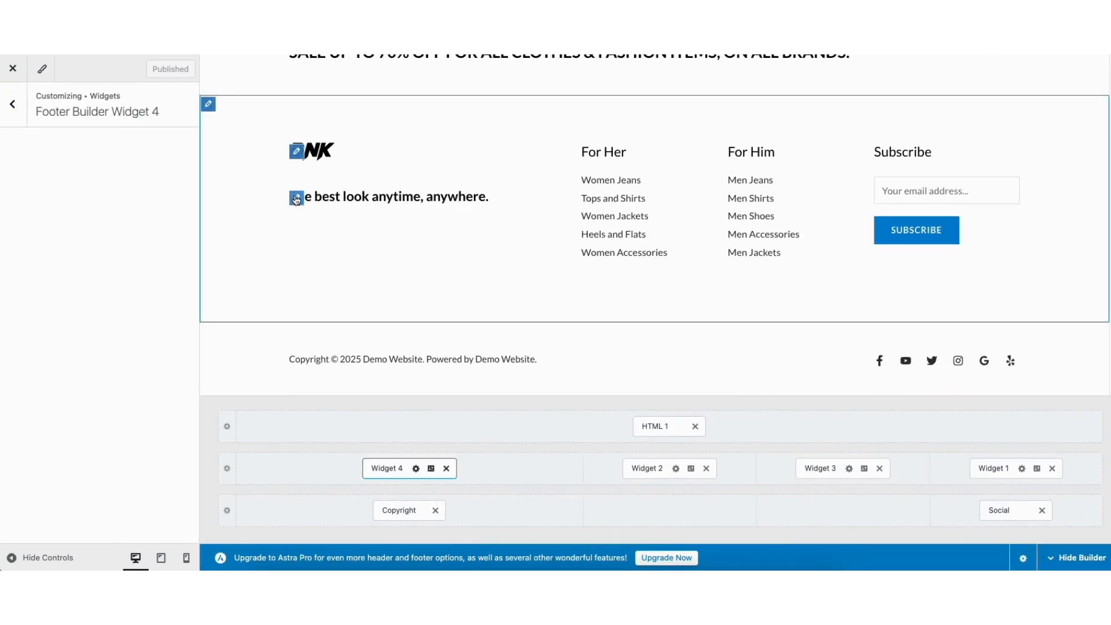
pyautogui.moveTo(13, 223); pyautogui.dragTo(94, 244)
pyautogui.click(81, 223)
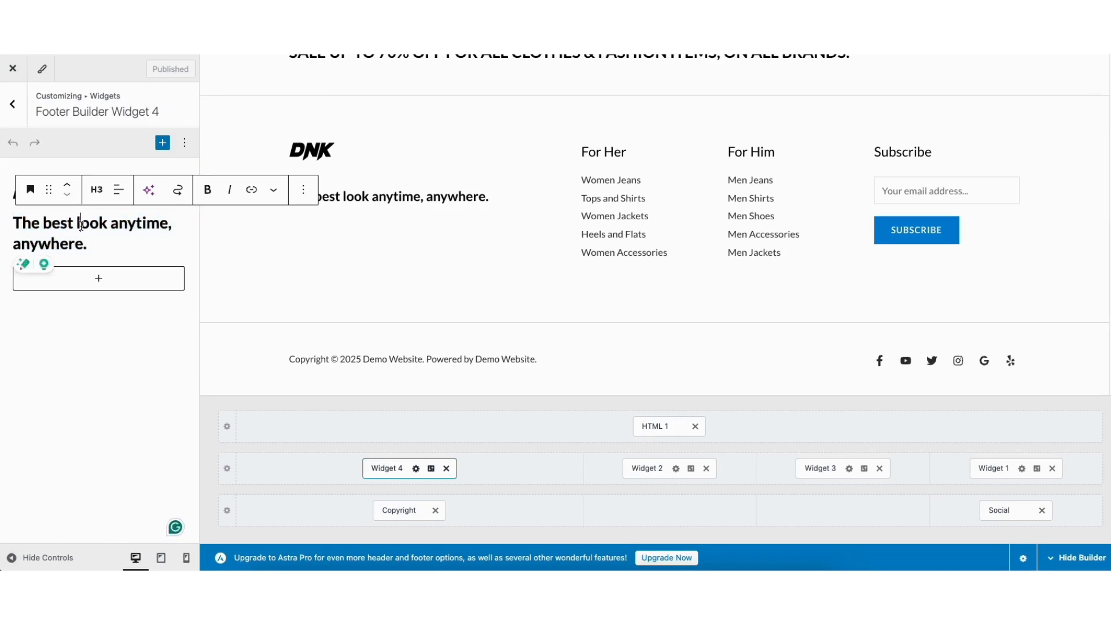
# - Look over the blocks available for footer Widget 4, its styling settings, and the primary footer's column and layout settings
pyautogui.click(99, 279)
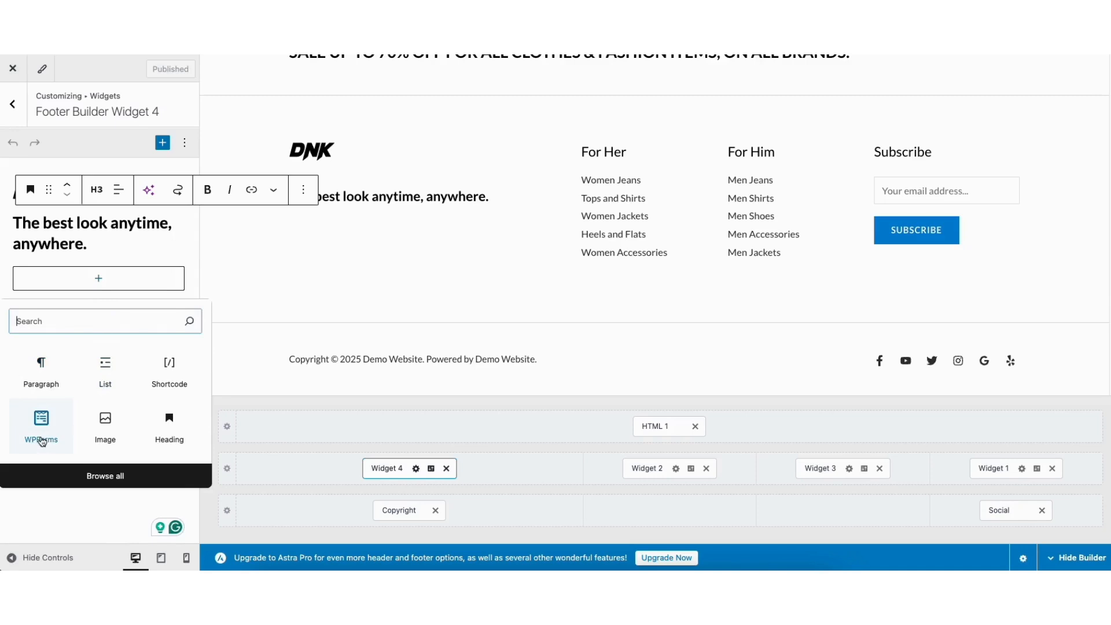
pyautogui.click(158, 248)
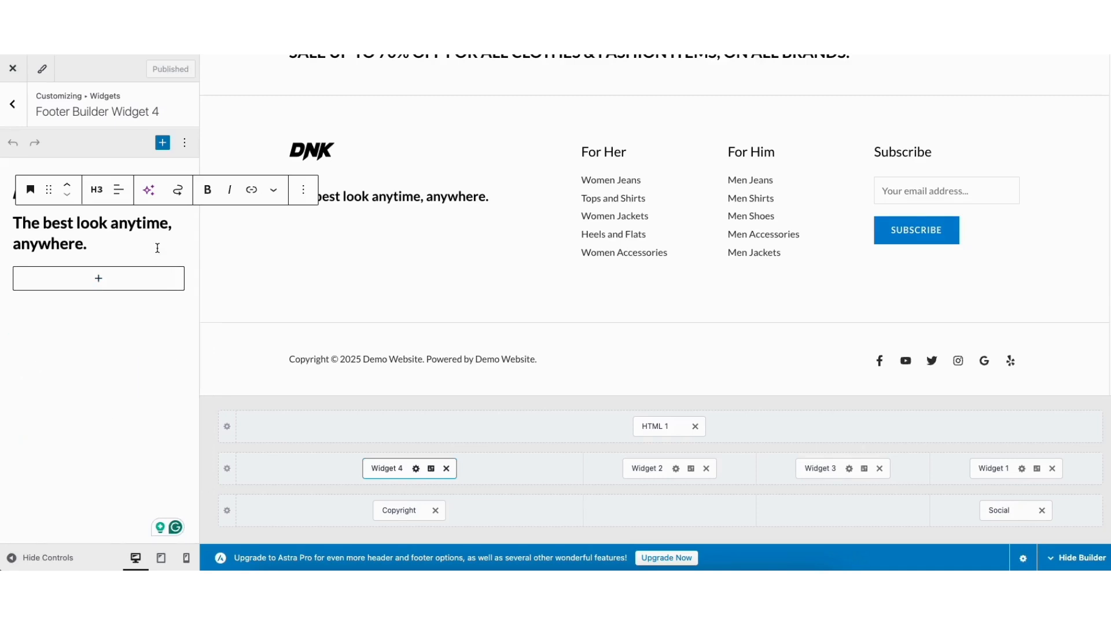
pyautogui.click(430, 469)
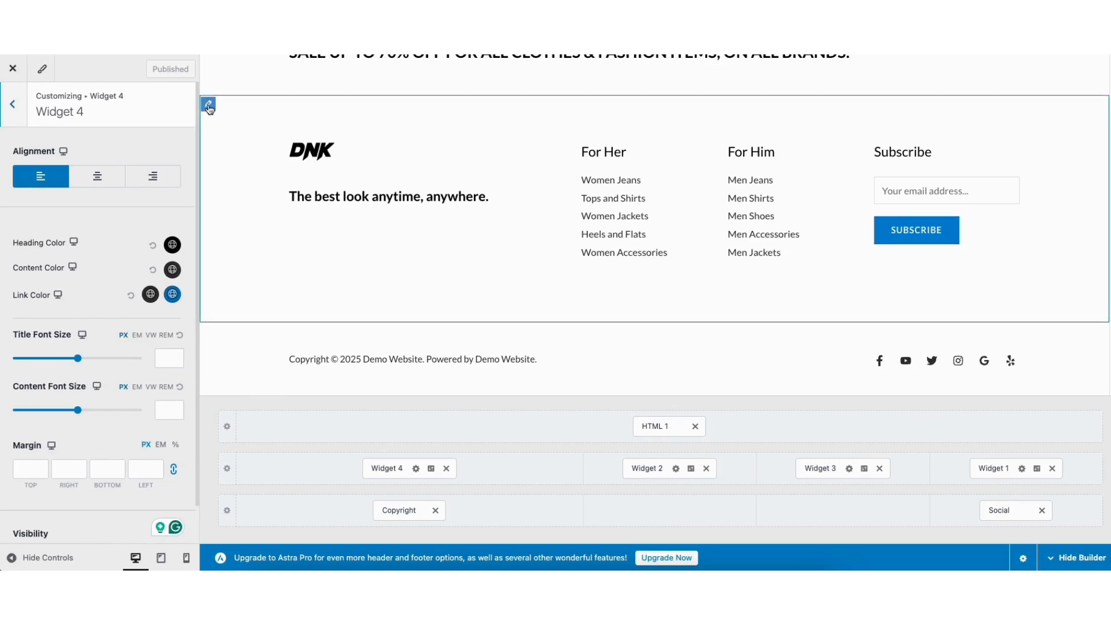
pyautogui.click(209, 106)
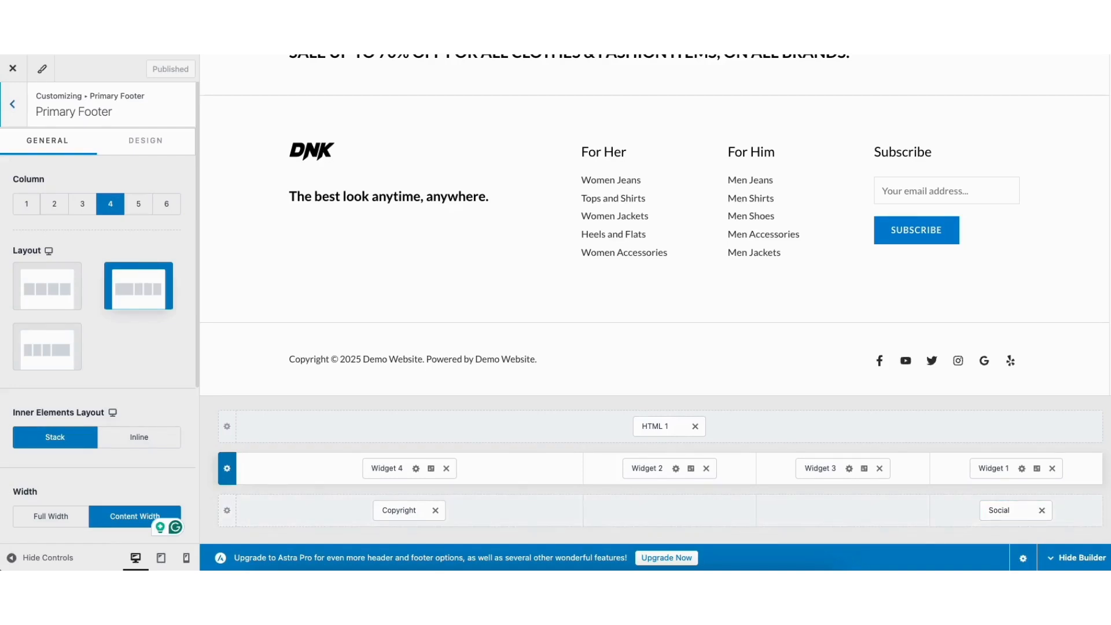
# - Open the header's Secondary Menu settings and try moving the Primary Menu element within the header row
pyautogui.scroll(15, 1028, 68)
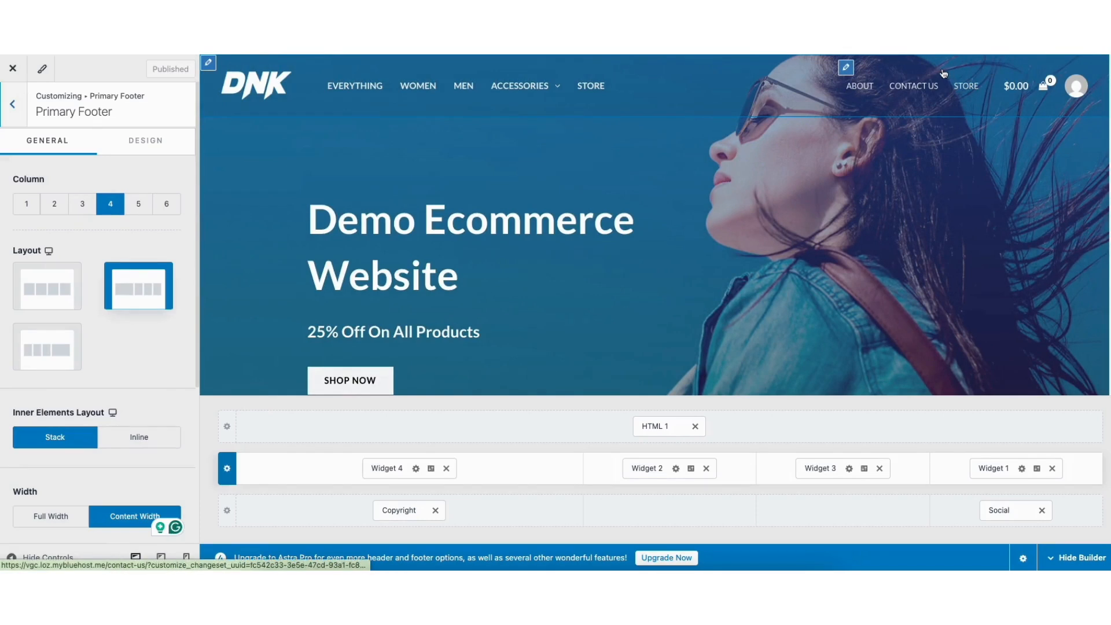
pyautogui.click(846, 69)
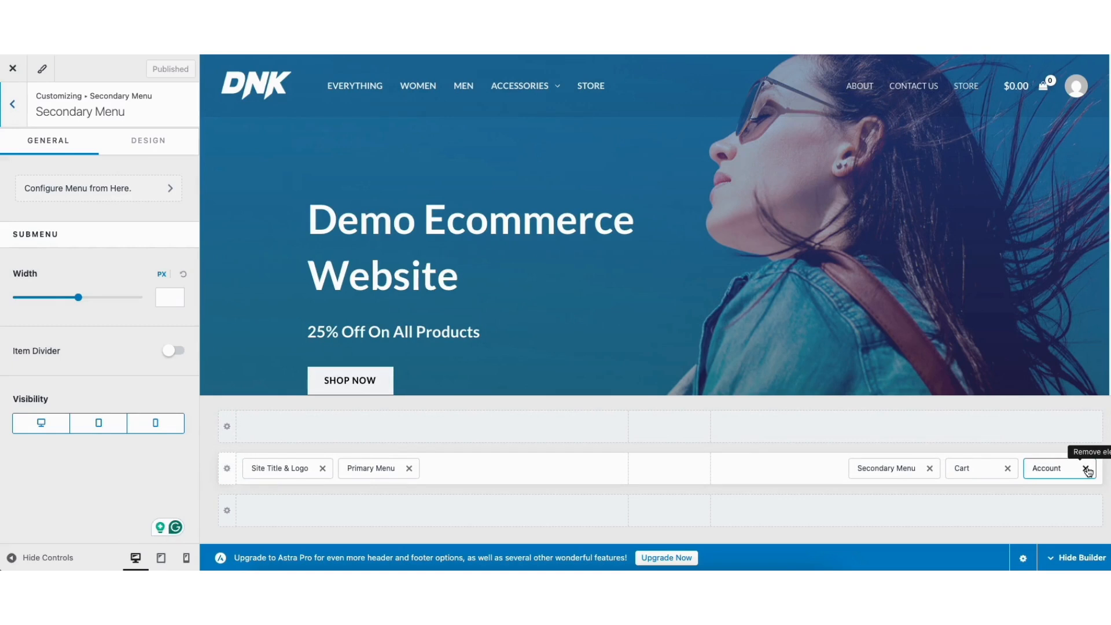
pyautogui.moveTo(377, 468); pyautogui.dragTo(403, 475)
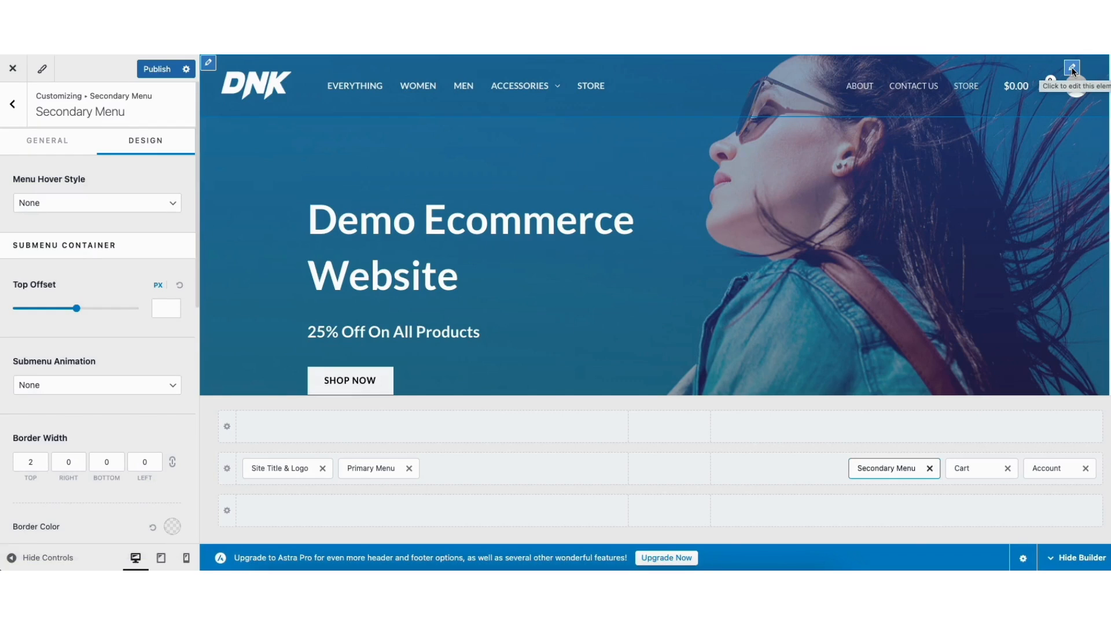
# - Try the header account element's logged-in profile types, set it to Icon, and view its design settings
pyautogui.click(1072, 67)
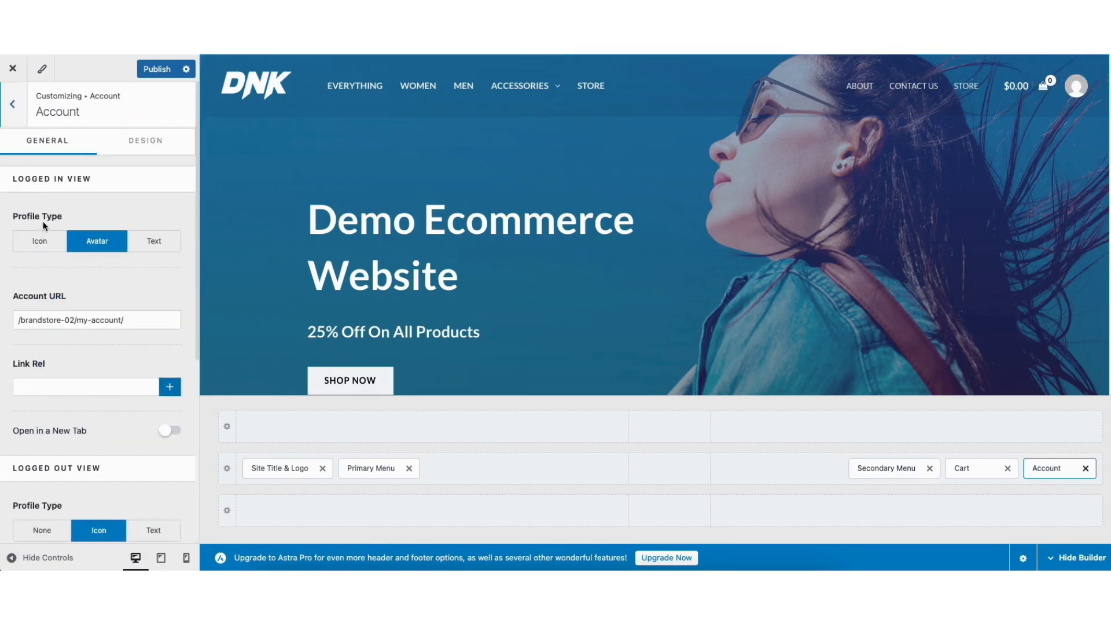
pyautogui.click(42, 243)
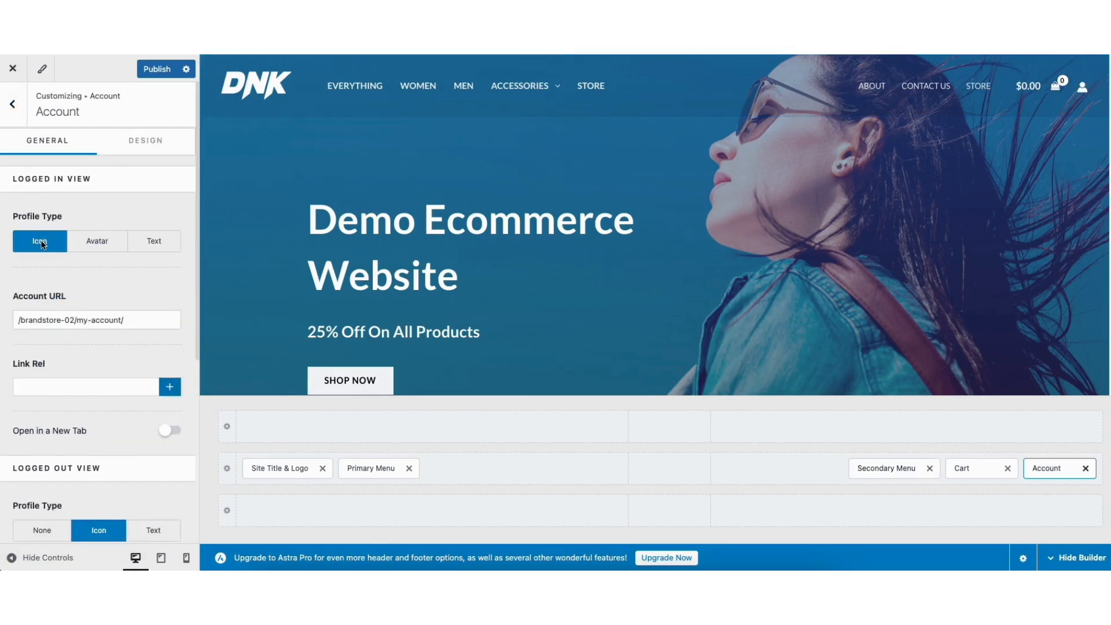
pyautogui.click(89, 241)
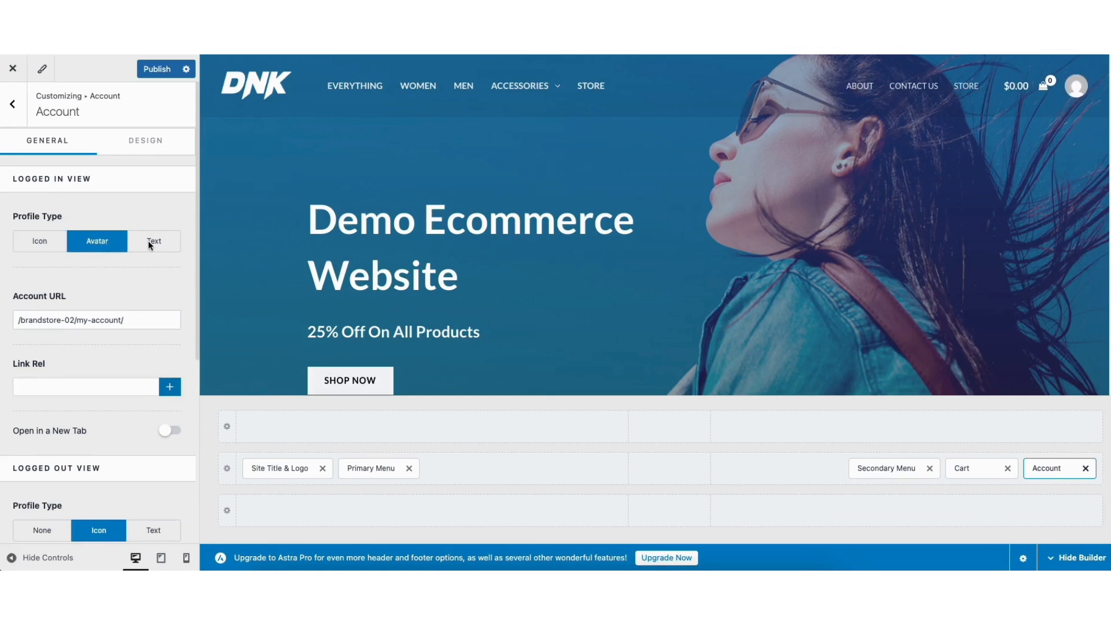
pyautogui.click(149, 240)
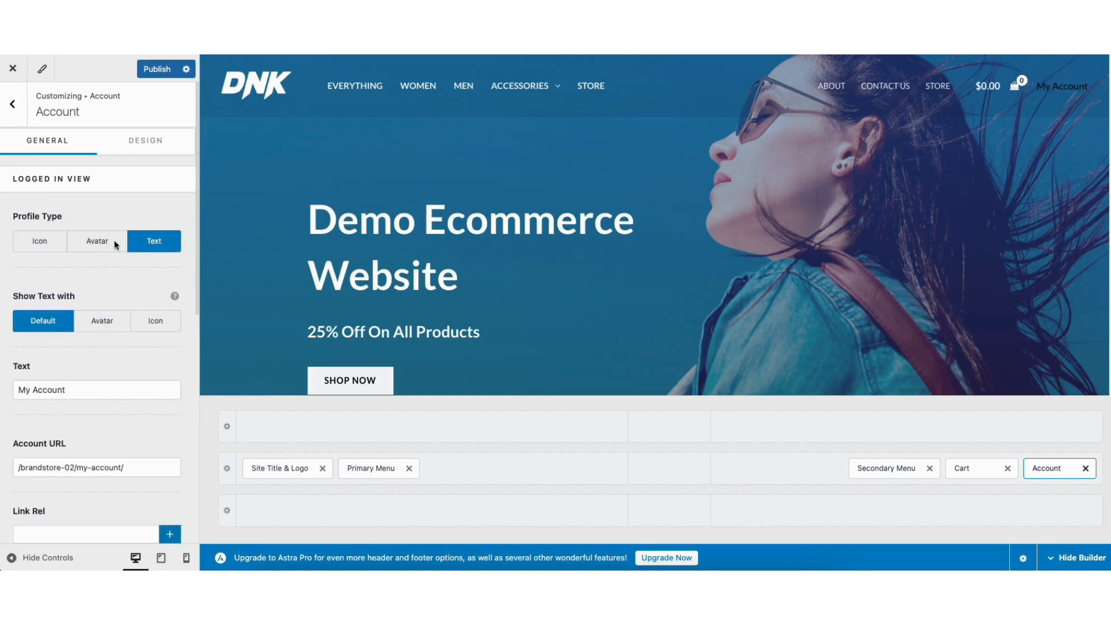
pyautogui.click(50, 241)
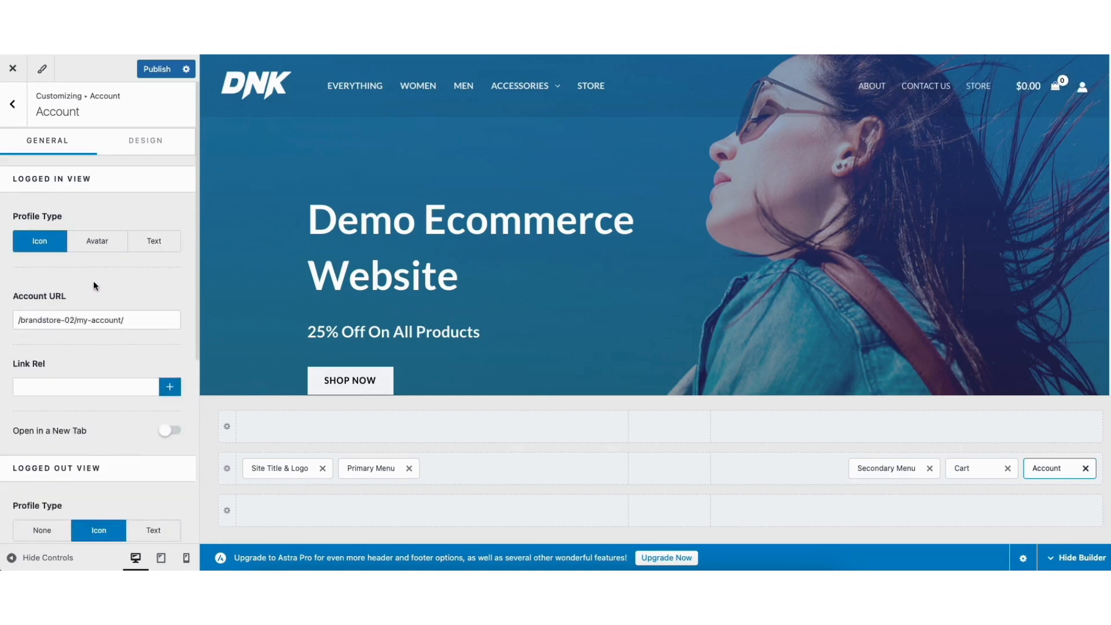
pyautogui.click(146, 141)
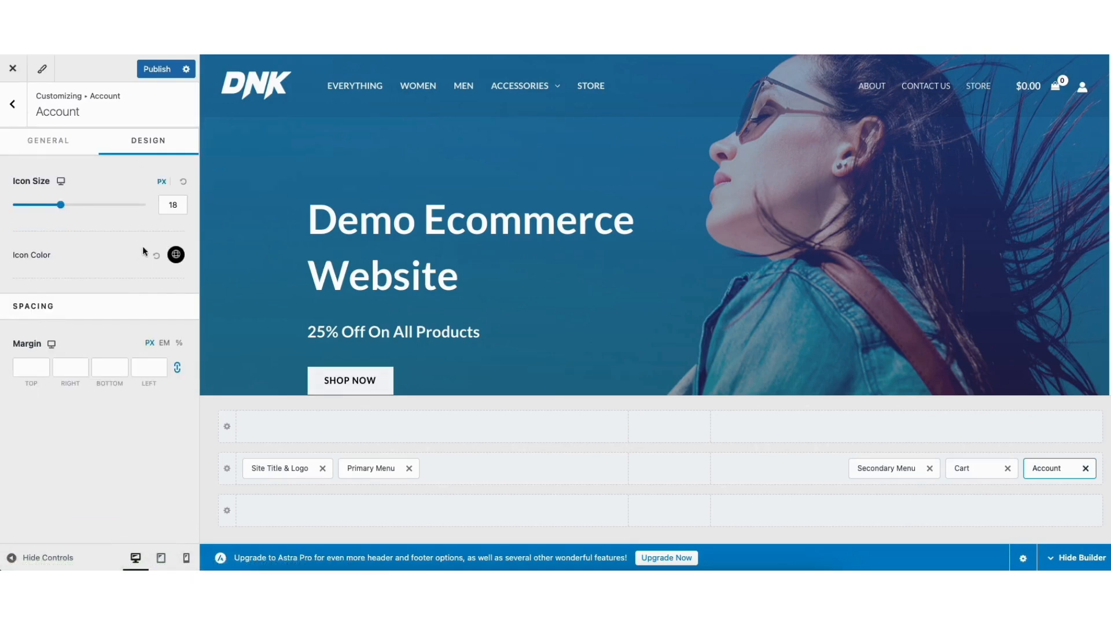
# - Change the header's WooCommerce cart icon to the shopping cart symbol
pyautogui.click(1003, 67)
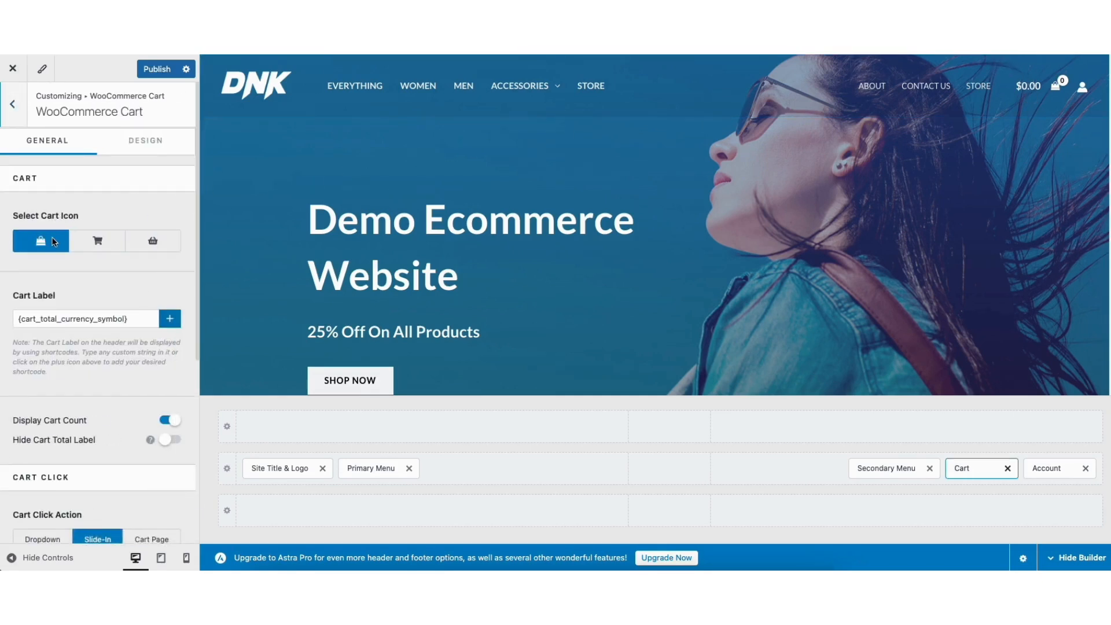
pyautogui.click(95, 243)
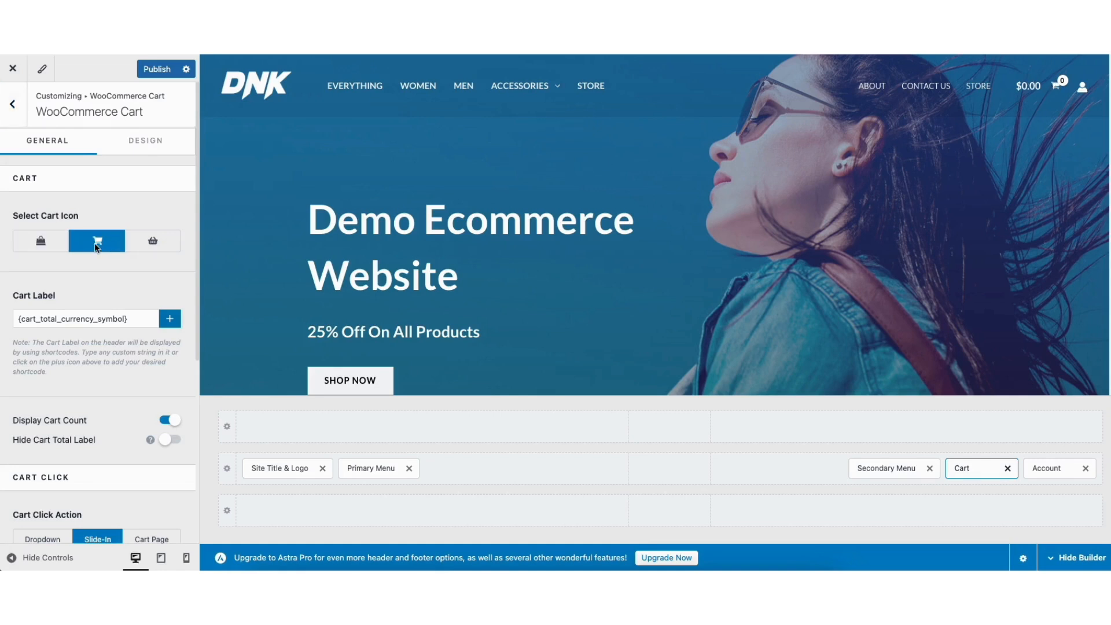
# - Keep the shopping cart symbol selected and look over the header cart's click action, slide-in, visibility and design settings
pyautogui.click(127, 241)
pyautogui.click(100, 242)
pyautogui.moveTo(198, 347); pyautogui.dragTo(200, 501)
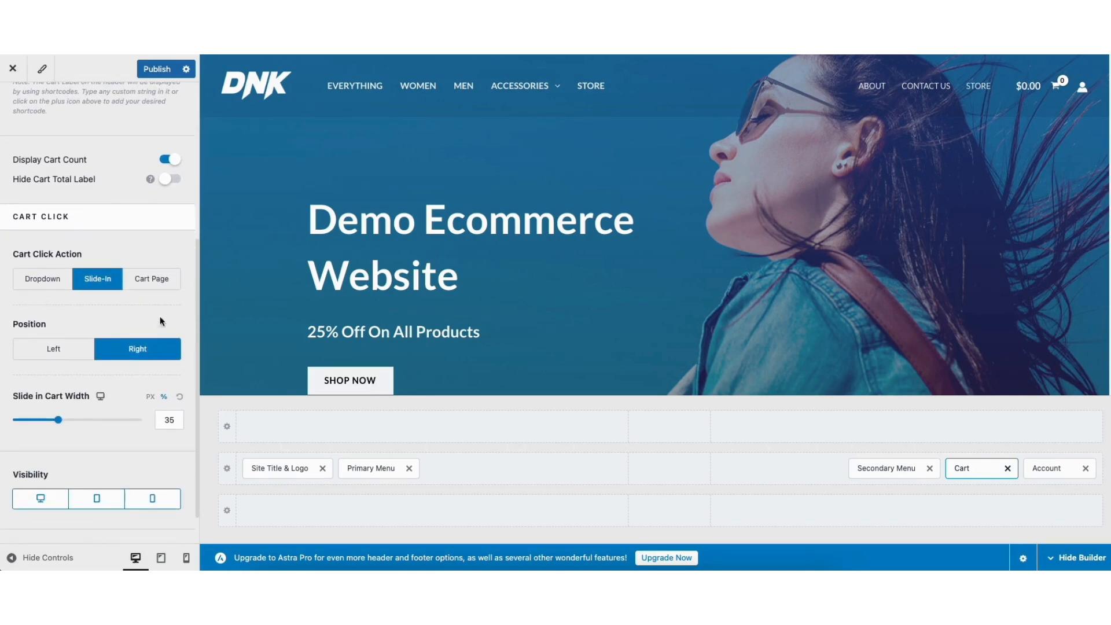
pyautogui.scroll(10, 196, 389)
pyautogui.click(149, 141)
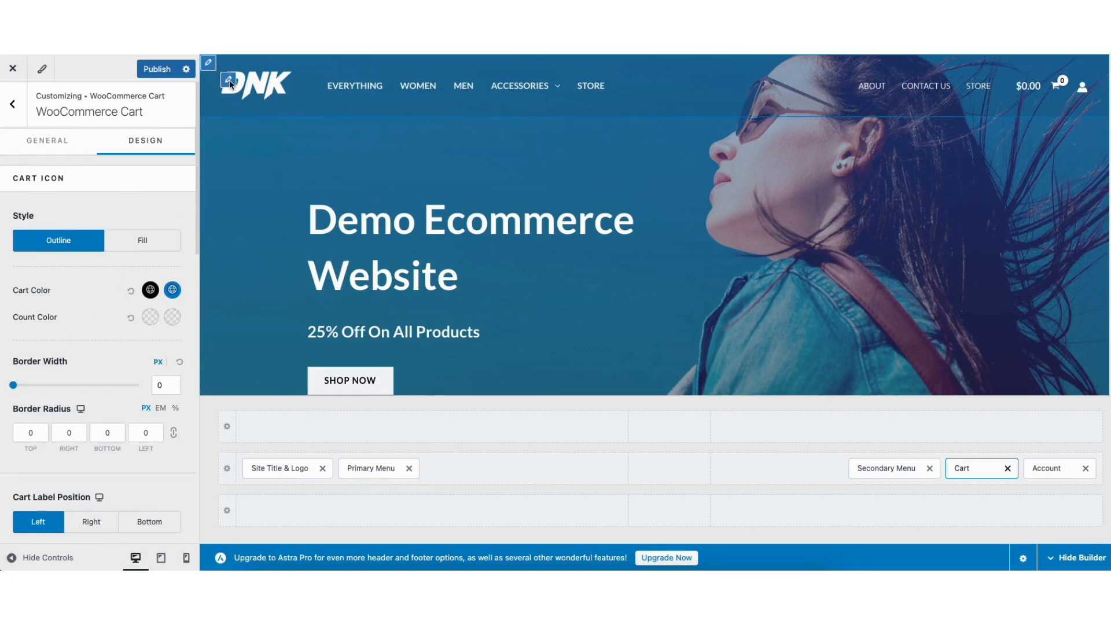
# - View the transparent header's logo settings and its border, color and background design options
pyautogui.click(229, 80)
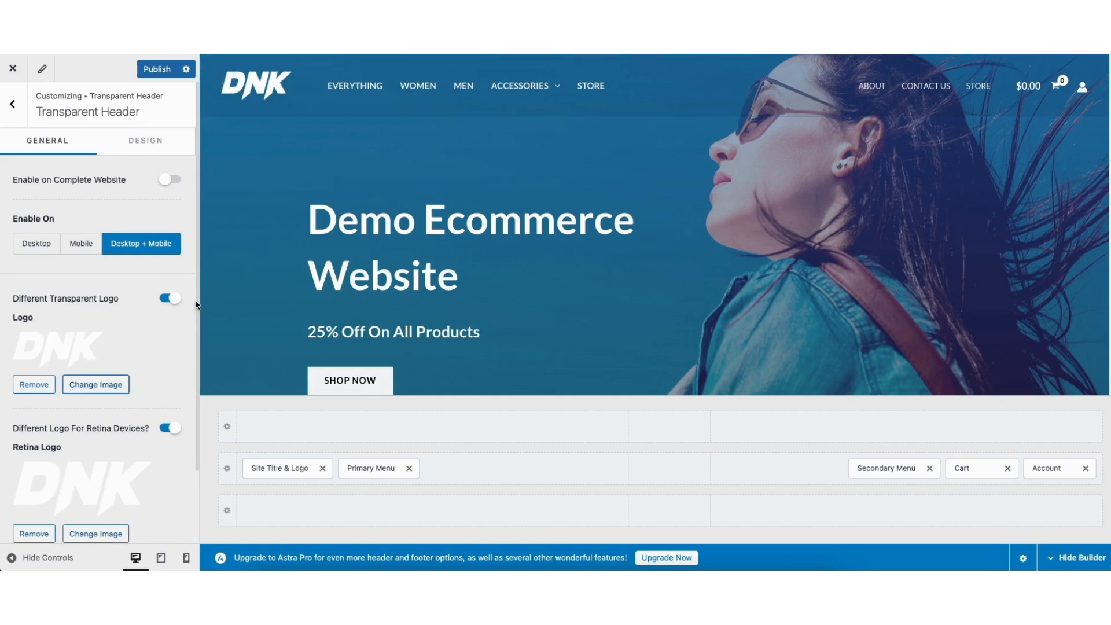
pyautogui.click(142, 140)
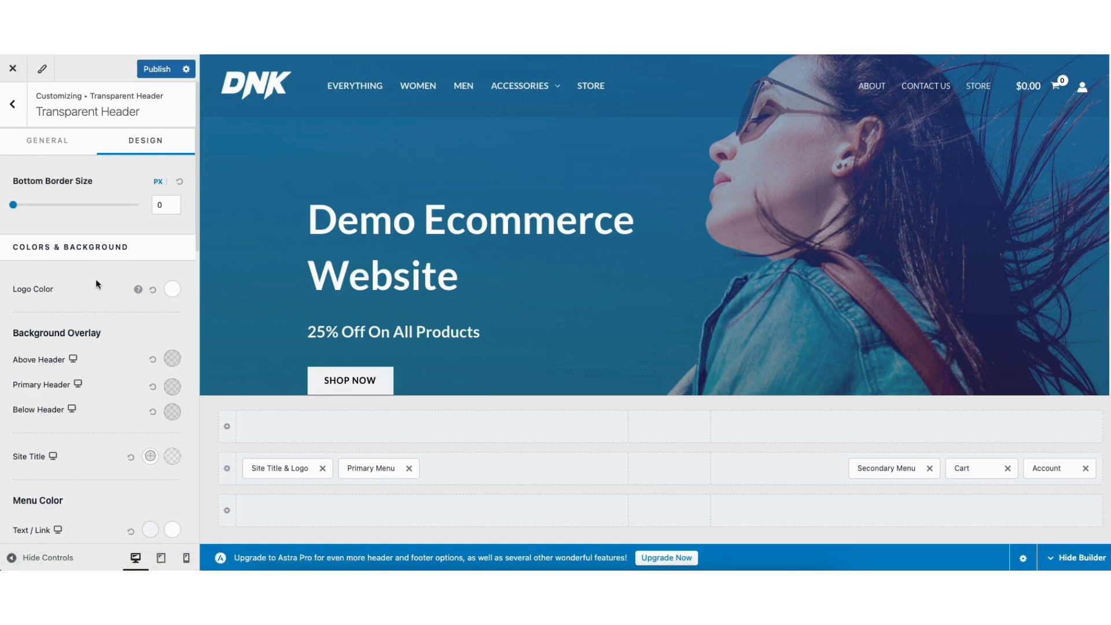
pyautogui.click(13, 103)
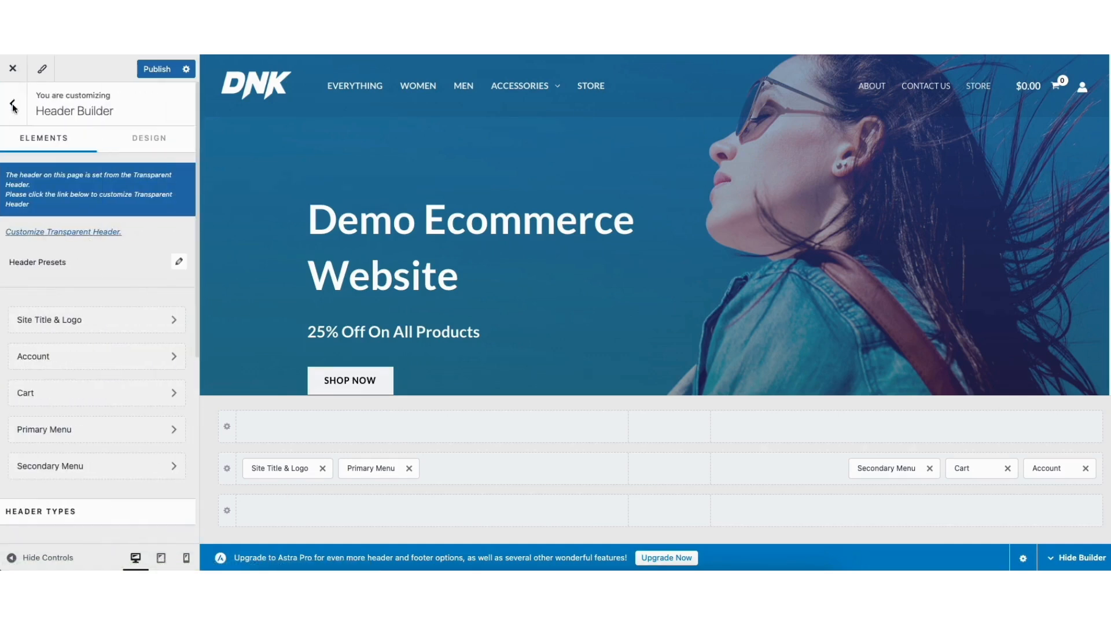
pyautogui.click(14, 106)
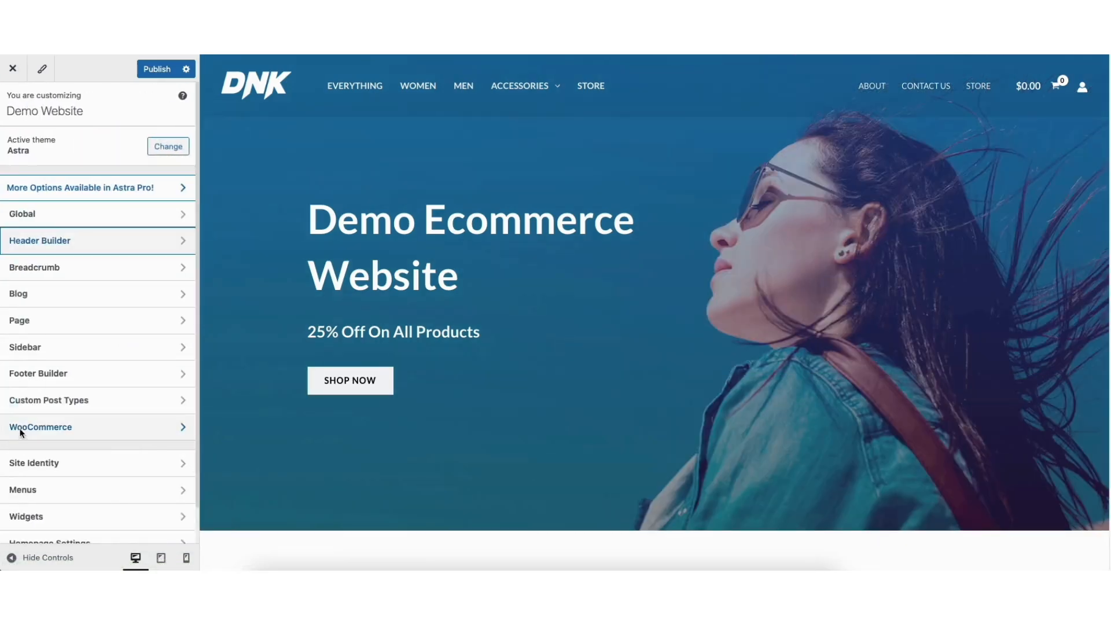
# - Look over the Site Identity options and the Site Title & Logo settings, including logo width, site title, tagline and visibility
pyautogui.click(26, 463)
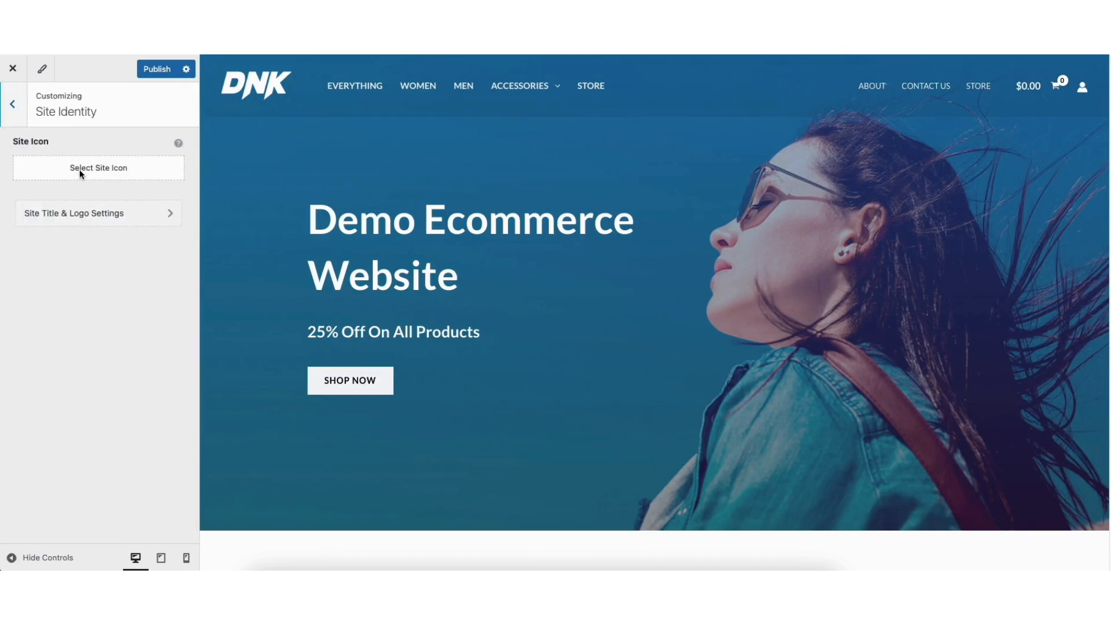
pyautogui.click(82, 214)
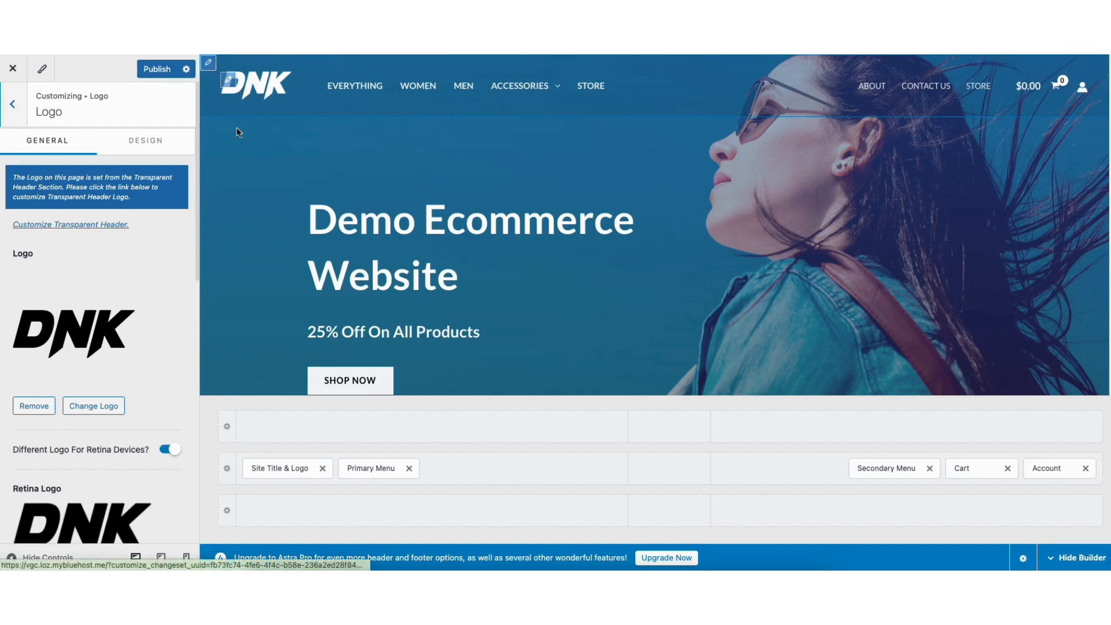
pyautogui.scroll(-1, 196, 235)
pyautogui.moveTo(195, 235); pyautogui.dragTo(199, 439)
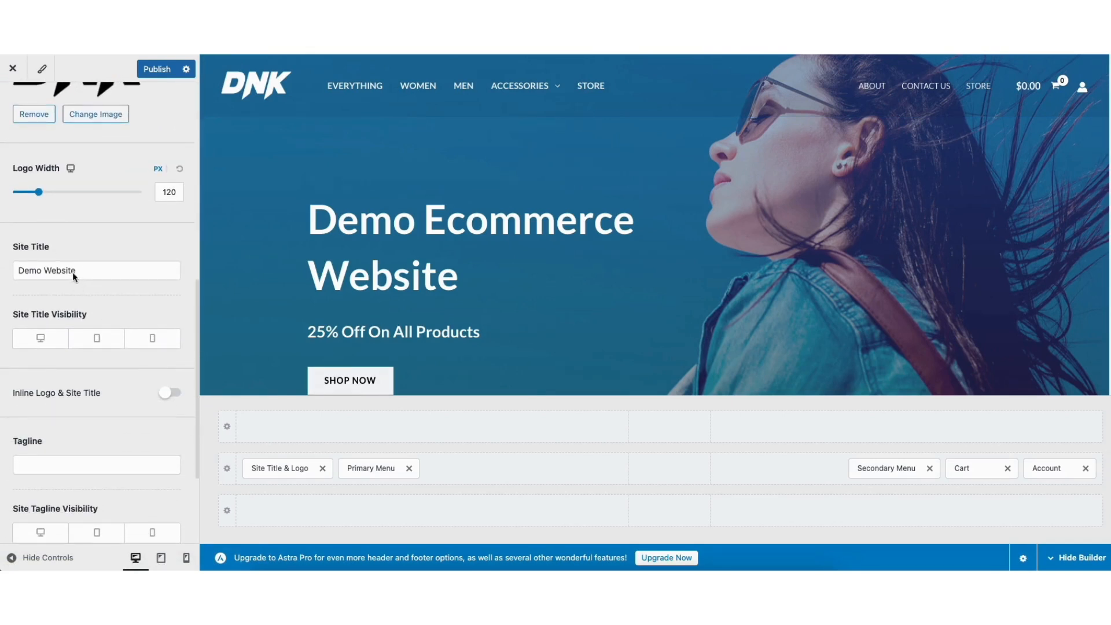
pyautogui.moveTo(197, 296); pyautogui.dragTo(197, 321)
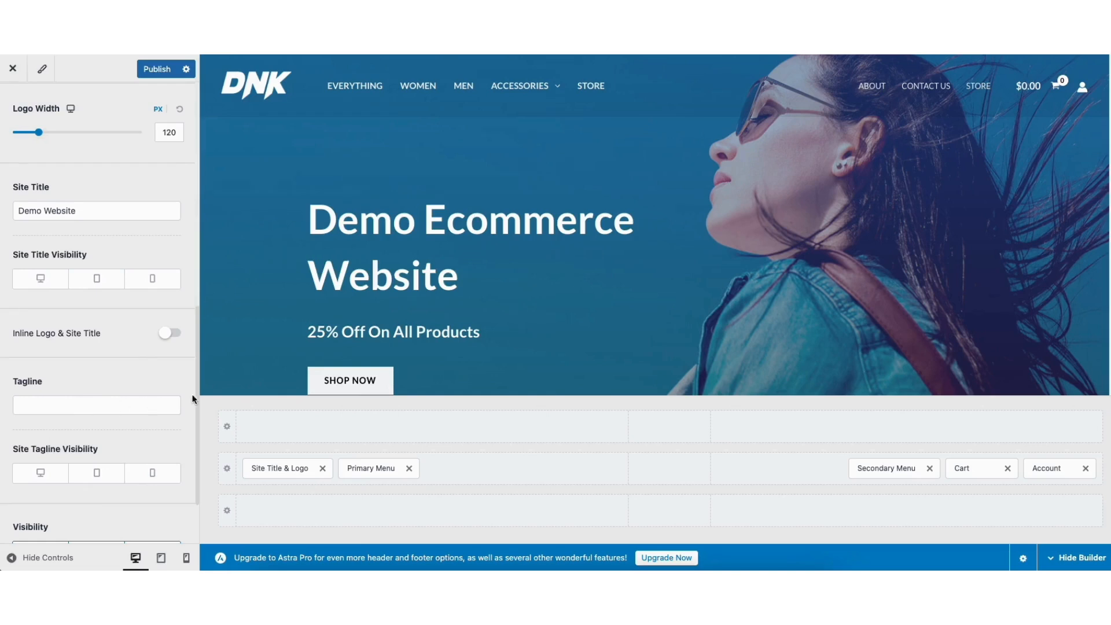
pyautogui.moveTo(195, 395); pyautogui.dragTo(200, 200)
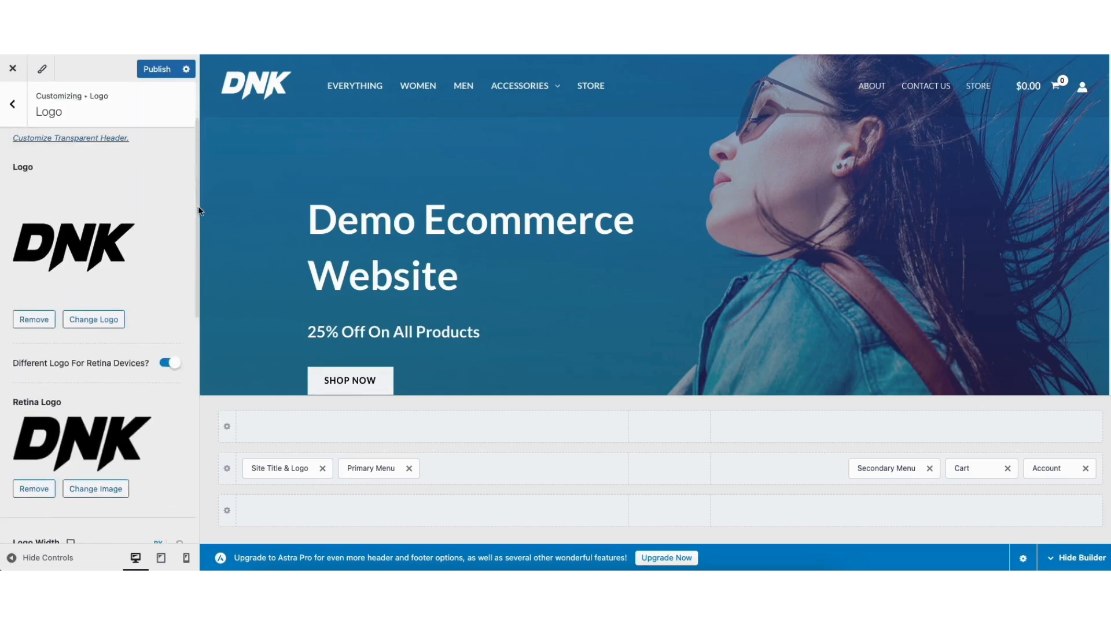
pyautogui.click(13, 105)
pyautogui.click(13, 105)
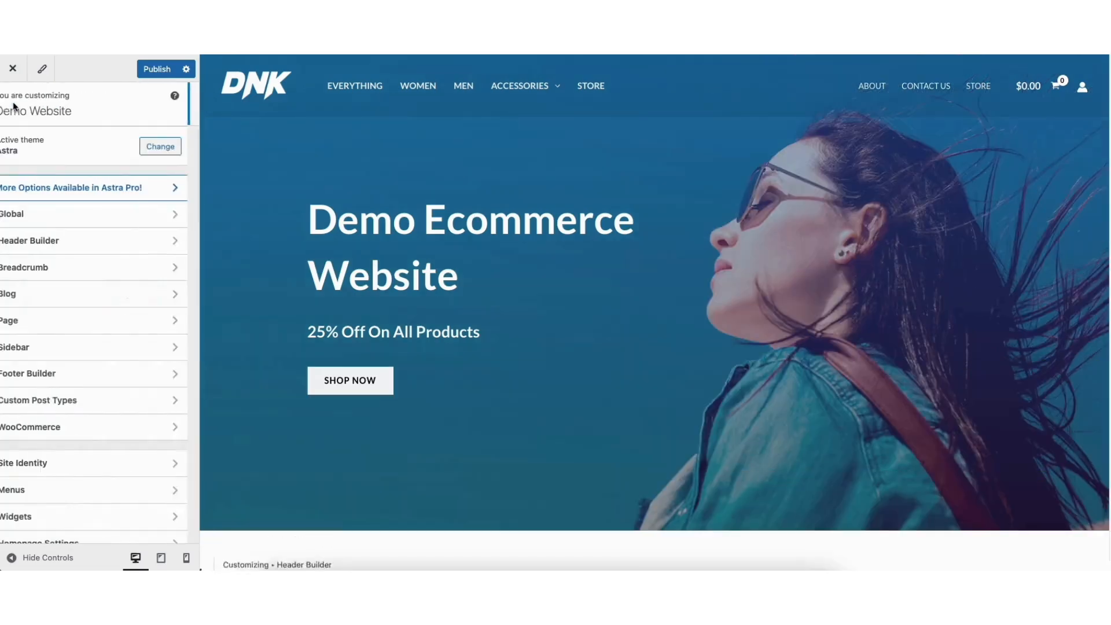
# - Look over the global typography presets and fonts, the global color palette and theme colors, and open the Buttons settings
pyautogui.click(64, 214)
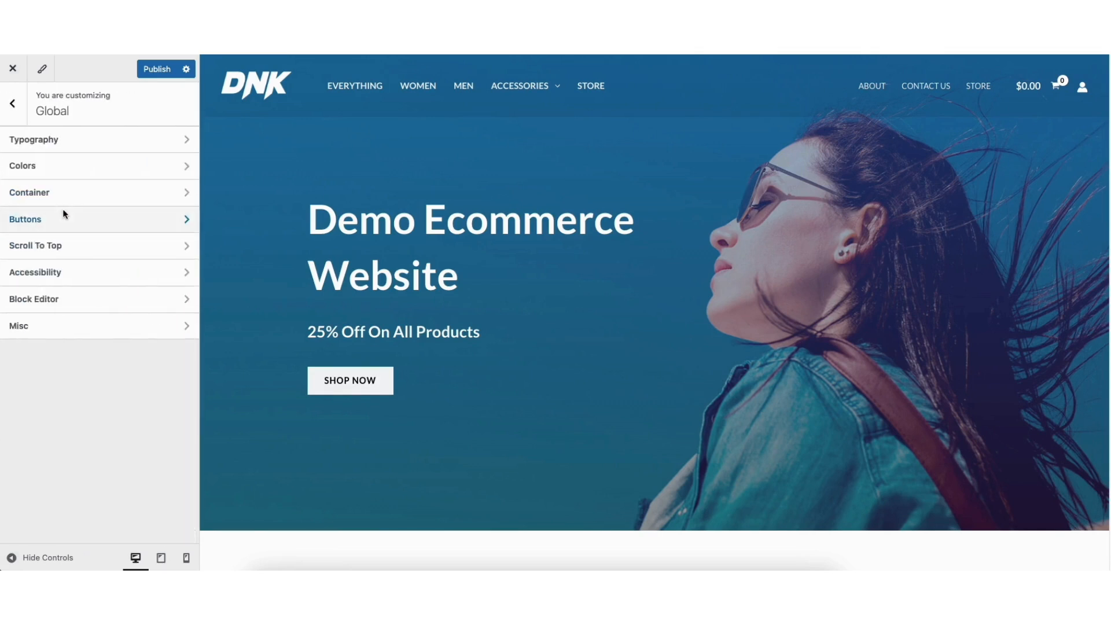
pyautogui.click(68, 140)
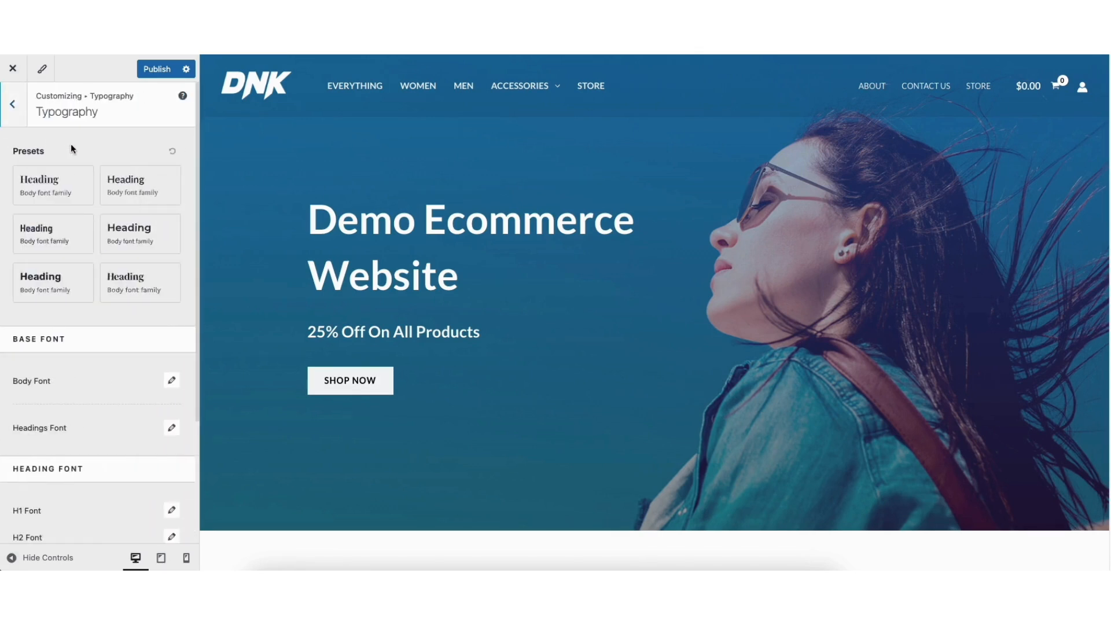
pyautogui.click(14, 110)
pyautogui.click(63, 174)
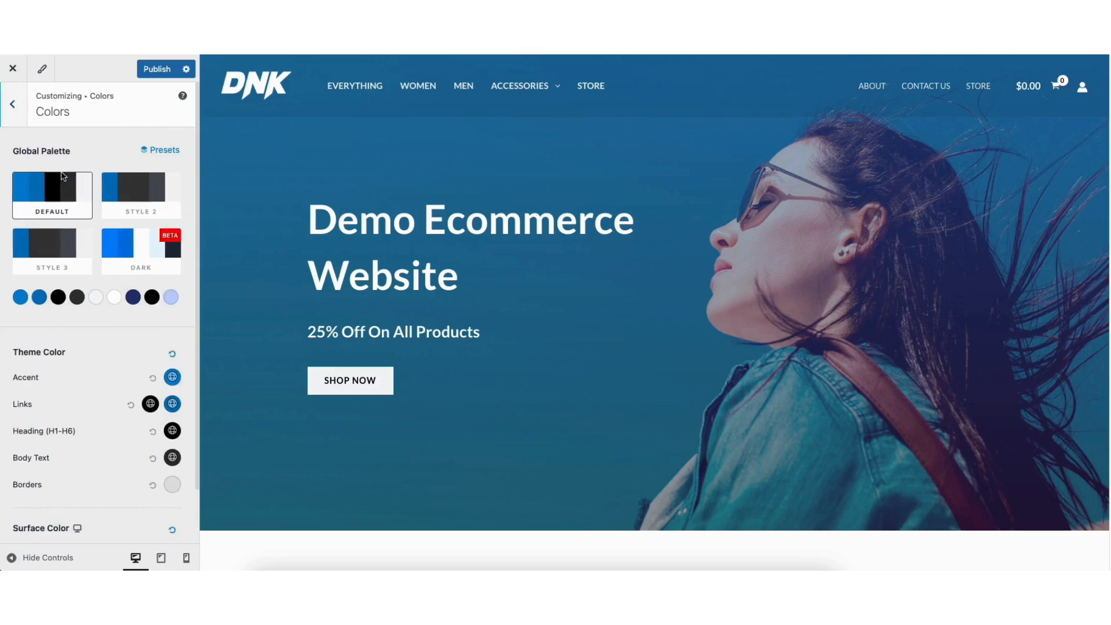
pyautogui.click(13, 104)
pyautogui.click(43, 222)
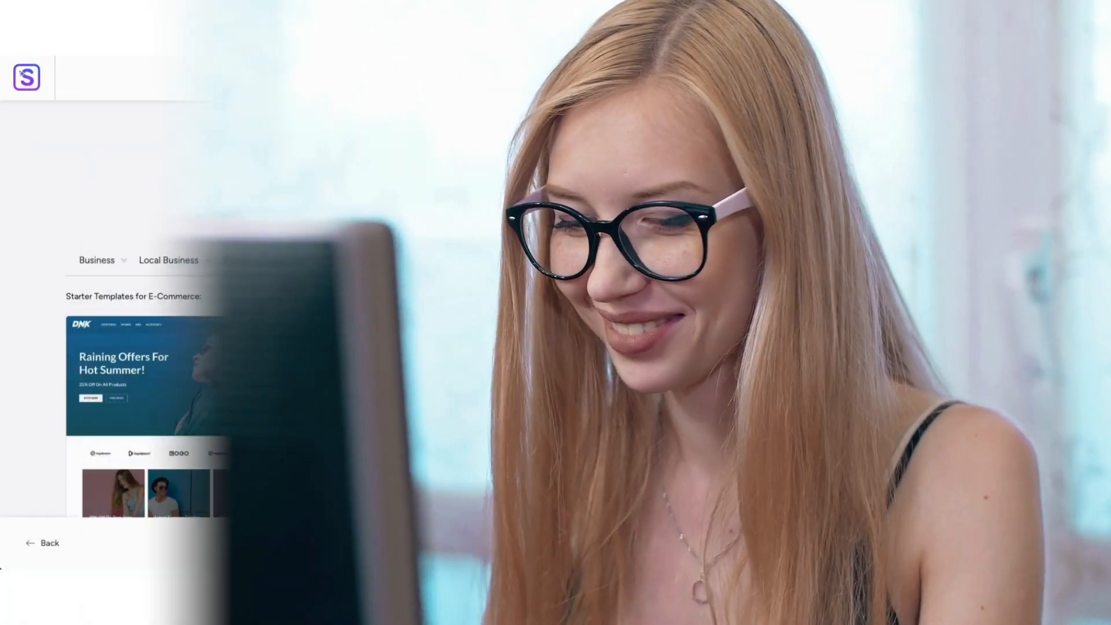
pyautogui.scroll(-10, 555, 347)
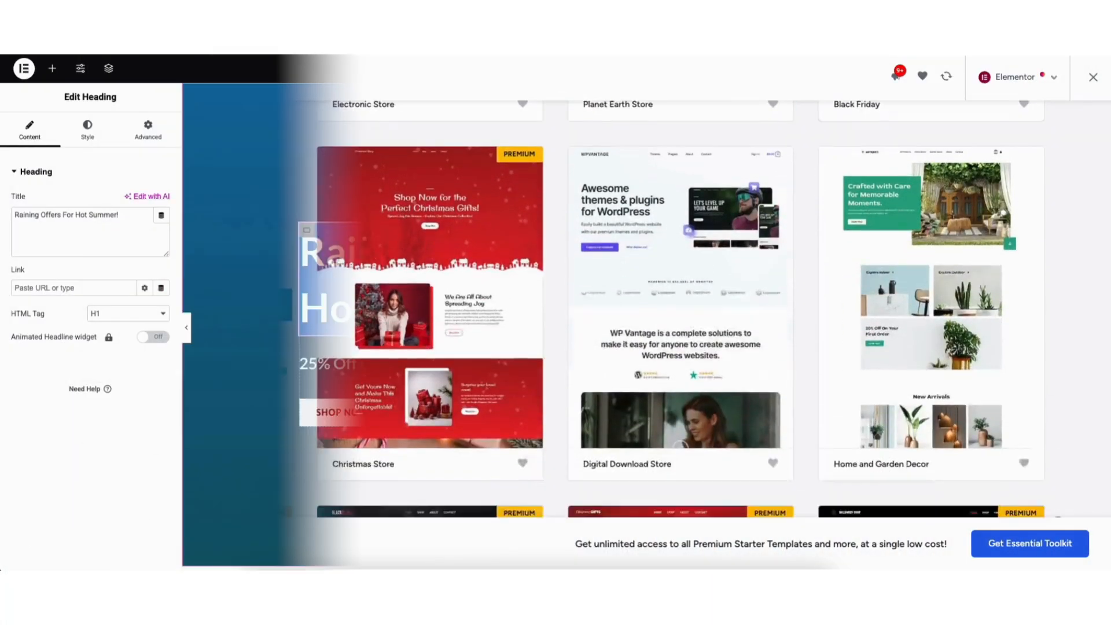
pyautogui.write('Demo Ecomm')
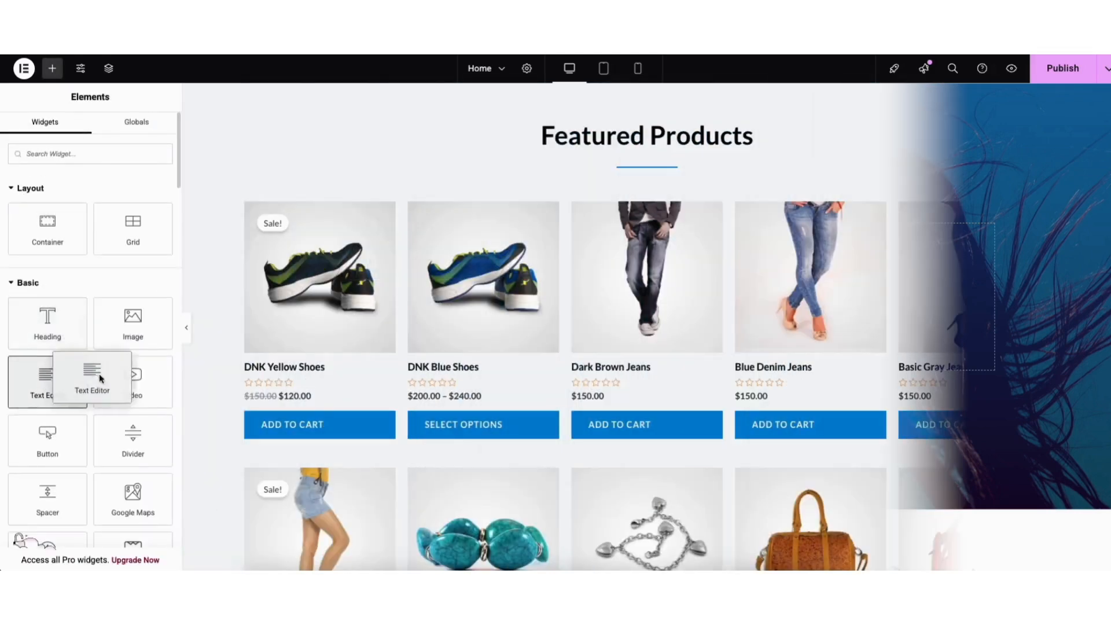
pyautogui.moveTo(87, 372); pyautogui.dragTo(627, 197)
pyautogui.write('Demo Ecomme')
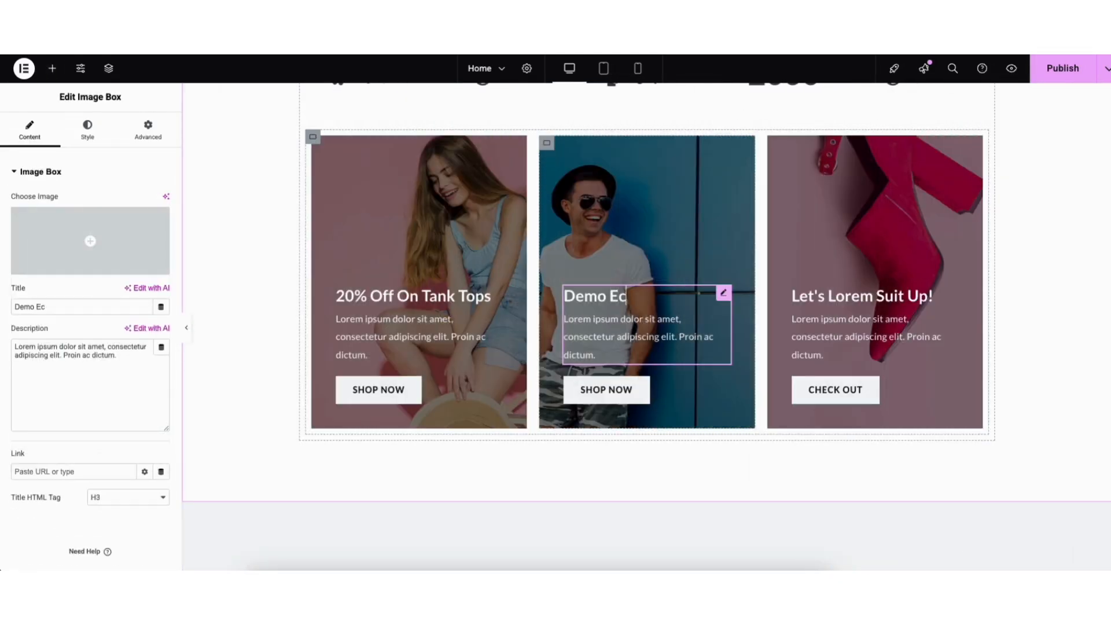
pyautogui.write('rc')
pyautogui.write('e')
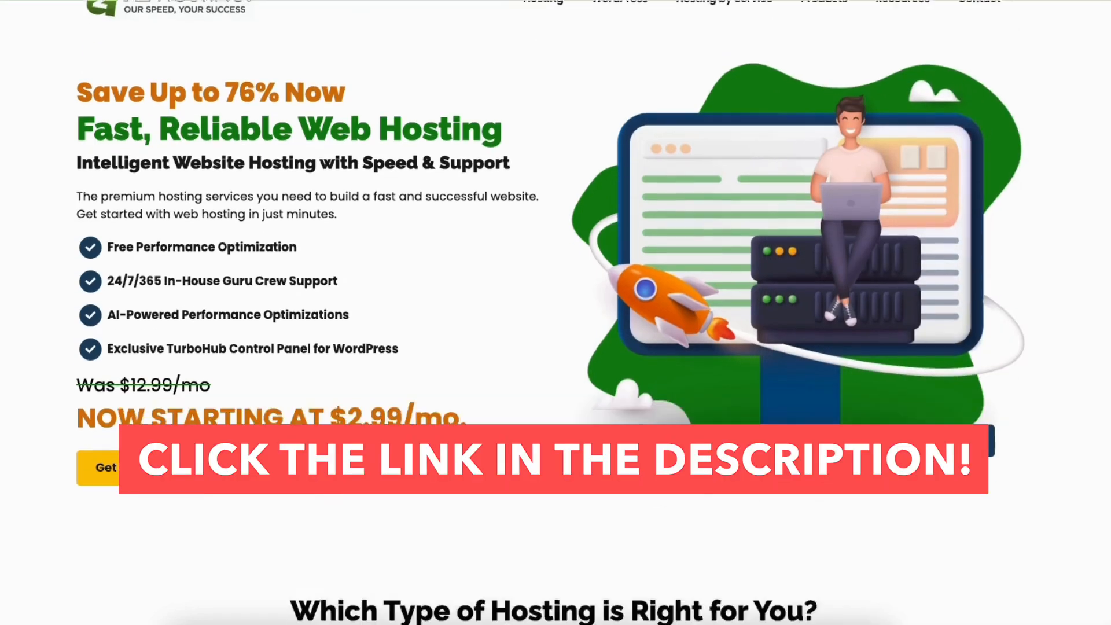
# - Look through the A2 Hosting home page's hosting plans, hosting types, WordPress features and customer reviews
pyautogui.scroll(-14, 556, 312)
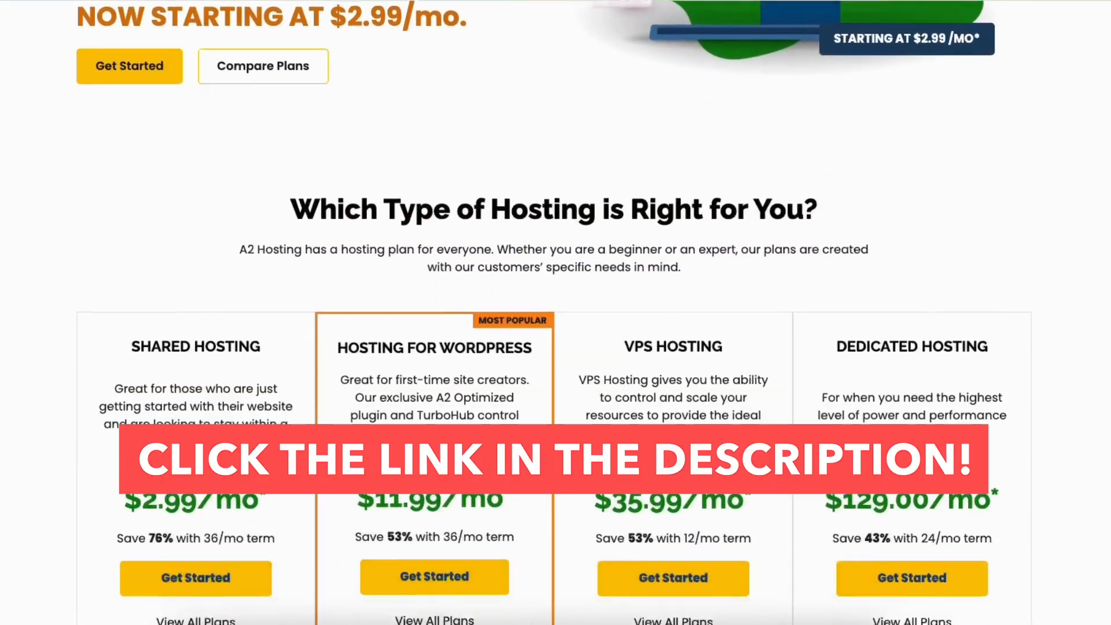
pyautogui.scroll(-14, 556, 313)
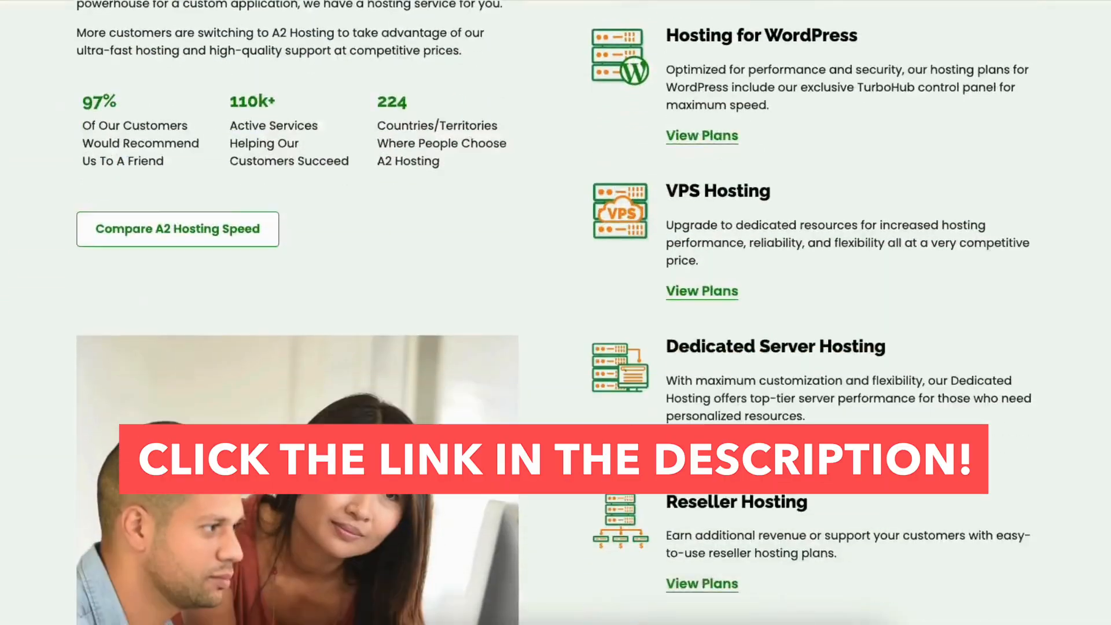
pyautogui.scroll(-14, 555, 313)
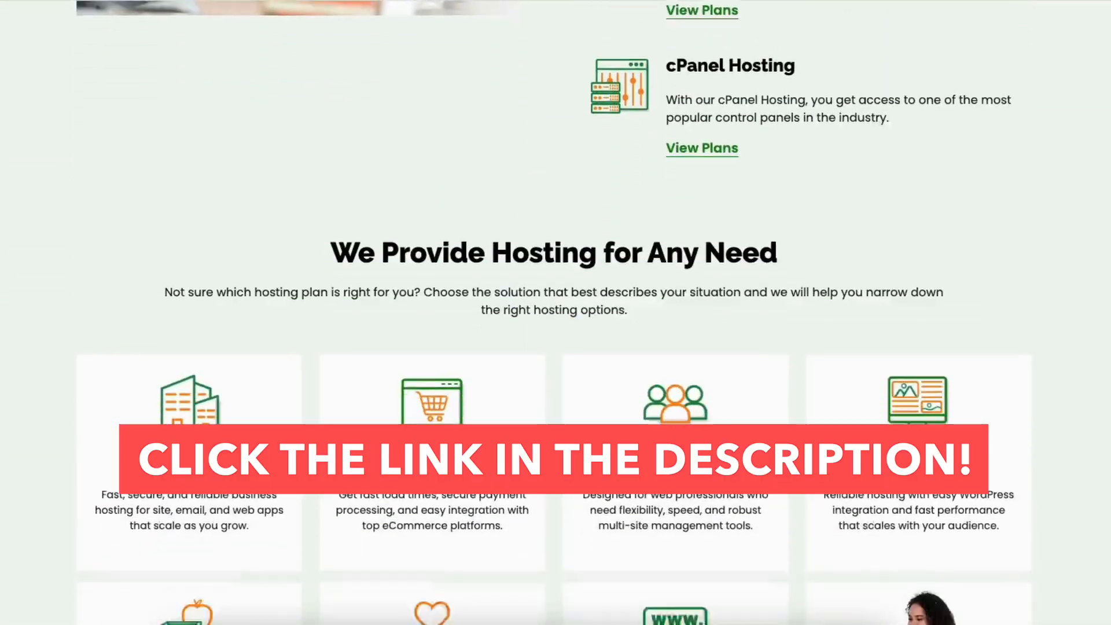
pyautogui.scroll(-14, 555, 312)
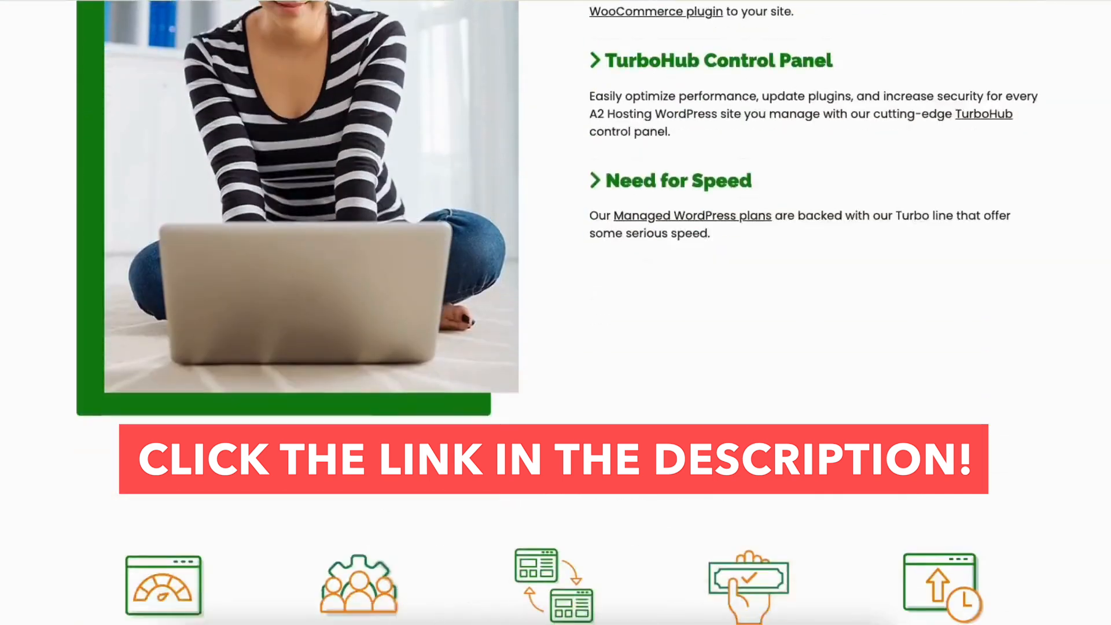
pyautogui.scroll(-12, 556, 312)
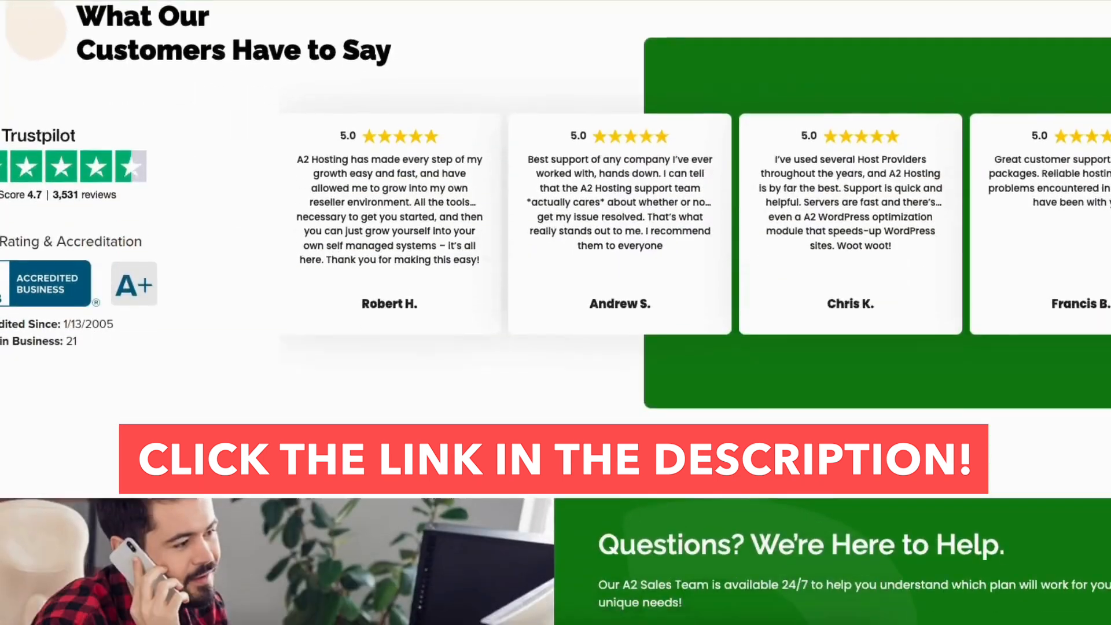